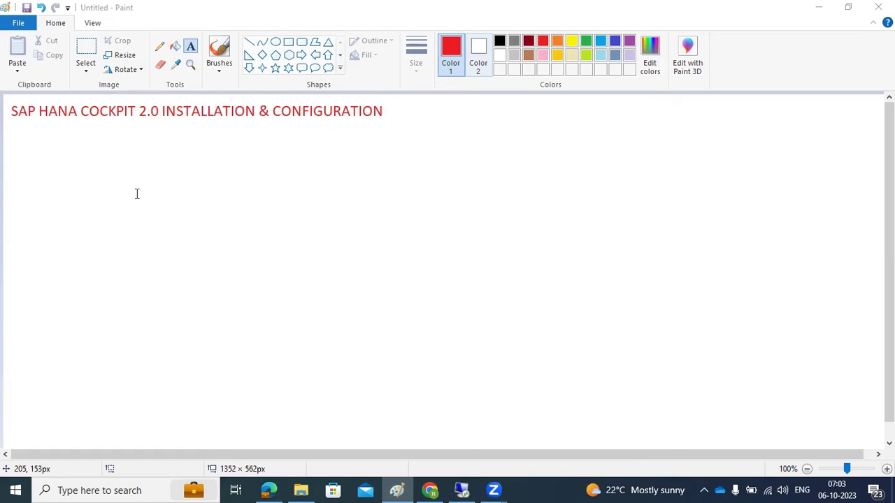
# - Check the remote terminal and SAP HANA Studio windows, then return to the Paint notes page
pyautogui.click(461, 490)
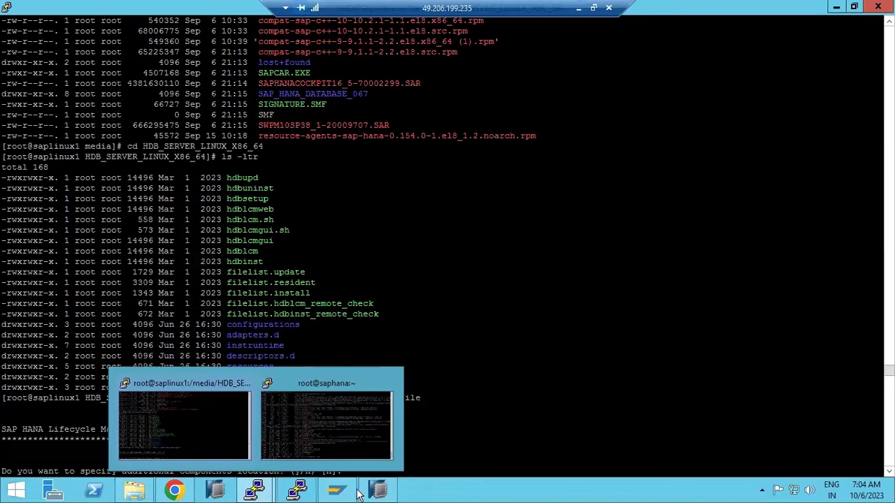
pyautogui.click(379, 493)
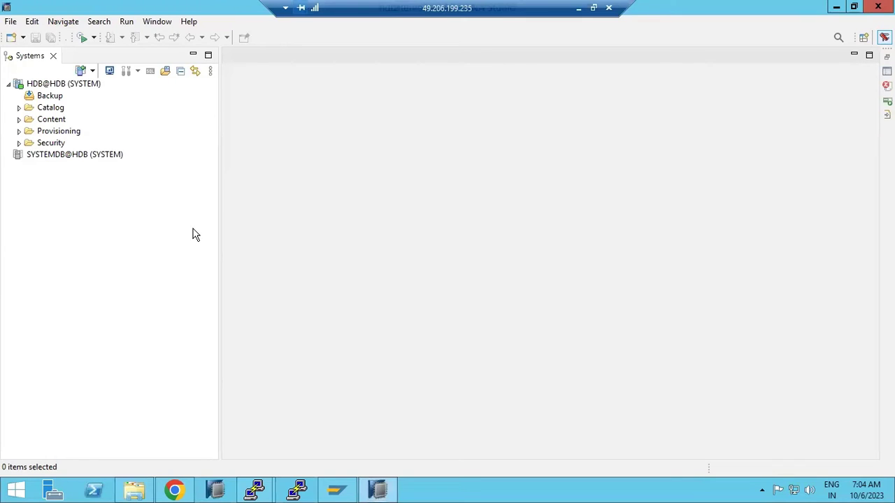
pyautogui.click(387, 492)
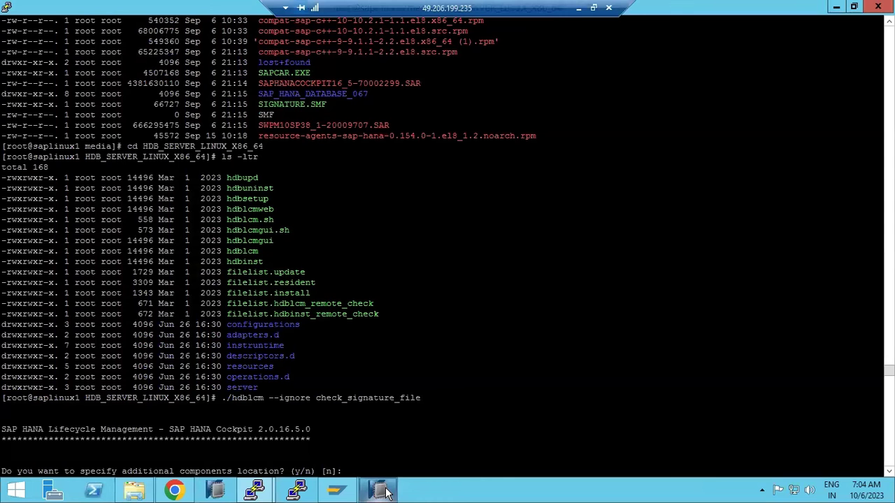
pyautogui.click(578, 8)
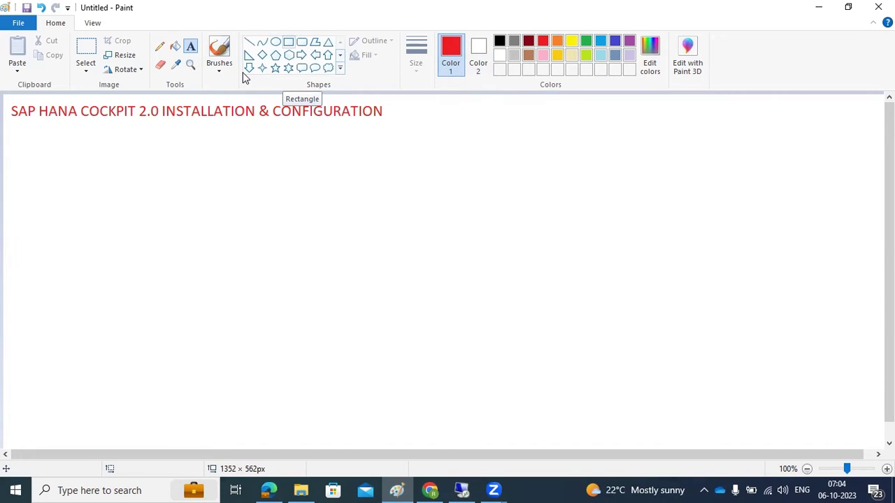
# - Draw a text box below the title, try the notes 'RAm -min 16gb' and '200+GB', then erase them
pyautogui.click(288, 42)
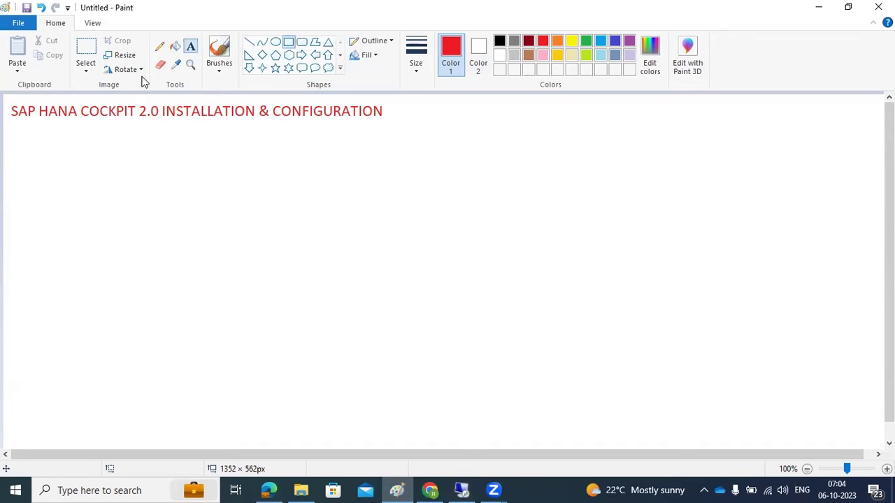
pyautogui.click(190, 47)
pyautogui.moveTo(15, 141); pyautogui.dragTo(424, 424)
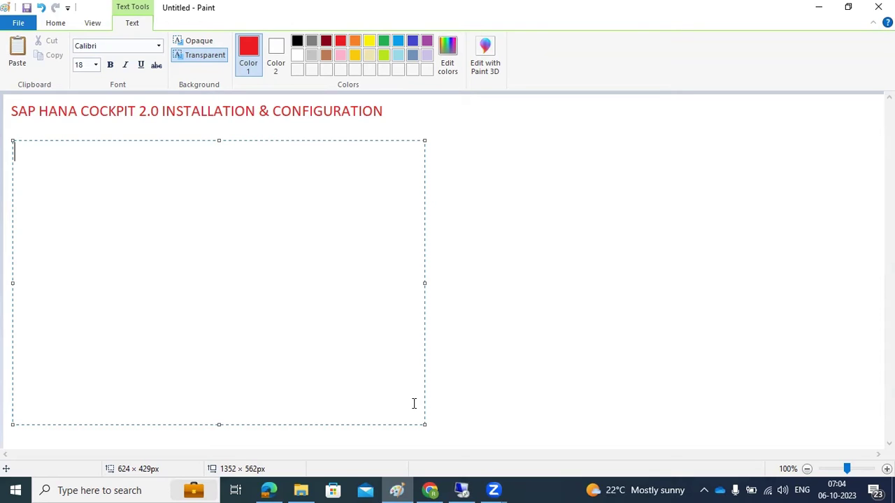
pyautogui.write('RAm -min 16gb')
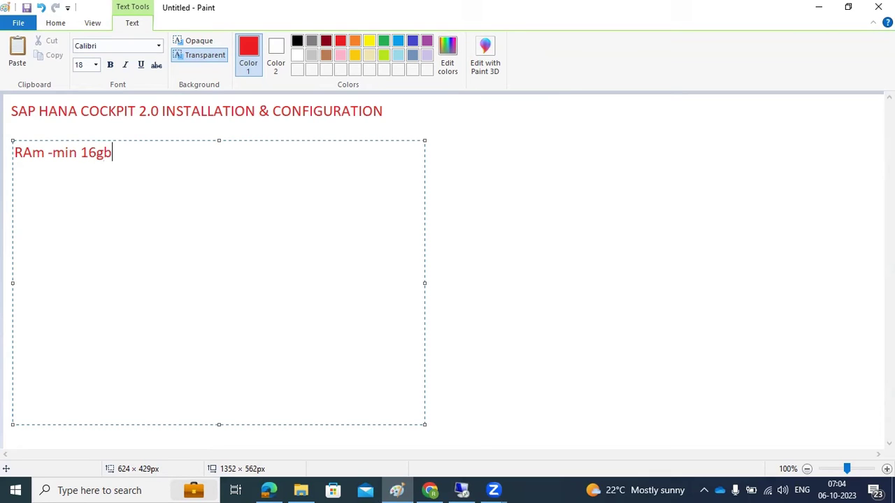
pyautogui.press('Return')
pyautogui.write('200+GB')
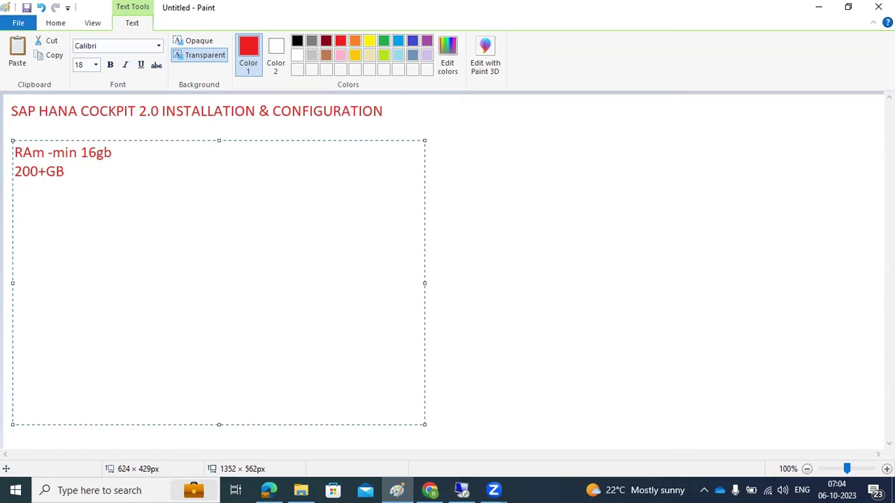
pyautogui.press('BackSpace')
pyautogui.press('BackSpace')
pyautogui.press('BackSpace')
pyautogui.press('BackSpace')
pyautogui.press('BackSpace')
pyautogui.press('BackSpace')
pyautogui.press('BackSpace')
pyautogui.press('BackSpace')
pyautogui.press('BackSpace')
pyautogui.press('BackSpace')
pyautogui.press('BackSpace')
pyautogui.press('BackSpace')
pyautogui.press('BackSpace')
pyautogui.press('BackSpace')
pyautogui.press('BackSpace')
pyautogui.press('BackSpace')
pyautogui.press('BackSpace')
pyautogui.press('BackSpace')
pyautogui.press('BackSpace')
pyautogui.press('BackSpace')
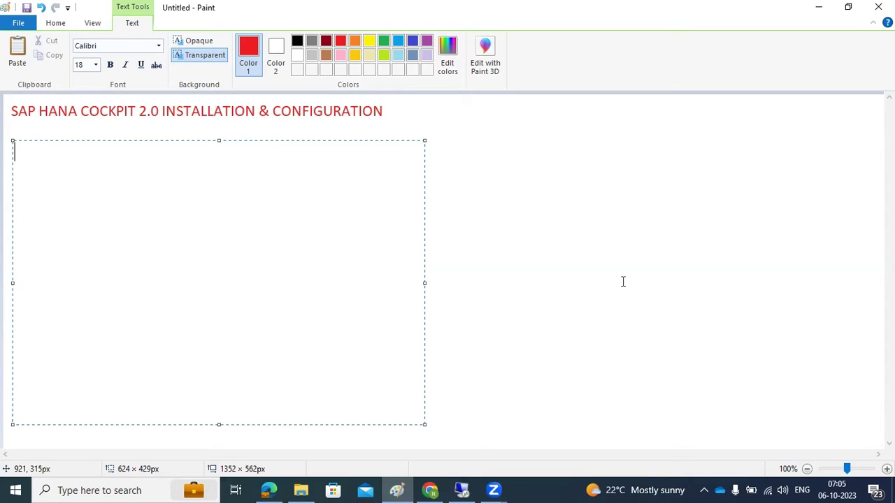
pyautogui.click(301, 13)
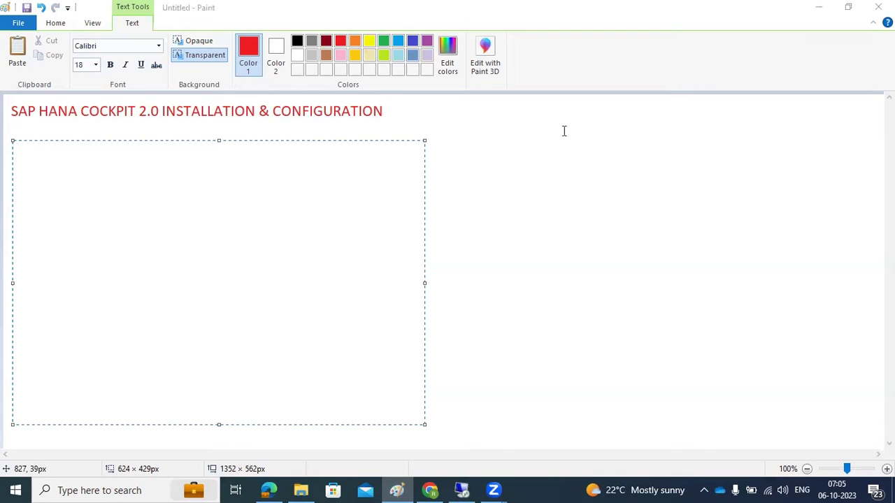
pyautogui.click(467, 488)
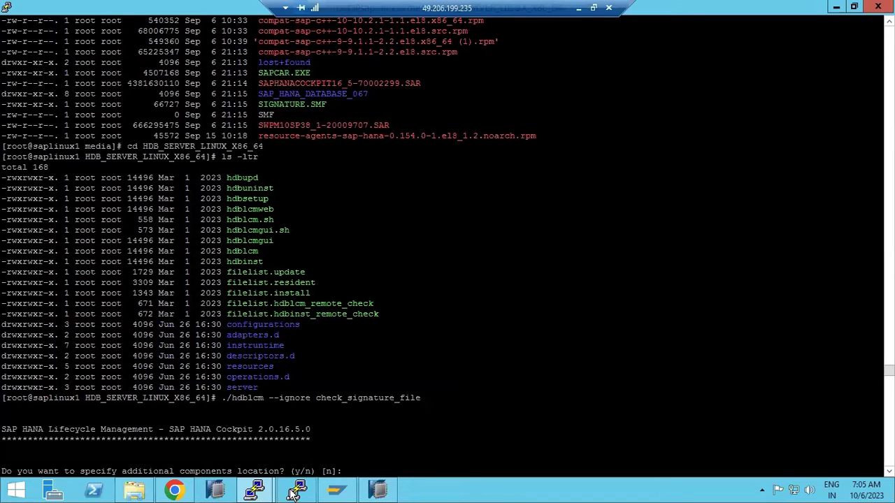
# - In the saphana session, change to /media and list its contents with ls -ltr
pyautogui.moveTo(297, 490)
pyautogui.click(320, 416)
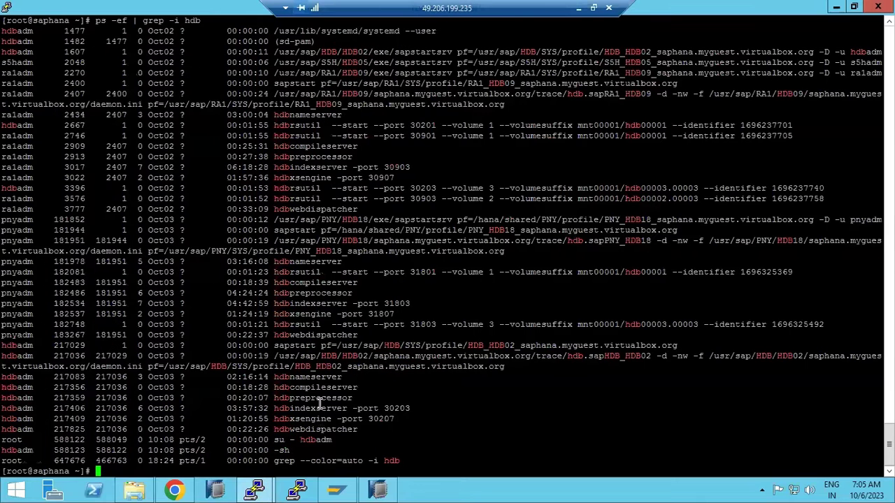
pyautogui.write('cd /media')
pyautogui.press('Return')
pyautogui.write('ls -')
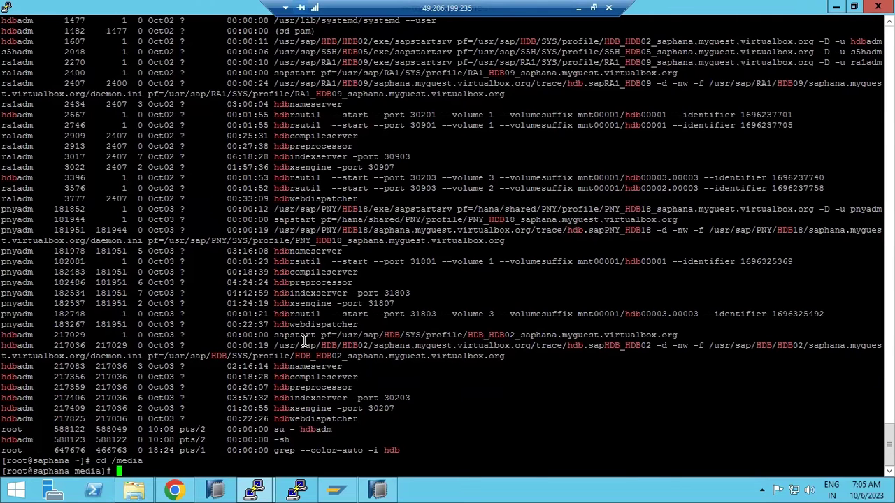
pyautogui.write('ltr')
pyautogui.press('Return')
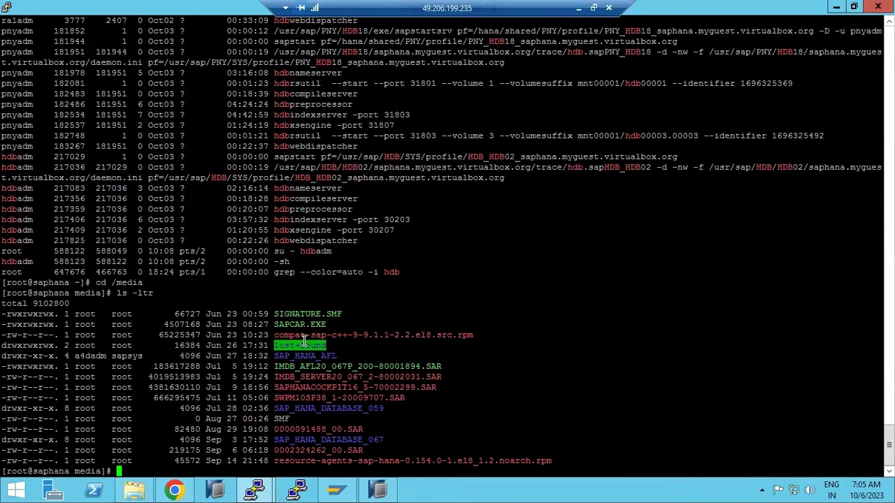
# - Select the SAPHANACOCKPIT16_5-70002299.SAR file name and type ./SAPCAR -xvf at the prompt
pyautogui.doubleClick(330, 387)
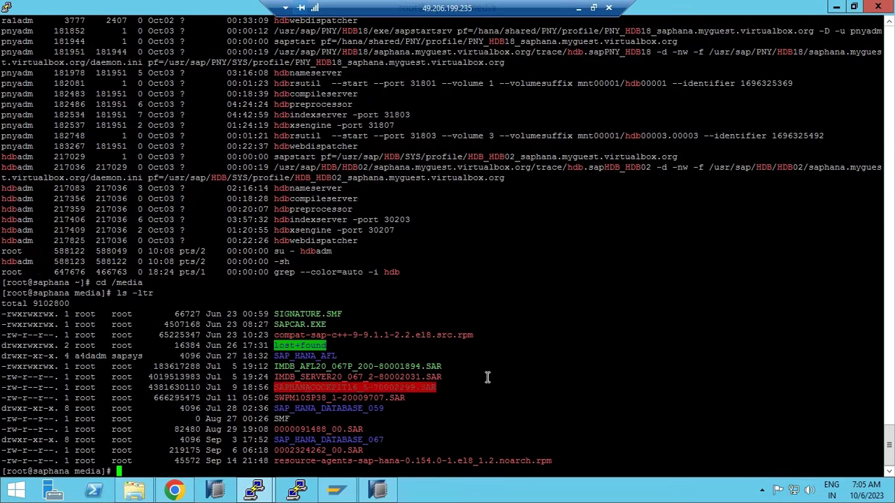
pyautogui.doubleClick(321, 388)
pyautogui.write('./SAPCAR -xvf')
pyautogui.click(578, 10)
# - Write 'SAPCAR -xvf <filename.SAR>' in Paint's text box and minimise Paint
pyautogui.write('SAPCAR ')
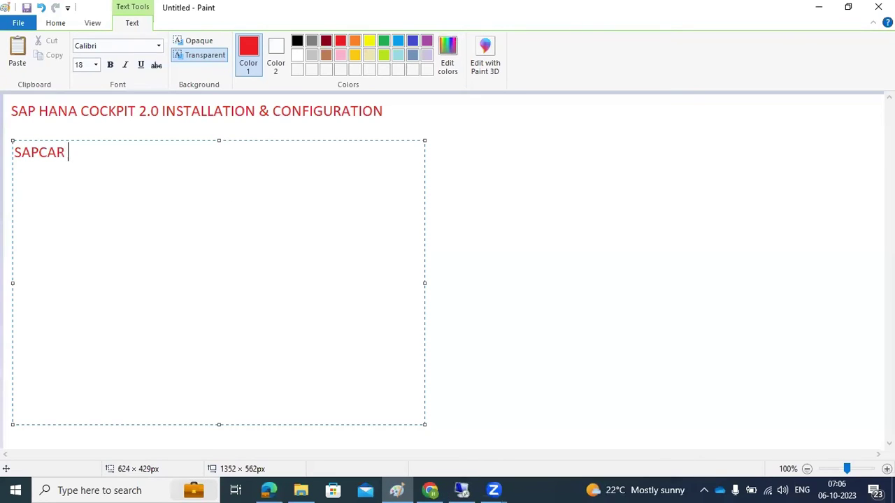
pyautogui.write('-xvf <filename')
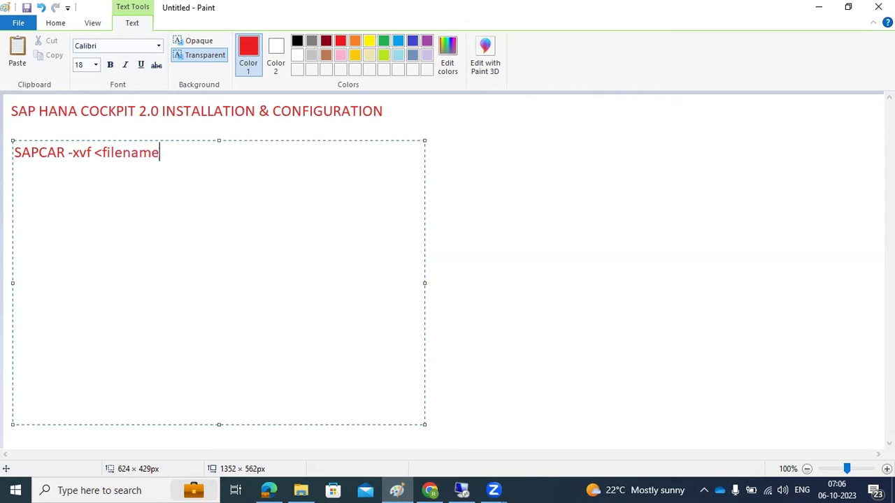
pyautogui.write('.SAR>')
pyautogui.click(815, 7)
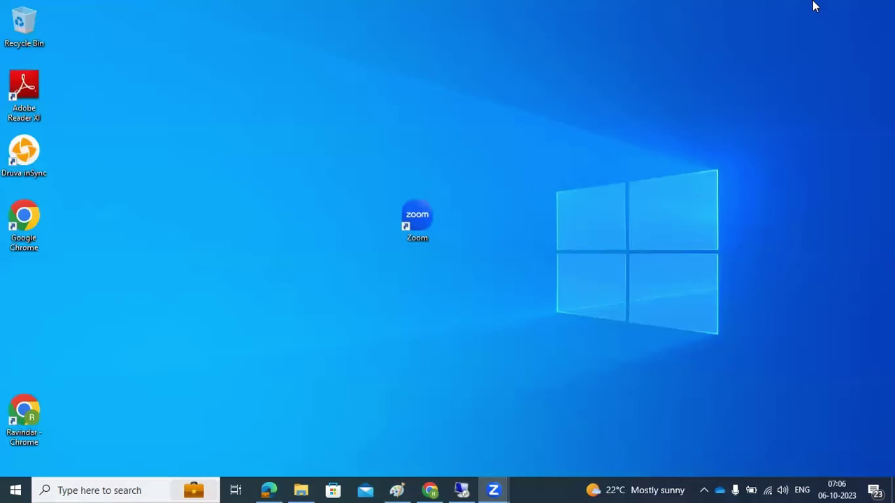
# - Bring up the saplinux1 terminal session and scroll through its directory listing
pyautogui.click(461, 490)
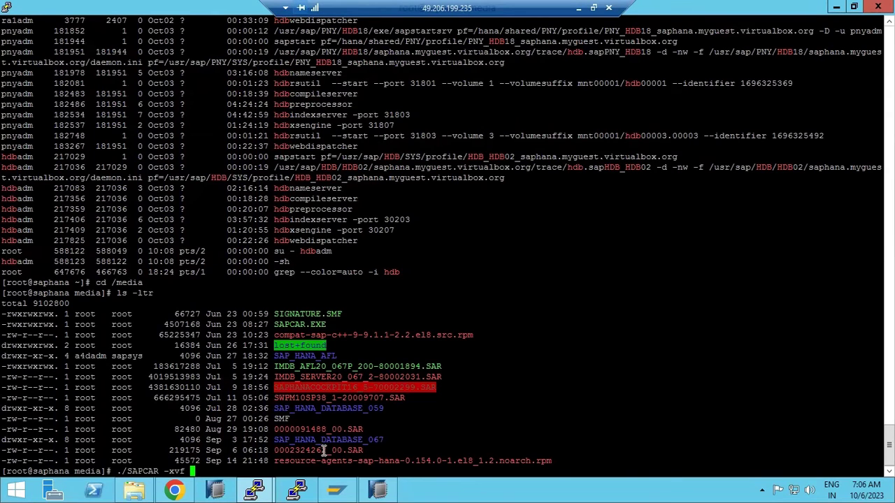
pyautogui.click(257, 491)
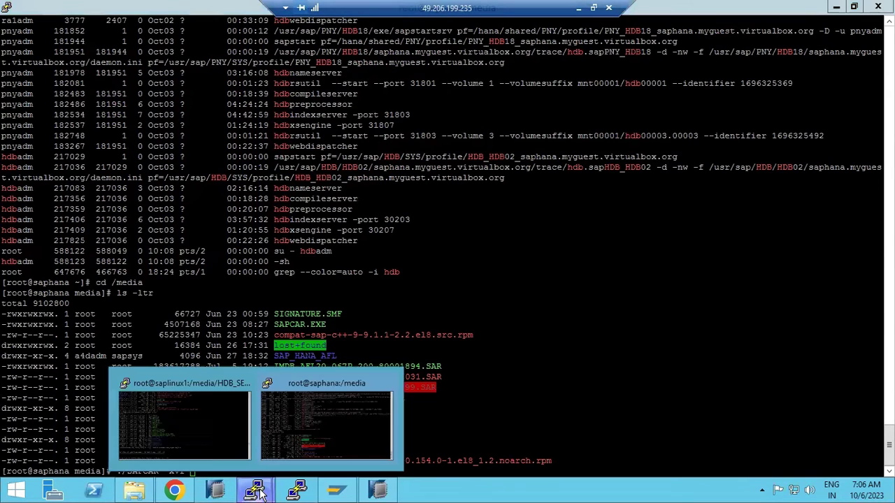
pyautogui.click(193, 410)
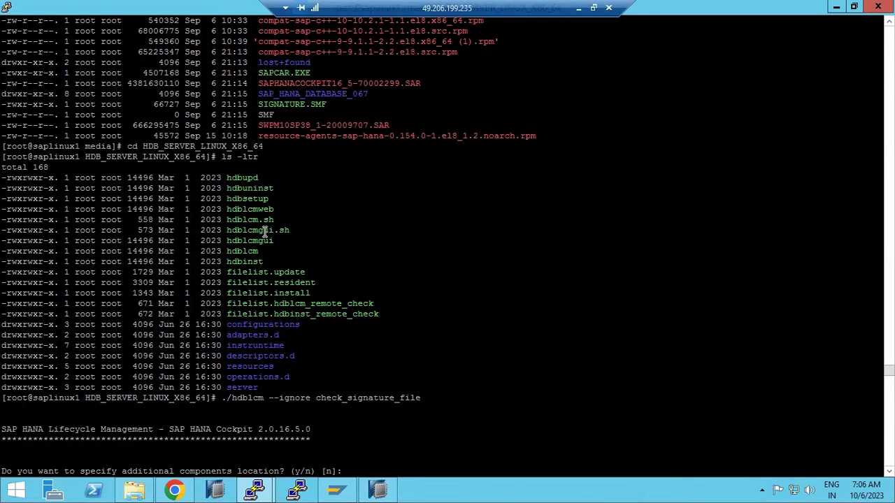
pyautogui.scroll(7, 265, 232)
pyautogui.scroll(-7, 259, 249)
pyautogui.scroll(7, 245, 244)
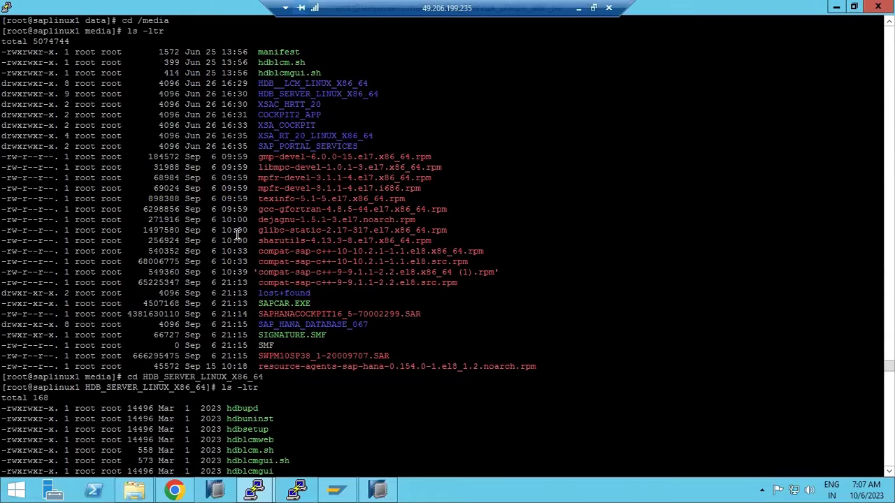
# - Select the installer directories, the cd HDB_SERVER_LINUX_X86_64 command and the ./hdblcm command
pyautogui.moveTo(5, 82); pyautogui.dragTo(322, 116)
pyautogui.moveTo(376, 140); pyautogui.dragTo(384, 145)
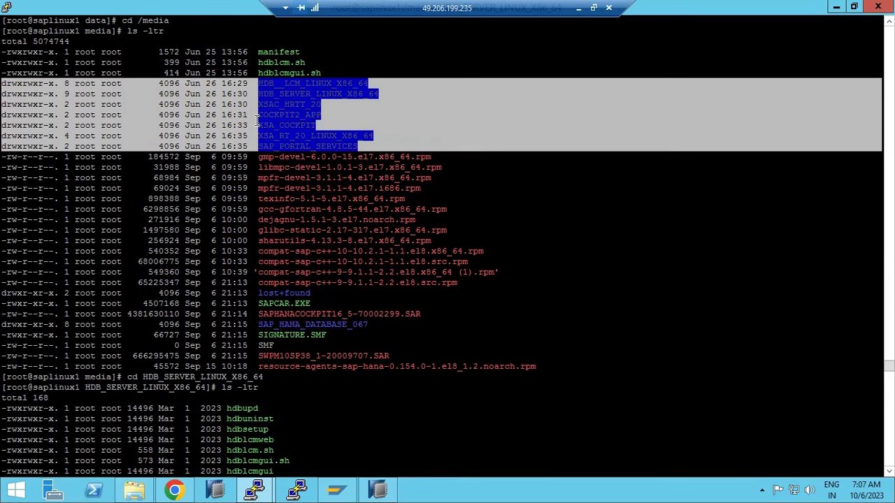
pyautogui.moveTo(122, 376); pyautogui.dragTo(256, 370)
pyautogui.scroll(-7, 256, 371)
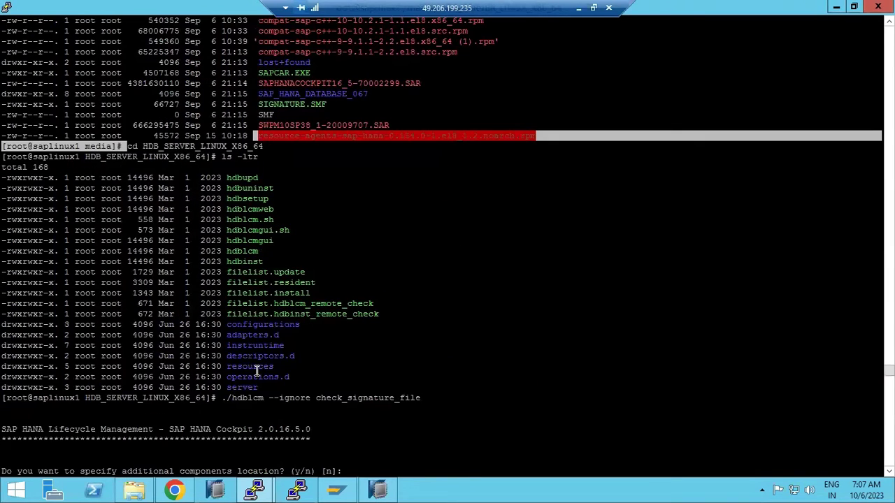
pyautogui.moveTo(222, 398); pyautogui.dragTo(261, 398)
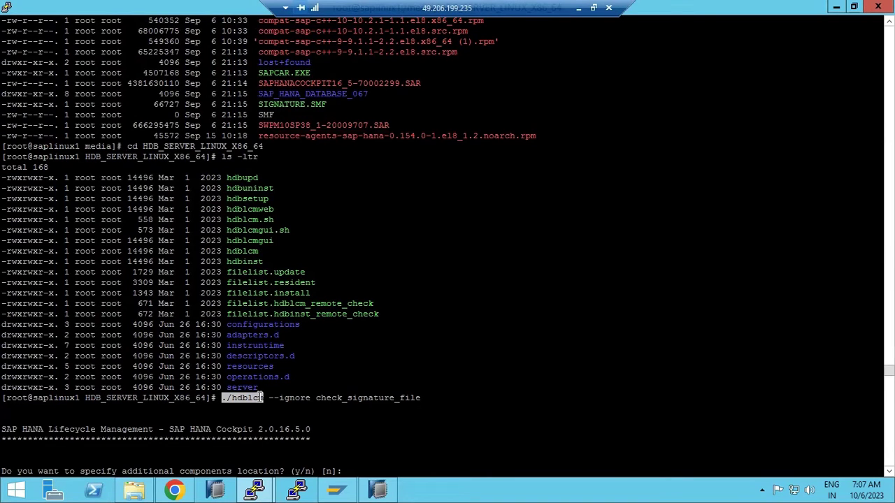
pyautogui.moveTo(261, 397); pyautogui.dragTo(264, 397)
# - Restore Paint and add 'hdblcm root' on a new line under the SAPCAR note
pyautogui.click(582, 8)
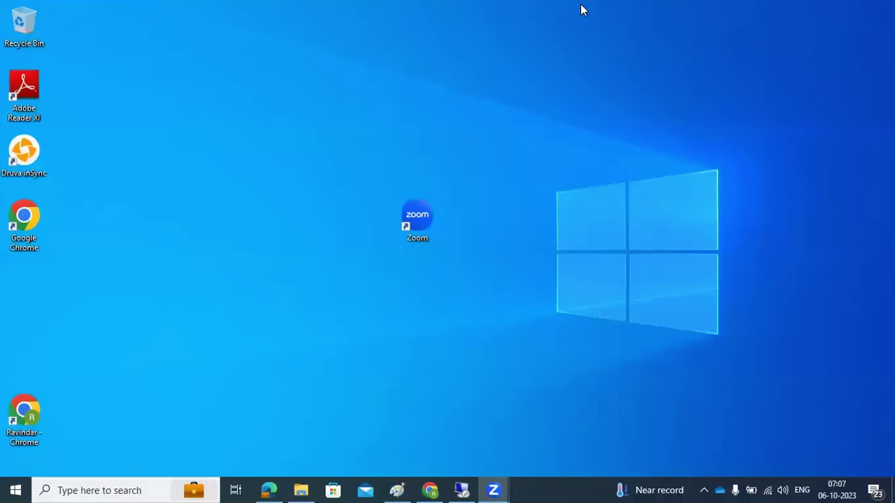
pyautogui.click(396, 489)
pyautogui.press('Return')
pyautogui.write('hdblcm root')
pyautogui.press('Return')
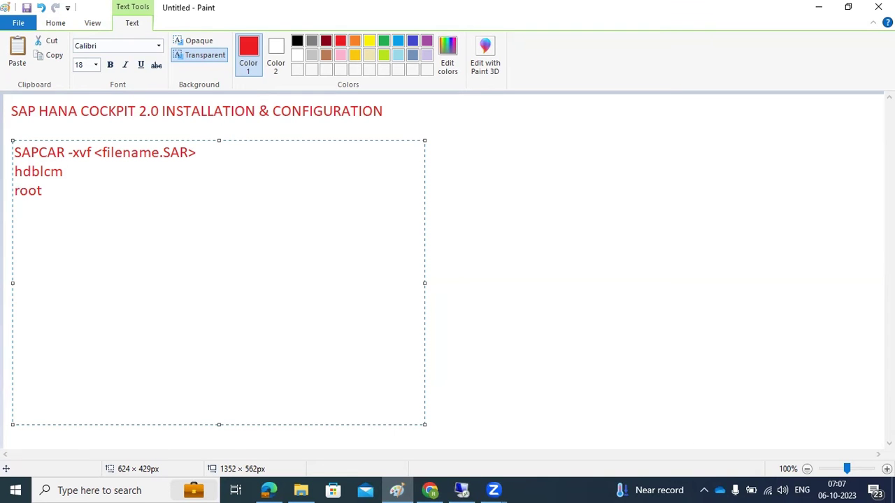
# - Highlight the installer files, the hdblcm launch command and its ignore check_signature_file option
pyautogui.click(461, 490)
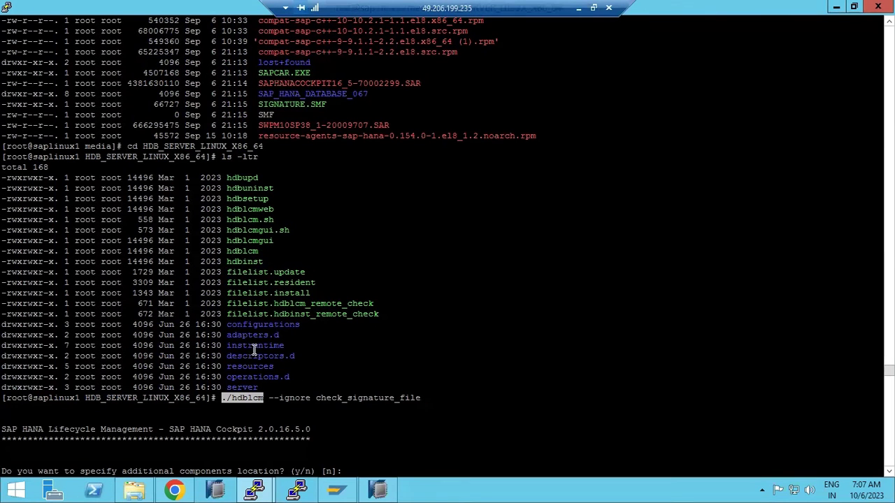
pyautogui.moveTo(143, 146); pyautogui.dragTo(248, 139)
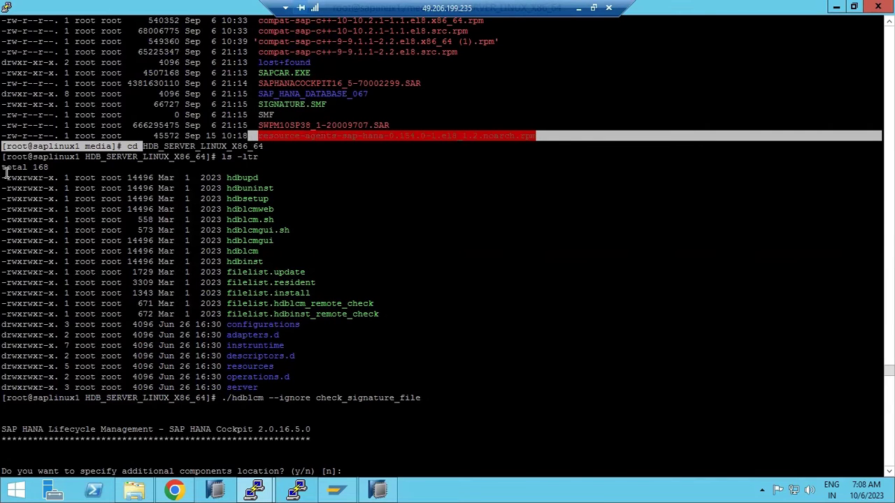
pyautogui.moveTo(6, 173); pyautogui.dragTo(280, 340)
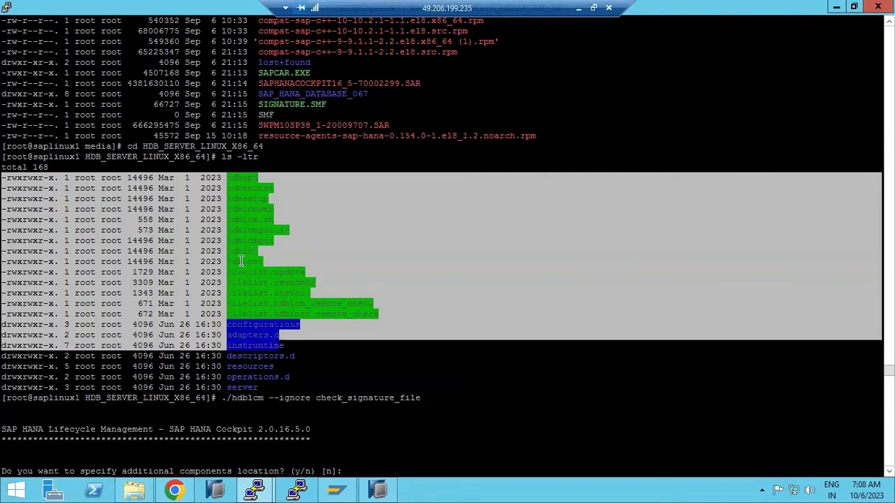
pyautogui.doubleClick(240, 250)
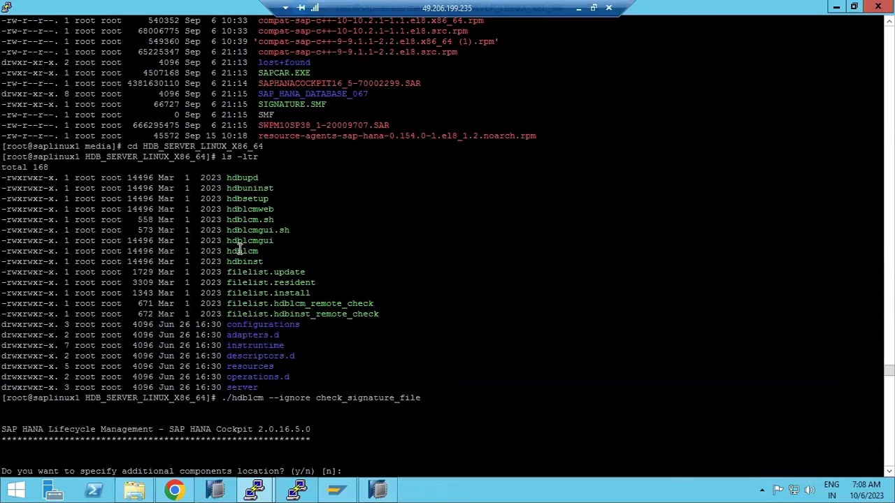
pyautogui.doubleClick(237, 397)
pyautogui.moveTo(269, 397); pyautogui.dragTo(421, 397)
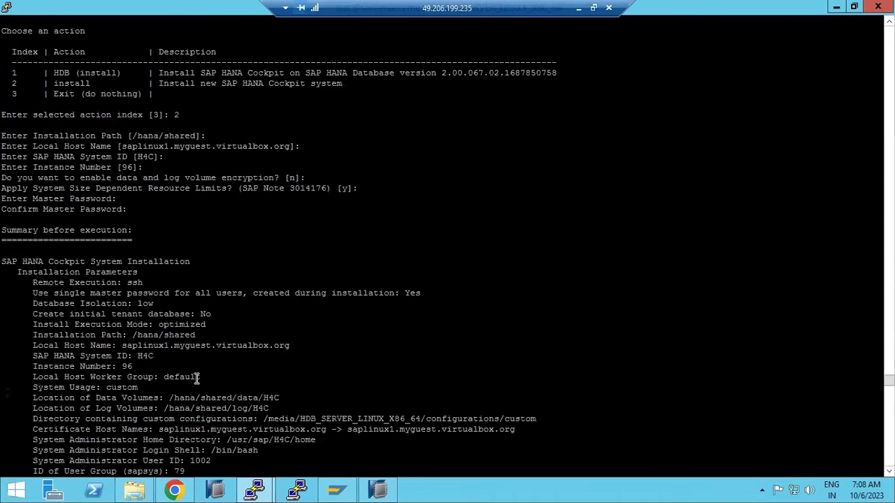
# - Highlight the install new SAP HANA Cockpit action, chosen index 2, and the installation path prompt
pyautogui.scroll(7, 198, 377)
pyautogui.moveTo(12, 315); pyautogui.dragTo(342, 314)
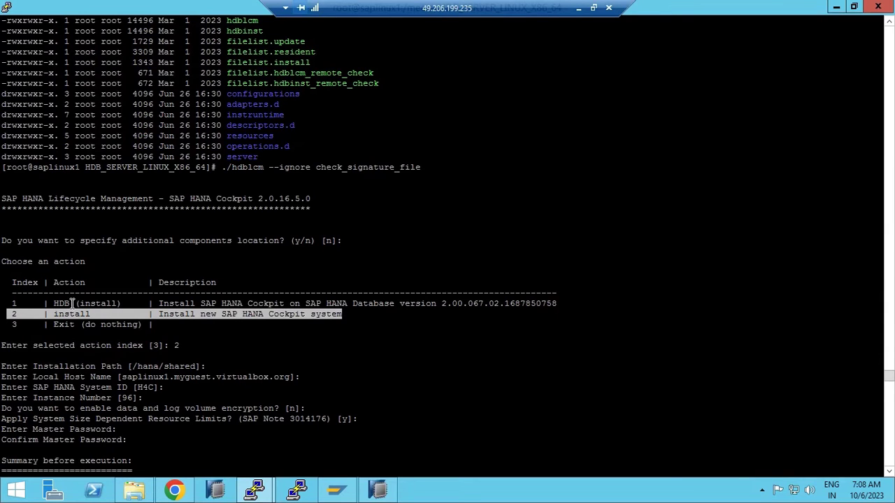
pyautogui.moveTo(55, 303); pyautogui.dragTo(121, 303)
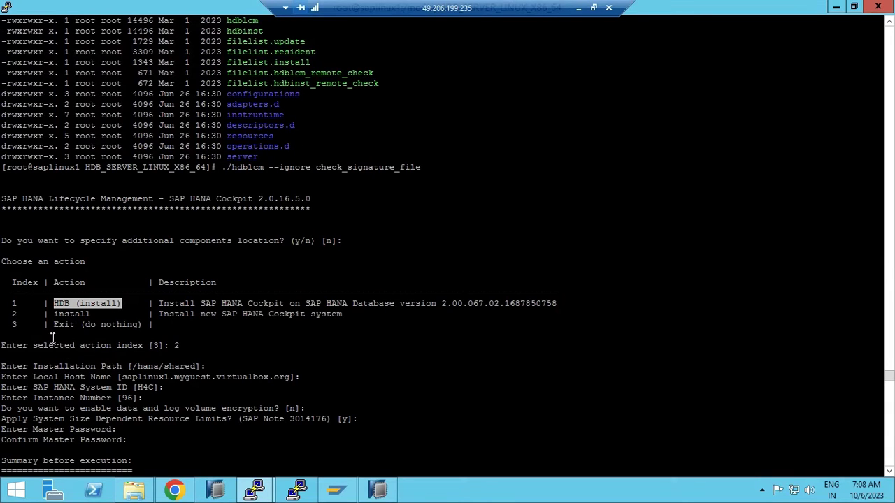
pyautogui.moveTo(7, 314); pyautogui.dragTo(66, 314)
pyautogui.moveTo(165, 345); pyautogui.dragTo(180, 345)
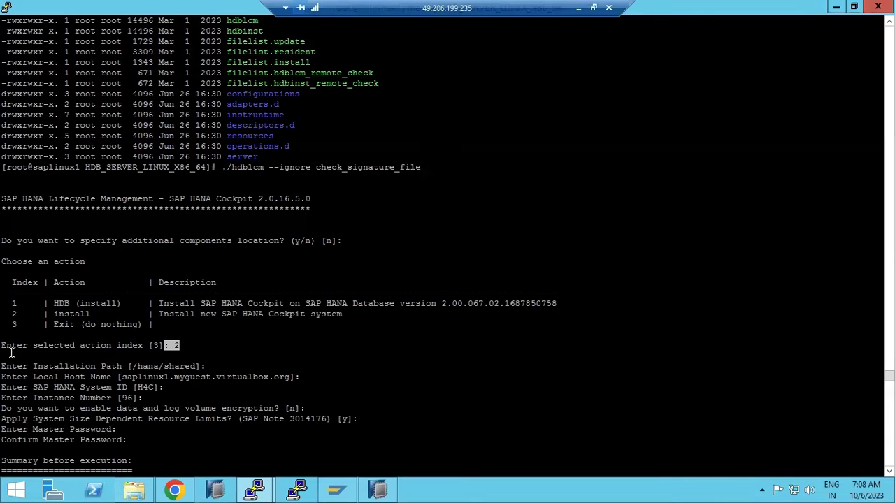
pyautogui.moveTo(4, 367); pyautogui.dragTo(238, 369)
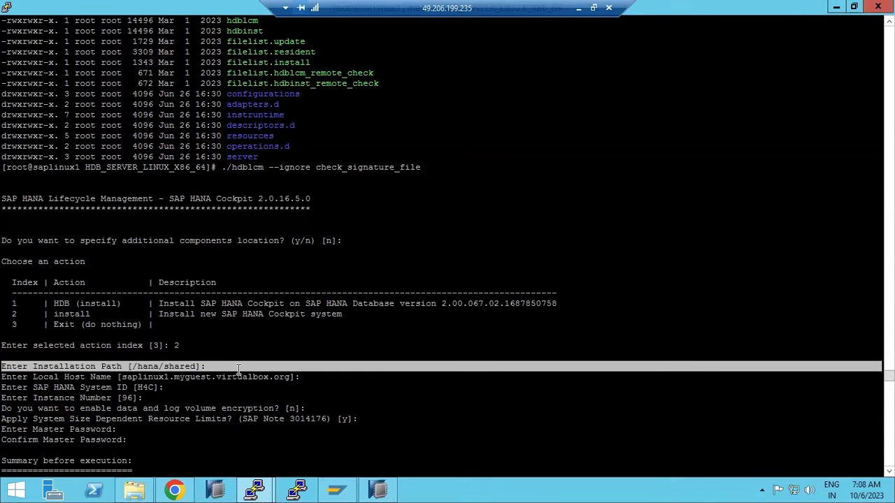
# - Highlight the system ID and instance number prompts and master password, then page down to the summary
pyautogui.moveTo(3, 387); pyautogui.dragTo(136, 399)
pyautogui.click(153, 387)
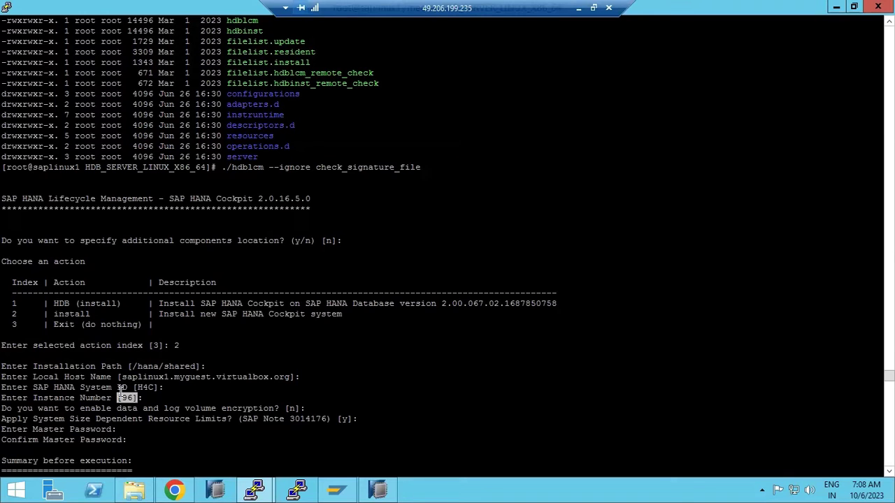
pyautogui.click(14, 388)
pyautogui.moveTo(14, 387); pyautogui.dragTo(147, 399)
pyautogui.click(186, 388)
pyautogui.moveTo(5, 389); pyautogui.dragTo(159, 394)
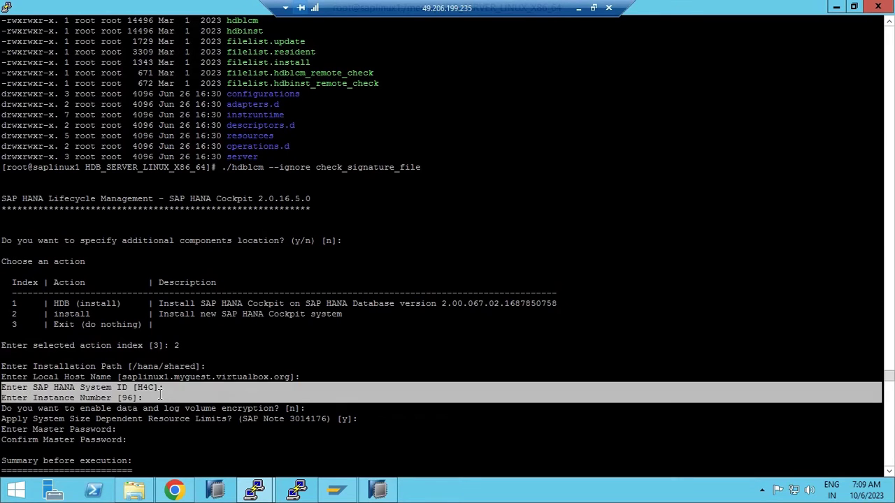
pyautogui.moveTo(3, 429); pyautogui.dragTo(140, 431)
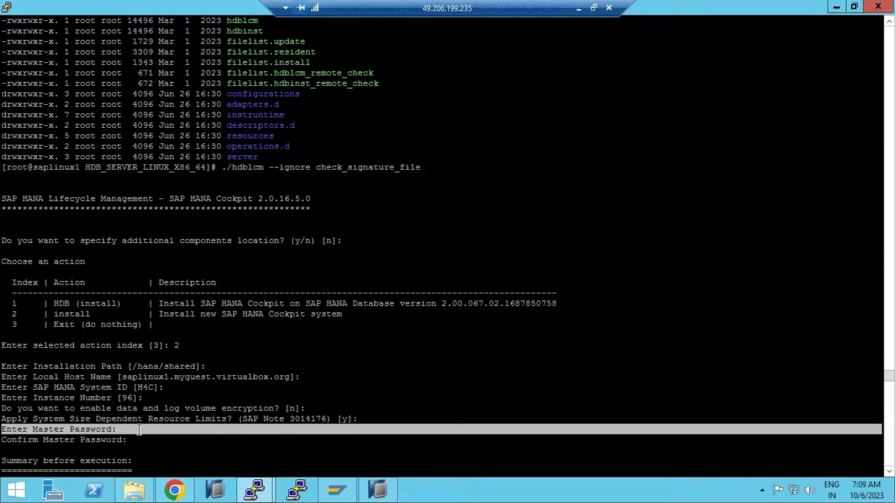
pyautogui.hotkey('shift', 'pagedown')
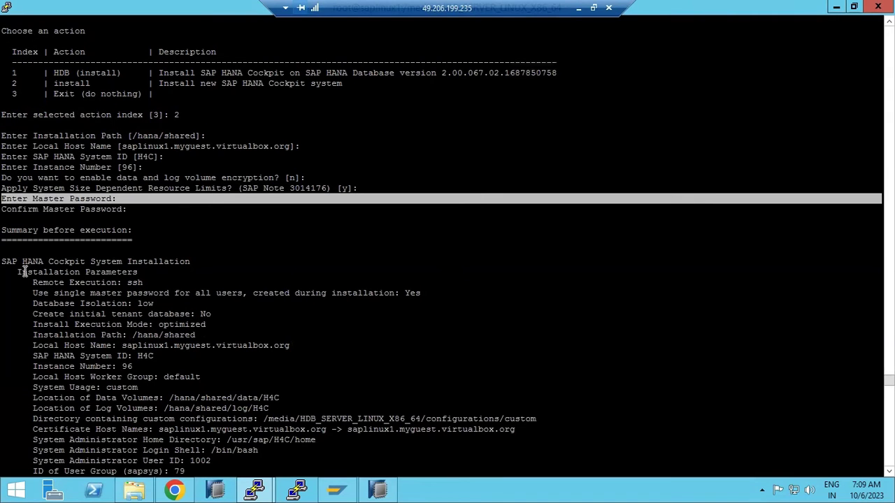
# - Page through the installation progress output and highlight the instance startup lines
pyautogui.hotkey('shift', 'pagedown')
pyautogui.hotkey('shift', 'pagedown')
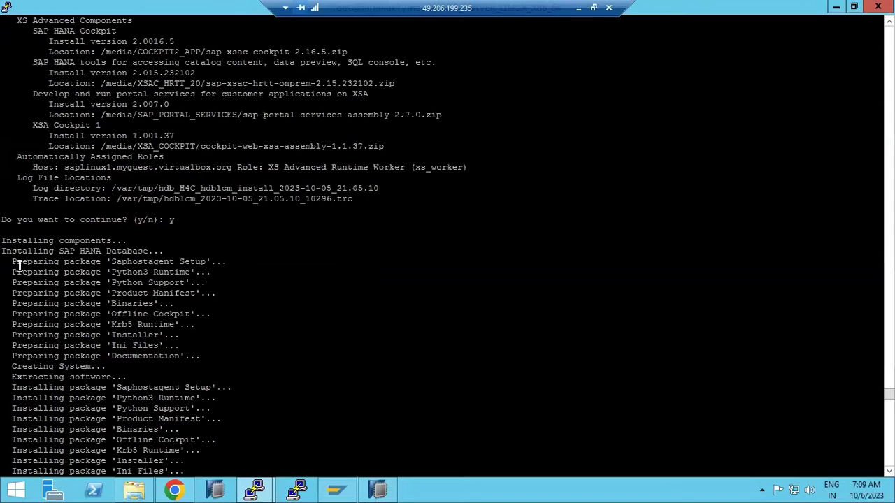
pyautogui.moveTo(3, 218); pyautogui.dragTo(155, 454)
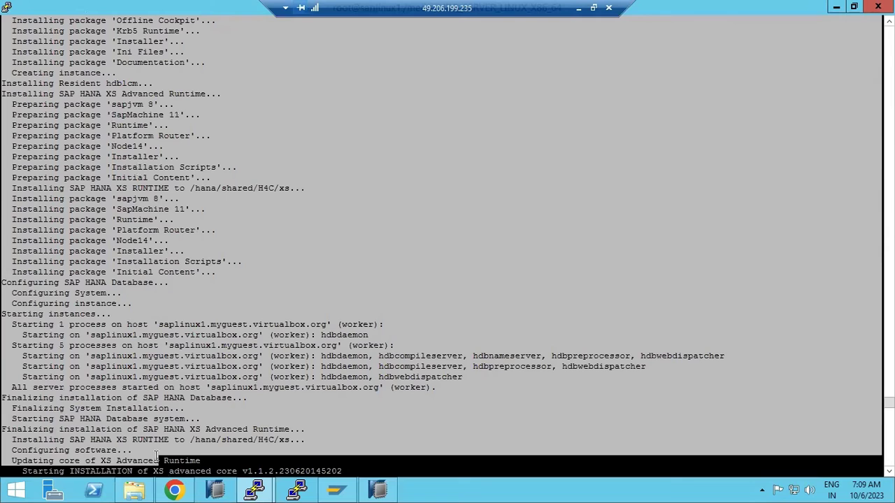
pyautogui.click(84, 295)
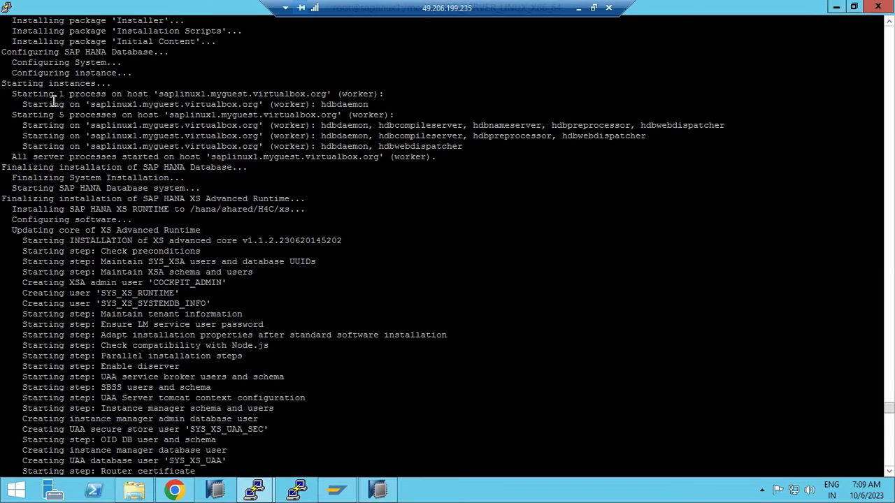
pyautogui.moveTo(4, 83); pyautogui.dragTo(106, 127)
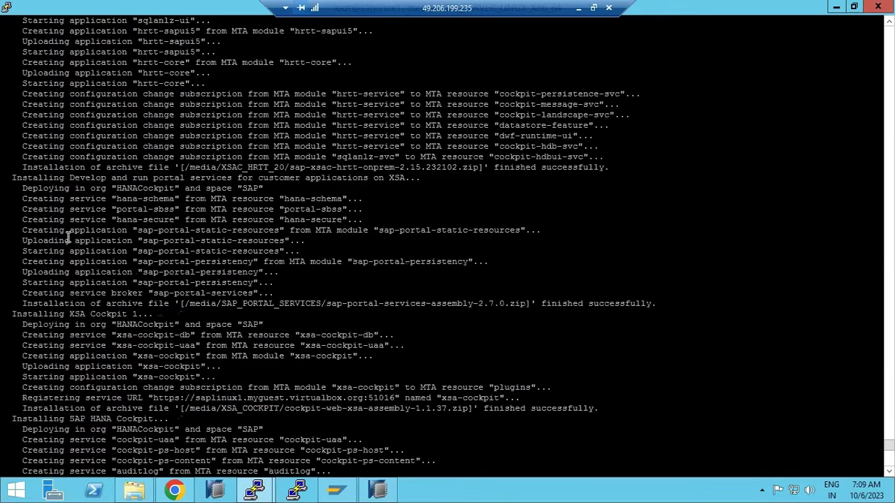
# - Run free -g (37 GB total) and highlight the Cockpit installed message and launch URLs
pyautogui.write('free -g')
pyautogui.press('Return')
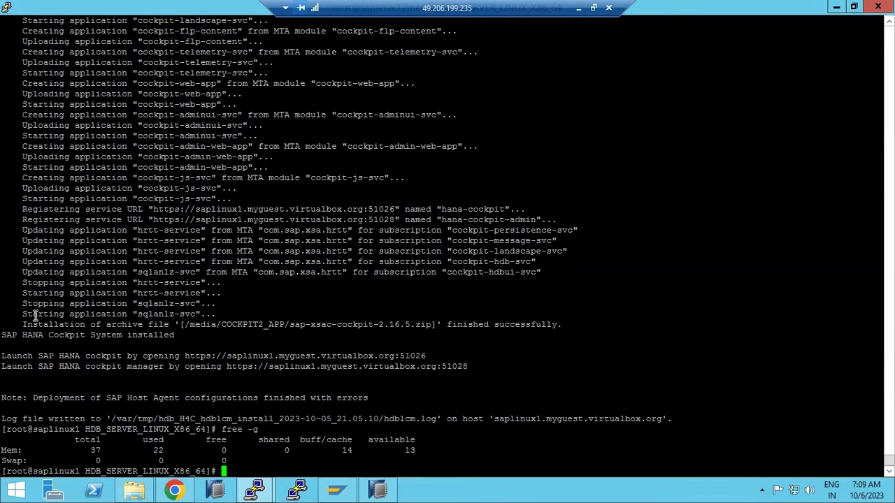
pyautogui.moveTo(24, 326); pyautogui.dragTo(240, 340)
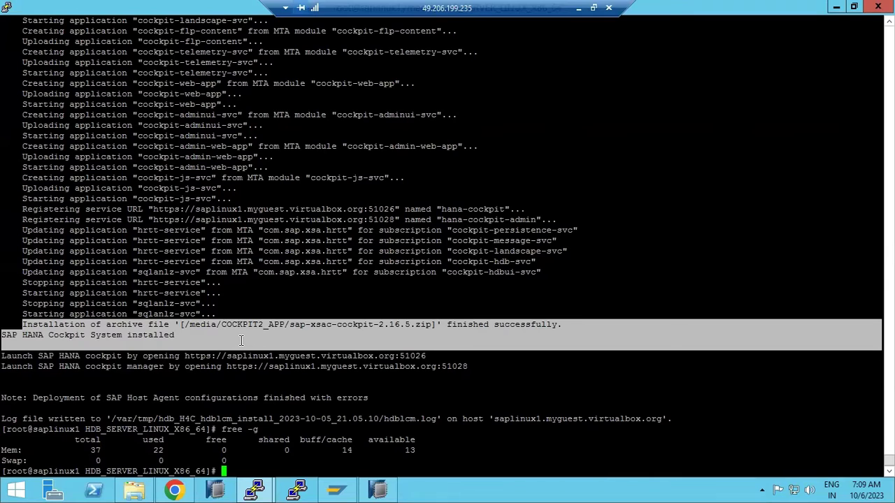
pyautogui.click(196, 315)
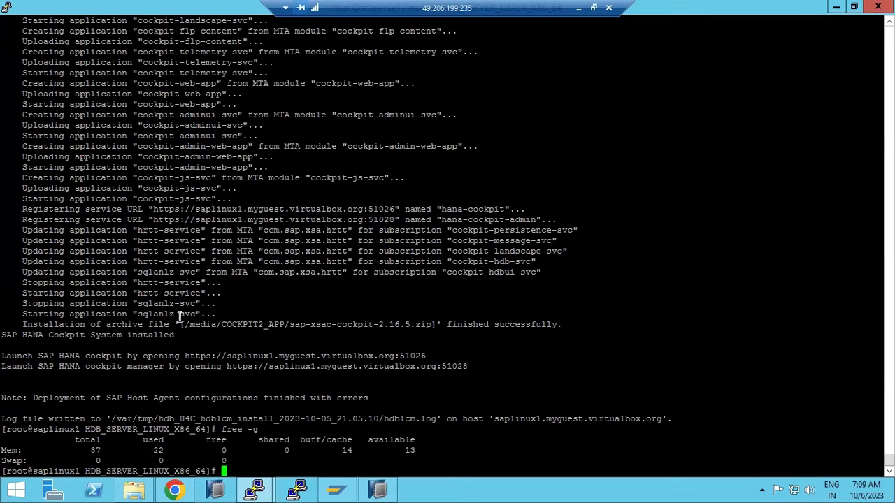
pyautogui.moveTo(5, 356); pyautogui.dragTo(519, 374)
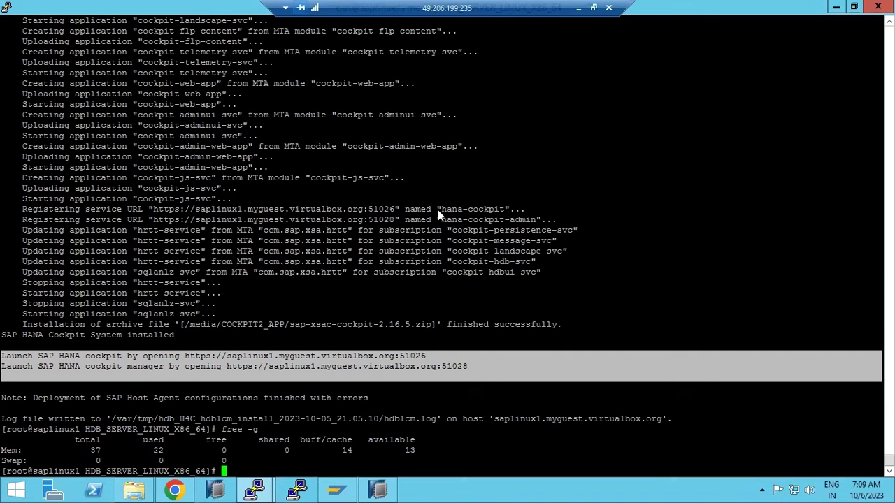
pyautogui.click(223, 367)
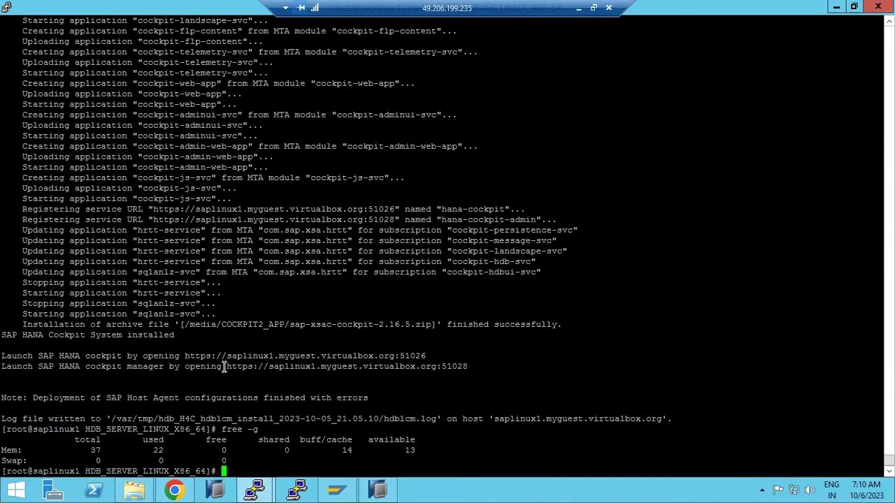
pyautogui.click(579, 8)
# - Add a new text box noting COCKPIT MANAGER is for adding HANA systems, COCKPIT for monitoring/admin
pyautogui.click(475, 139)
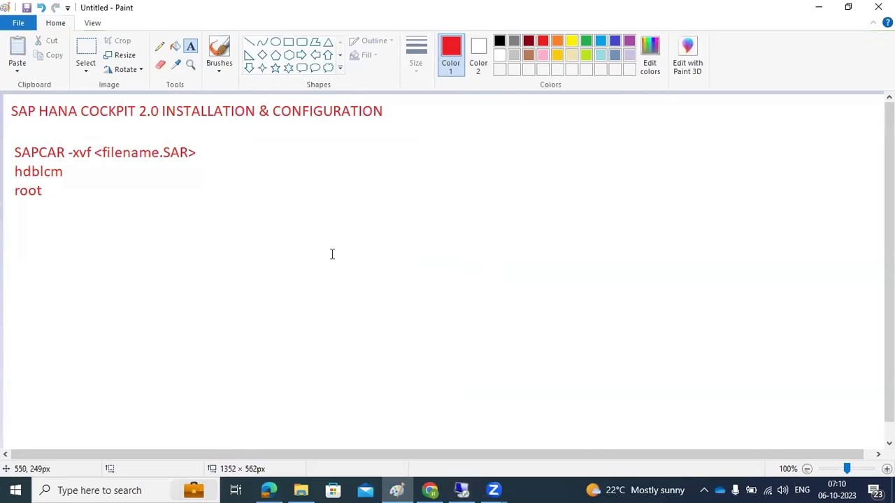
pyautogui.moveTo(12, 202); pyautogui.dragTo(594, 306)
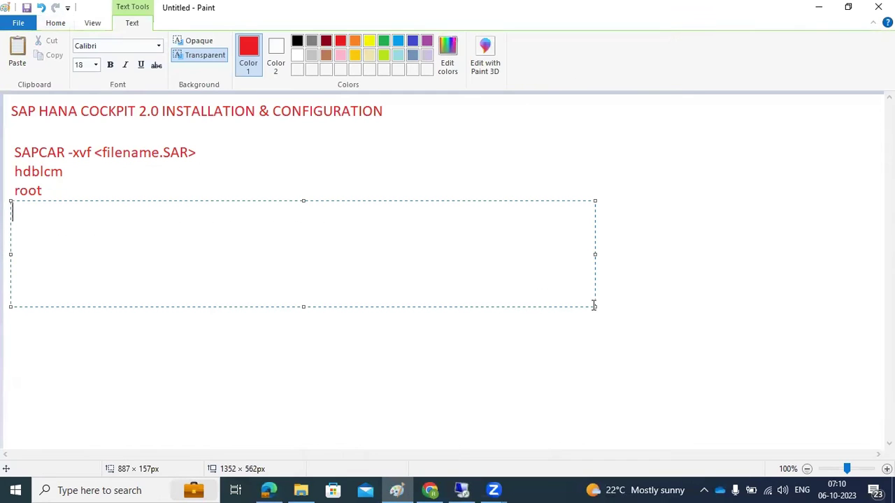
pyautogui.write('COCKPIT MANAGER')
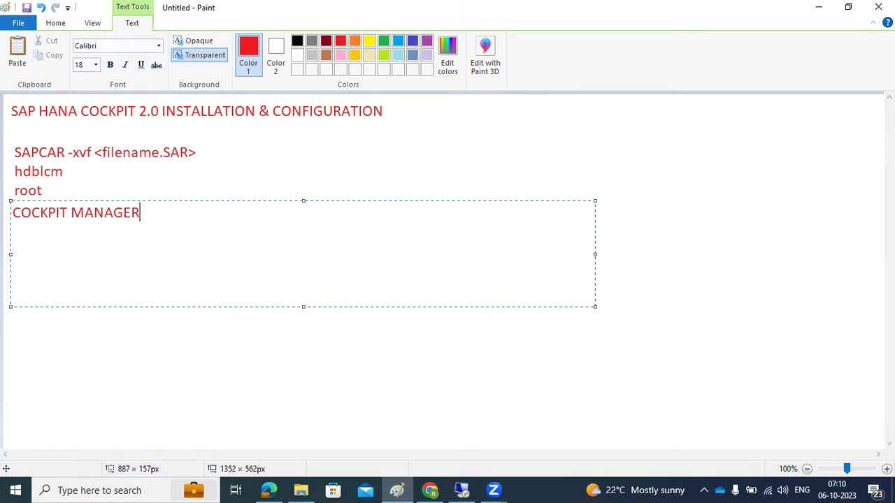
pyautogui.press('Return')
pyautogui.write('COCKPIT MANAGER ')
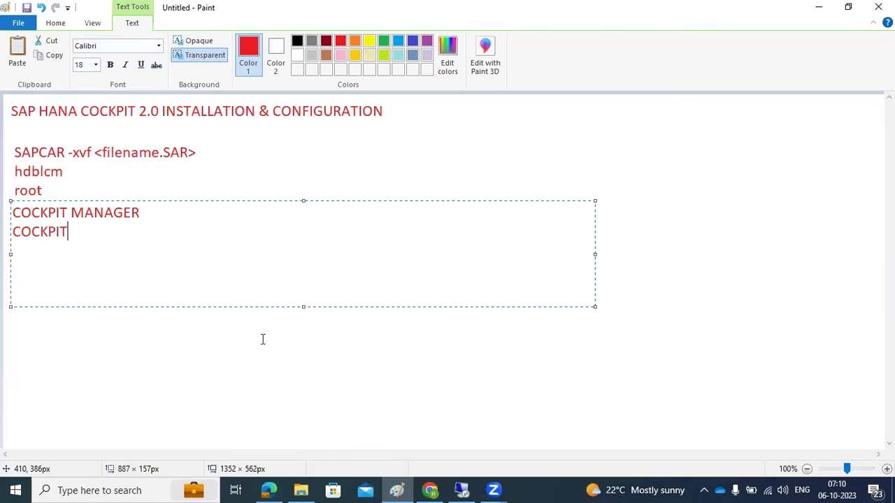
pyautogui.write('- for addin')
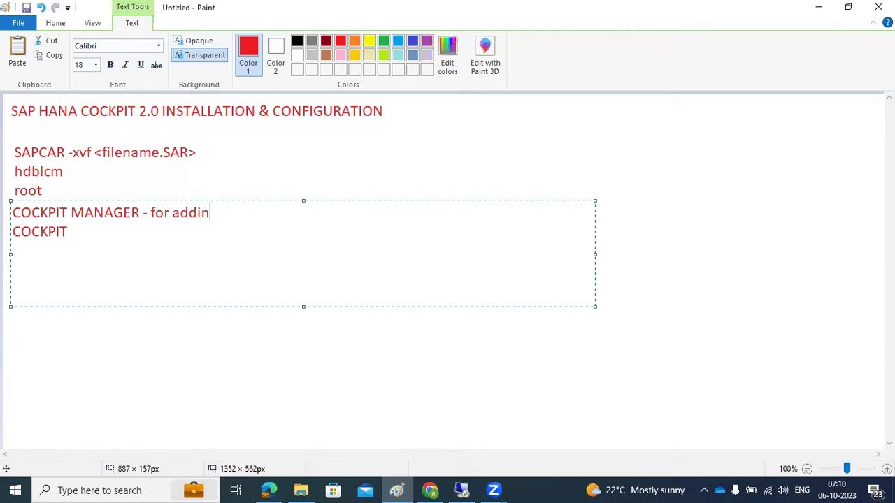
pyautogui.write('g the HANA')
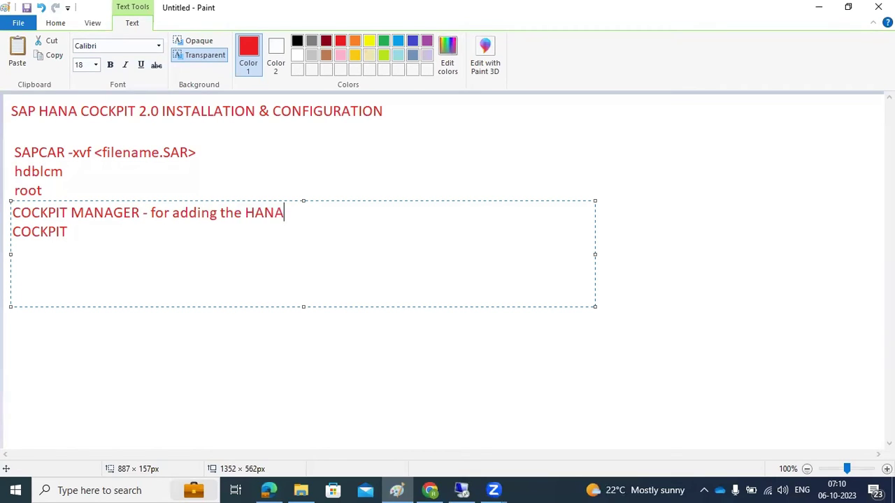
pyautogui.write(' systems ')
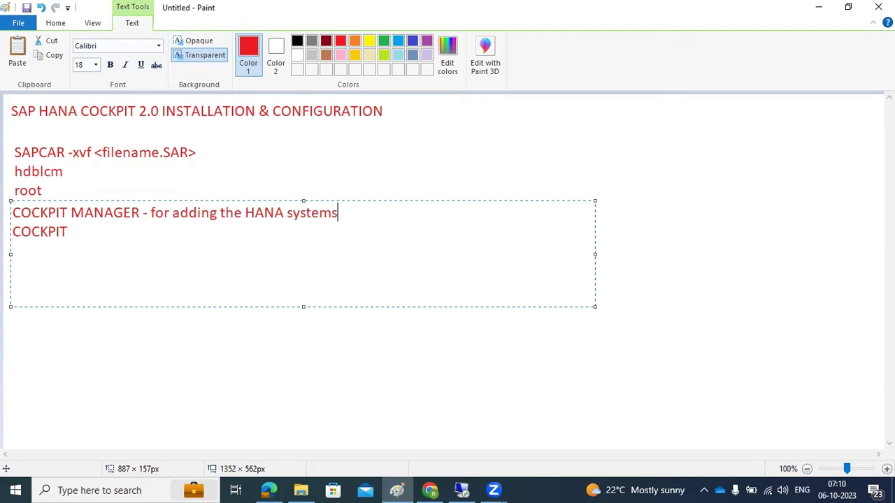
pyautogui.write('COCKPIT:for moni,to do')
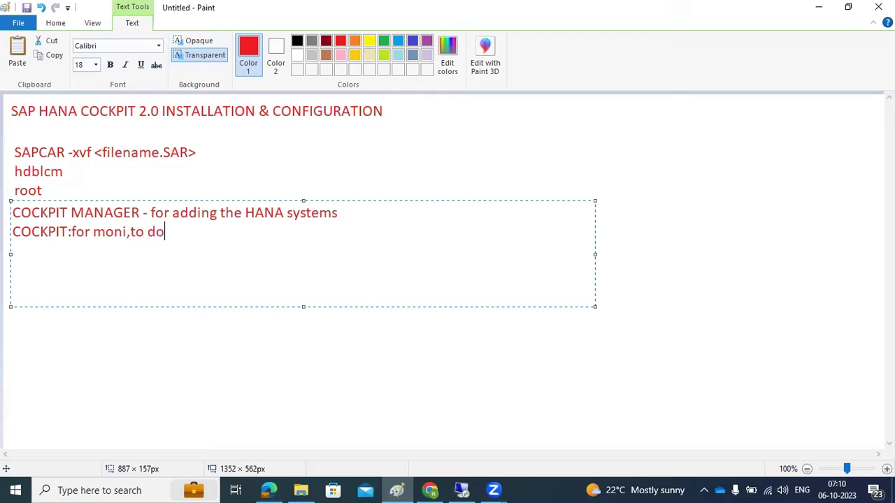
pyautogui.write(' the admin')
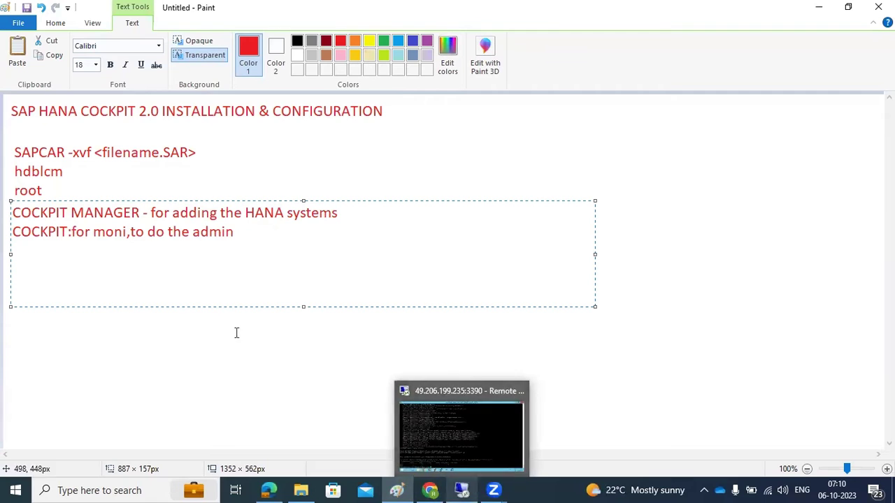
# - Paste the two cockpit launch URLs below the notes and widen the text box to fit them
pyautogui.press('Return')
pyautogui.press('Return')
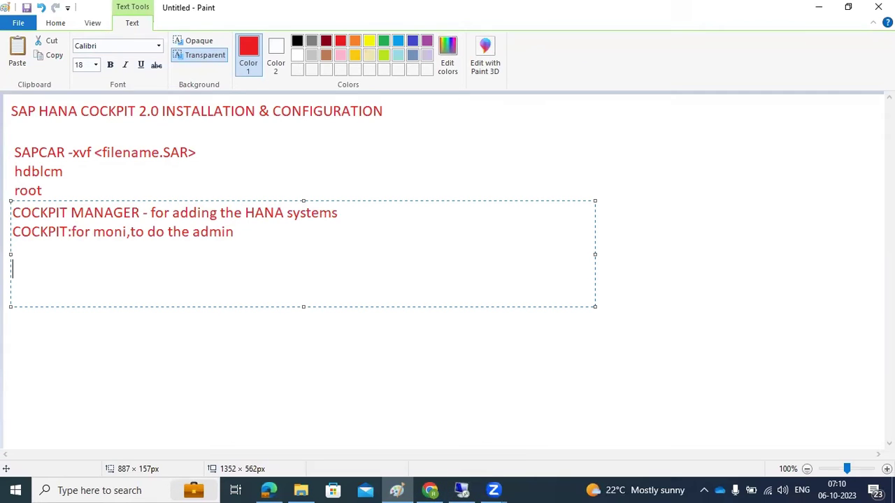
pyautogui.write('Launch SAP HANA cockpit by opening https://saplinux1.myguest.virtualbox.org:51026 Launch SAP HANA cockpit manager by opening https://saplinux1.myguest.virtualbox.org:51028')
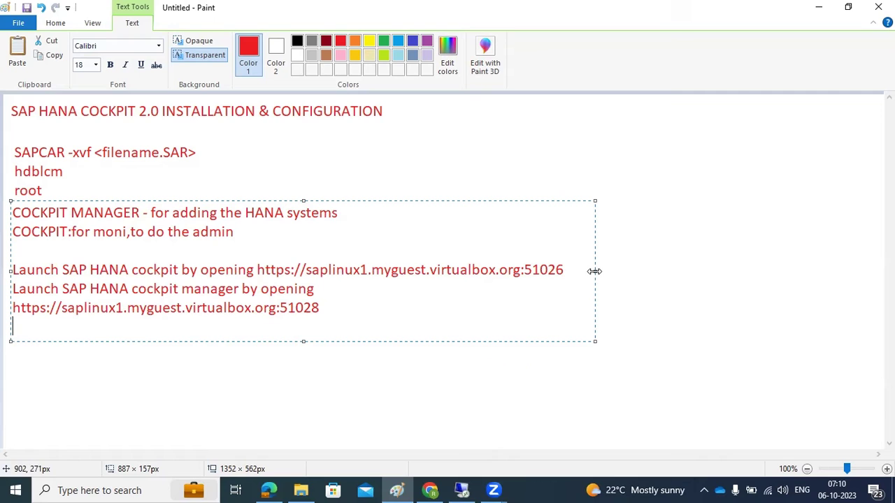
pyautogui.moveTo(595, 271); pyautogui.dragTo(755, 273)
pyautogui.click(232, 369)
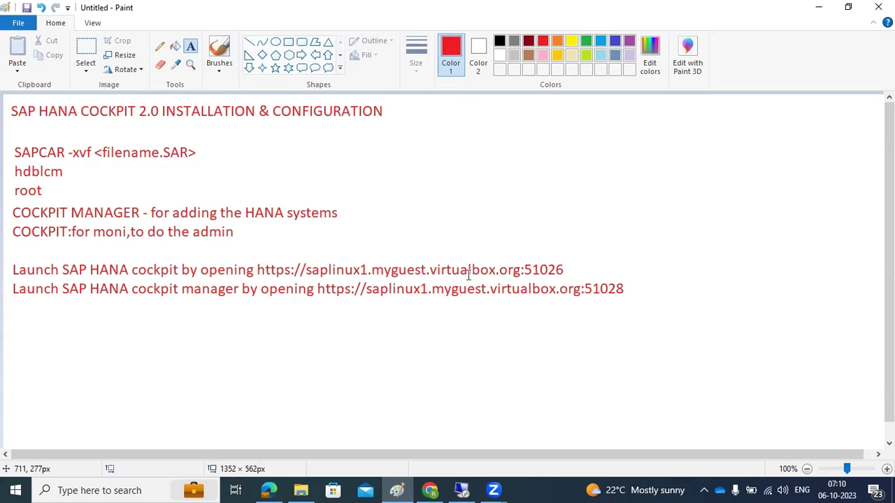
pyautogui.click(450, 490)
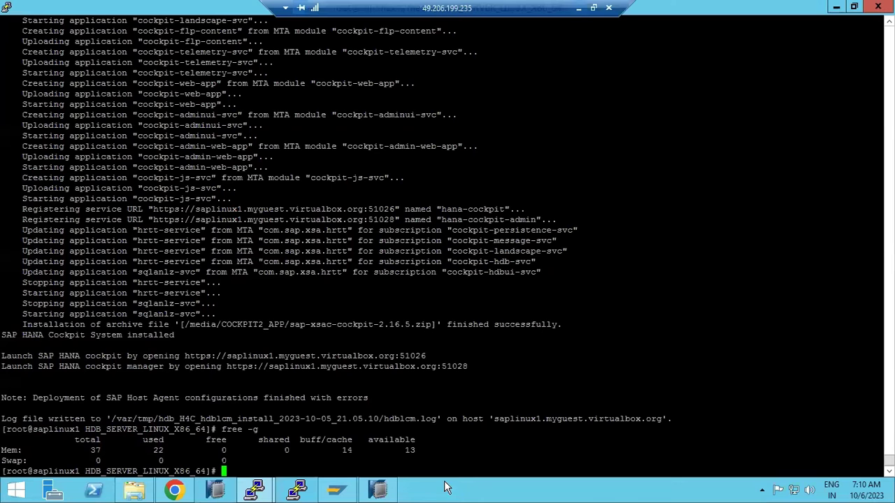
# - Highlight the HANA cockpit words and the cockpit manager launch line in the installer output
pyautogui.moveTo(68, 358); pyautogui.dragTo(120, 354)
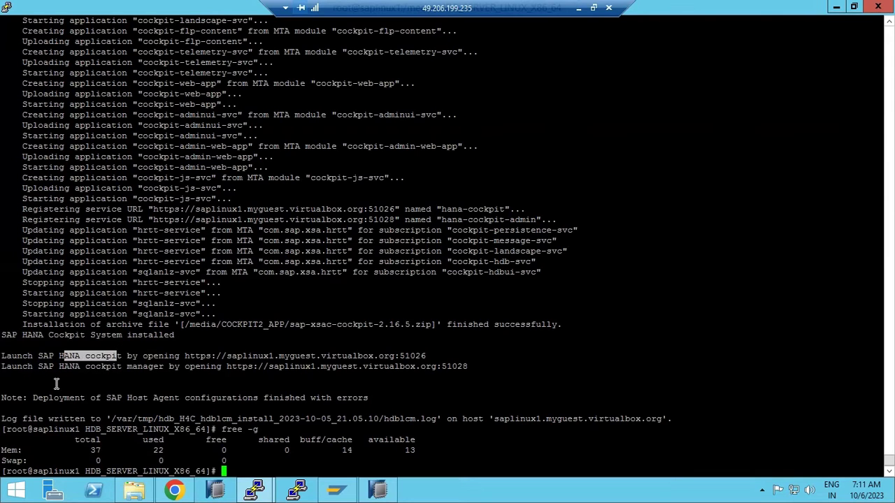
pyautogui.moveTo(3, 366); pyautogui.dragTo(159, 366)
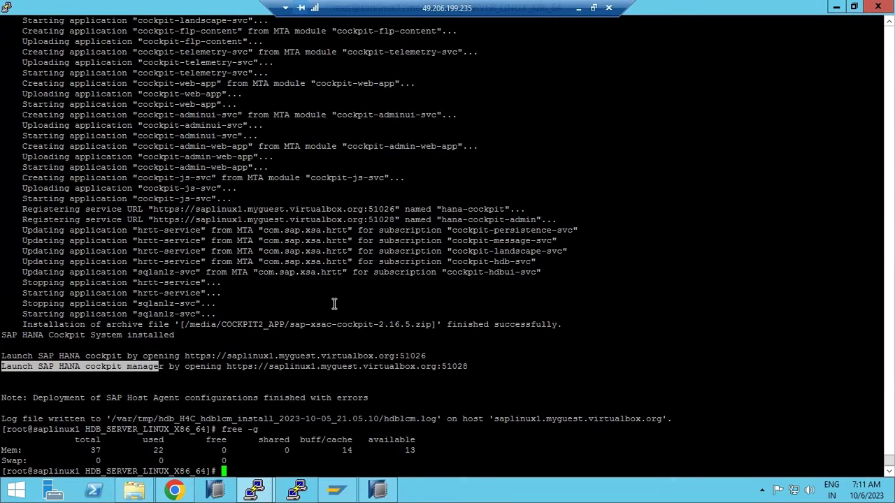
pyautogui.moveTo(176, 493)
pyautogui.scroll(20, 365, 330)
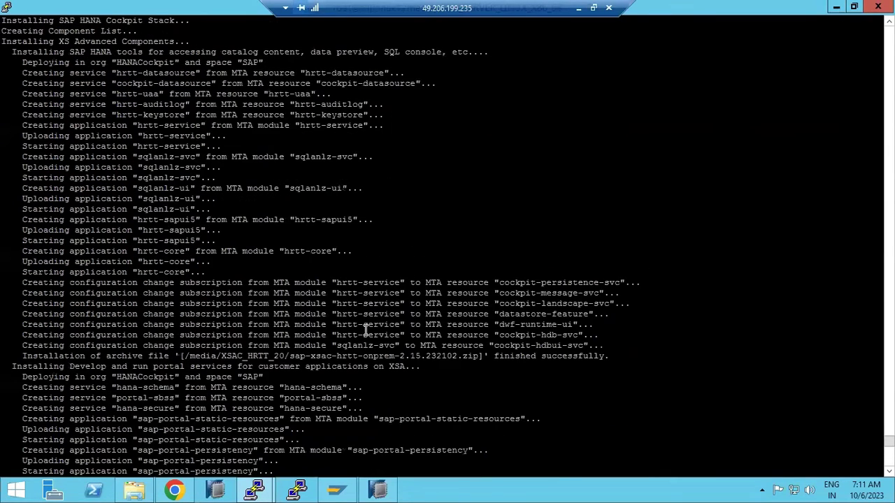
pyautogui.scroll(20, 365, 330)
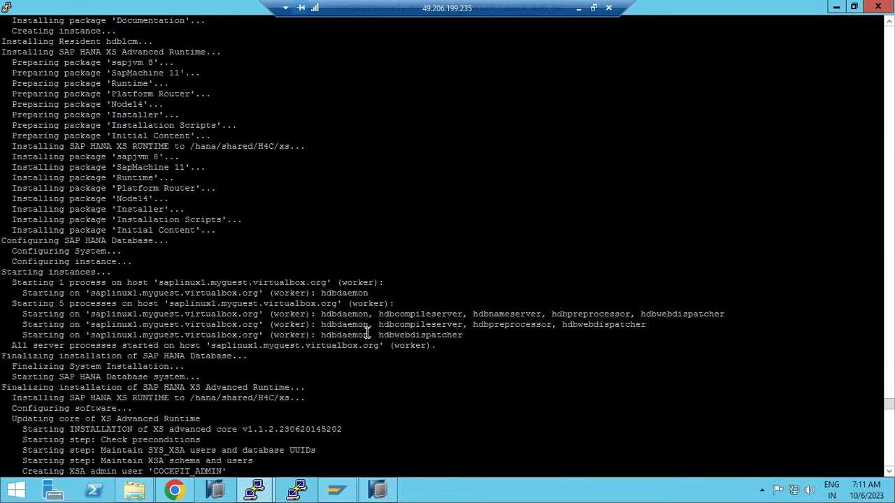
pyautogui.scroll(-20, 365, 330)
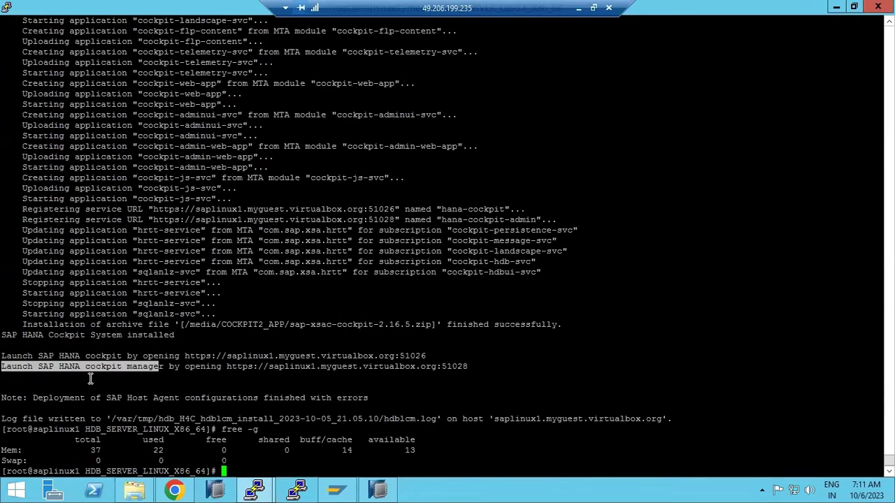
# - Copy the cockpit manager URL ending in 51028 and switch to Chrome
pyautogui.moveTo(5, 355); pyautogui.dragTo(240, 377)
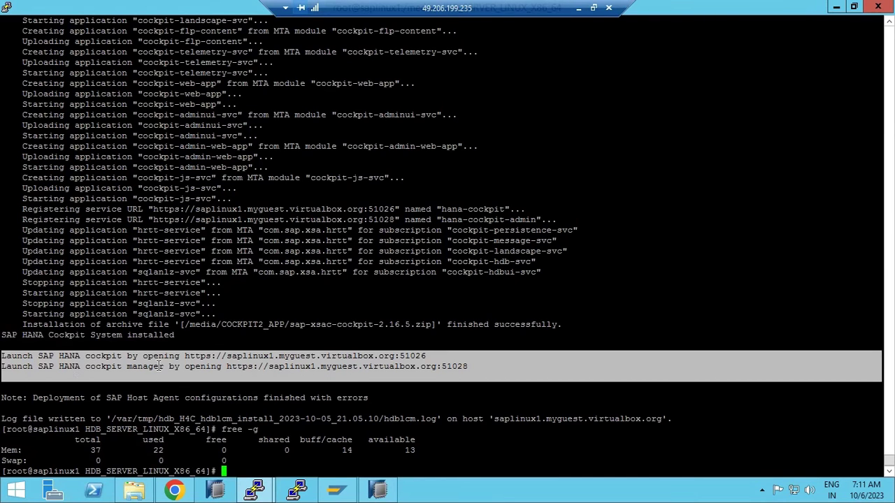
pyautogui.click(299, 378)
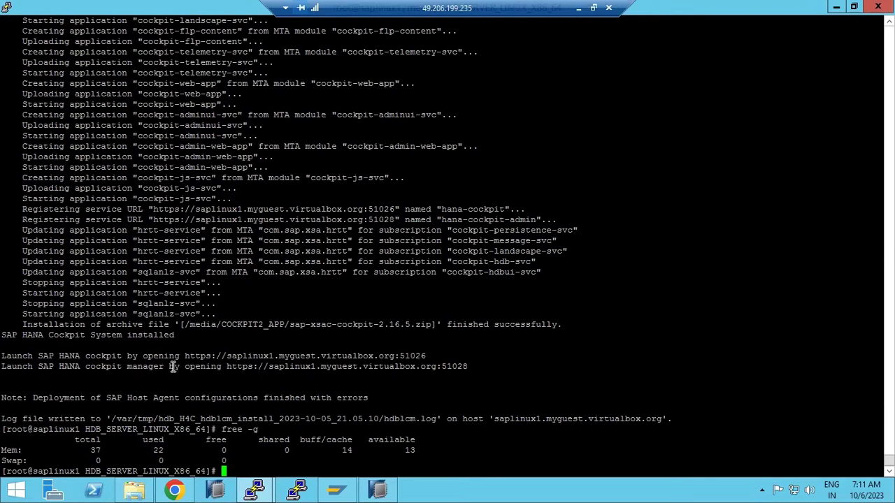
pyautogui.moveTo(227, 366); pyautogui.dragTo(465, 371)
pyautogui.hotkey('ctrl', 'c')
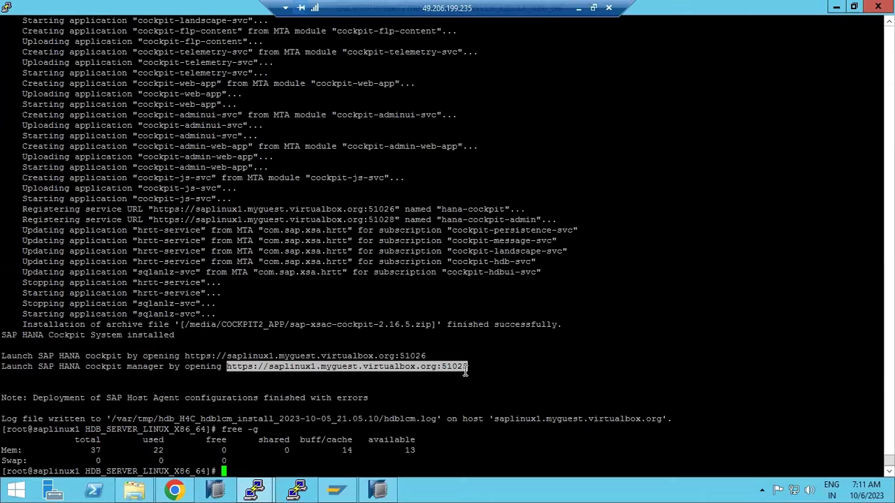
pyautogui.click(176, 482)
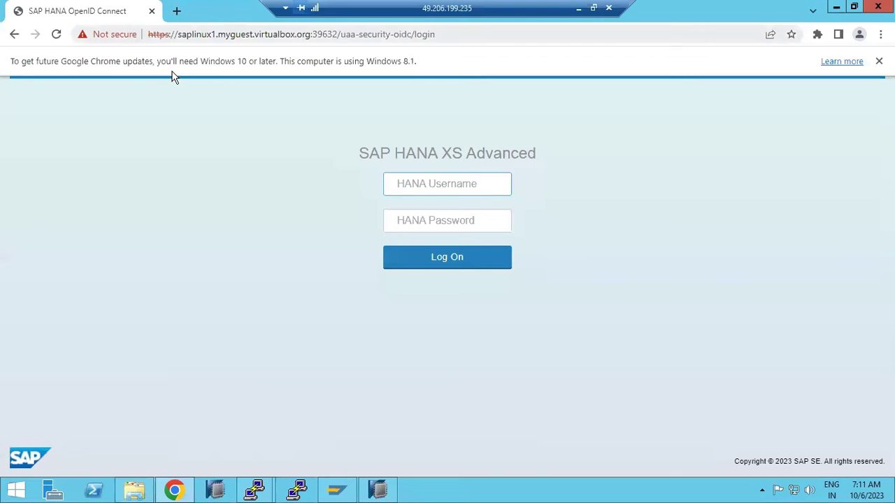
# - Paste the cockpit manager URL into Chrome's address bar and open it
pyautogui.hotkey('ctrl', 'l')
pyautogui.hotkey('ctrl', 'v')
pyautogui.press('Return')
# - Log in as COCKPIT_ADMIN with the account password
pyautogui.click(399, 184)
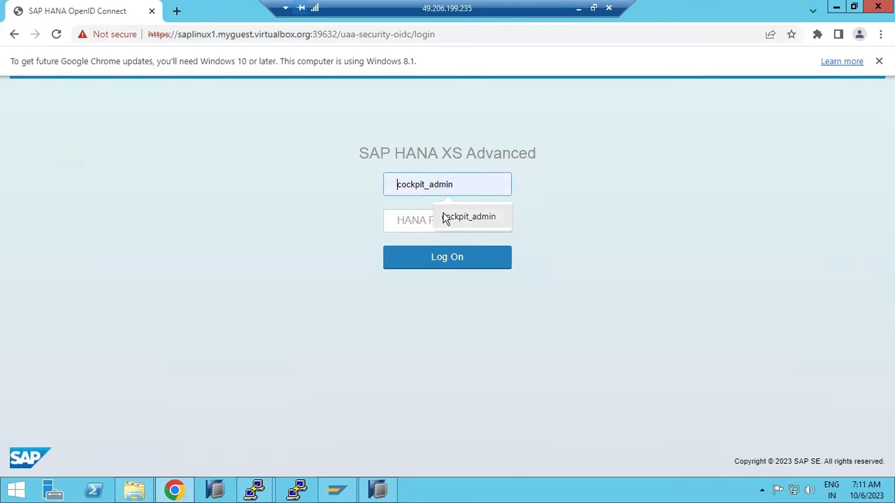
pyautogui.write('COCKPI')
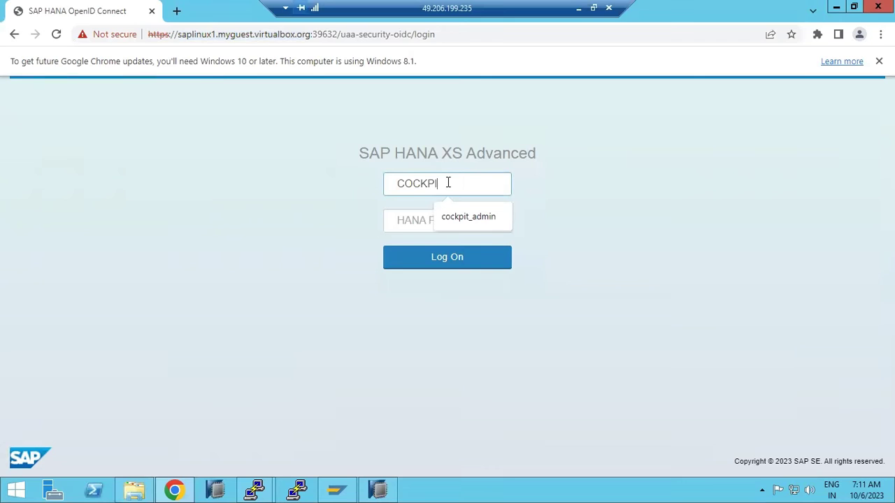
pyautogui.write('T_ADMIN')
pyautogui.click(409, 223)
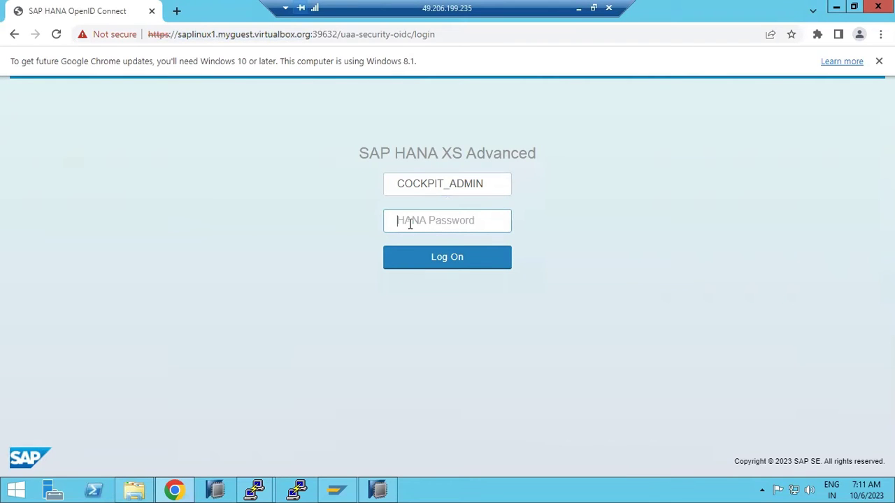
pyautogui.write('*')
pyautogui.press('Return')
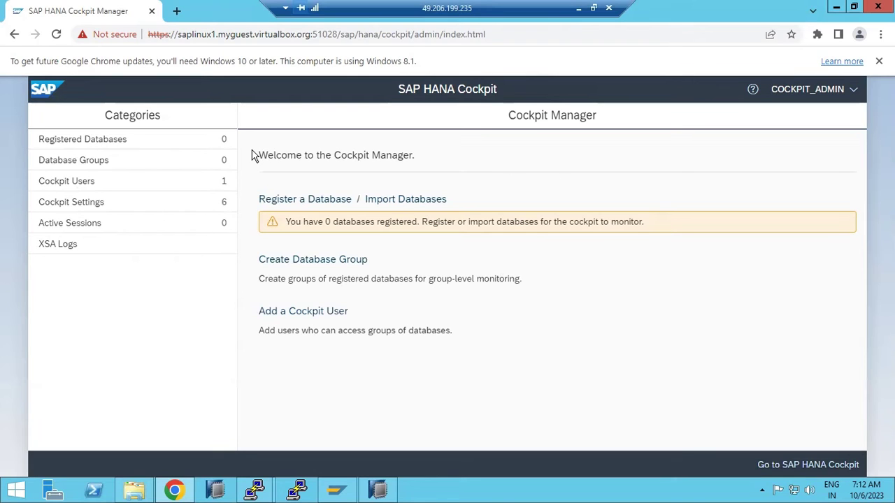
pyautogui.click(390, 492)
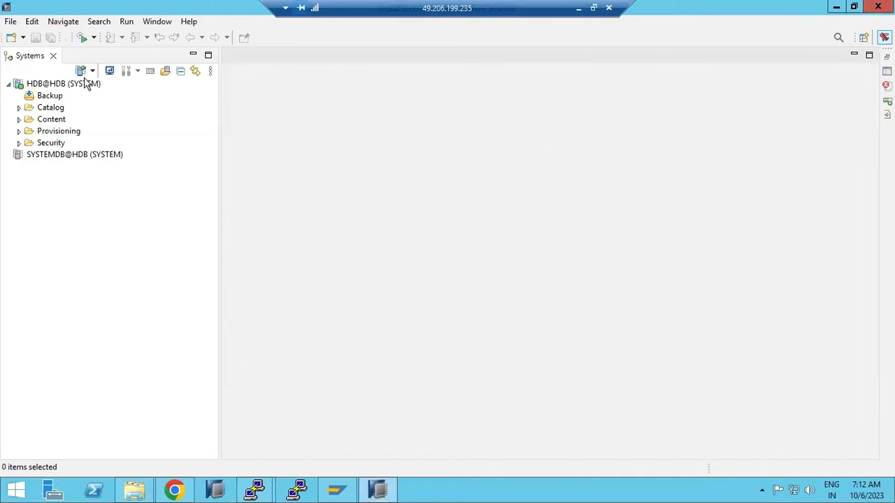
pyautogui.click(836, 7)
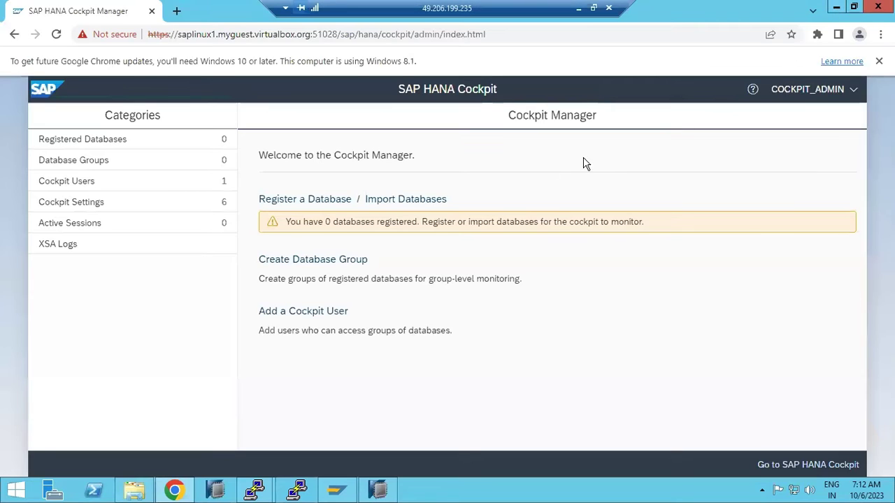
pyautogui.click(295, 201)
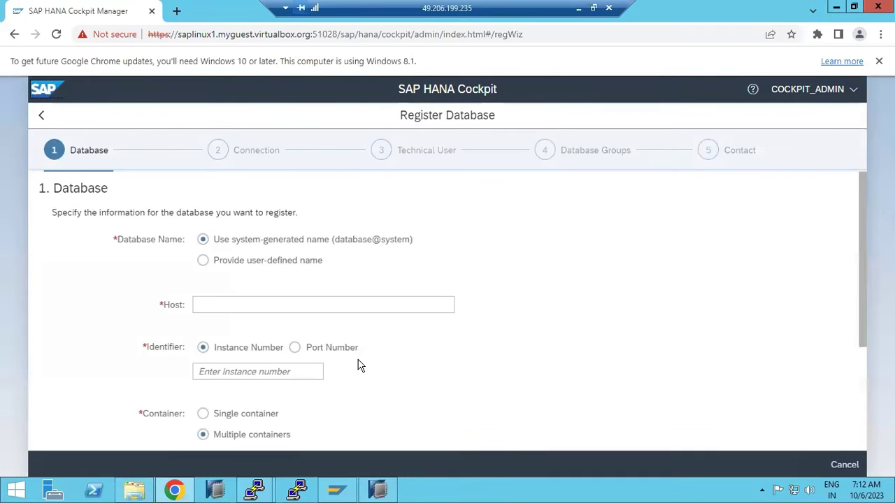
# - Enter host saphana, instance 02 and description 'HDB SYSTEM DB' for the system database
pyautogui.click(207, 306)
pyautogui.write('sapli')
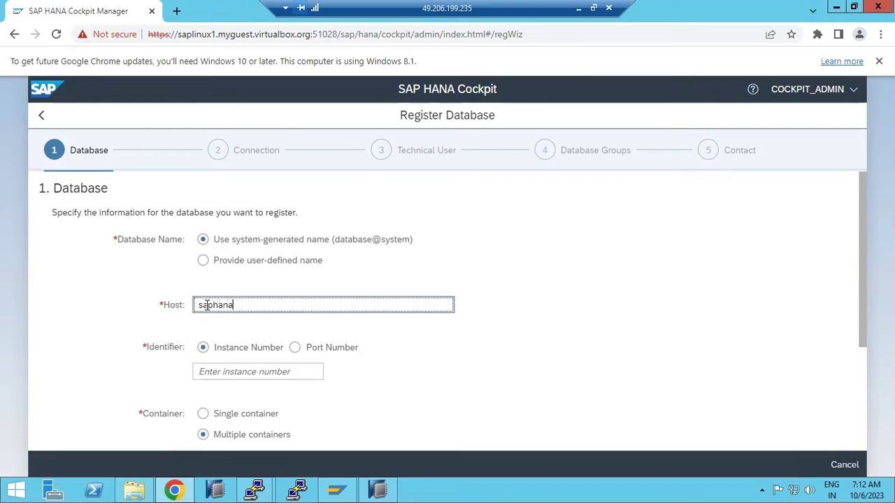
pyautogui.click(226, 370)
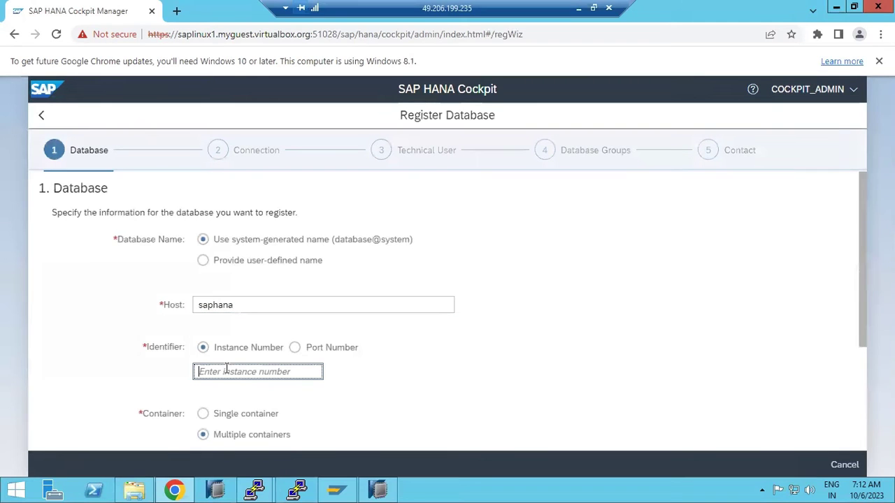
pyautogui.write('02')
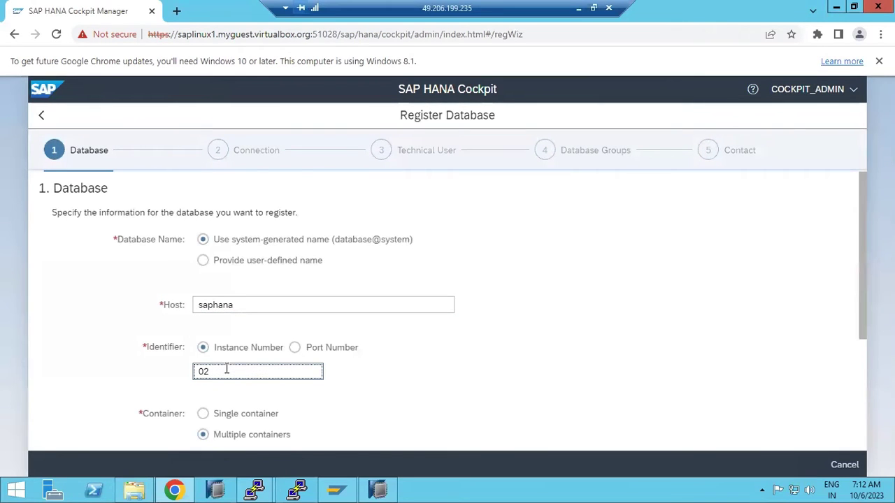
pyautogui.scroll(-1, 226, 370)
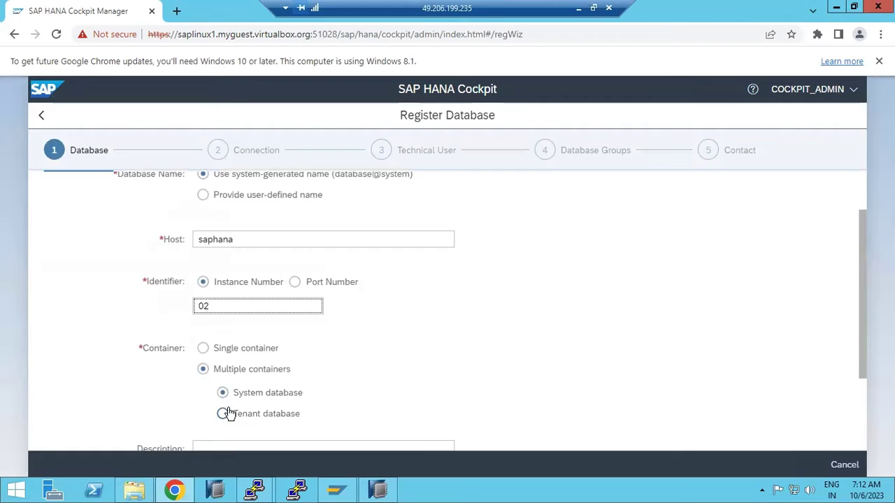
pyautogui.scroll(-1, 227, 413)
pyautogui.click(223, 401)
pyautogui.write('HDB SYSTEM DB')
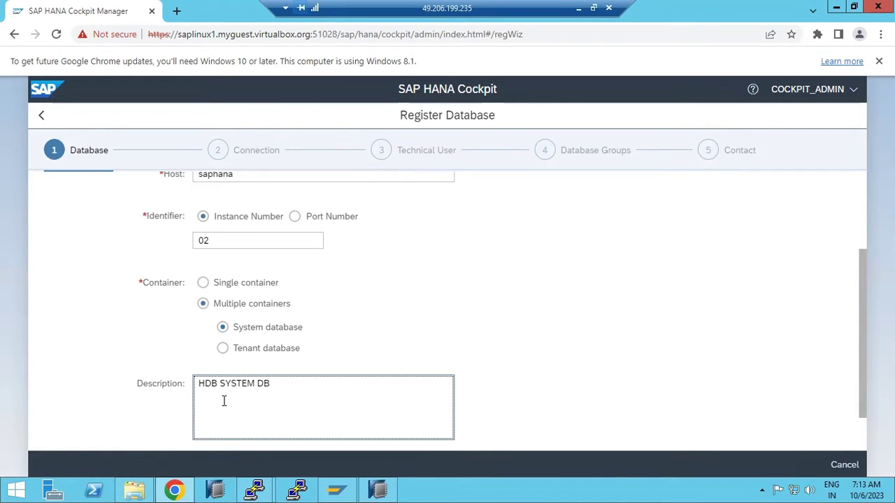
pyautogui.scroll(-2, 510, 393)
pyautogui.click(49, 417)
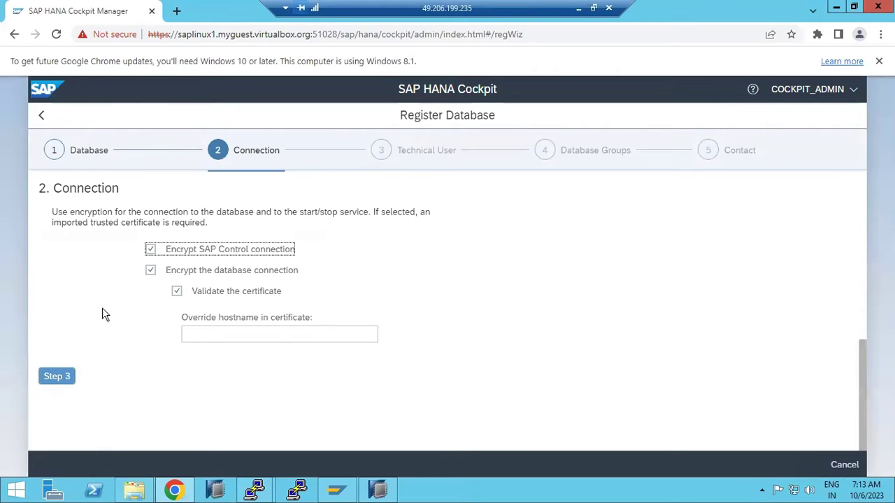
# - Leave both the SAP Control and database connections unencrypted, then go on to Technical User
pyautogui.click(152, 250)
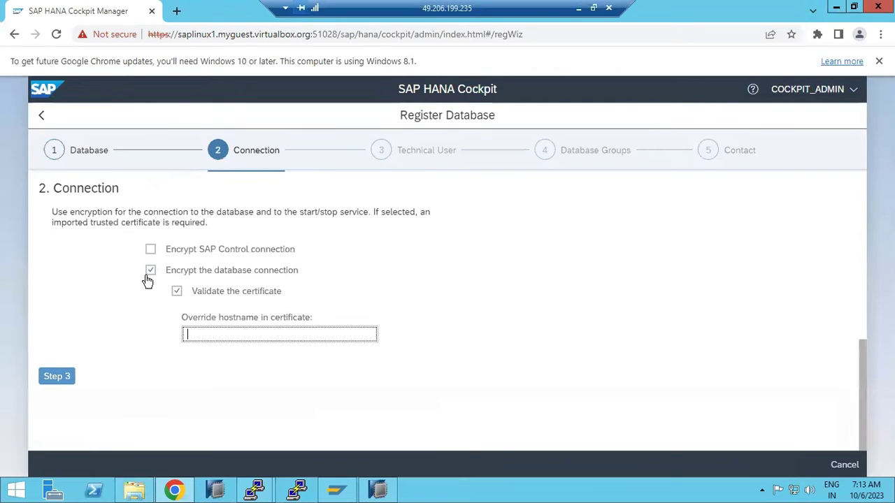
pyautogui.click(149, 273)
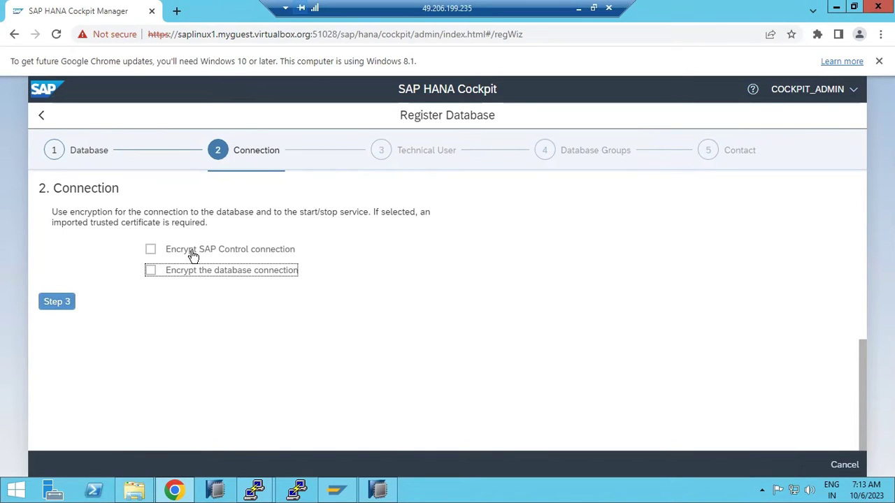
pyautogui.click(53, 302)
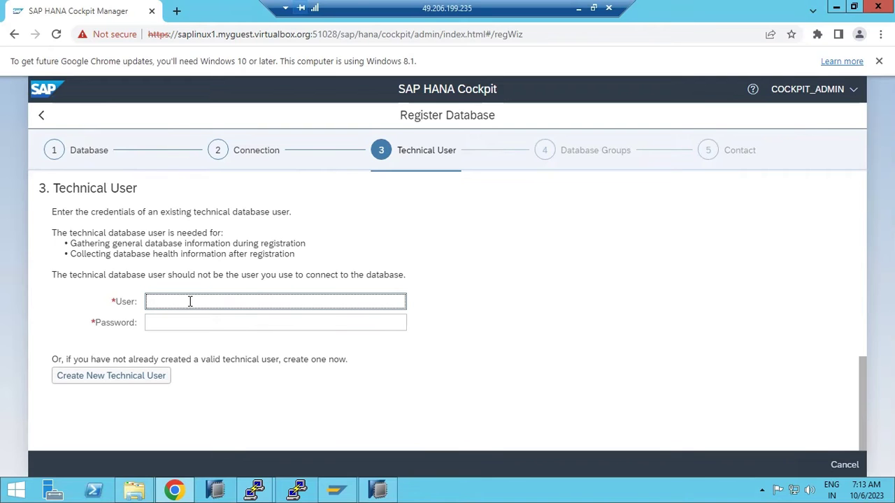
# - Enter 'system' as the technical user with its password and advance to Database Groups
pyautogui.click(377, 489)
pyautogui.click(377, 490)
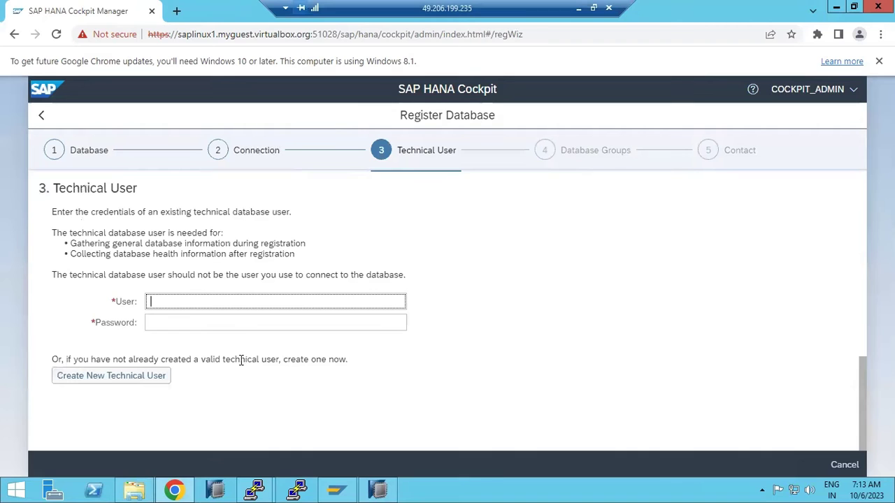
pyautogui.write('system')
pyautogui.press('Tab')
pyautogui.write('••')
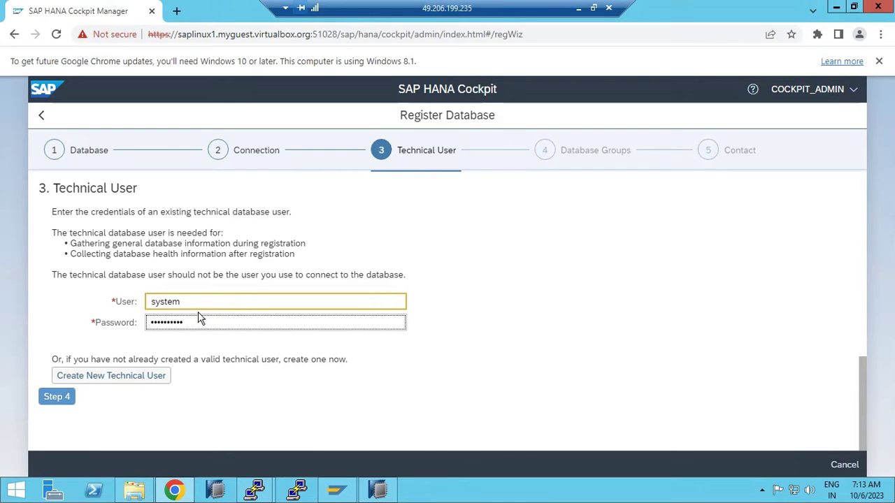
pyautogui.click(60, 399)
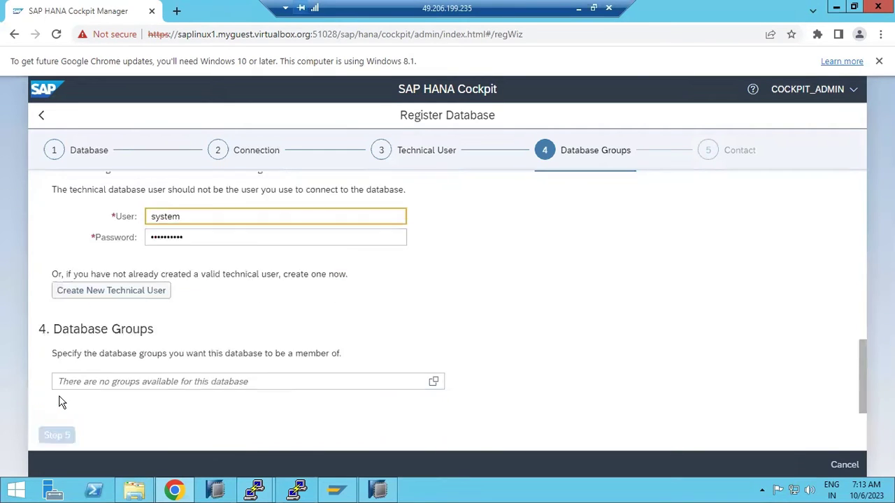
# - Dismiss the no-groups-found message, skip Contact, and submit the registration from Review
pyautogui.moveTo(81, 189); pyautogui.dragTo(122, 190)
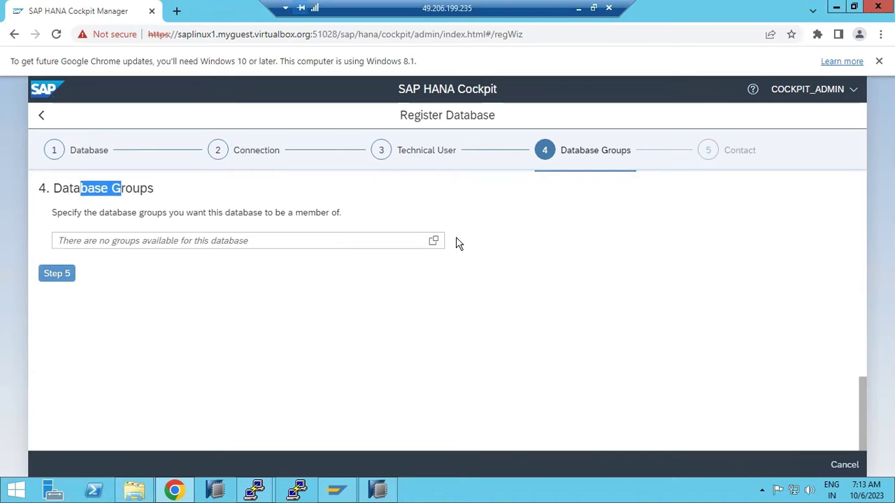
pyautogui.click(432, 241)
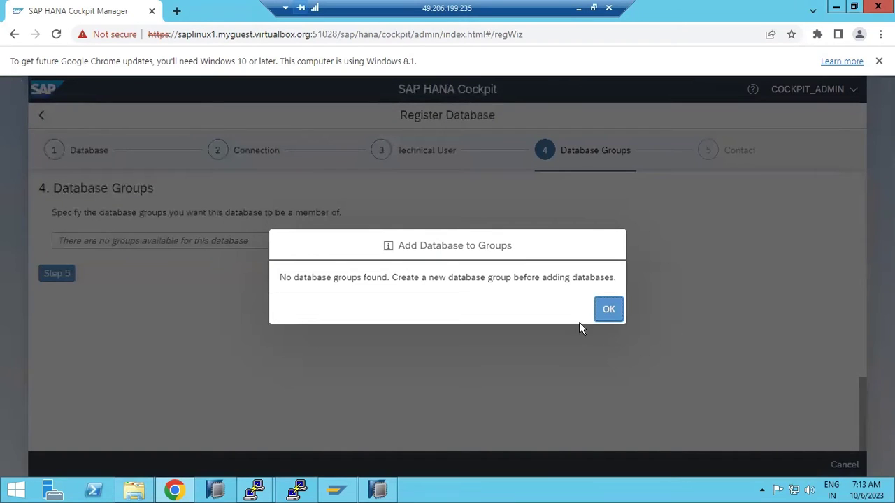
pyautogui.click(609, 312)
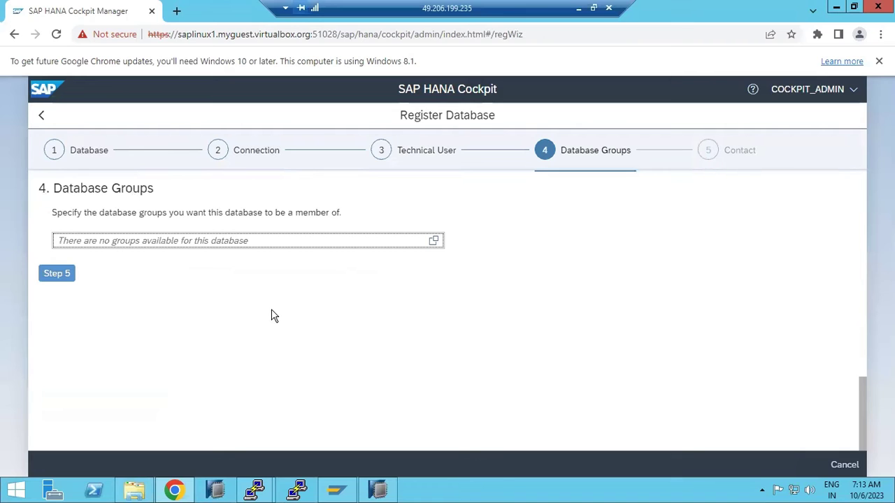
pyautogui.scroll(15, 272, 316)
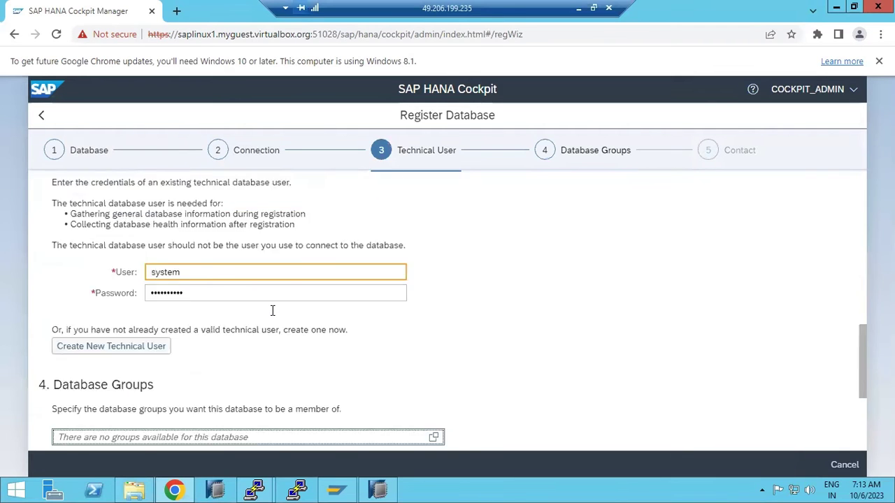
pyautogui.scroll(-15, 273, 311)
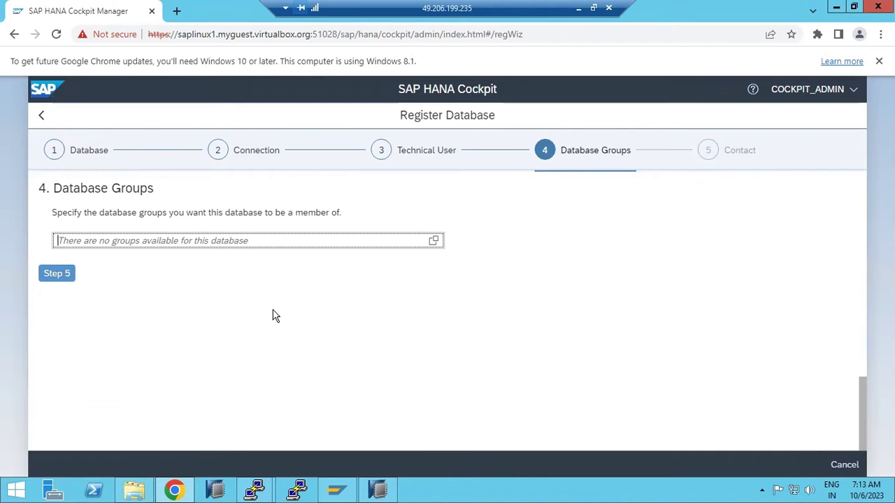
pyautogui.click(56, 275)
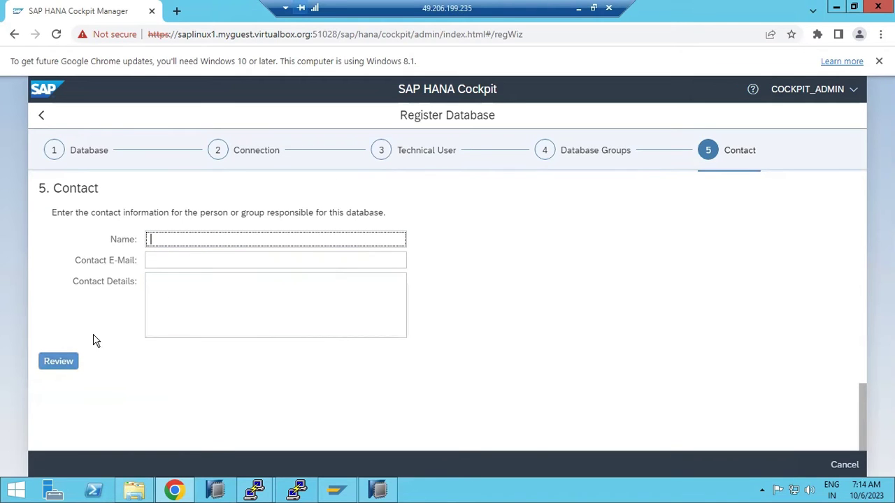
pyautogui.click(57, 365)
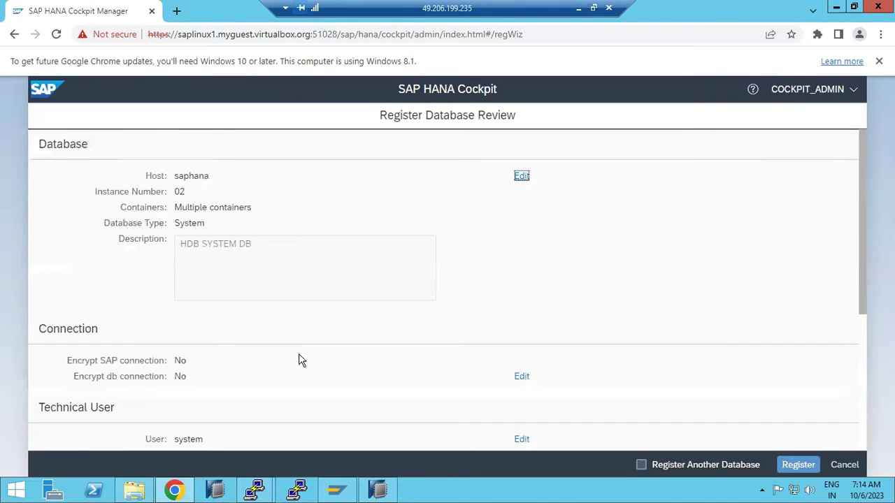
pyautogui.scroll(-3, 301, 358)
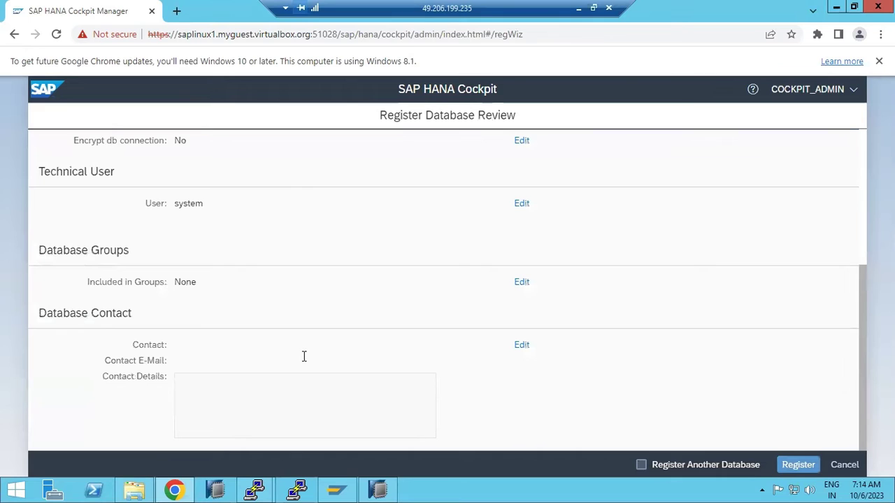
pyautogui.click(781, 465)
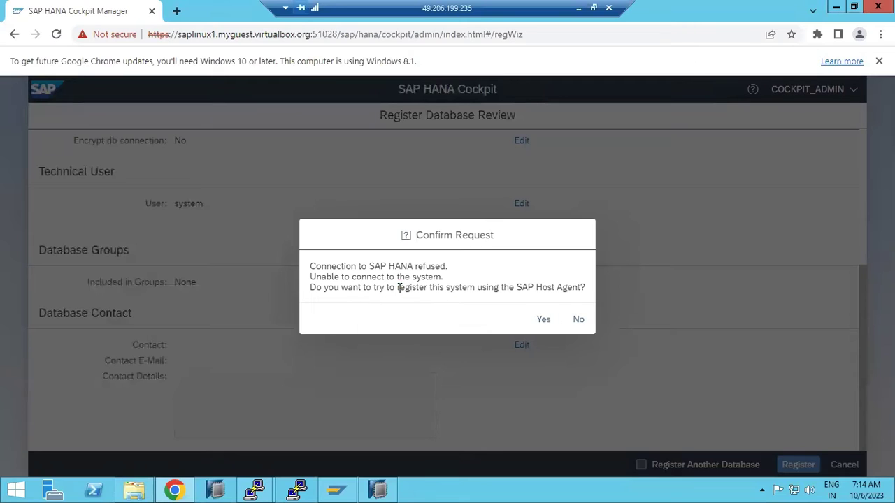
# - Accept registration via the SAP Host Agent and supply system ID HDB
pyautogui.moveTo(431, 287); pyautogui.dragTo(585, 288)
pyautogui.click(541, 320)
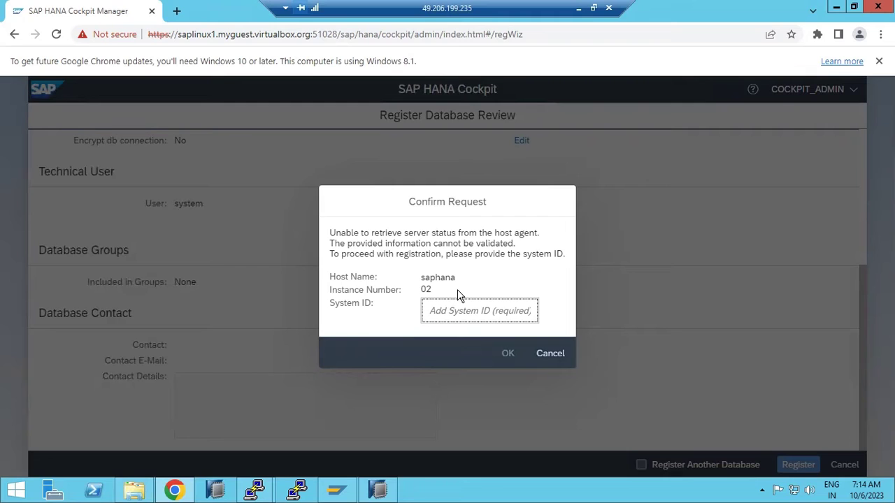
pyautogui.write('HDB')
pyautogui.click(507, 353)
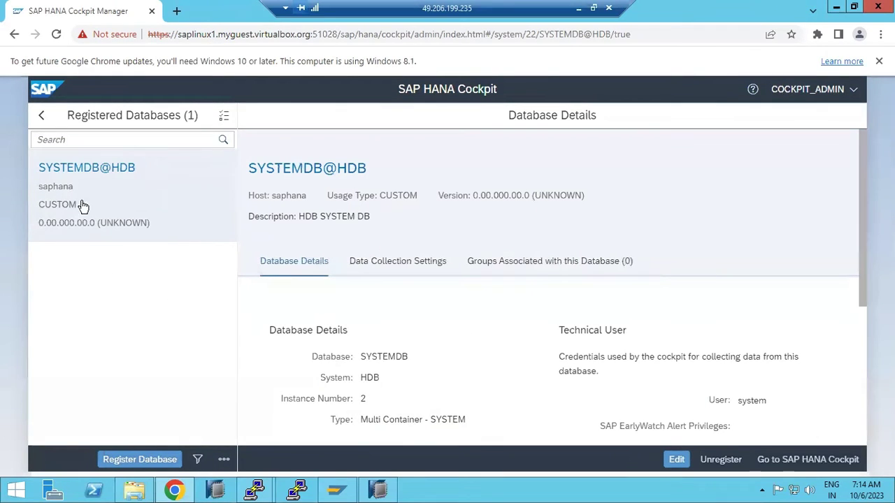
# - Open a new blank database registration form, then switch to the PuTTY terminal in /media
pyautogui.click(42, 117)
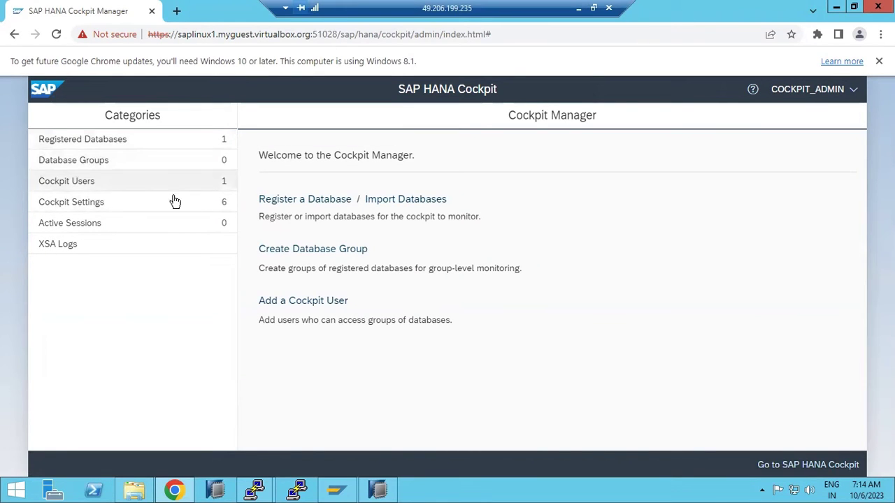
pyautogui.click(308, 200)
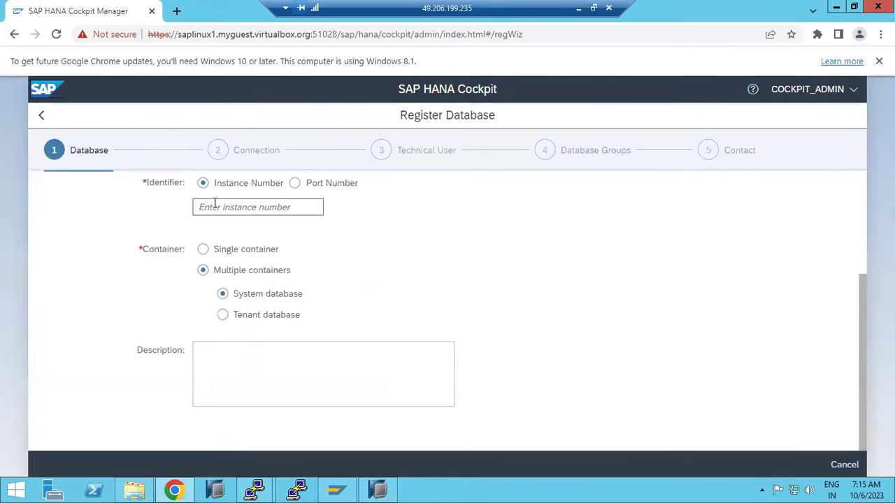
pyautogui.scroll(3, 253, 290)
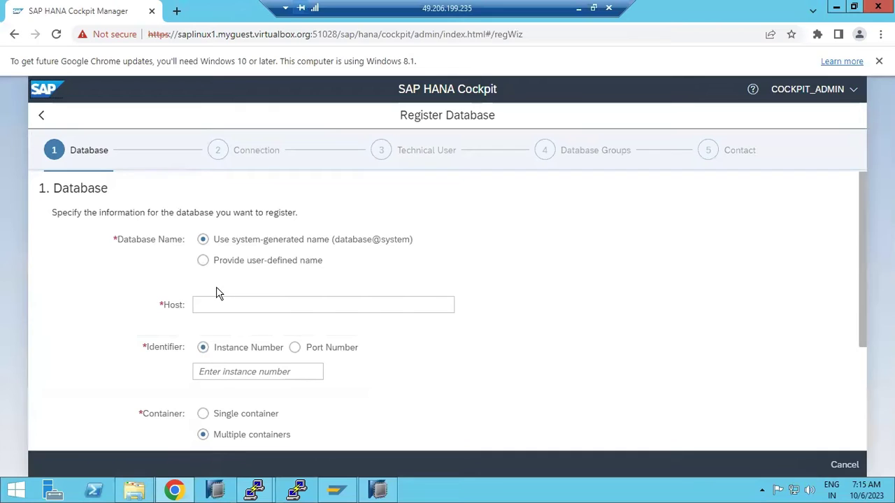
pyautogui.click(232, 298)
pyautogui.click(255, 490)
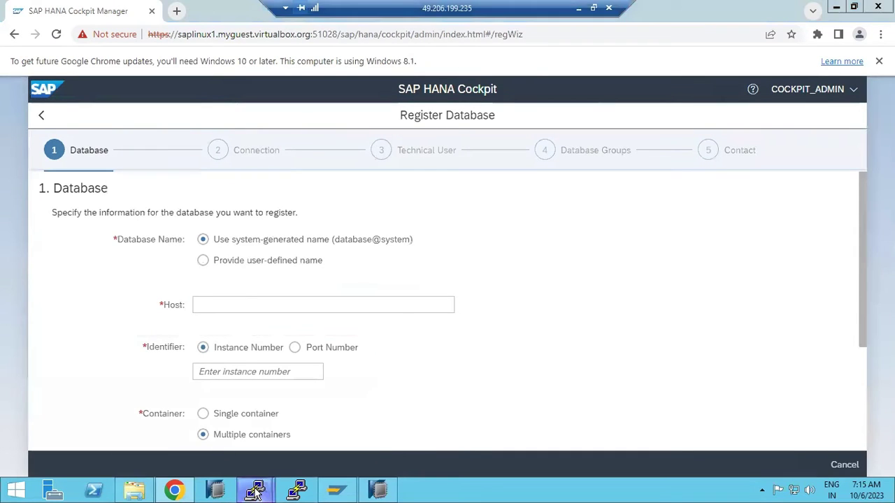
pyautogui.click(310, 411)
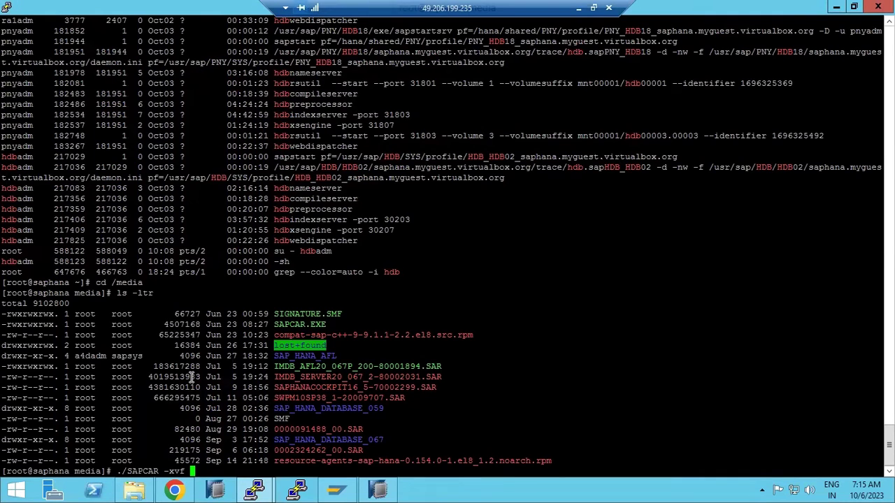
# - Ping saphana, copy its full name saphana.myguest.virtualbox.org and paste it into Host
pyautogui.write('ping')
pyautogui.hotkey('ctrl', 'c')
pyautogui.write('ping ')
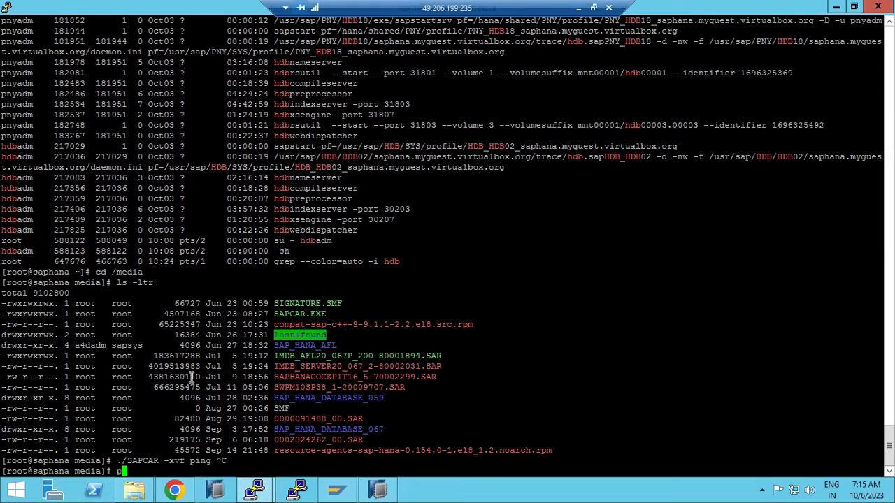
pyautogui.write('saphana')
pyautogui.press('Return')
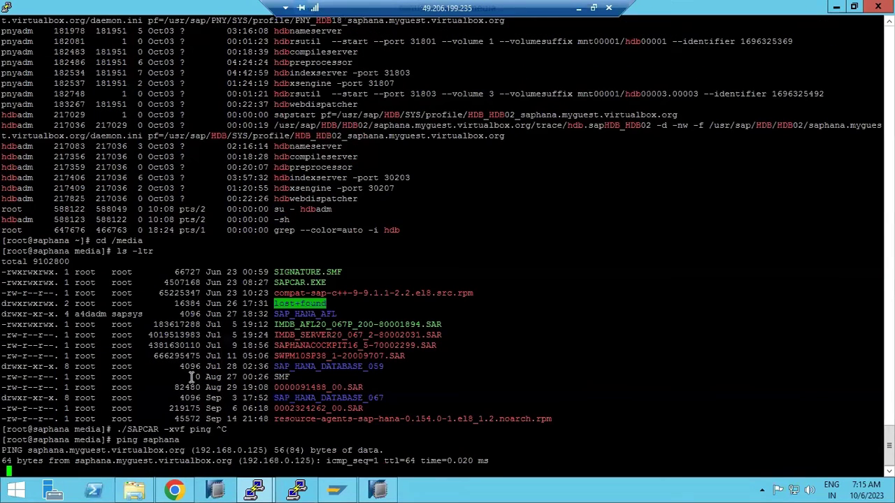
pyautogui.hotkey('ctrl', 'c')
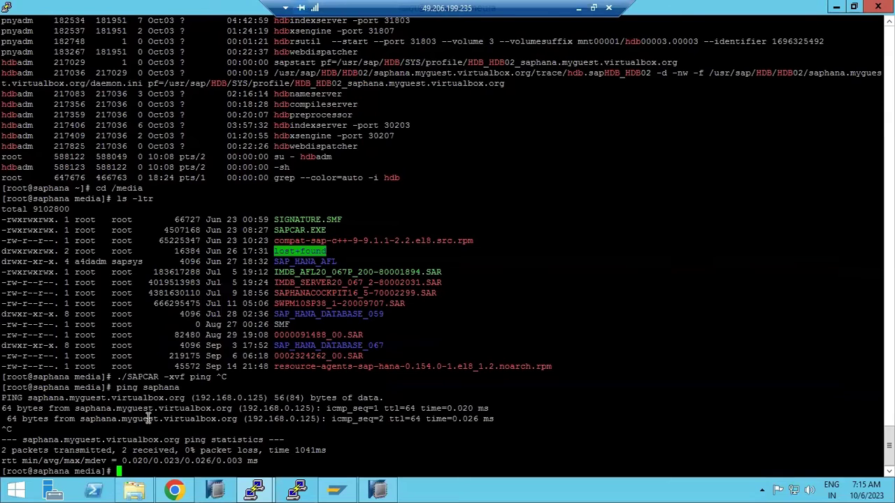
pyautogui.doubleClick(149, 419)
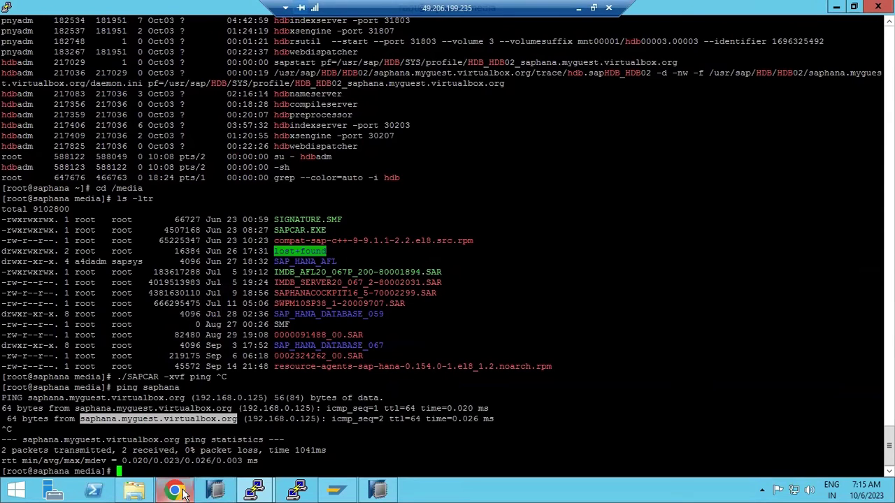
pyautogui.click(174, 490)
pyautogui.hotkey('ctrl', 'v')
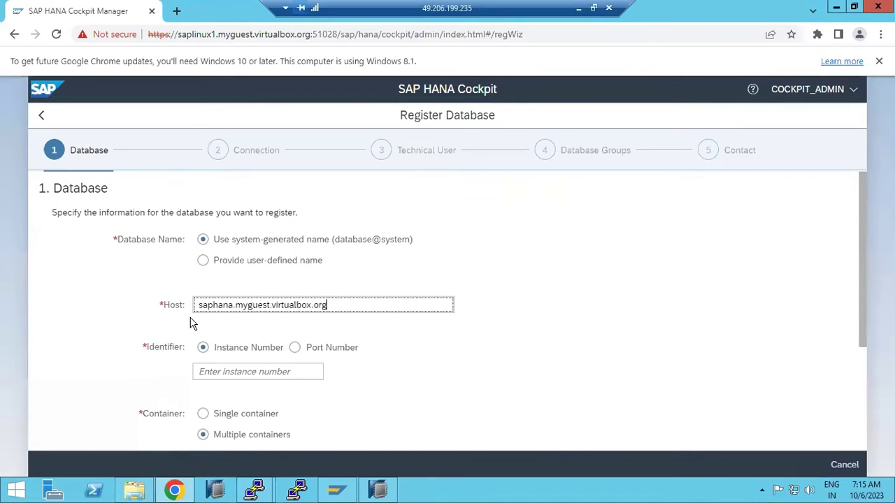
# - Set instance 02, choose tenant database HDB with description 'TENANT', and advance to Connection
pyautogui.scroll(-1, 228, 368)
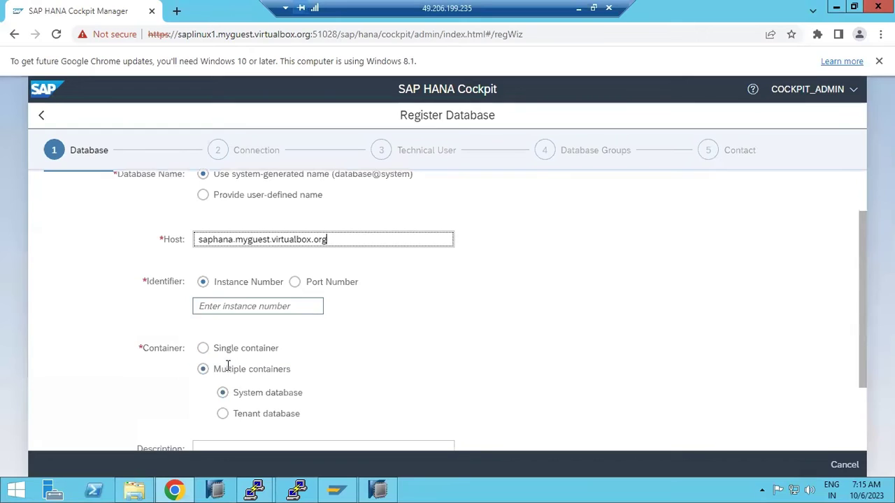
pyautogui.click(216, 310)
pyautogui.write('02')
pyautogui.scroll(-1, 219, 333)
pyautogui.click(221, 348)
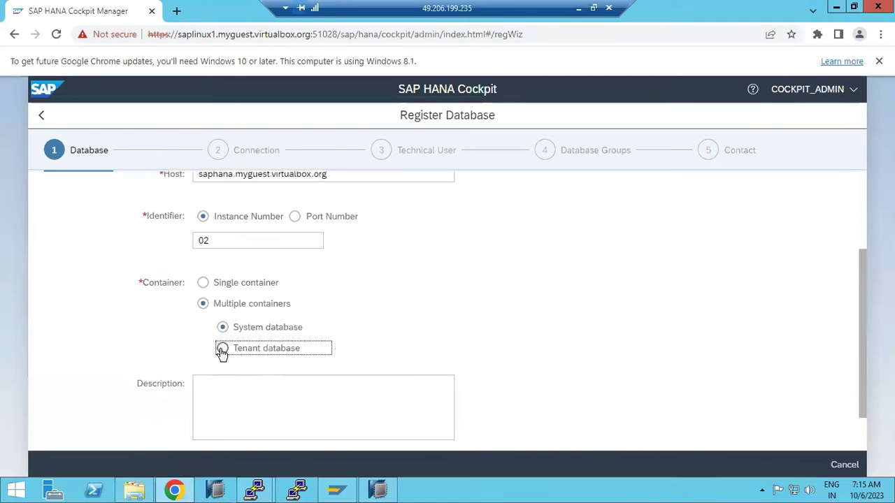
pyautogui.click(231, 372)
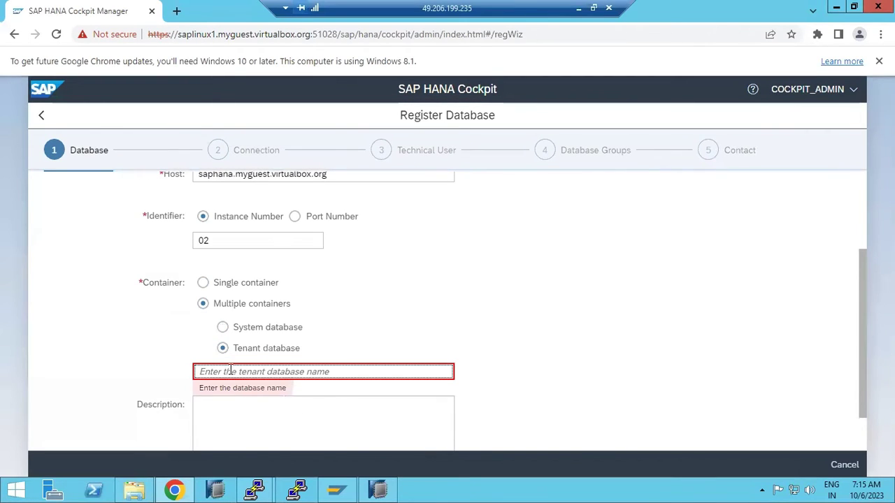
pyautogui.write('HDB')
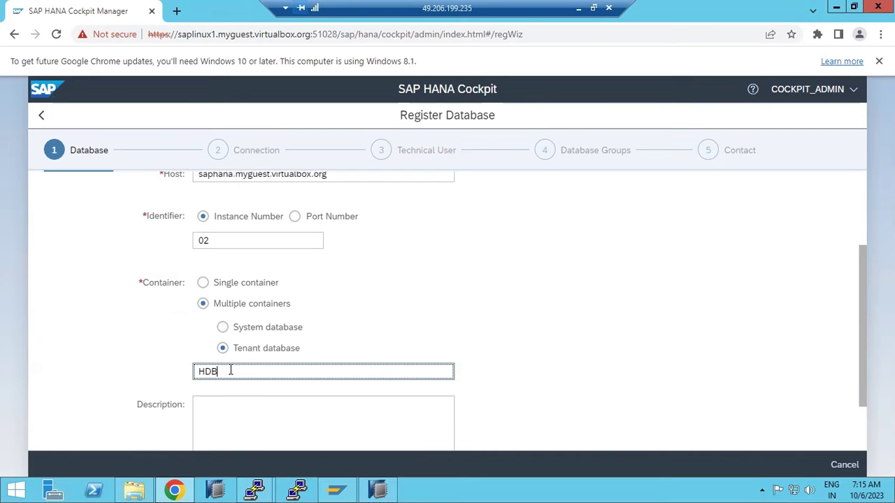
pyautogui.click(233, 412)
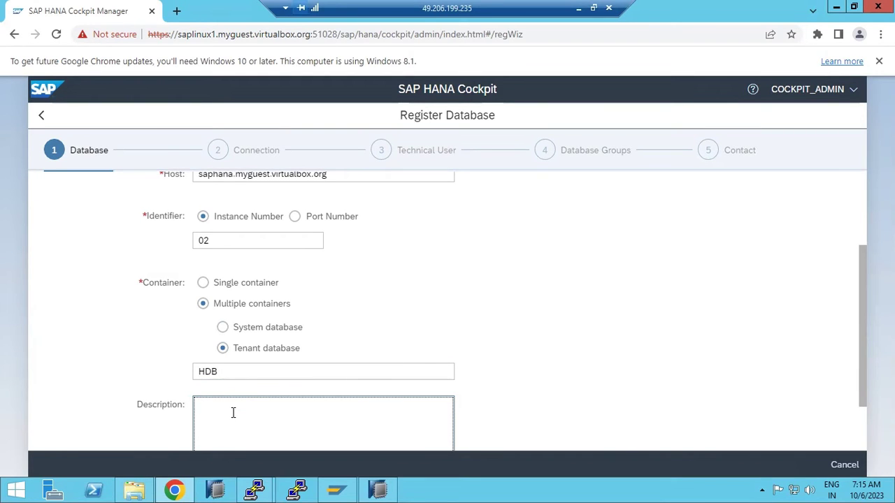
pyautogui.write('TENANT')
pyautogui.scroll(-1, 394, 382)
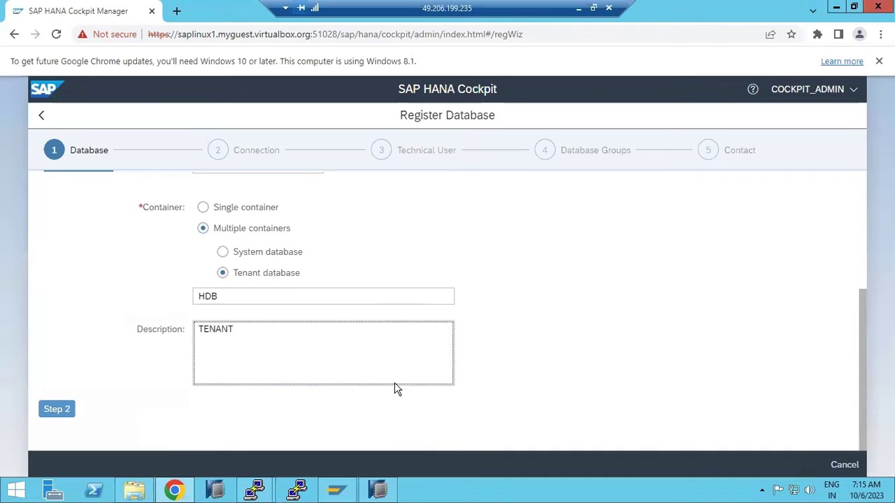
pyautogui.click(56, 414)
# - Leave the connection unencrypted, enter user SYSTEM with its password, and skip groups and contact
pyautogui.click(149, 256)
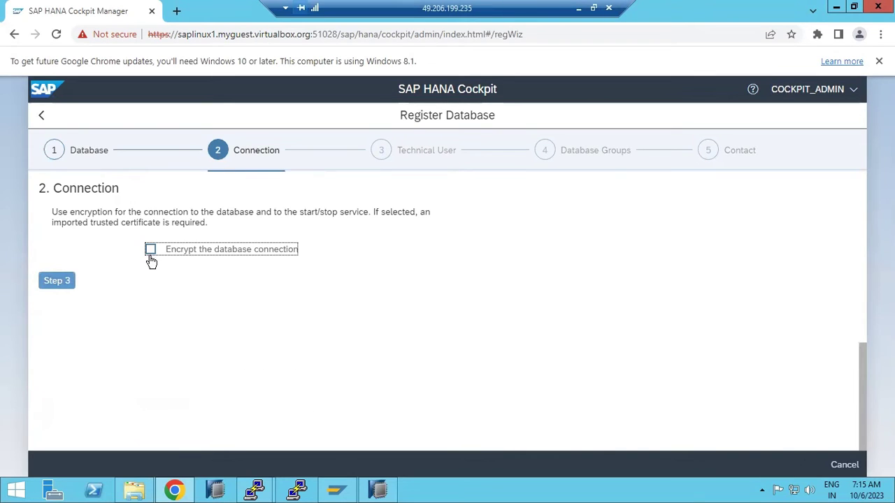
pyautogui.click(56, 280)
pyautogui.click(166, 302)
pyautogui.press('Tab')
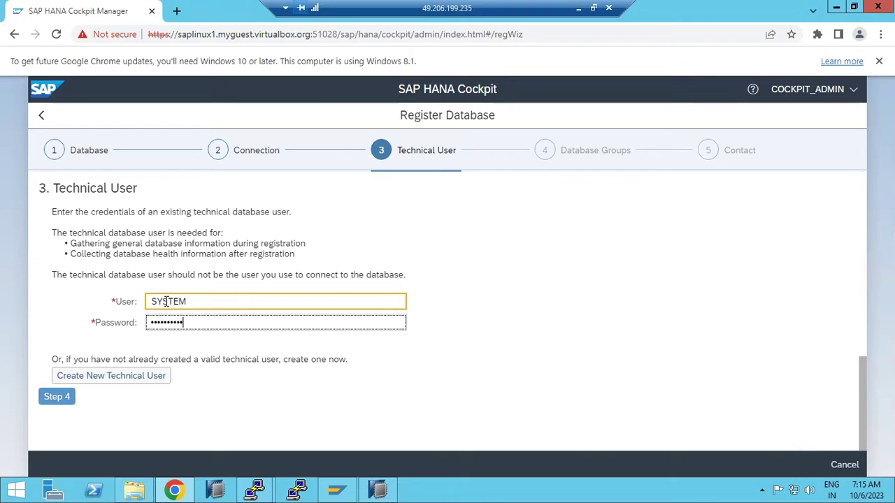
pyautogui.click(56, 397)
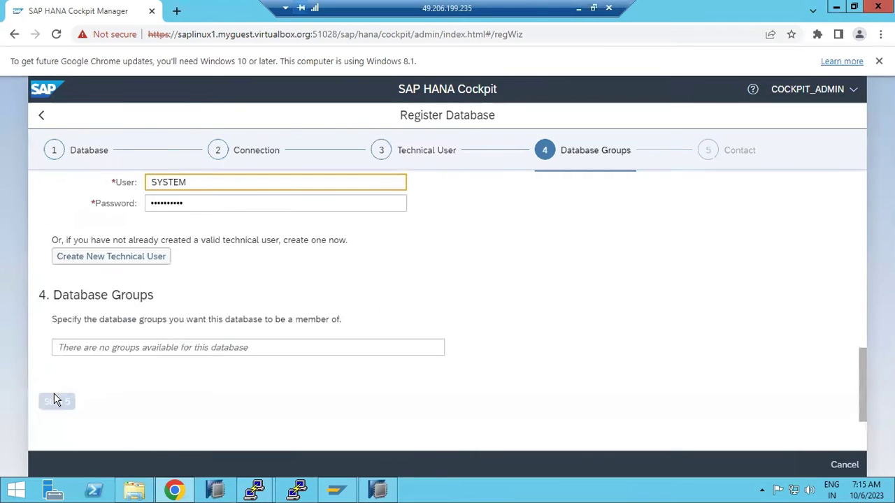
pyautogui.click(50, 276)
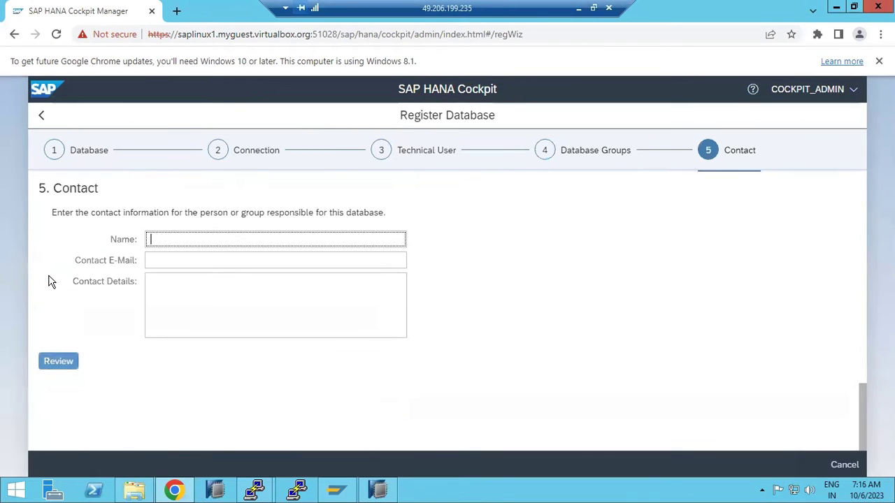
pyautogui.click(59, 360)
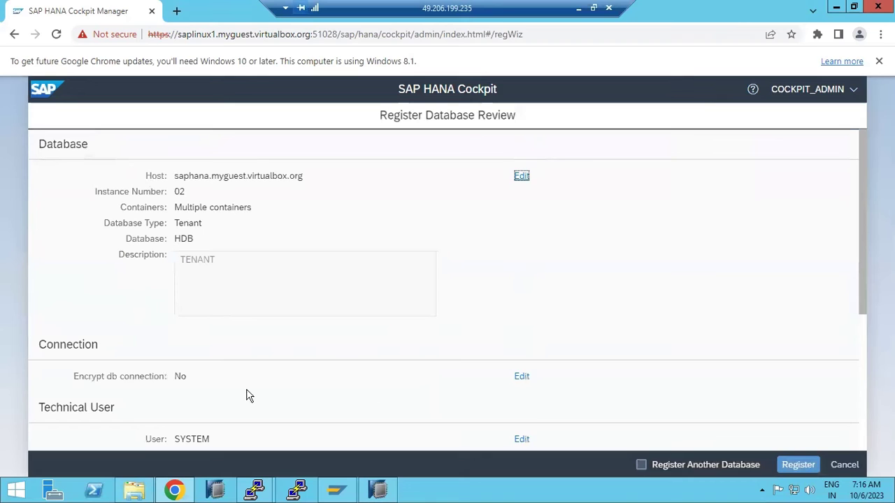
# - Submit the registration, accept the SAP Host Agent route, and enter system ID HDB
pyautogui.click(799, 467)
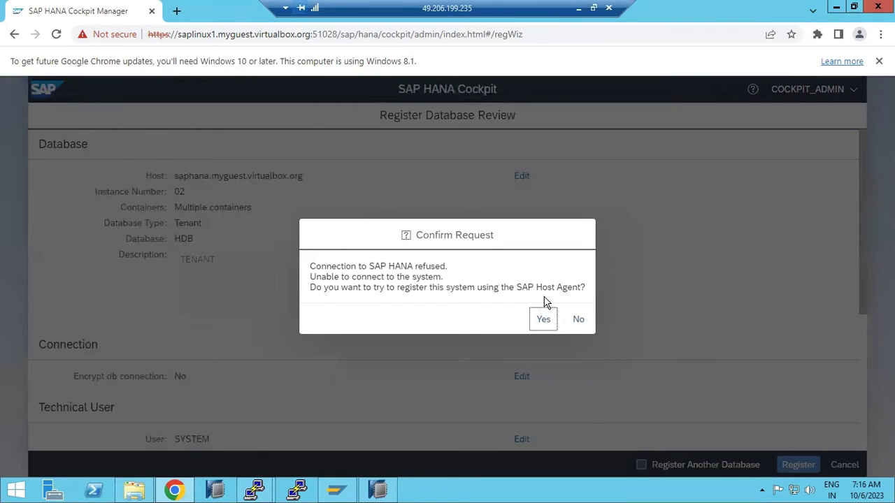
pyautogui.click(537, 321)
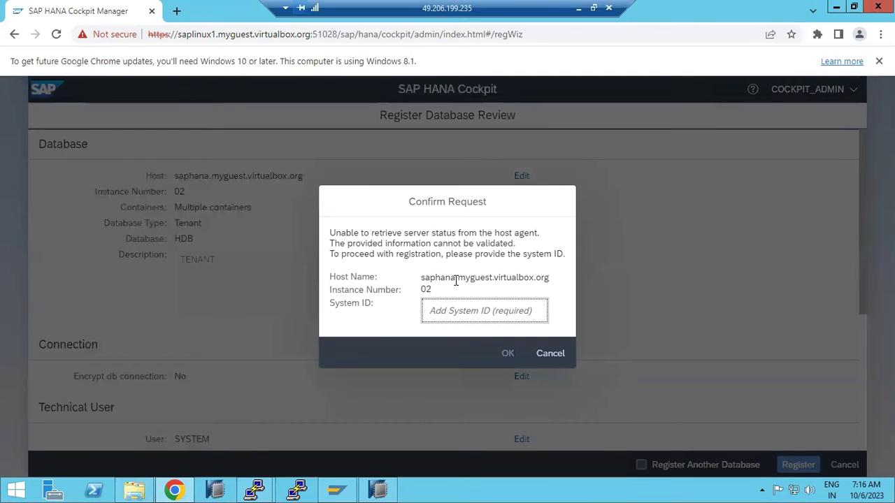
pyautogui.write('HDB')
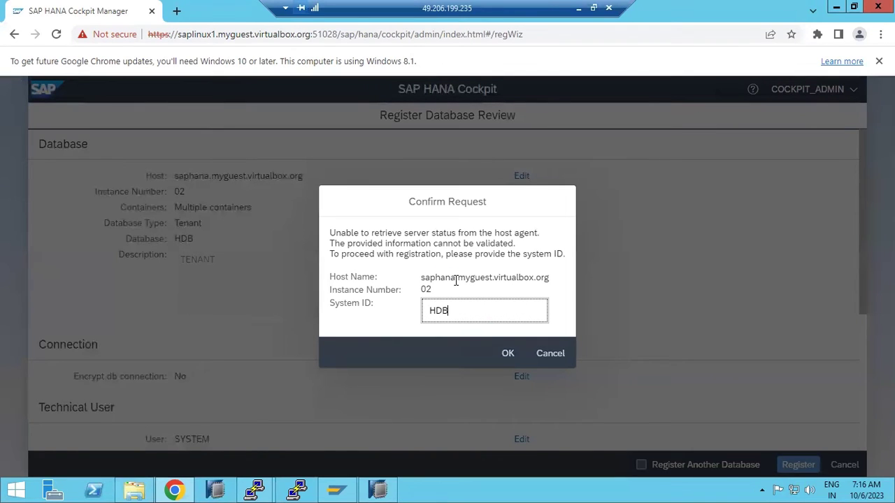
pyautogui.click(504, 353)
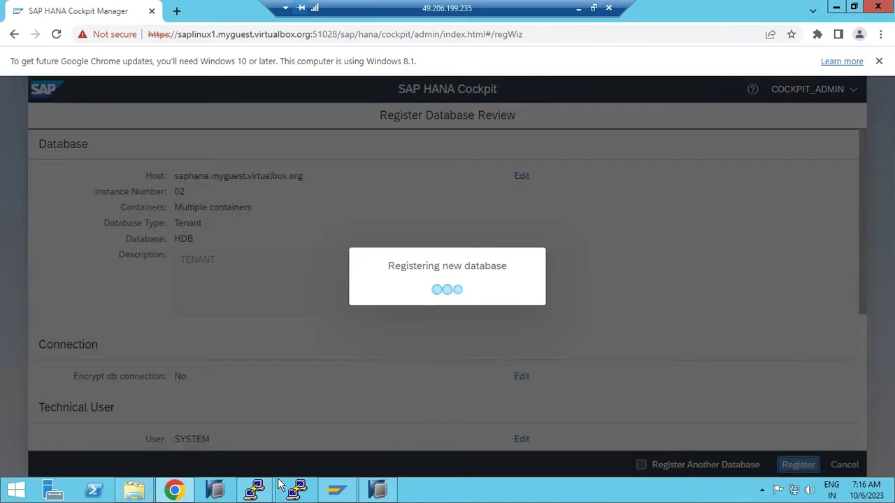
# - In HANA Studio, log on to SYSTEMDB@HDB with the SYSTEM password, then return to Chrome
pyautogui.moveTo(258, 491)
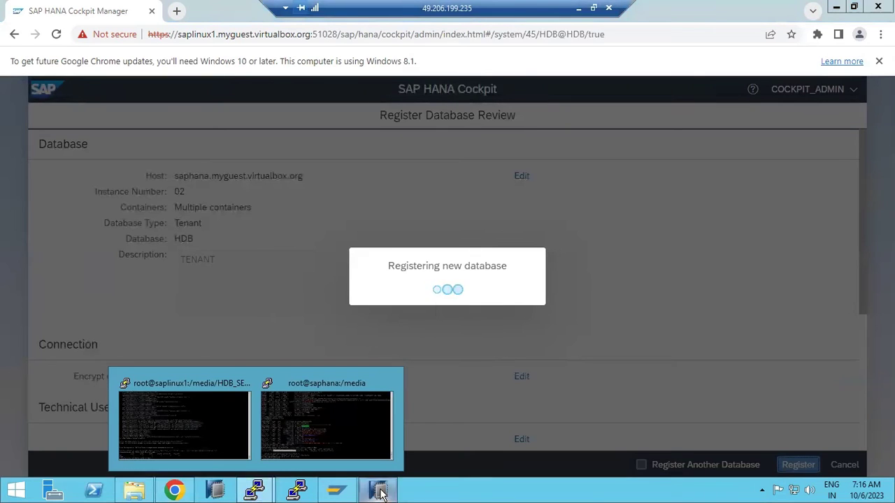
pyautogui.click(377, 490)
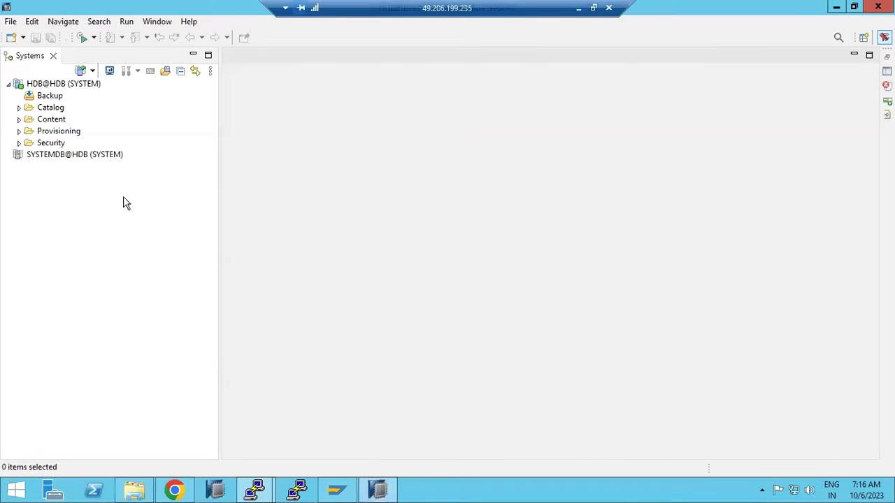
pyautogui.click(31, 85)
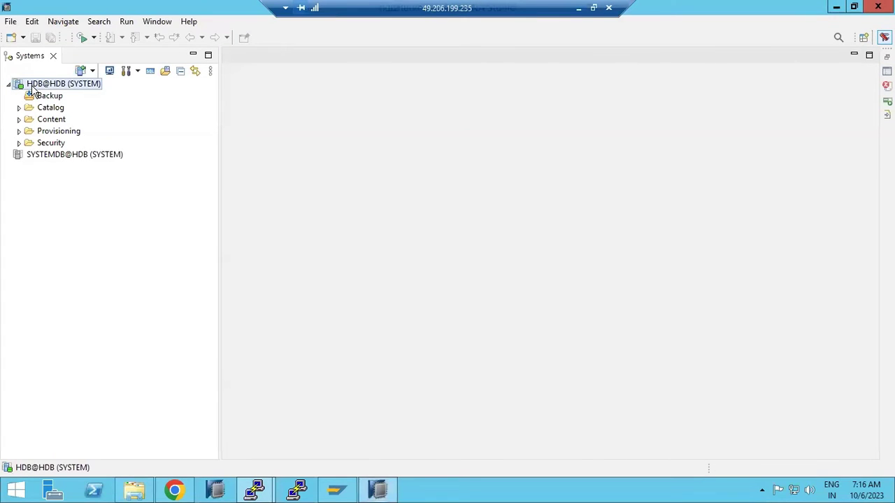
pyautogui.doubleClick(44, 155)
pyautogui.write('M')
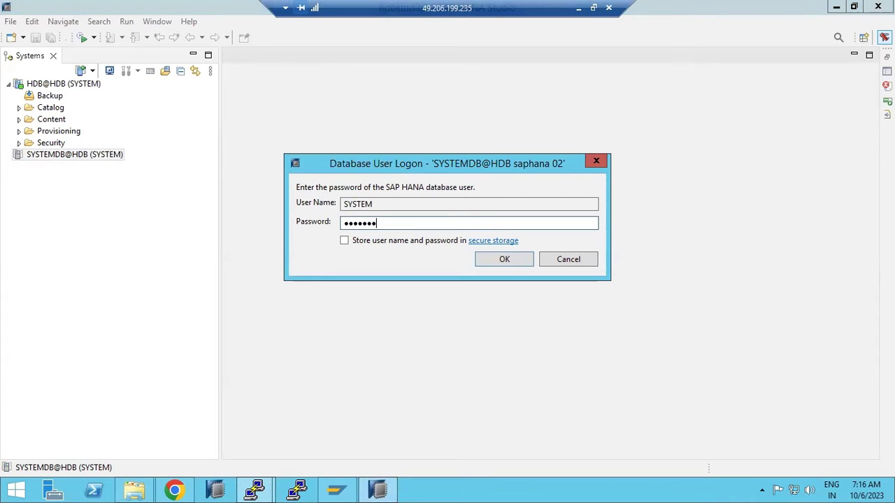
pyautogui.press('Return')
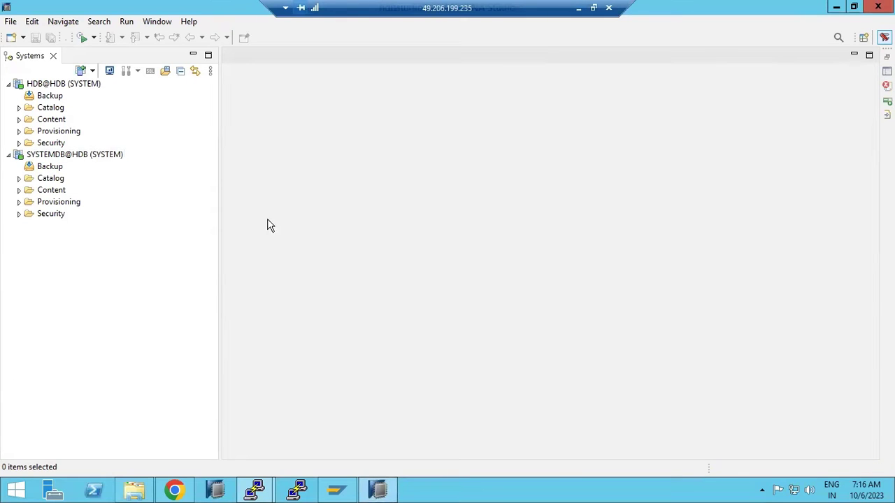
pyautogui.moveTo(259, 492)
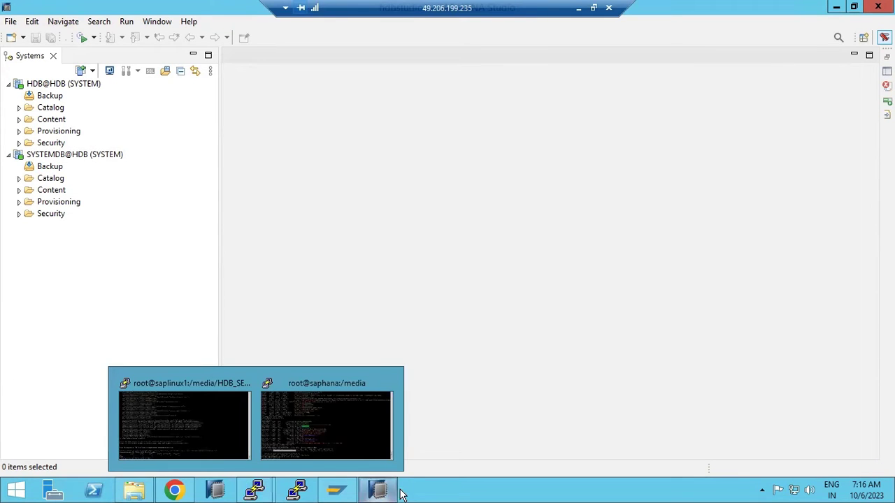
pyautogui.click(176, 490)
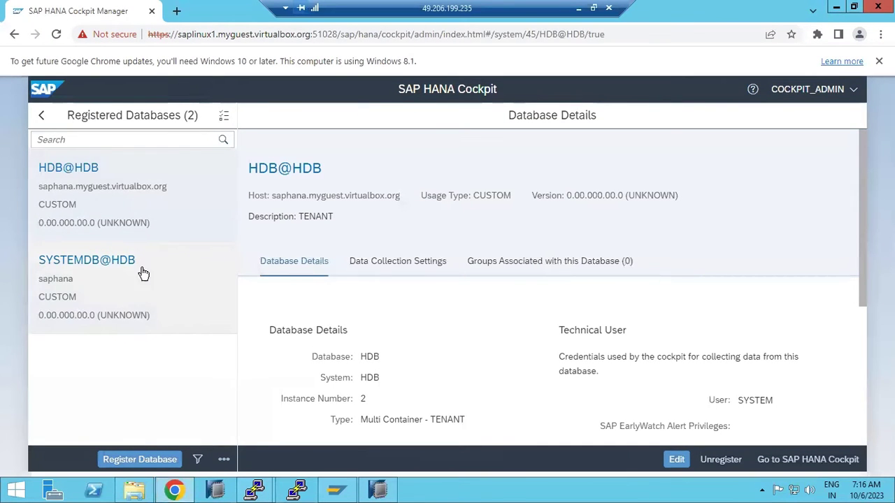
# - Return to the Cockpit Manager home with 2 registered databases and select the host name in the address bar
pyautogui.click(40, 116)
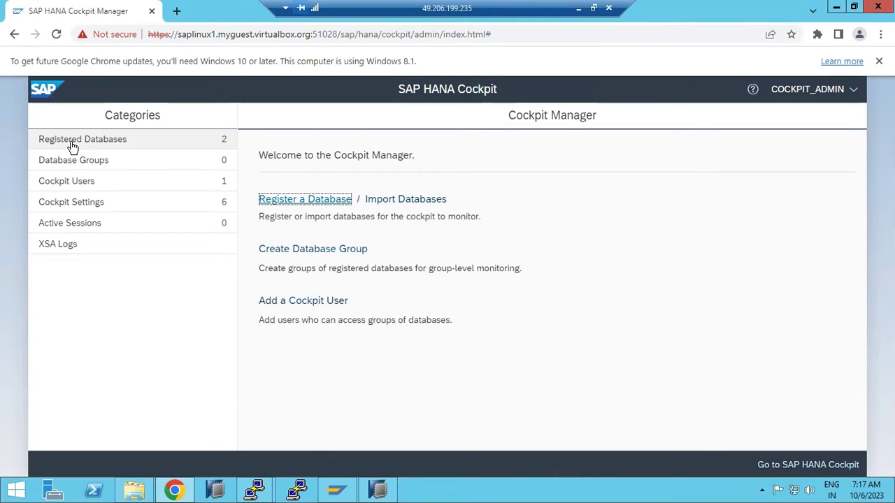
pyautogui.moveTo(179, 33); pyautogui.dragTo(287, 34)
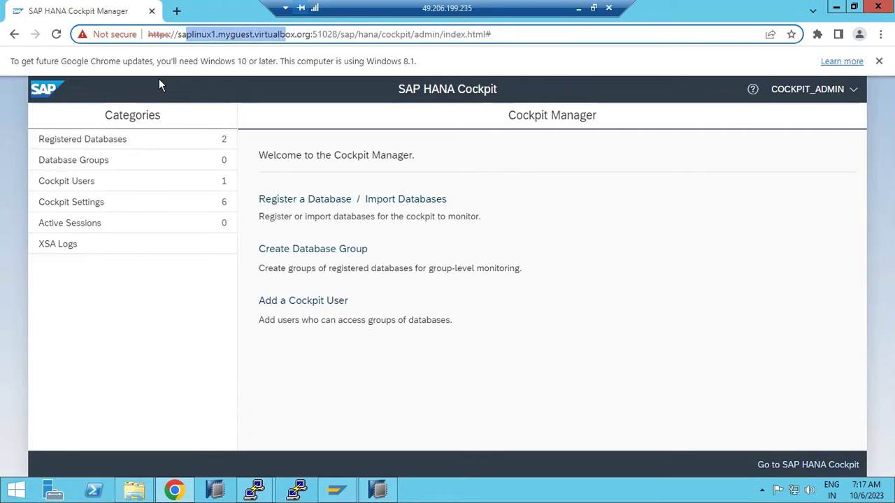
# - Start a new database group named DEV in Cockpit Manager
pyautogui.click(103, 160)
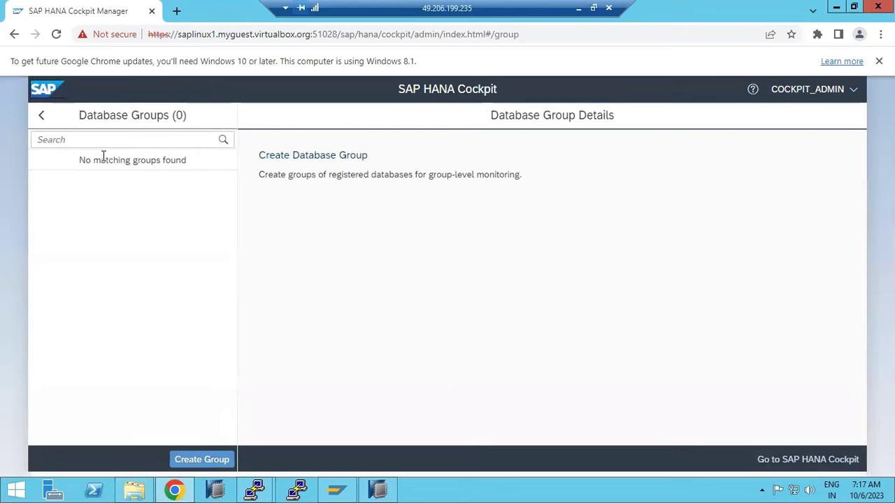
pyautogui.click(315, 158)
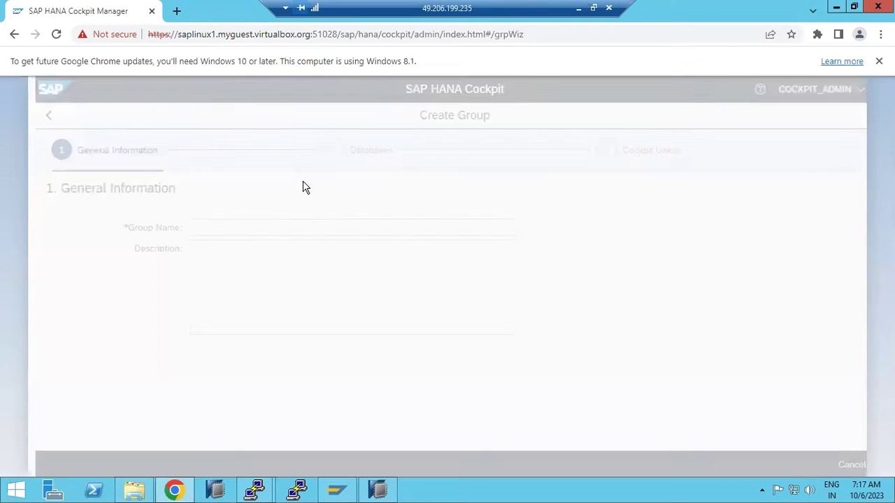
pyautogui.click(240, 228)
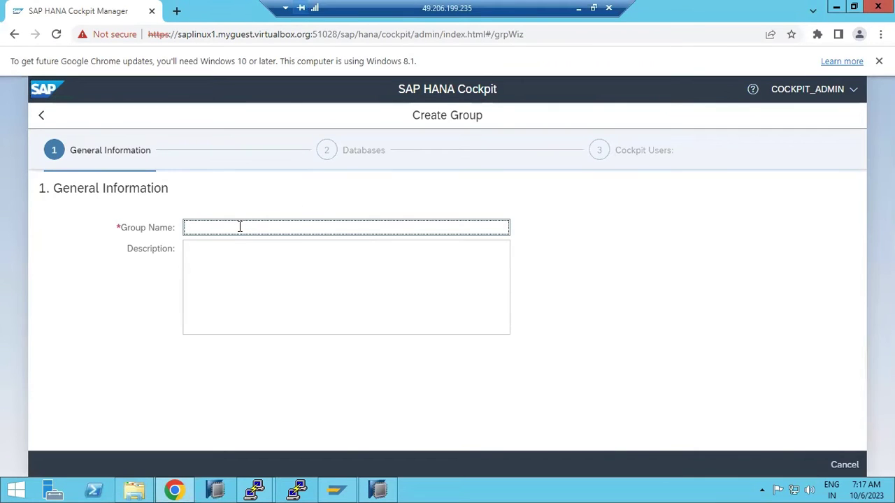
pyautogui.write('DEV')
pyautogui.click(44, 362)
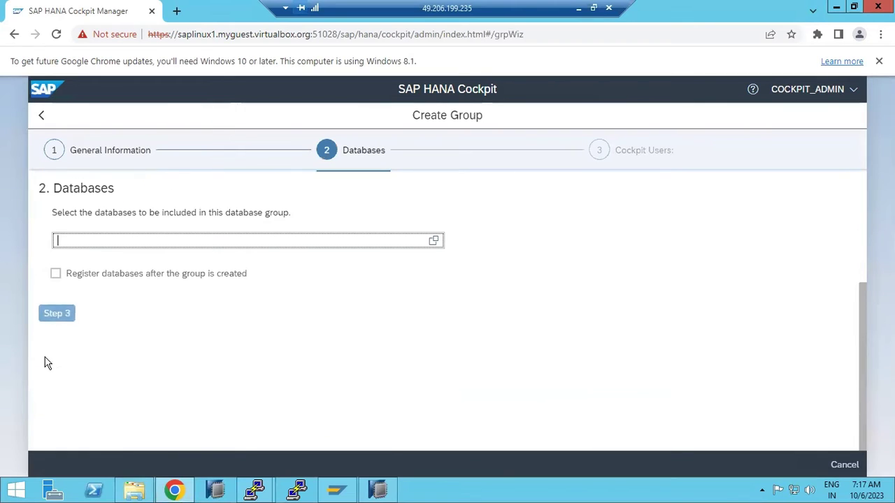
# - Add HDB@HDB and SYSTEMDB@HDB to the DEV group, create it, and return to the overview
pyautogui.click(433, 240)
pyautogui.click(285, 221)
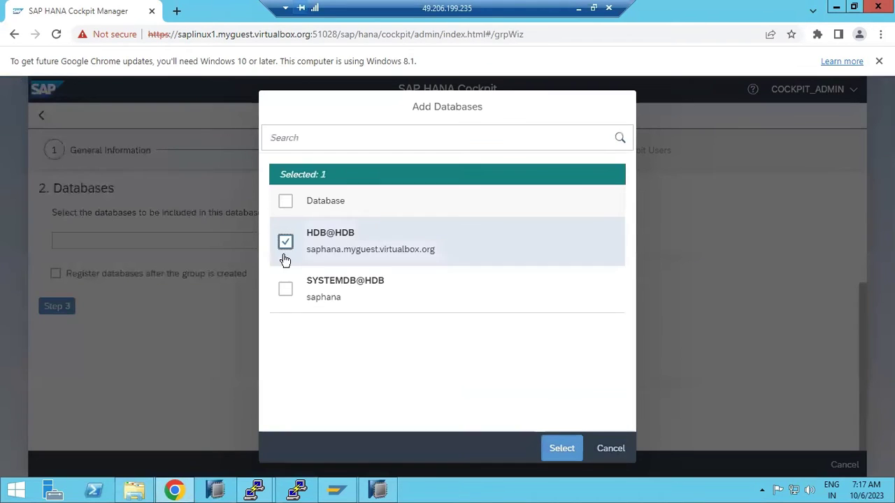
pyautogui.click(285, 288)
pyautogui.click(554, 448)
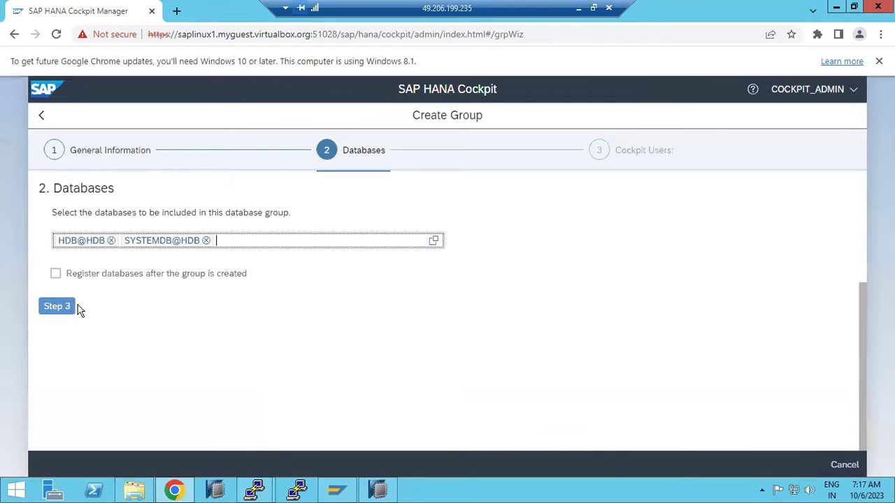
pyautogui.click(62, 306)
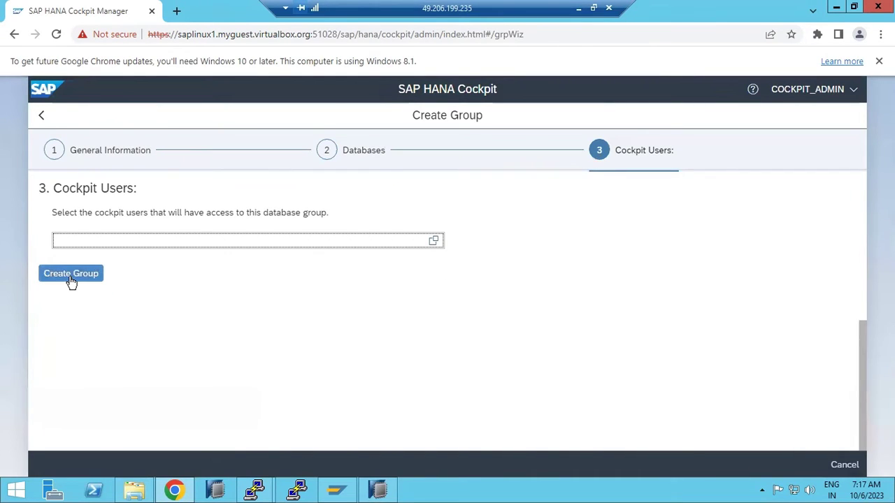
pyautogui.click(71, 277)
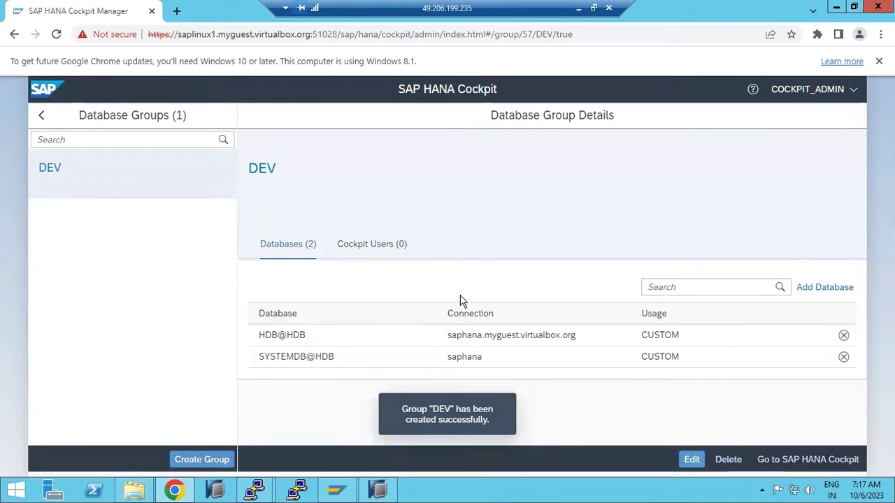
pyautogui.click(41, 115)
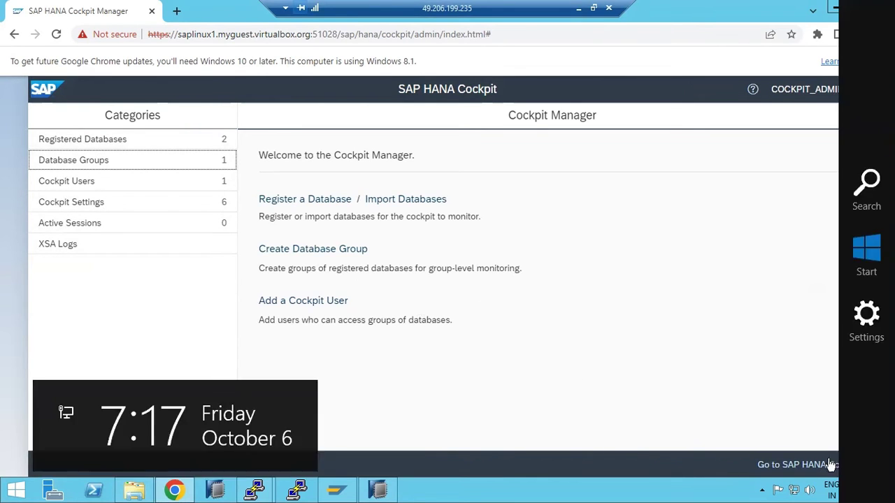
# - Open SAP HANA Cockpit and compare its address and port 51026 with saplinux1's launch URL
pyautogui.click(805, 464)
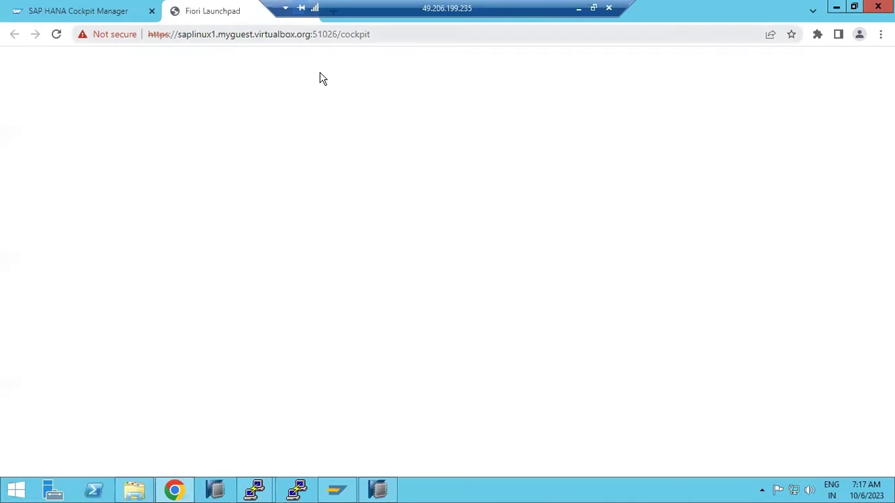
pyautogui.moveTo(314, 34); pyautogui.dragTo(334, 35)
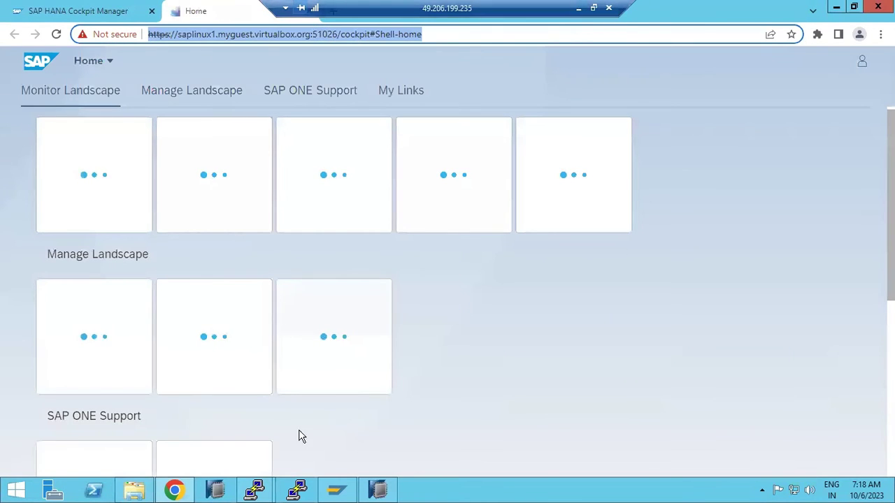
pyautogui.moveTo(253, 489)
pyautogui.click(222, 442)
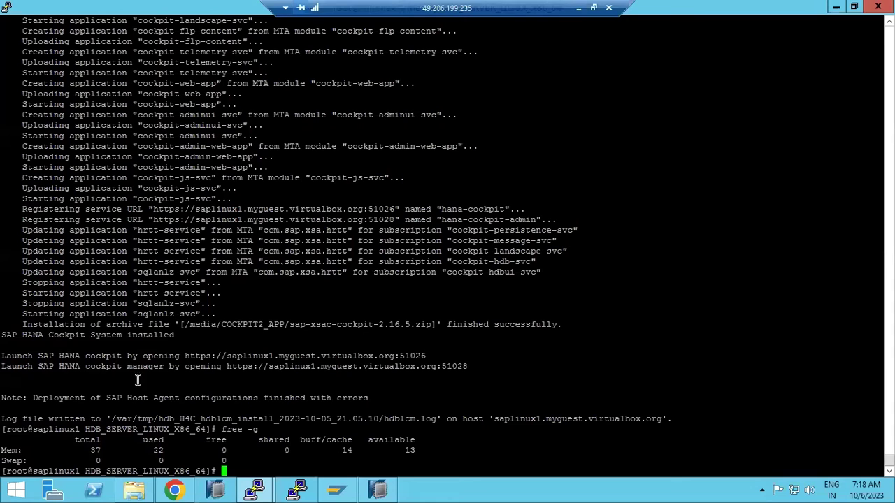
pyautogui.moveTo(85, 356); pyautogui.dragTo(430, 357)
pyautogui.click(175, 489)
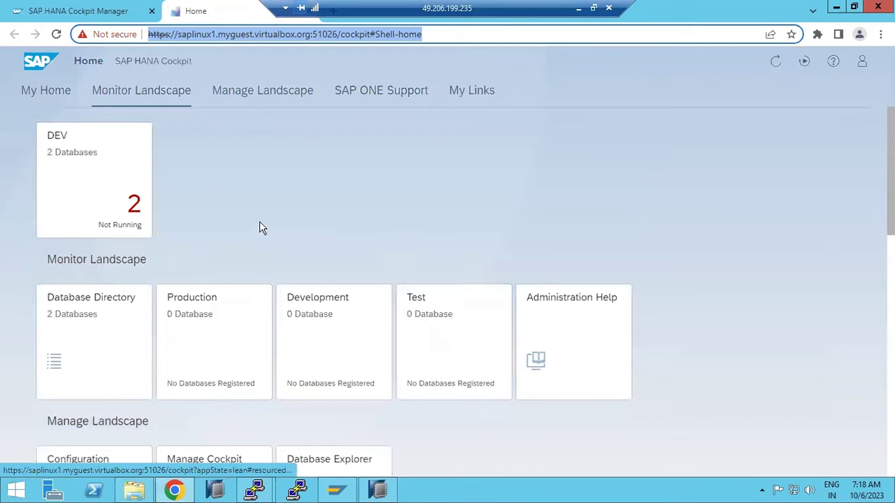
pyautogui.press('Home')
pyautogui.press('Right')
pyautogui.press('Right')
pyautogui.press('Right')
pyautogui.press('Right')
pyautogui.press('Right')
pyautogui.press('Right')
pyautogui.press('Right')
pyautogui.press('Right')
pyautogui.press('Right')
pyautogui.press('Right')
pyautogui.press('Right')
pyautogui.press('Left')
pyautogui.press('Left')
pyautogui.press('Left')
pyautogui.hotkey('shift', 'Right')
pyautogui.hotkey('shift', 'Right')
pyautogui.hotkey('shift', 'Right')
pyautogui.hotkey('shift', 'Right')
pyautogui.hotkey('shift', 'Right')
pyautogui.hotkey('shift', 'Right')
pyautogui.hotkey('shift', 'Right')
pyautogui.hotkey('shift', 'Right')
pyautogui.hotkey('shift', 'Right')
pyautogui.hotkey('shift', 'Right')
pyautogui.hotkey('shift', 'Right')
pyautogui.hotkey('shift', 'Right')
pyautogui.hotkey('shift', 'Right')
pyautogui.hotkey('shift', 'Right')
pyautogui.hotkey('shift', 'Right')
pyautogui.hotkey('shift', 'Right')
pyautogui.hotkey('shift', 'Right')
pyautogui.hotkey('shift', 'Right')
pyautogui.hotkey('shift', 'Right')
pyautogui.hotkey('shift', 'Right')
pyautogui.hotkey('shift', 'Right')
pyautogui.hotkey('shift', 'Right')
pyautogui.hotkey('shift', 'Right')
pyautogui.hotkey('shift', 'Right')
pyautogui.hotkey('shift', 'Right')
pyautogui.hotkey('shift', 'Right')
pyautogui.hotkey('shift', 'Right')
pyautogui.hotkey('shift', 'Right')
pyautogui.hotkey('shift', 'Right')
pyautogui.hotkey('shift', 'Right')
pyautogui.hotkey('shift', 'Right')
pyautogui.hotkey('shift', 'Right')
pyautogui.hotkey('shift', 'Right')
pyautogui.hotkey('shift', 'Right')
pyautogui.hotkey('shift', 'Right')
pyautogui.hotkey('shift', 'Right')
pyautogui.hotkey('shift', 'Right')
pyautogui.hotkey('shift', 'Right')
pyautogui.hotkey('shift', 'Right')
pyautogui.hotkey('shift', 'Right')
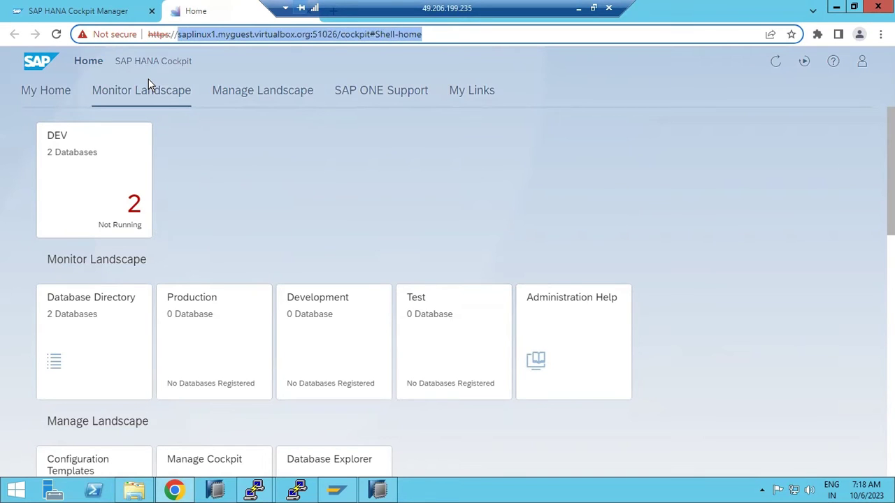
pyautogui.doubleClick(325, 35)
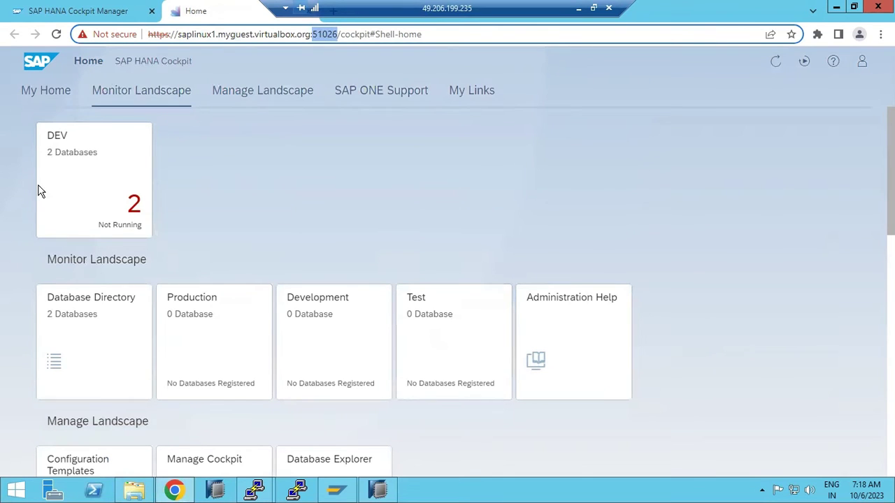
# - Browse My Home, Monitor Landscape and Manage Landscape, then open the DEV group's database directory
pyautogui.click(34, 91)
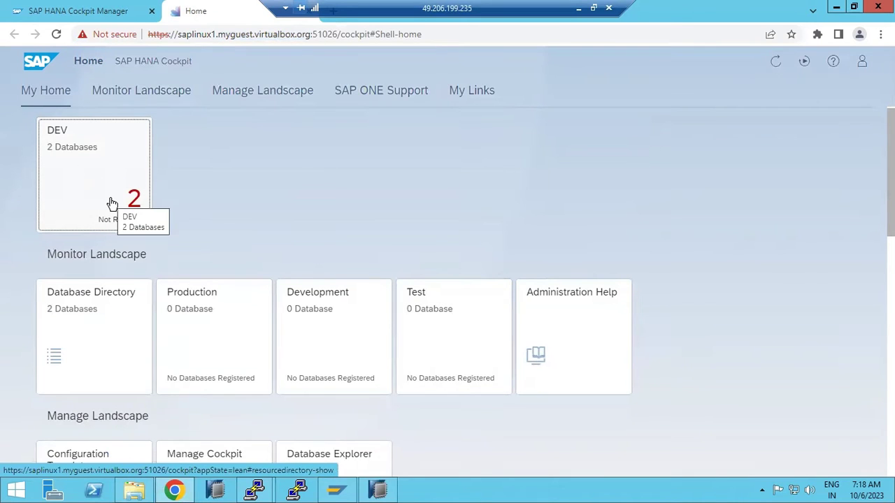
pyautogui.click(135, 94)
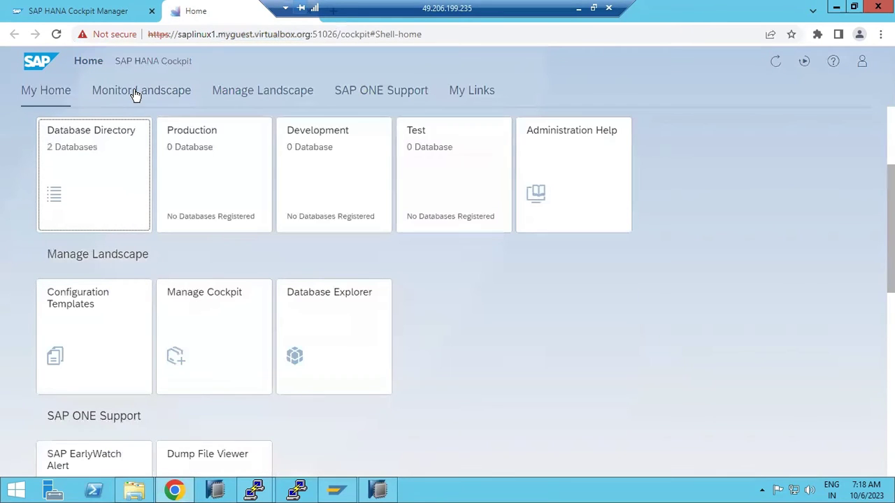
pyautogui.click(245, 94)
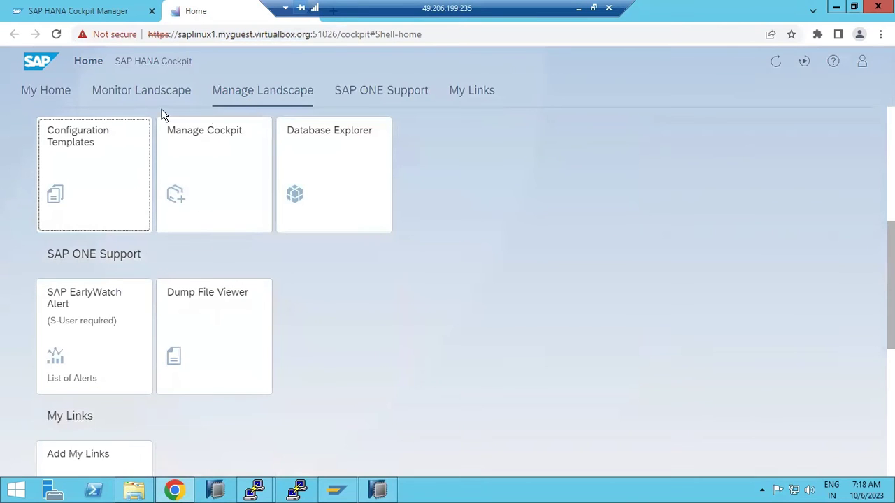
pyautogui.click(58, 91)
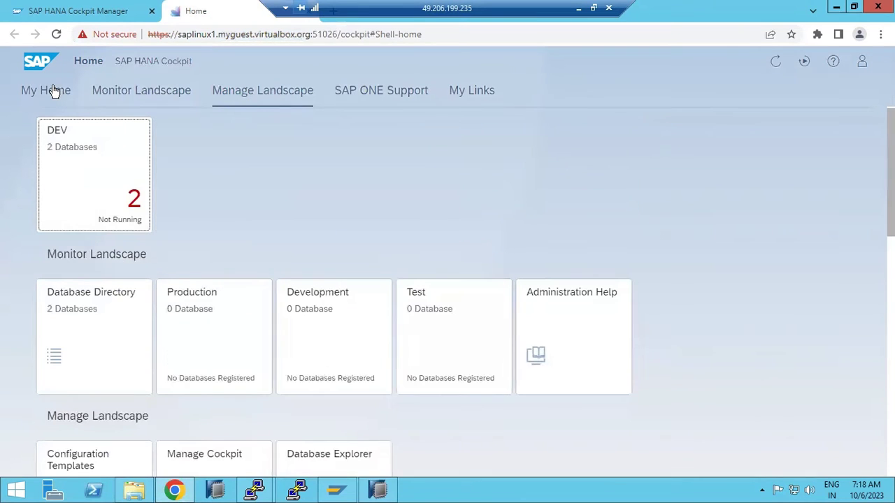
pyautogui.click(101, 188)
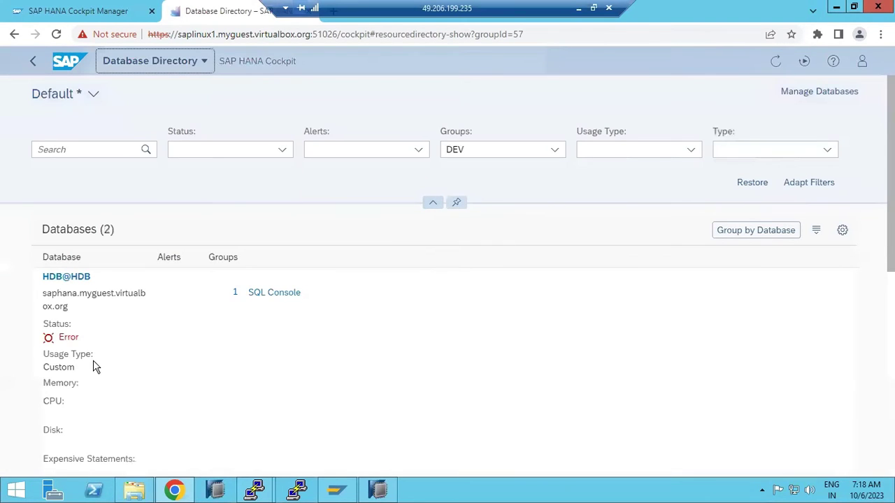
pyautogui.scroll(-3, 96, 367)
pyautogui.scroll(-2, 96, 361)
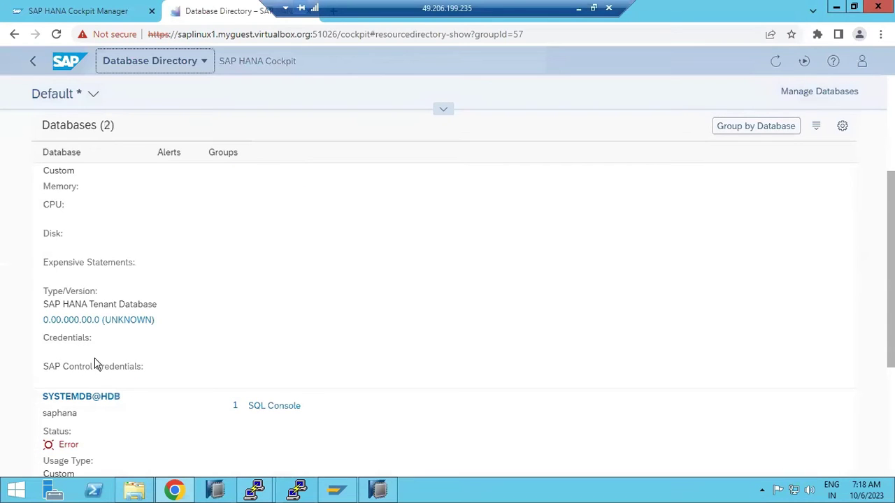
pyautogui.scroll(-4, 95, 366)
pyautogui.scroll(-3, 96, 366)
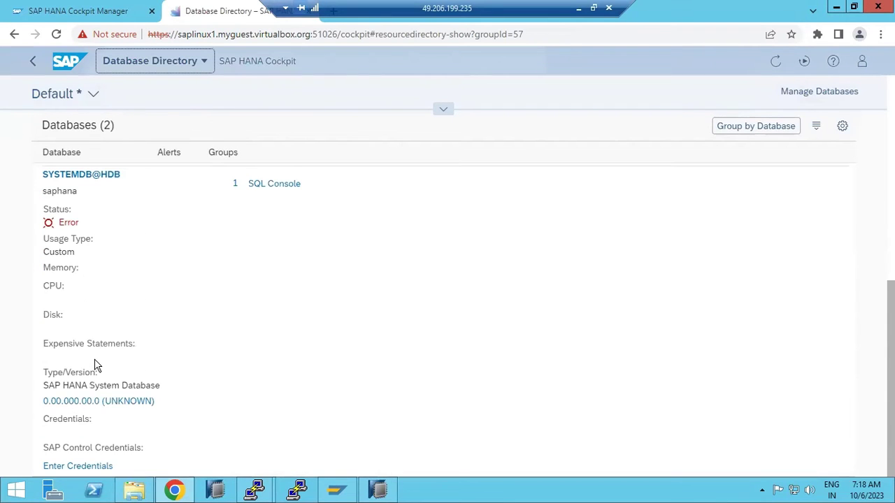
pyautogui.click(87, 465)
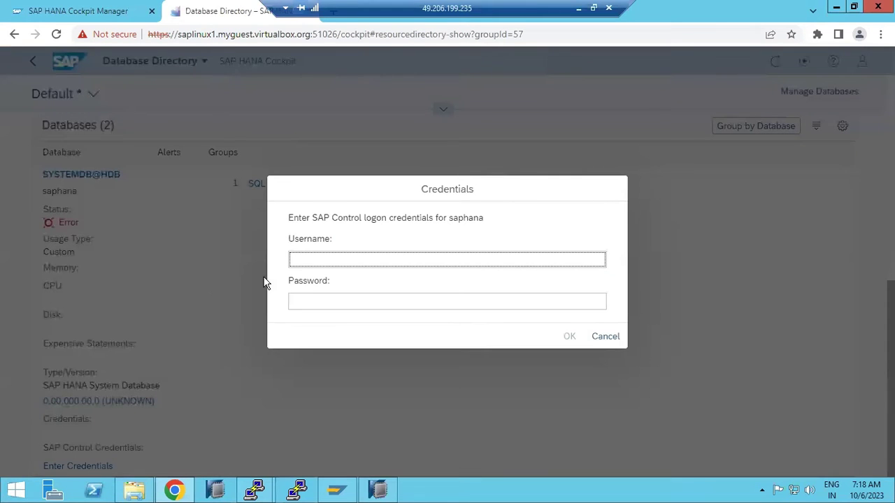
pyautogui.write('root')
pyautogui.press('Tab')
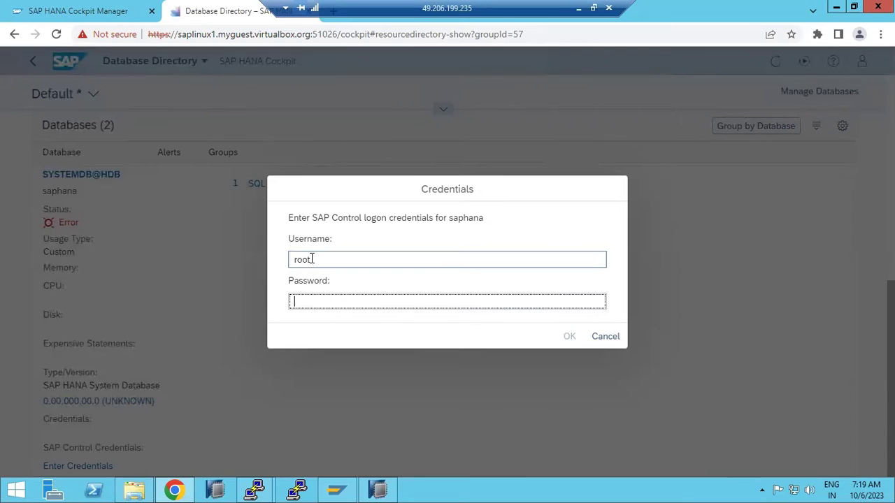
pyautogui.write('*')
pyautogui.press('Return')
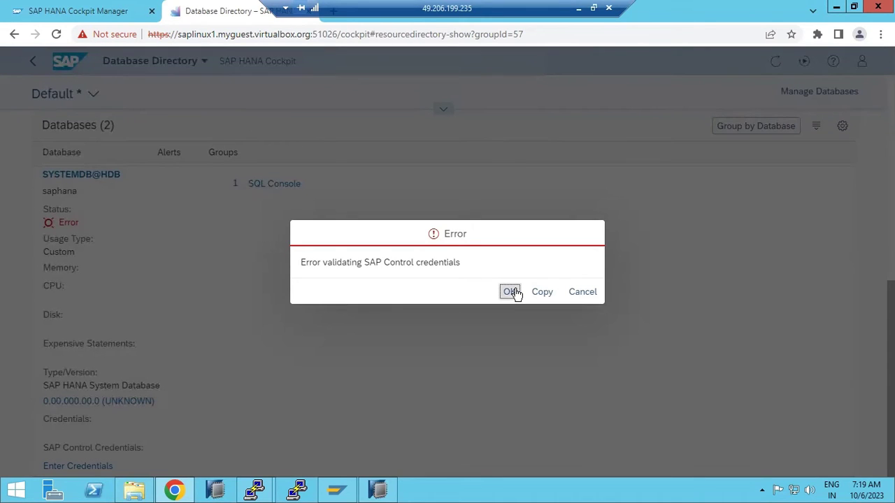
pyautogui.click(511, 292)
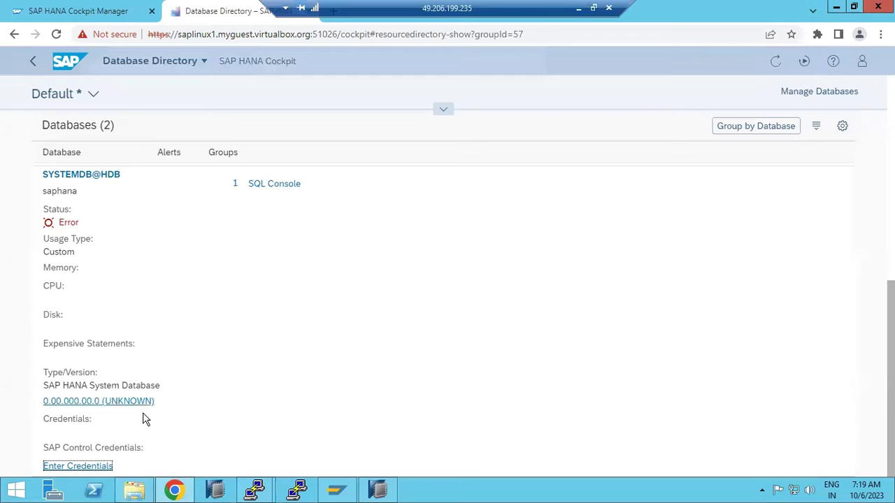
pyautogui.click(75, 467)
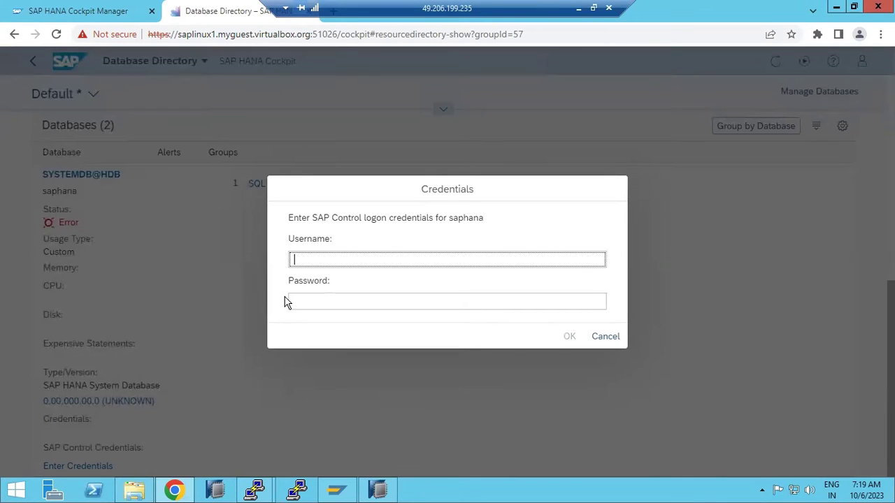
pyautogui.write('SYST')
pyautogui.hotkey('ctrl', 'a')
pyautogui.write('hdbadm')
pyautogui.press('Tab')
pyautogui.write('•')
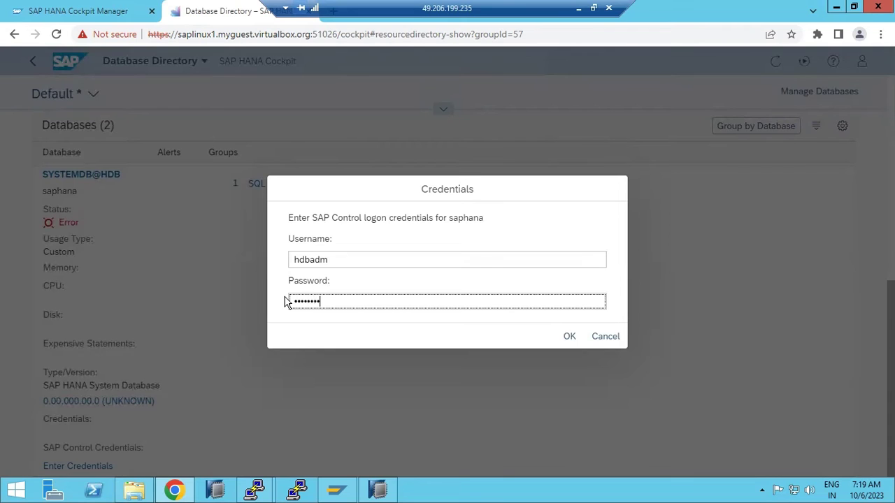
pyautogui.press('Return')
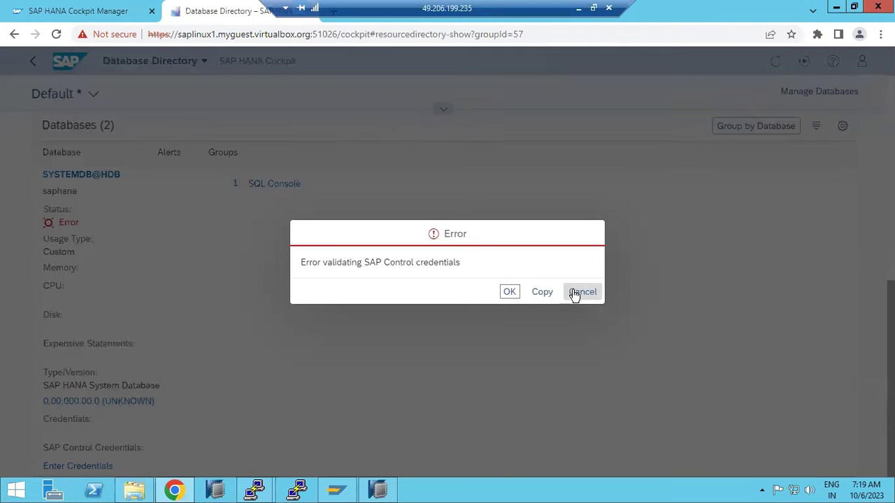
pyautogui.click(511, 292)
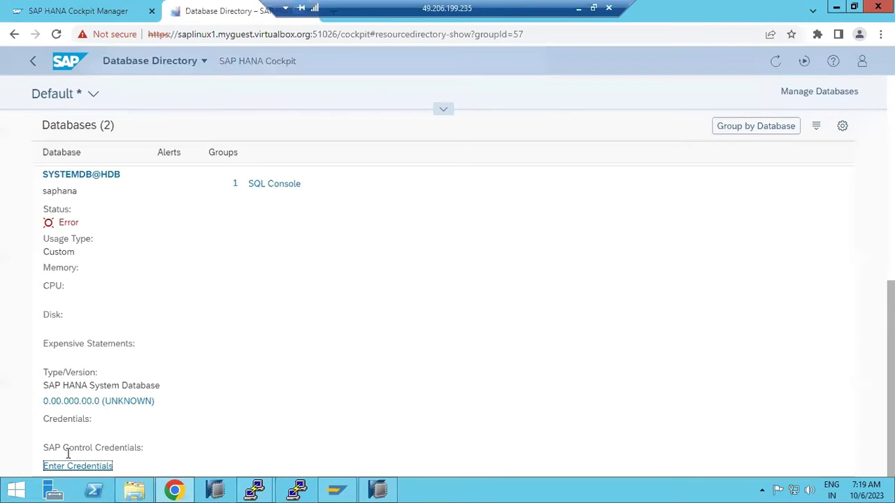
pyautogui.scroll(2, 97, 364)
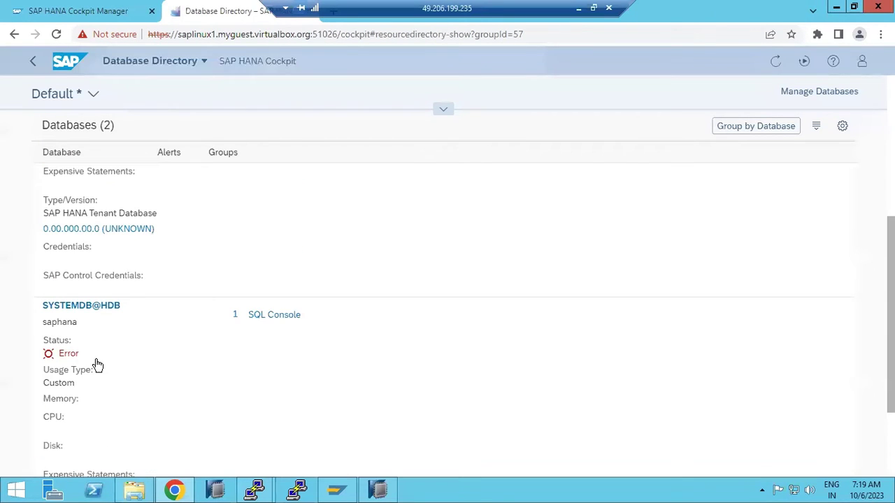
pyautogui.scroll(2, 97, 364)
pyautogui.scroll(2, 96, 365)
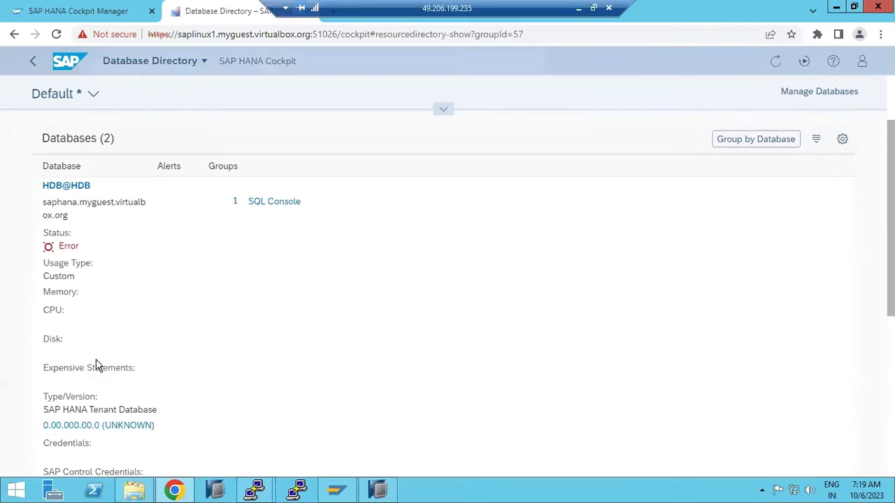
pyautogui.click(63, 311)
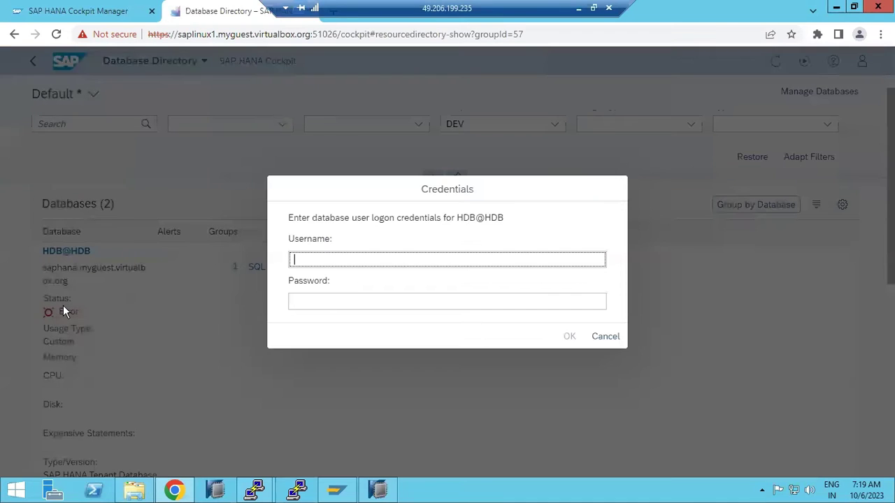
pyautogui.click(317, 262)
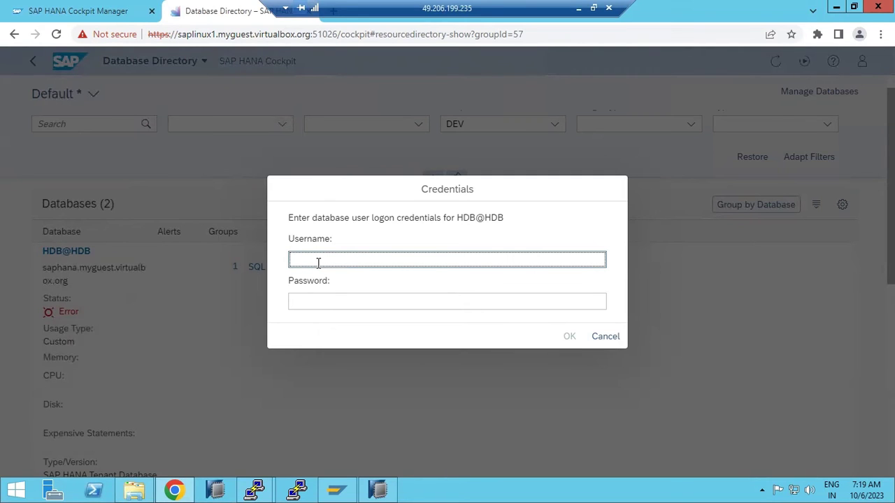
pyautogui.write('HDBADM')
pyautogui.press('Tab')
pyautogui.write('••')
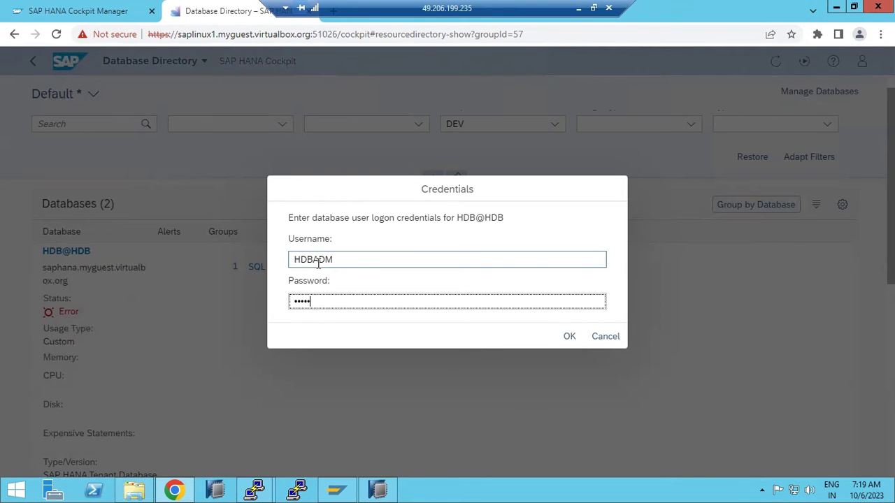
pyautogui.press('Return')
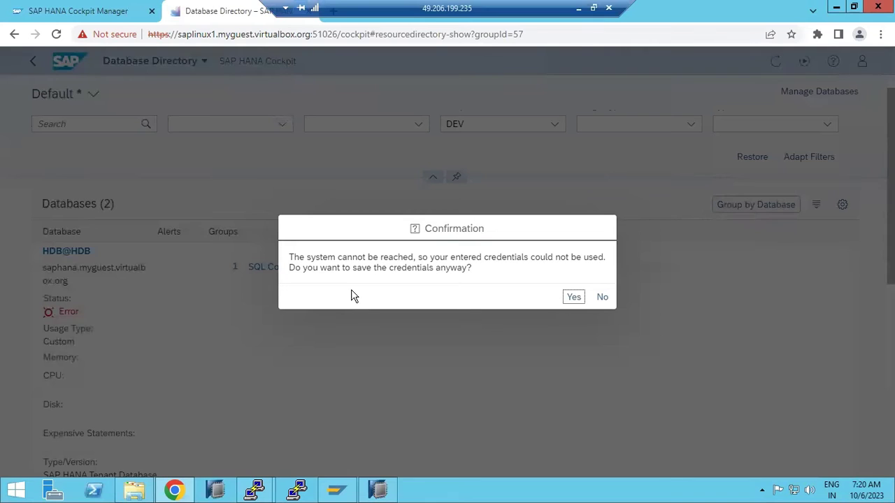
pyautogui.click(602, 297)
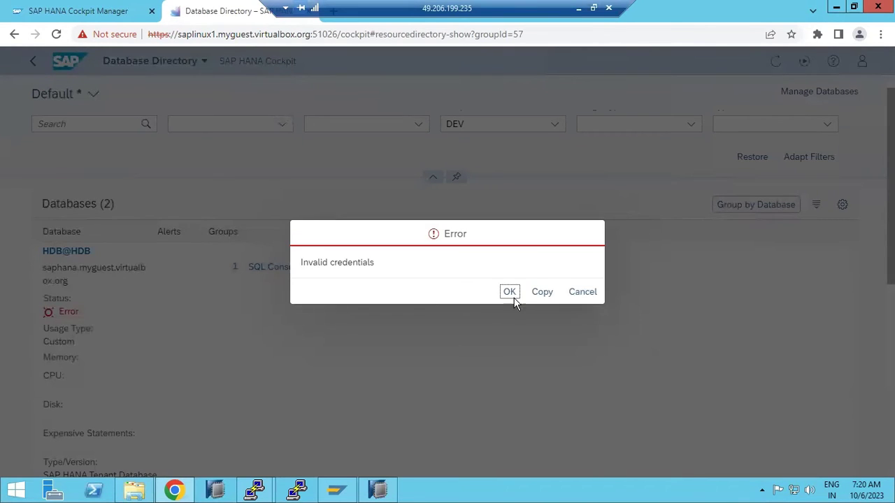
pyautogui.click(510, 293)
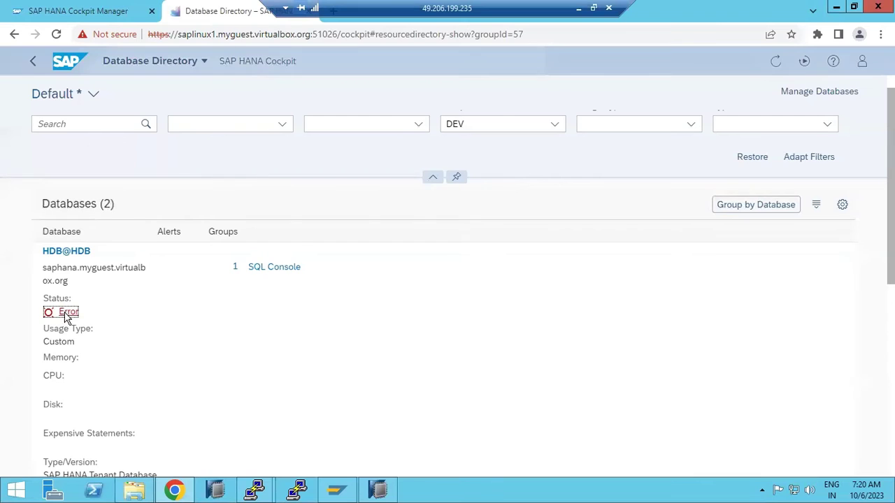
pyautogui.click(66, 313)
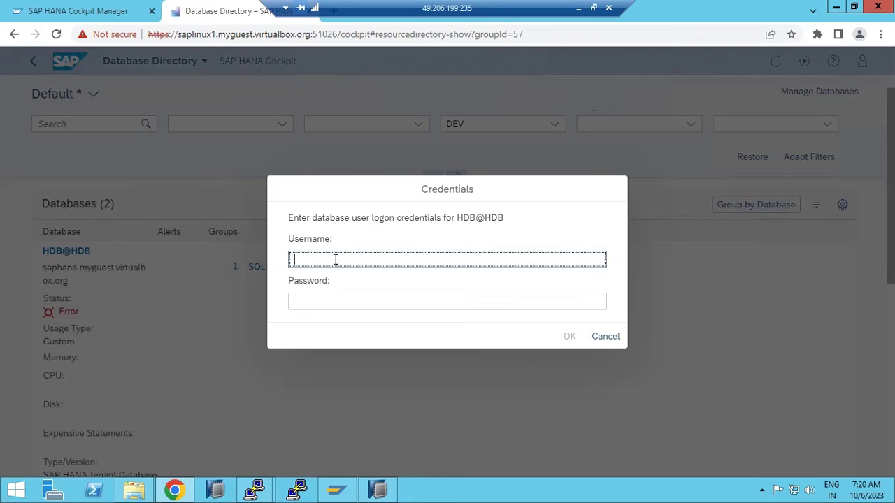
pyautogui.write('SYSTEM')
pyautogui.press('Tab')
pyautogui.write('•••••')
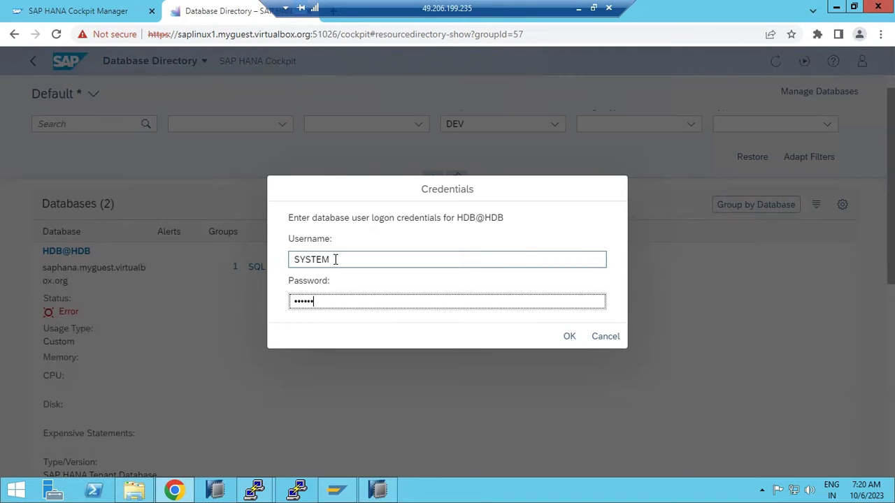
pyautogui.press('Return')
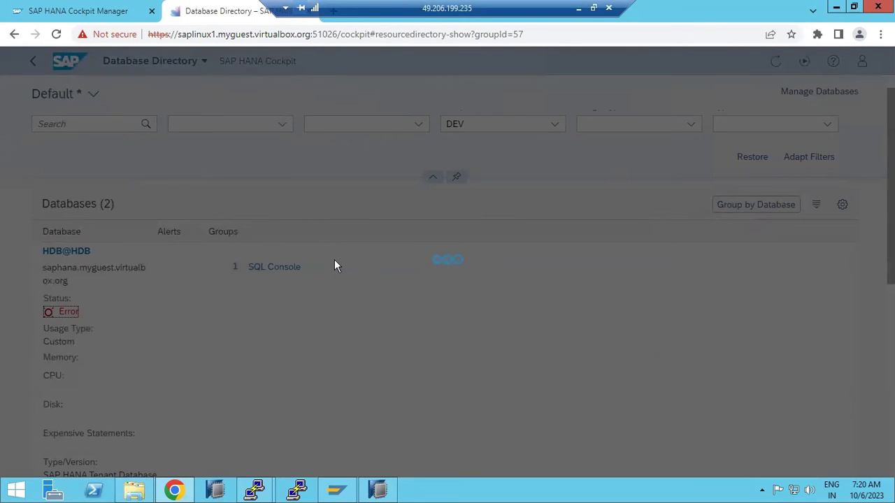
pyautogui.doubleClick(350, 257)
pyautogui.click(601, 296)
pyautogui.click(509, 297)
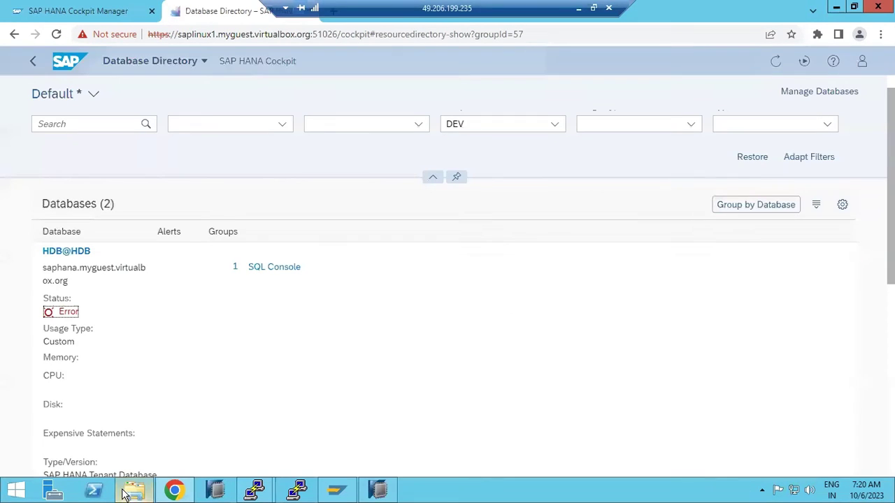
# - Type firewall at the saphana terminal prompt without running it
pyautogui.moveTo(255, 491)
pyautogui.click(202, 419)
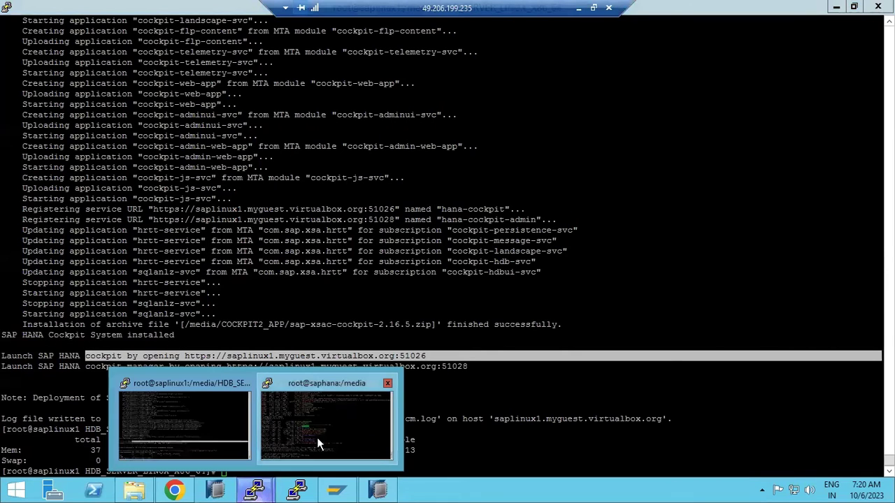
pyautogui.click(318, 444)
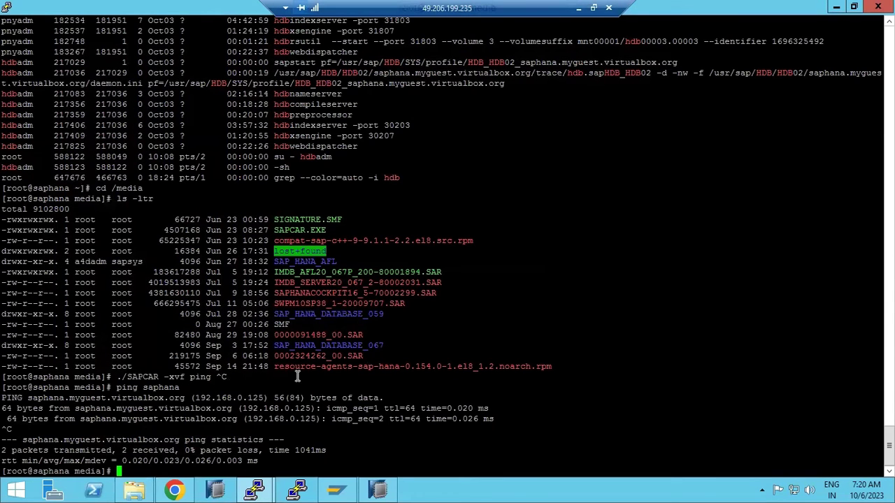
pyautogui.write('firewall')
# - Glance at HANA Studio's Systems view, then bring up File Explorer at This PC
pyautogui.click(377, 489)
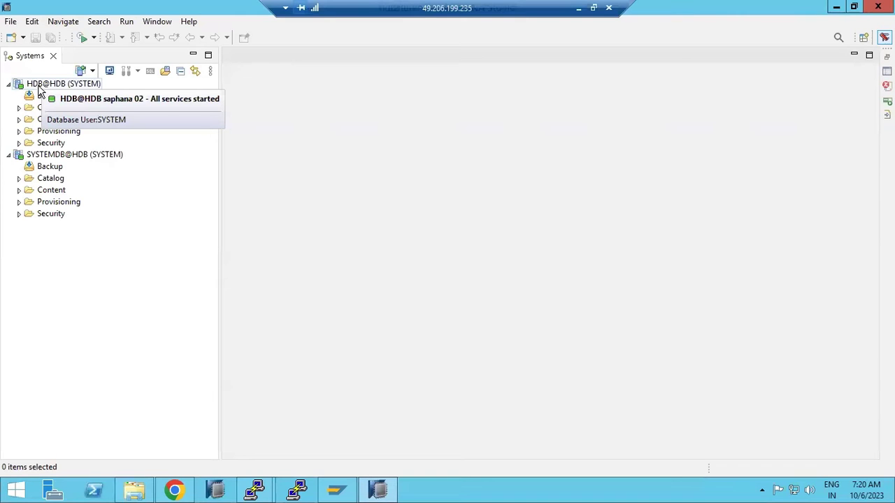
pyautogui.click(377, 490)
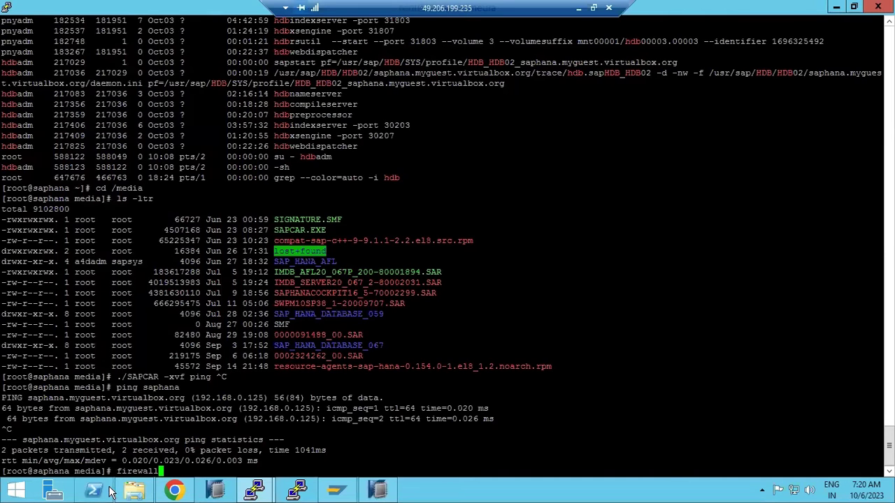
pyautogui.click(134, 490)
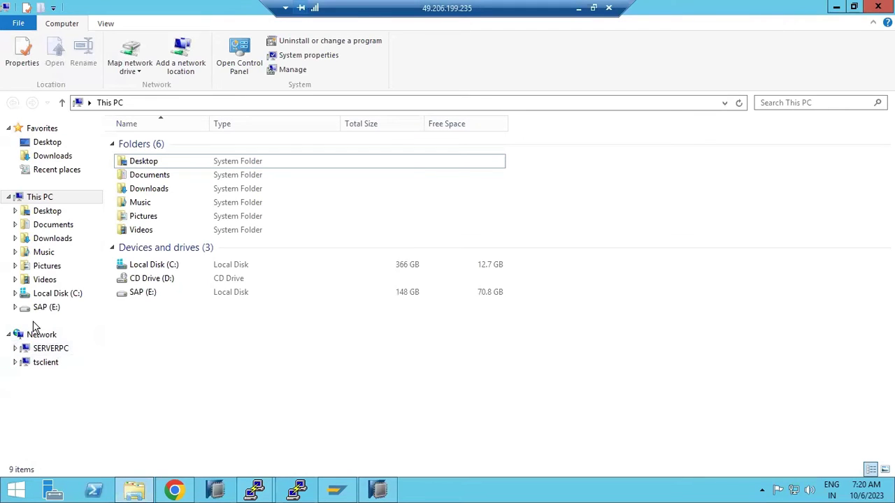
# - Navigate from Local Disk (C:) into Windows\System32
pyautogui.click(42, 294)
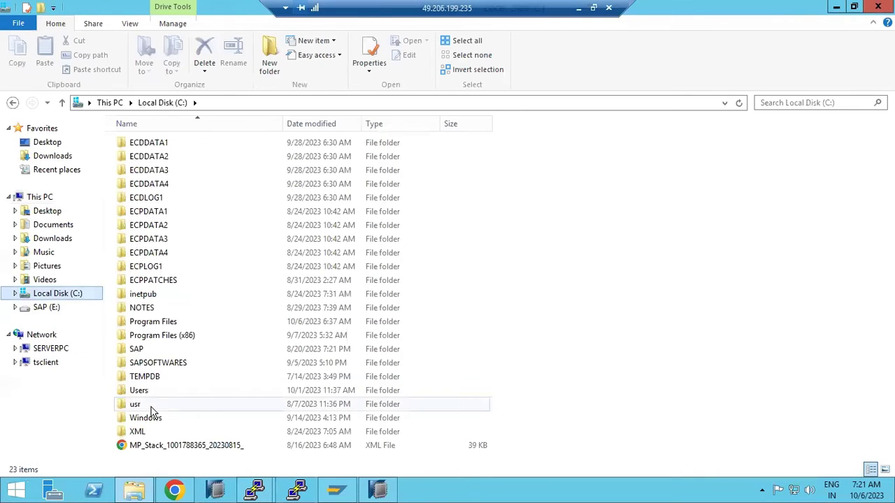
pyautogui.doubleClick(150, 406)
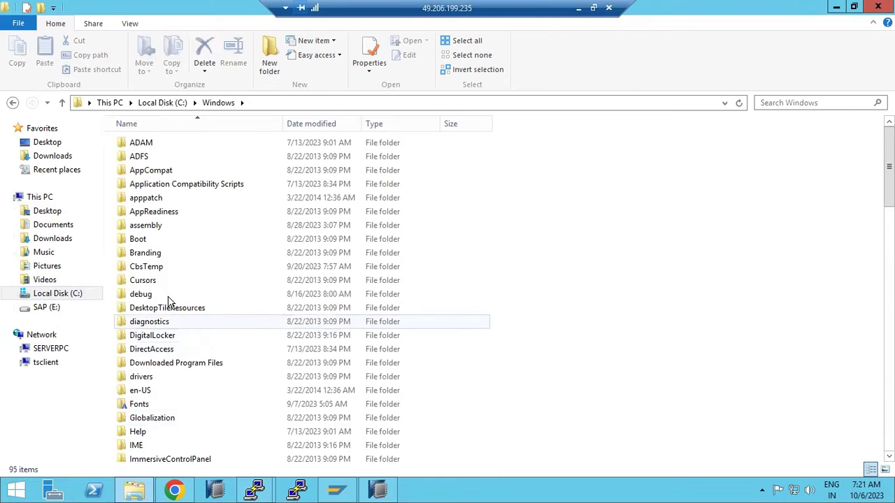
pyautogui.click(167, 296)
pyautogui.press('s')
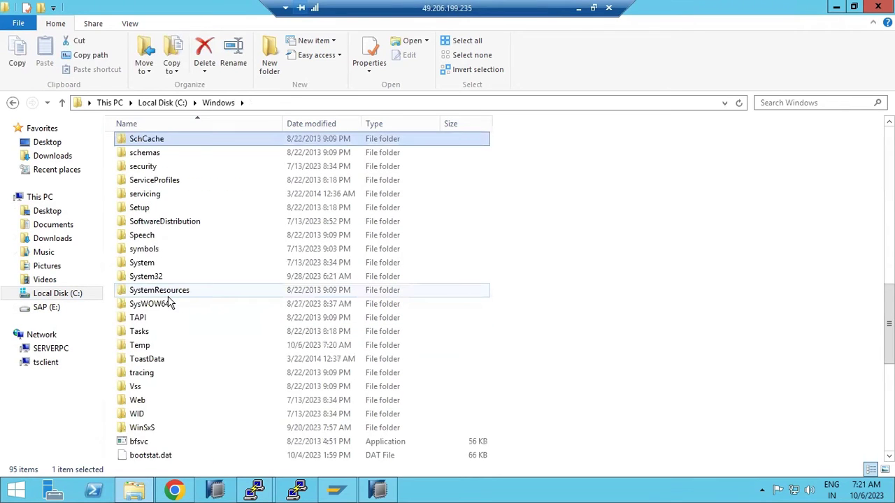
pyautogui.press('y')
pyautogui.doubleClick(156, 276)
# - Go into drivers\etc and open the hosts file in Notepad
pyautogui.click(155, 270)
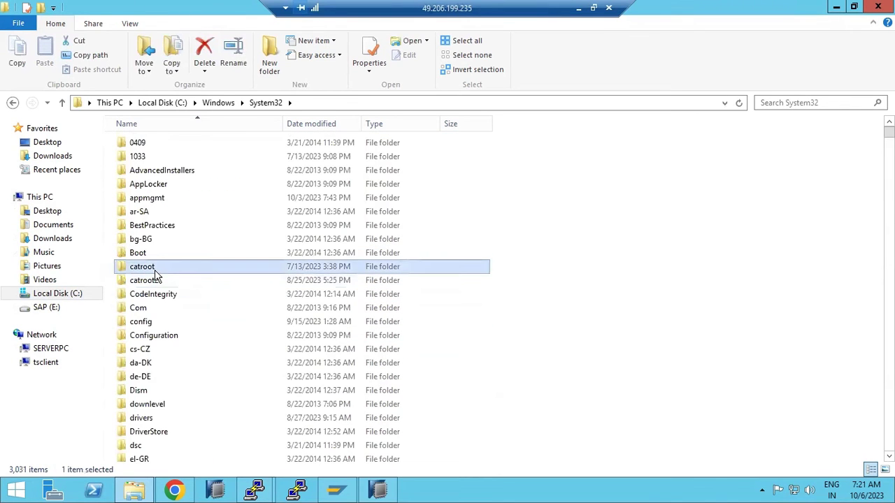
pyautogui.press('d')
pyautogui.press('r')
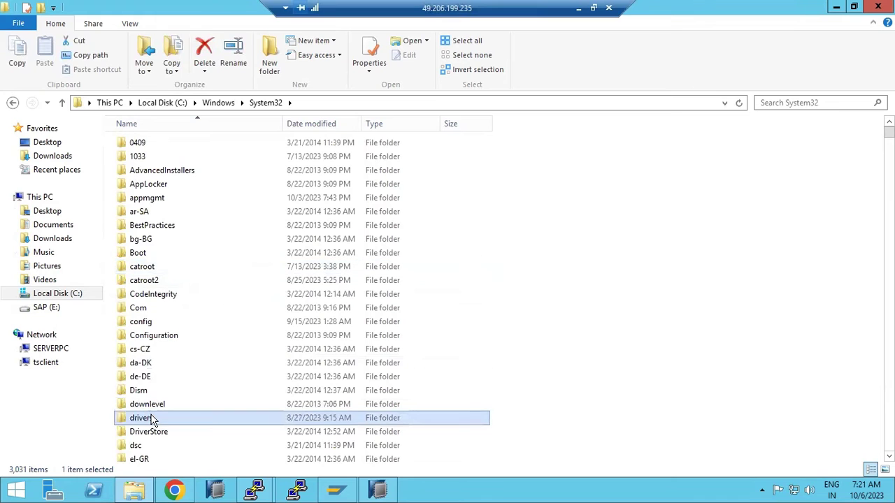
pyautogui.doubleClick(154, 420)
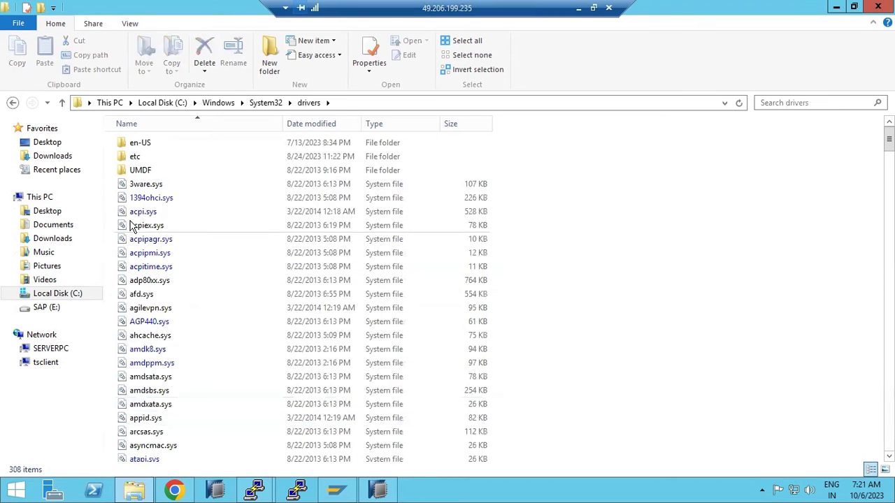
pyautogui.doubleClick(137, 158)
pyautogui.doubleClick(143, 143)
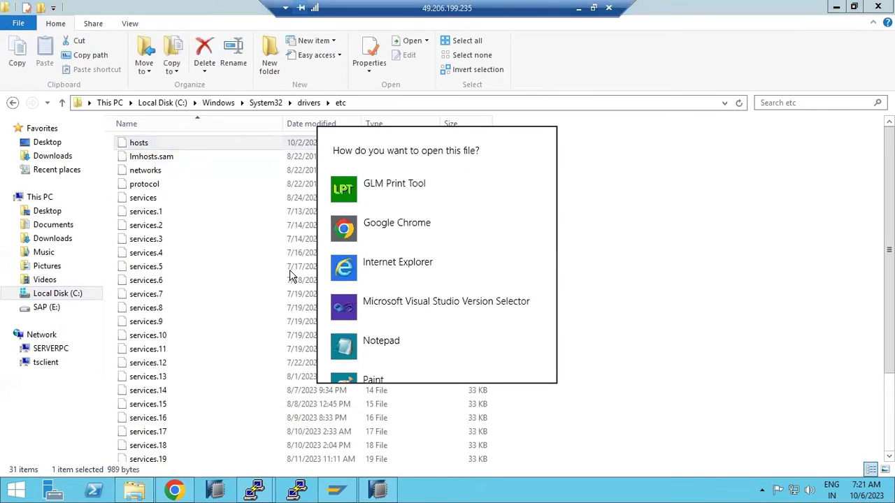
pyautogui.click(360, 348)
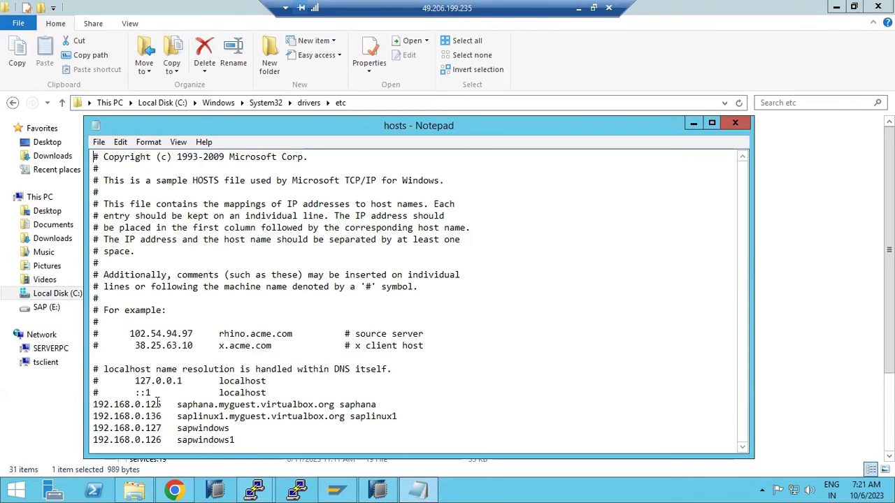
# - Select saphana's real address 192.168.0.125 in the saphana terminal
pyautogui.moveTo(255, 489)
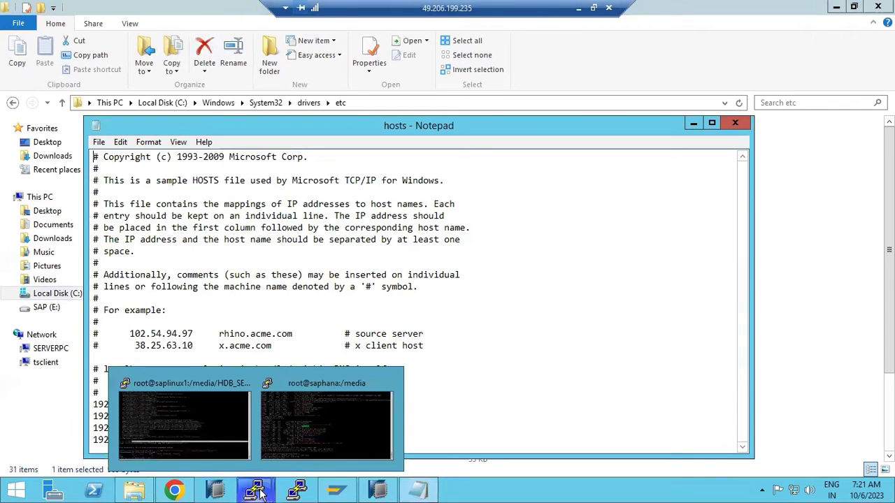
pyautogui.click(285, 423)
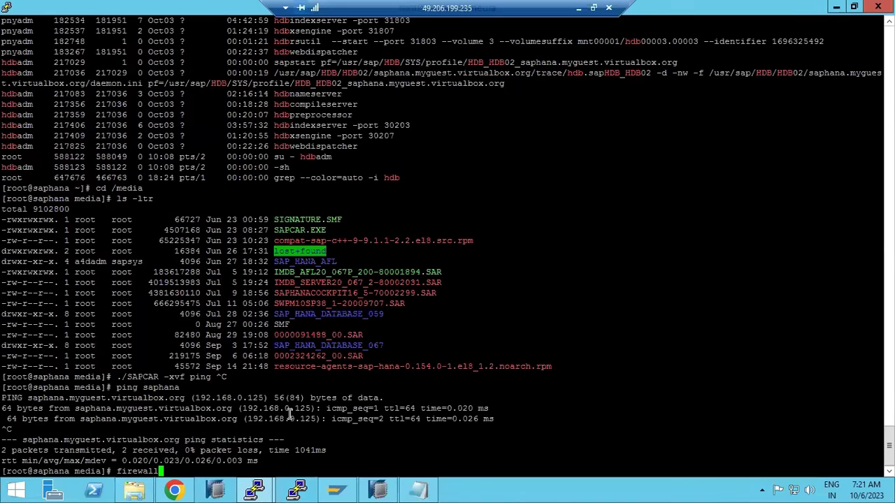
pyautogui.doubleClick(246, 397)
# - Ping saphana from saplinux1, see it fail at 192.168.0.110, then type vi /etc/hosts
pyautogui.moveTo(257, 489)
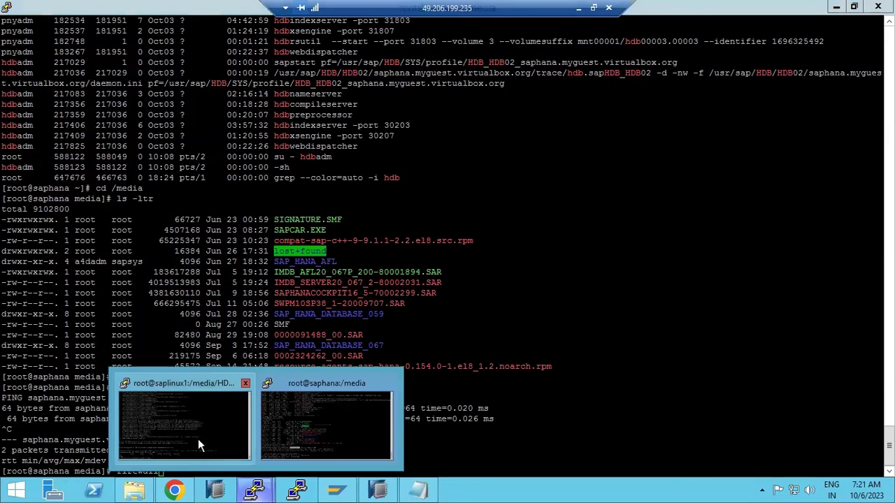
pyautogui.click(199, 437)
pyautogui.write('ping saphana')
pyautogui.press('Return')
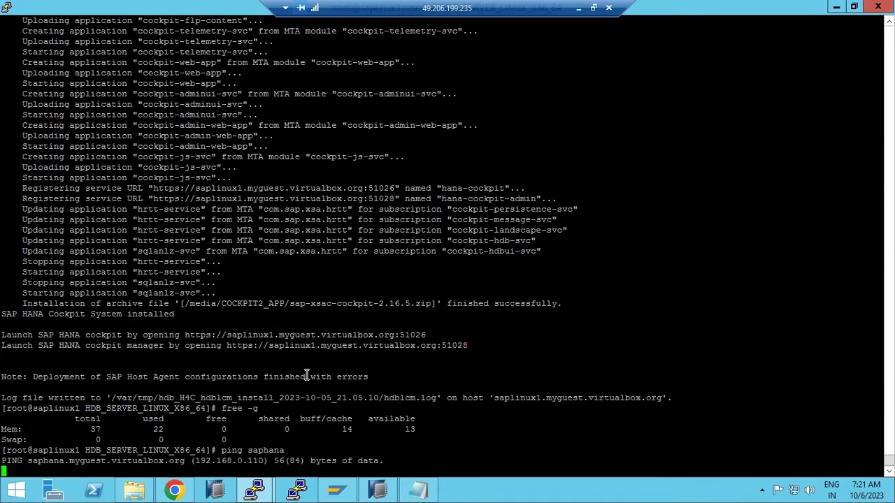
pyautogui.hotkey('ctrl', 'c')
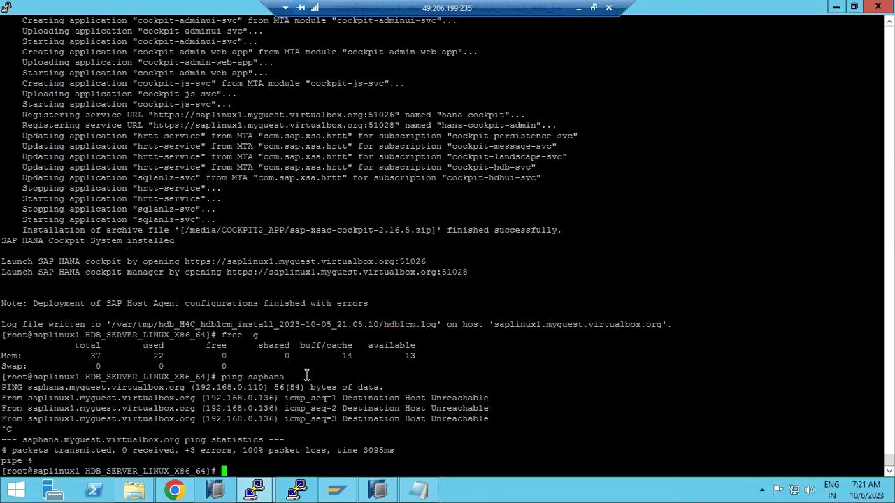
pyautogui.doubleClick(227, 403)
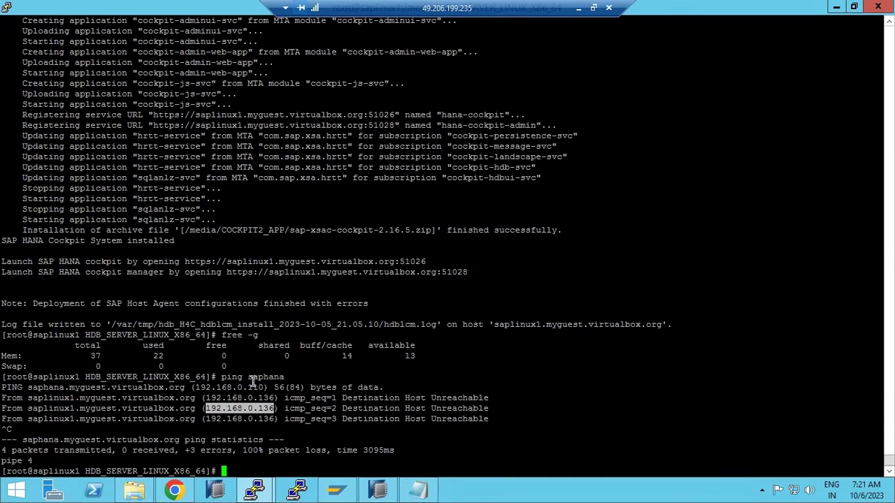
pyautogui.write('vi /etc/hosts')
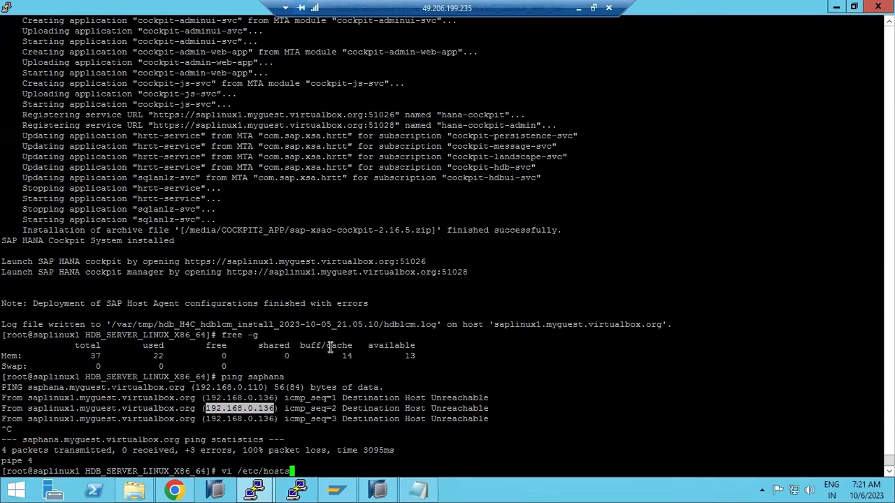
# - In vi, change saphana's IP in /etc/hosts from 192.168.0.110 to 192.168.0.125 and save with :wq!
pyautogui.press('Return')
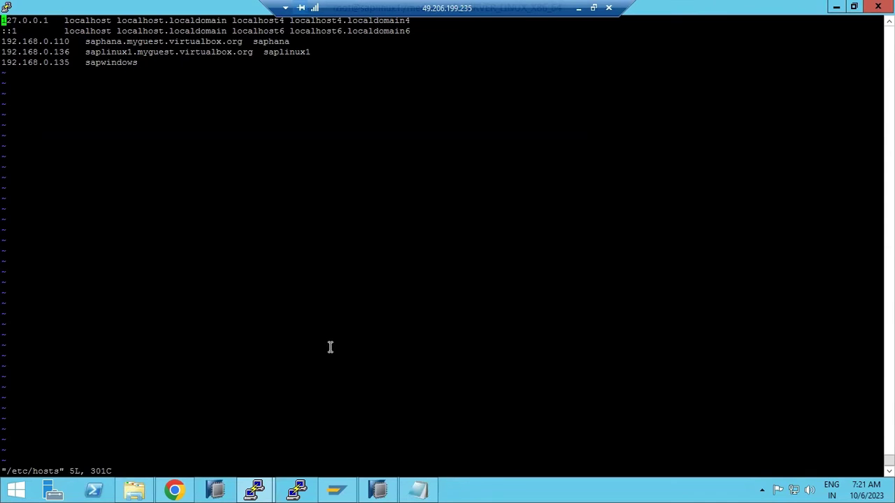
pyautogui.press('Down')
pyautogui.press('Down')
pyautogui.press('Down')
pyautogui.press('Up')
pyautogui.press('i')
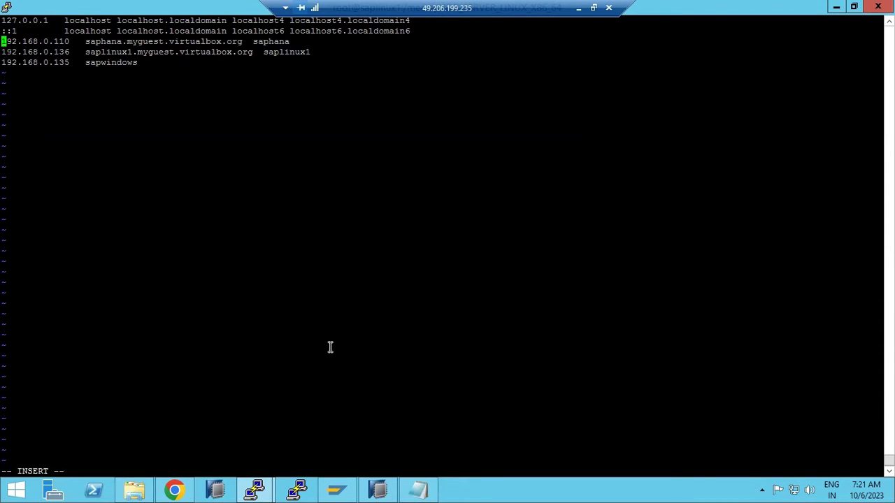
pyautogui.press('Right')
pyautogui.press('Right')
pyautogui.press('Right')
pyautogui.press('Right')
pyautogui.press('Right')
pyautogui.press('Right')
pyautogui.press('Right')
pyautogui.press('Right')
pyautogui.press('Right')
pyautogui.press('Right')
pyautogui.press('Right')
pyautogui.press('Right')
pyautogui.press('Right')
pyautogui.press('BackSpace')
pyautogui.press('BackSpace')
pyautogui.write('25')
pyautogui.press('Escape')
pyautogui.write(':wq!')
pyautogui.press('Return')
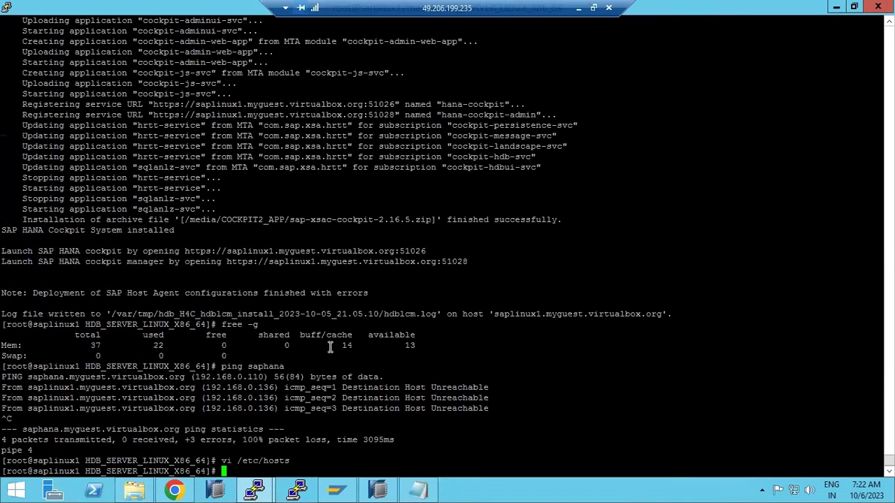
pyautogui.write('ping saphana')
# - From saplinux1, ping saphana to verify the fix, then ping saplinux1
pyautogui.press('Return')
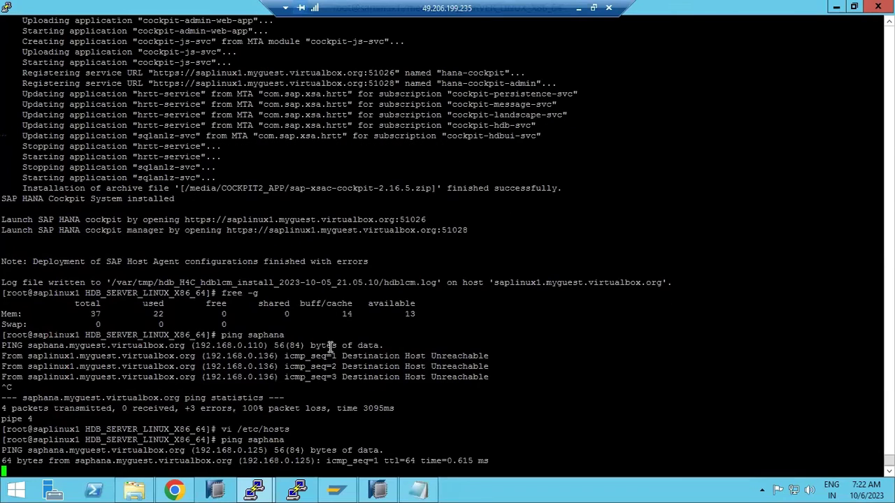
pyautogui.hotkey('ctrl', 'c')
pyautogui.write('p')
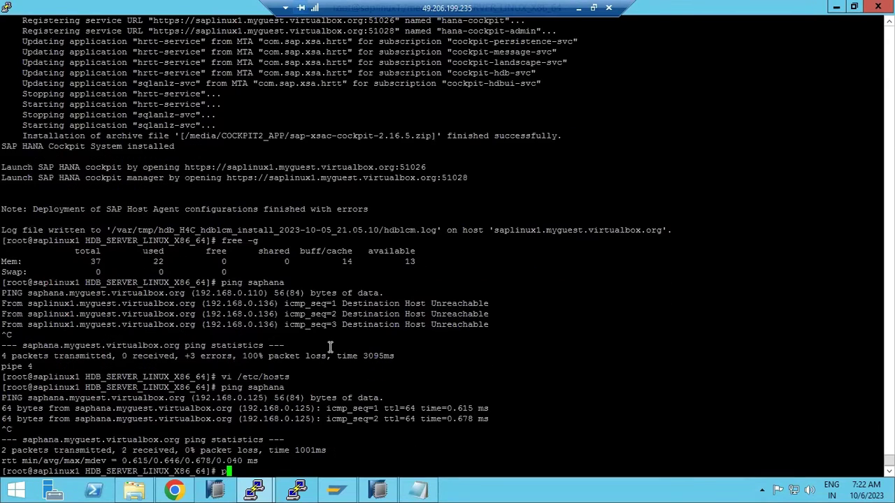
pyautogui.write('ing saplinux1')
pyautogui.press('Return')
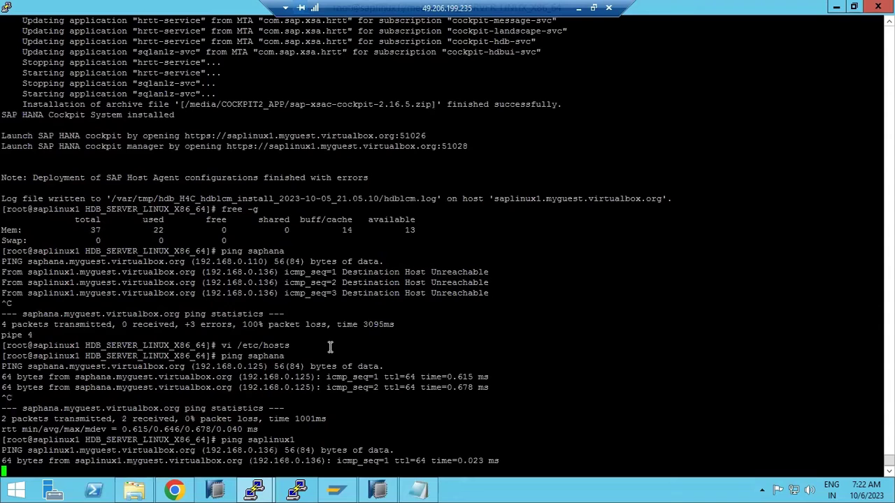
pyautogui.hotkey('ctrl', 'c')
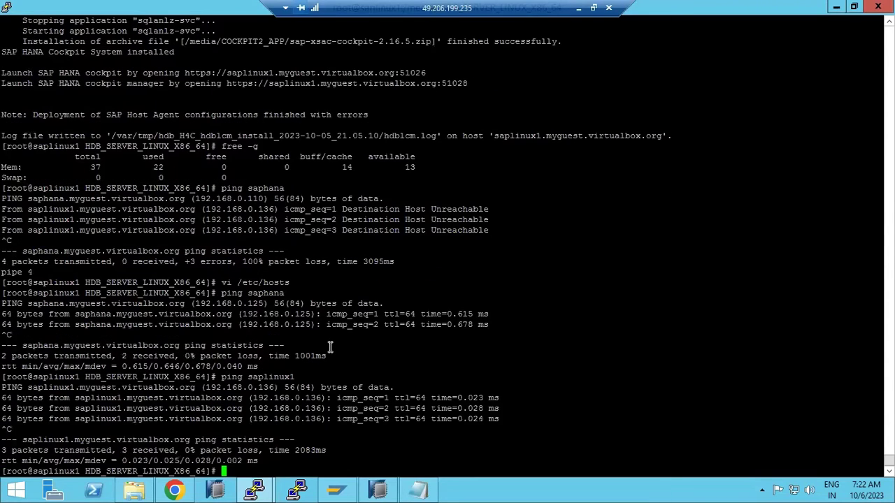
# - In the saphana terminal, cancel the unsent firewall command
pyautogui.moveTo(254, 490)
pyautogui.click(193, 433)
pyautogui.click(256, 492)
pyautogui.click(312, 442)
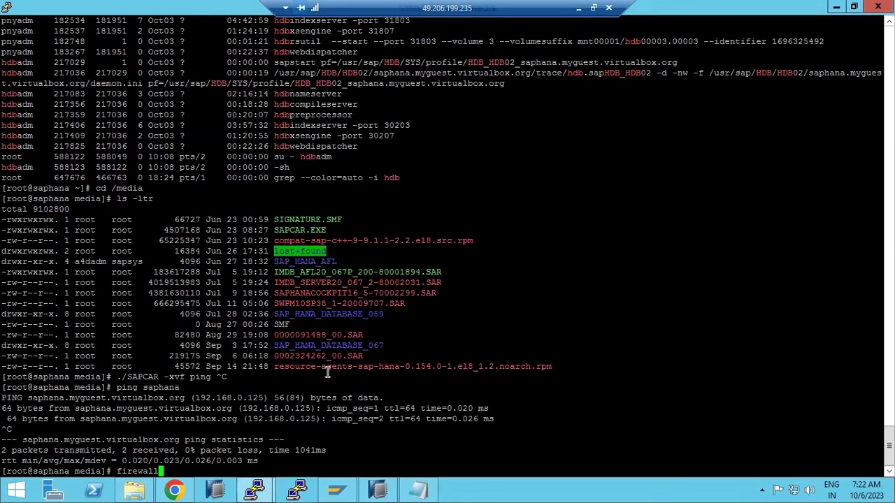
pyautogui.hotkey('ctrl', 'c')
# - Ping saphana, then saplinux1 from saphana, confirming replies from 192.168.0.136 with 0% loss
pyautogui.write('ping ')
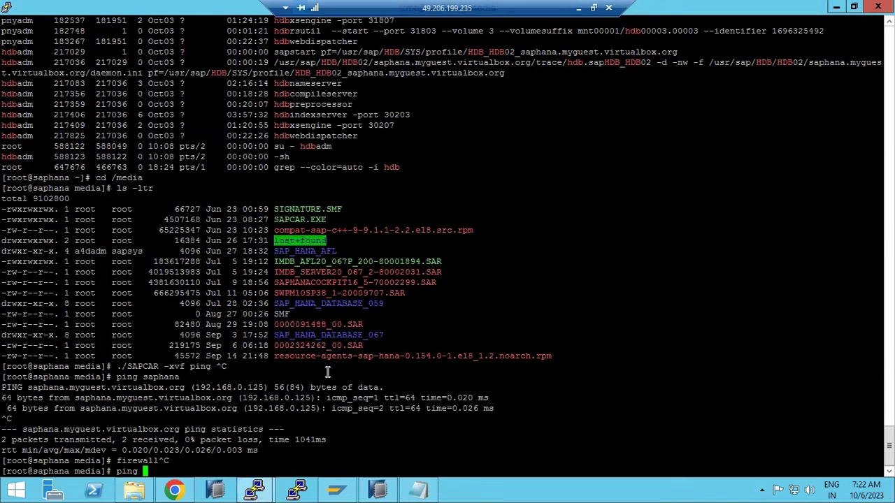
pyautogui.write('saphana')
pyautogui.press('Return')
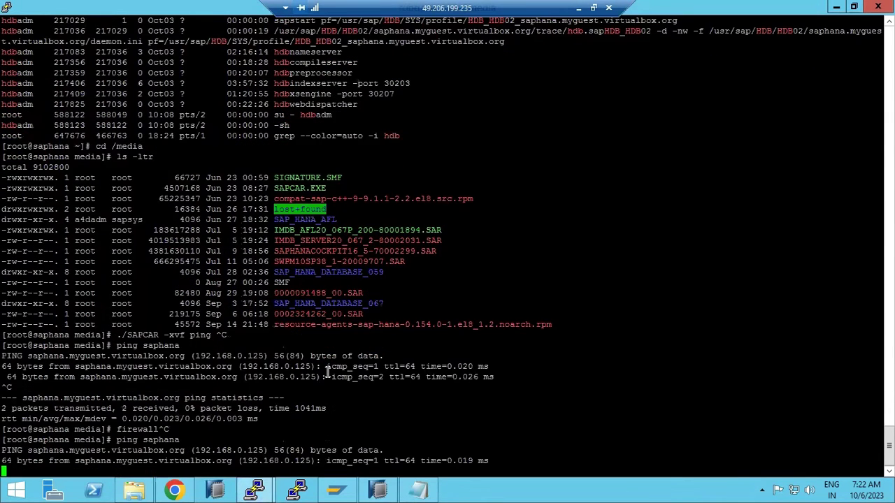
pyautogui.hotkey('ctrl', 'c')
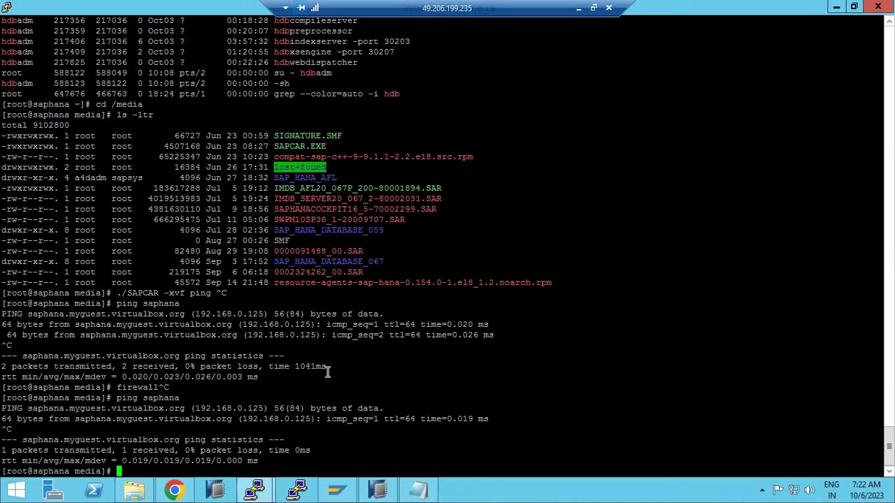
pyautogui.write('ping saplinux1')
pyautogui.press('Return')
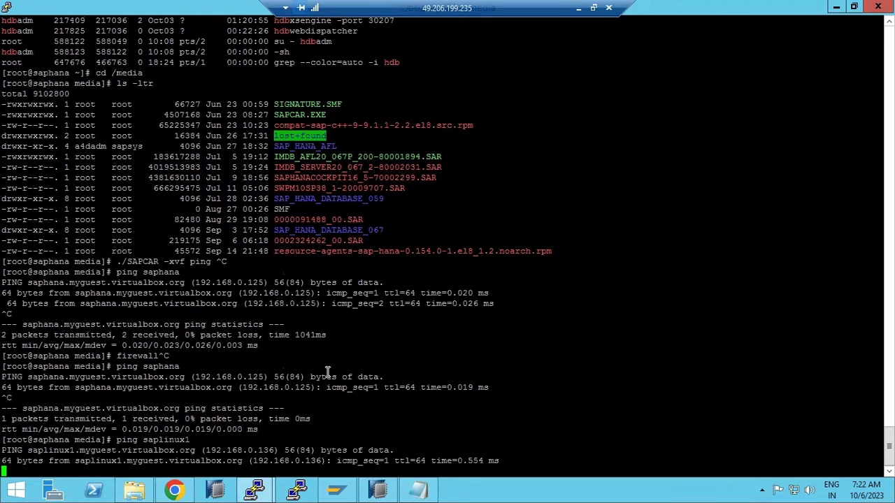
pyautogui.hotkey('ctrl', 'c')
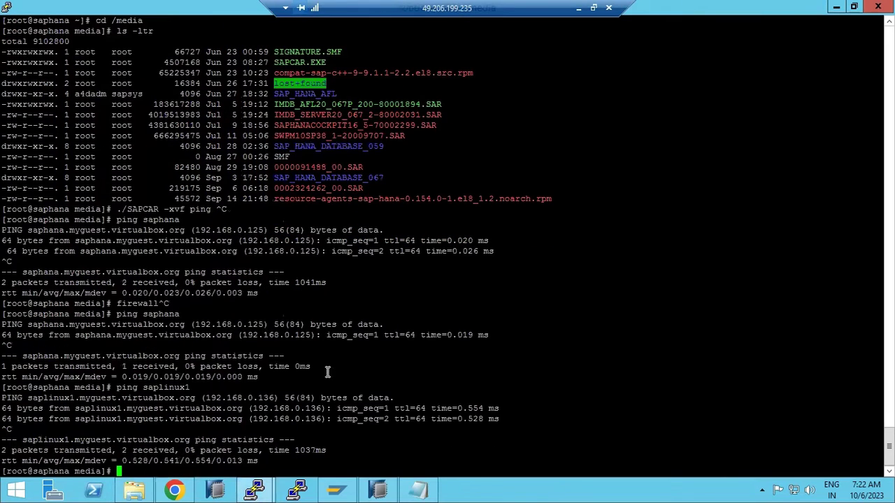
# - Reload the Database Directory page in Chrome
pyautogui.click(168, 490)
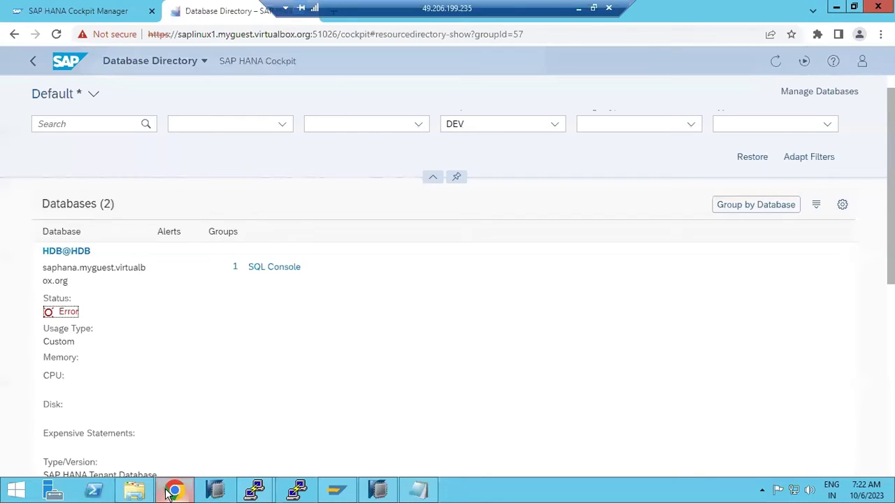
pyautogui.click(56, 34)
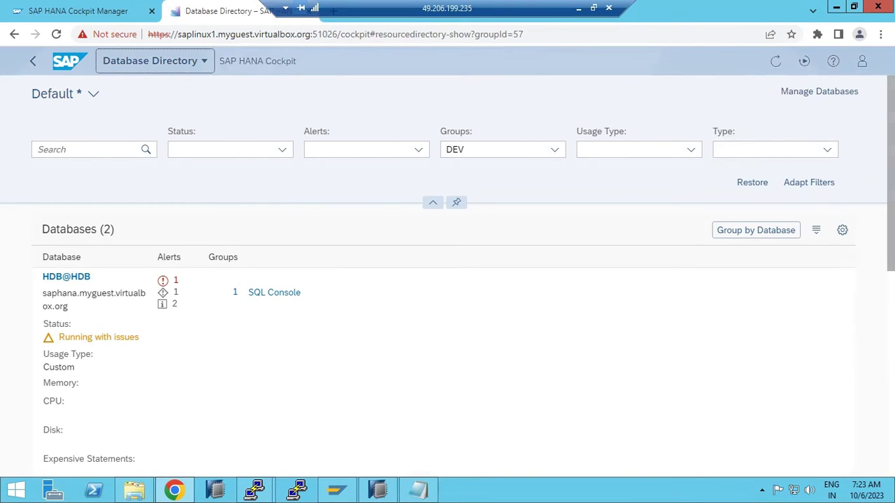
pyautogui.scroll(-5, 447, 314)
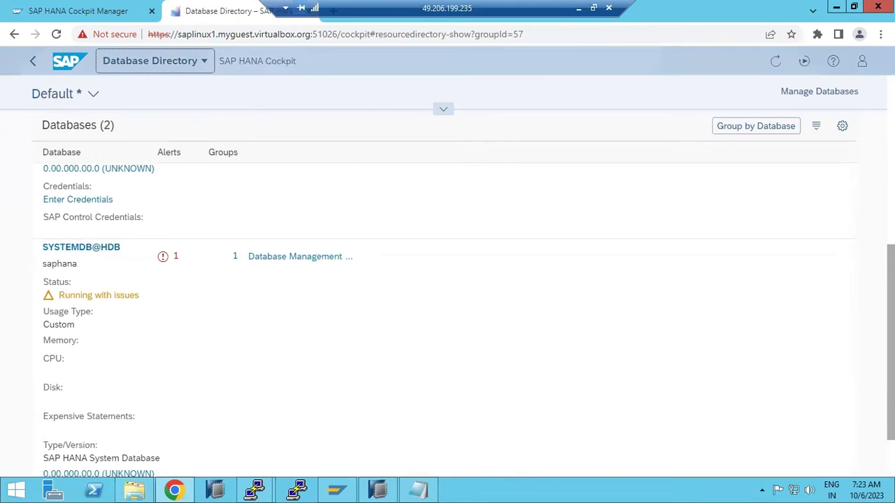
pyautogui.scroll(5, 97, 133)
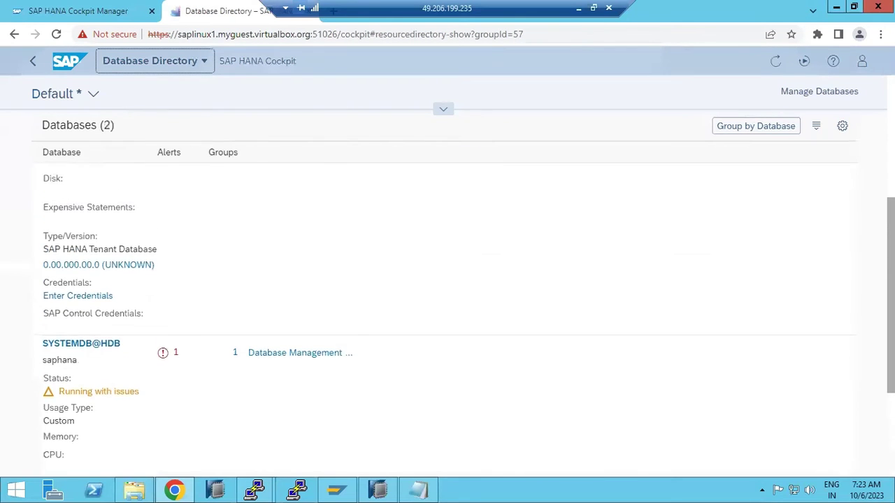
# - Reopen the DEV directory from home and review HDB@HDB: Running with issues, 9GB memory, 6% CPU, 30% disk
pyautogui.click(70, 64)
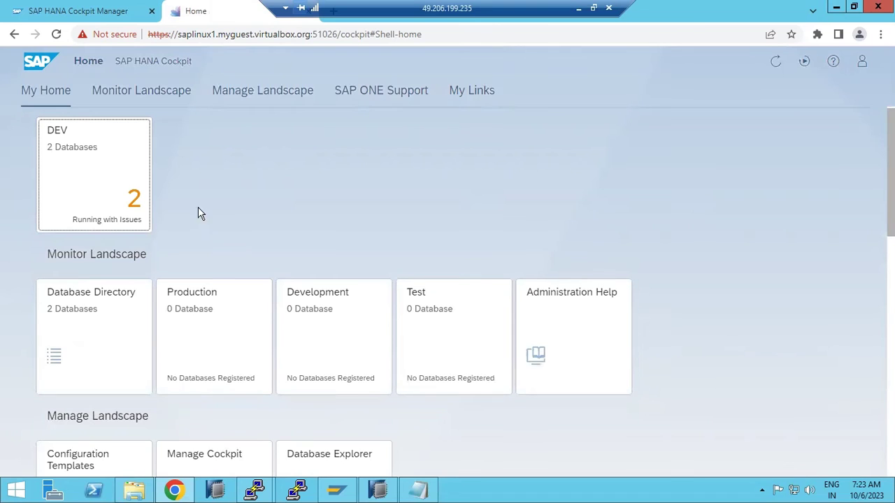
pyautogui.click(81, 183)
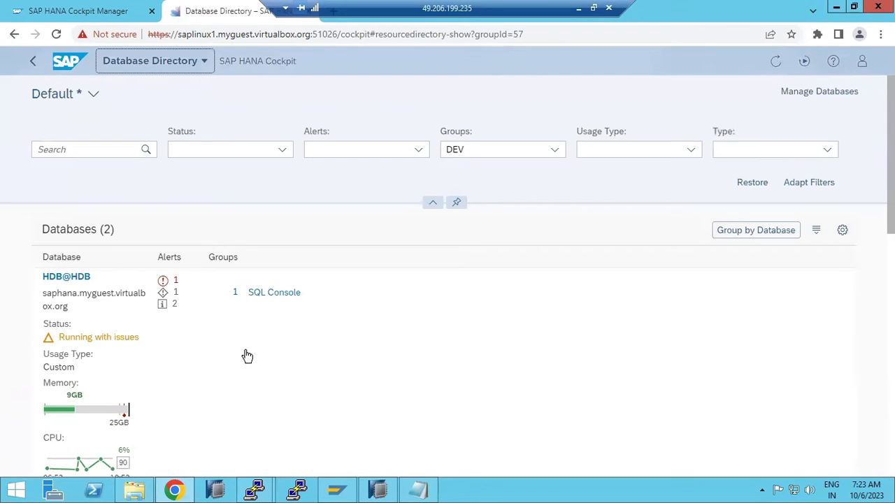
pyautogui.scroll(-1, 252, 355)
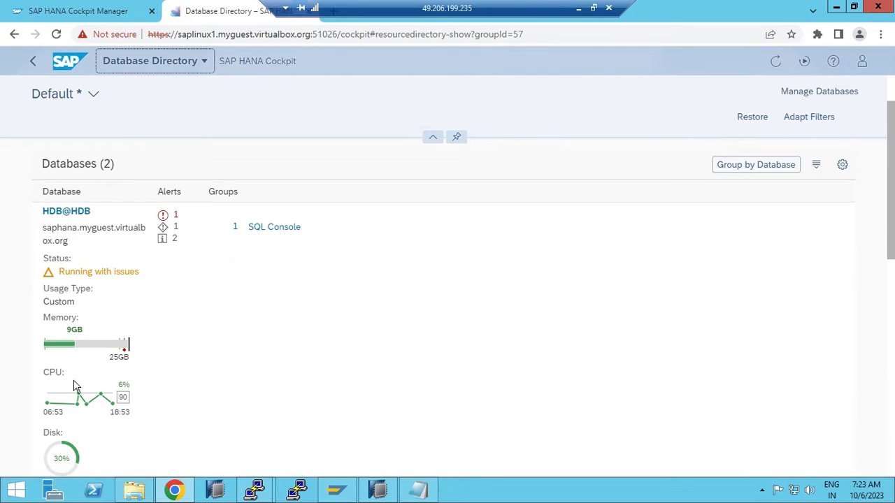
pyautogui.moveTo(83, 402)
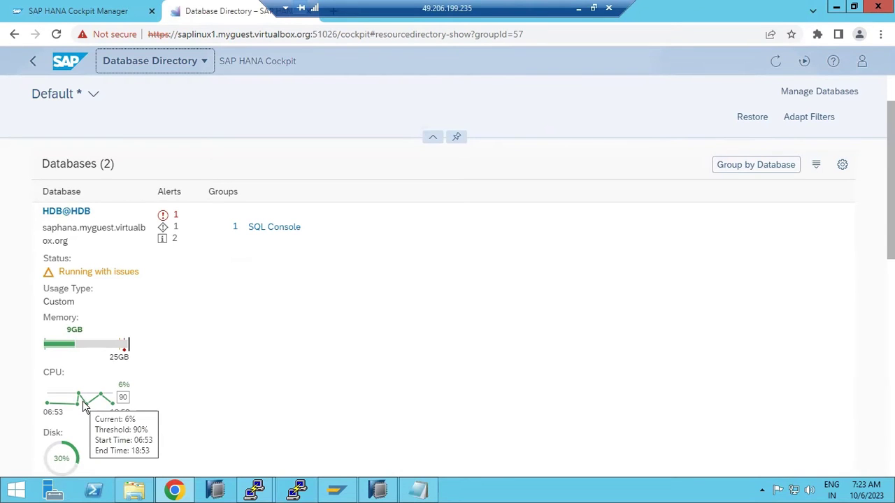
pyautogui.scroll(-1, 83, 404)
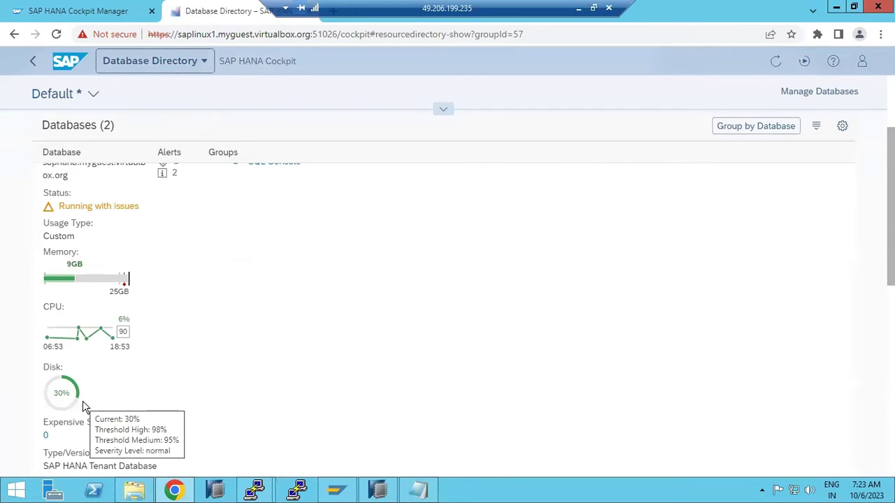
pyautogui.scroll(1, 83, 405)
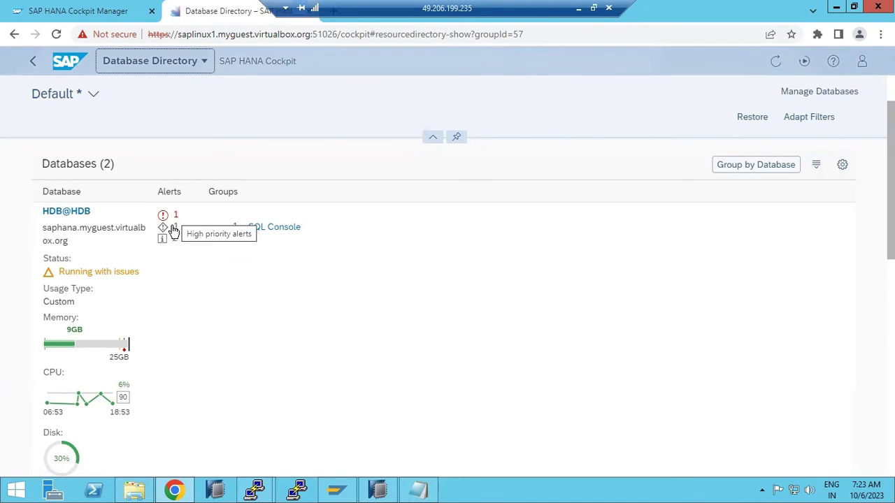
pyautogui.scroll(-3, 160, 323)
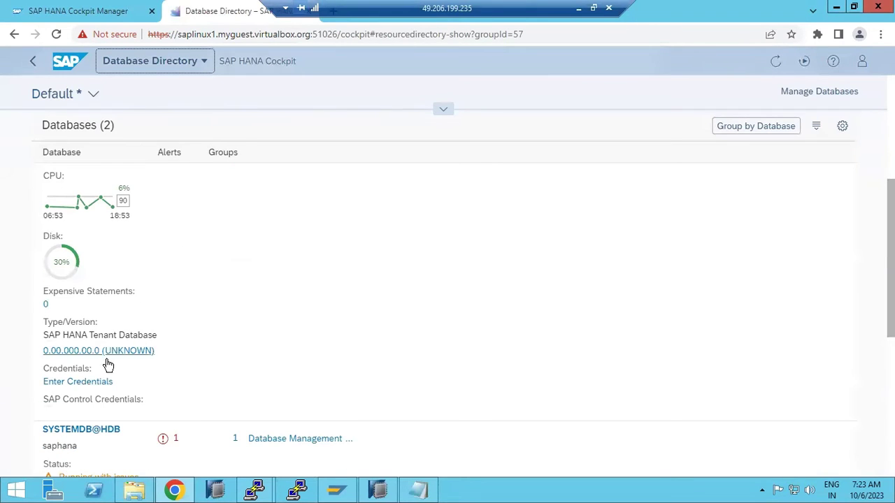
pyautogui.click(81, 382)
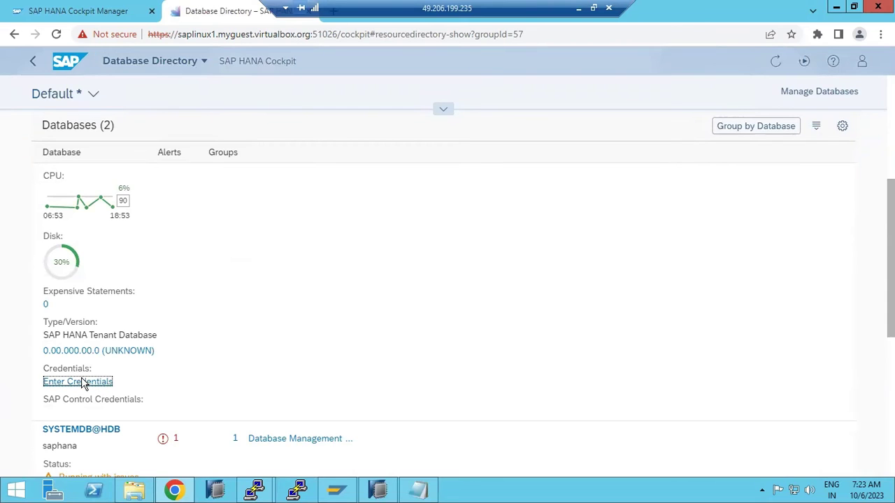
pyautogui.write('HDBADM')
pyautogui.press('Tab')
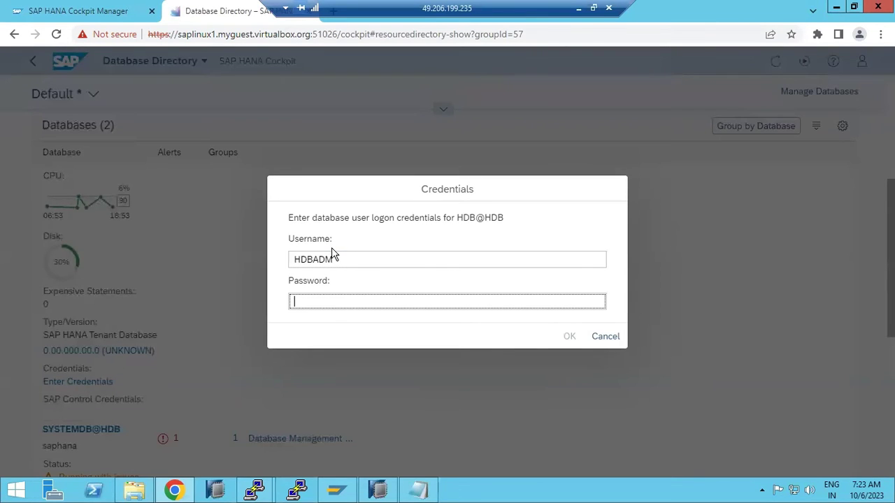
pyautogui.write('*********')
pyautogui.press('Return')
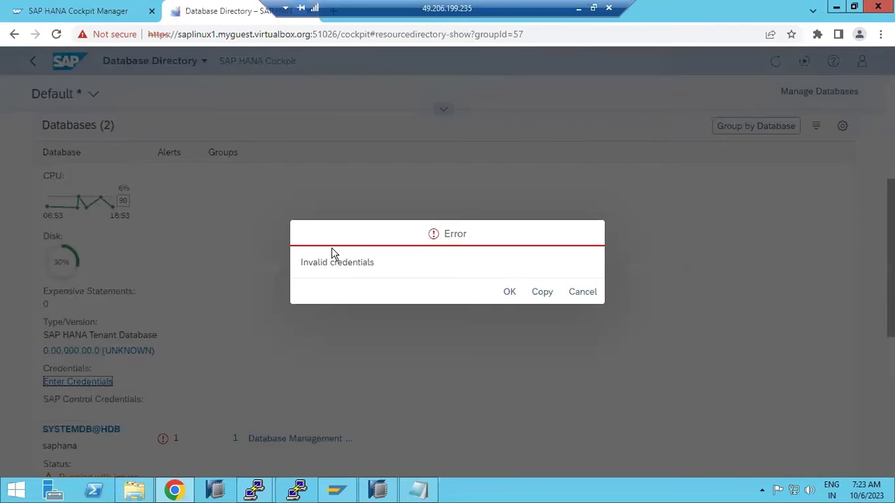
pyautogui.press('Return')
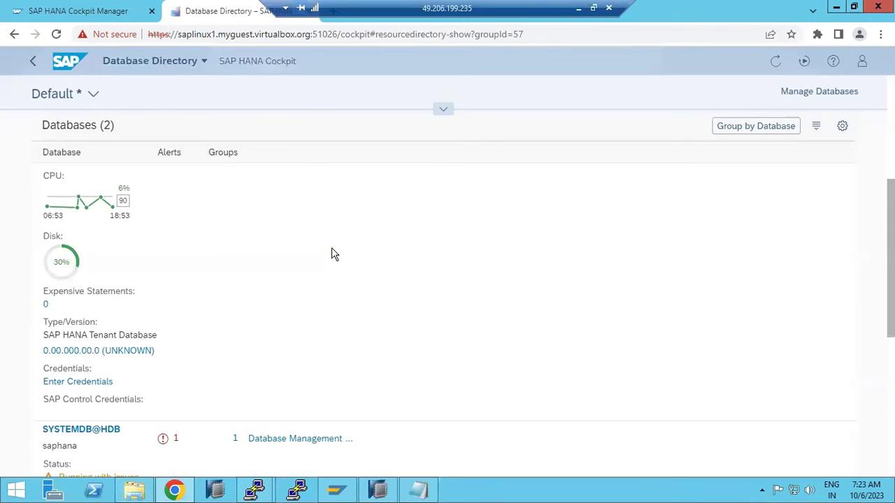
pyautogui.click(100, 381)
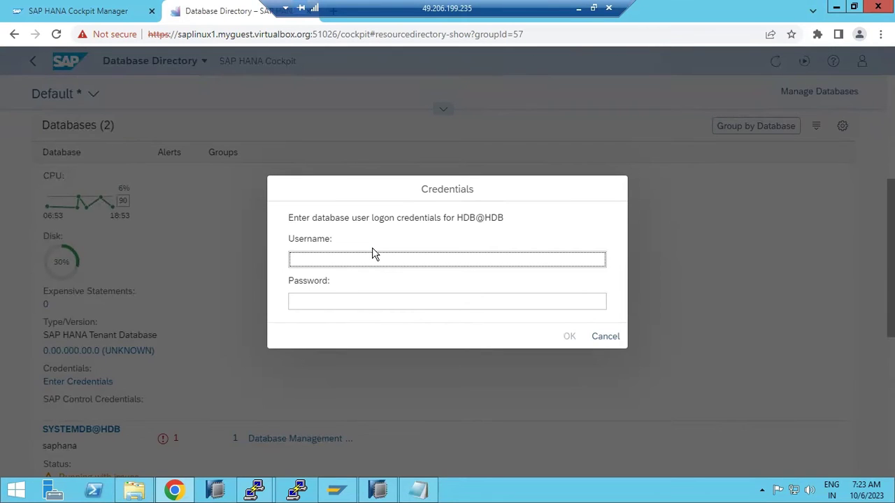
pyautogui.write('ROOT')
pyautogui.press('Tab')
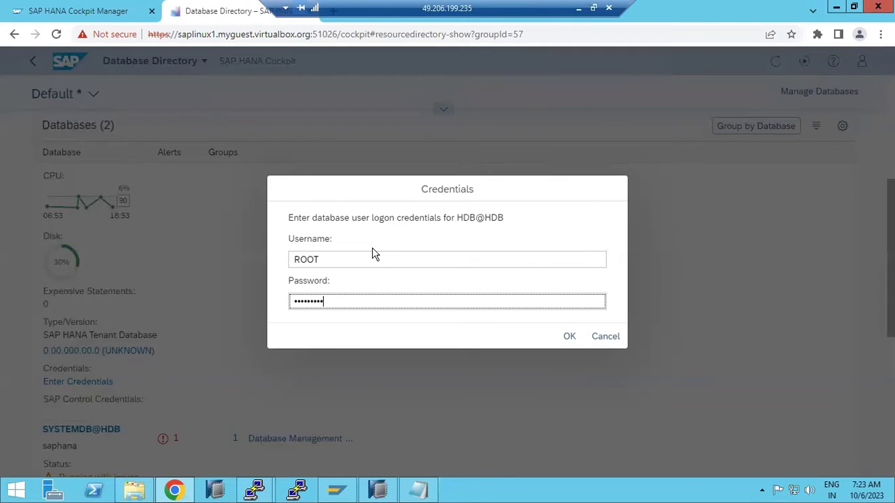
pyautogui.press('Return')
pyautogui.click(595, 292)
pyautogui.scroll(-4, 197, 372)
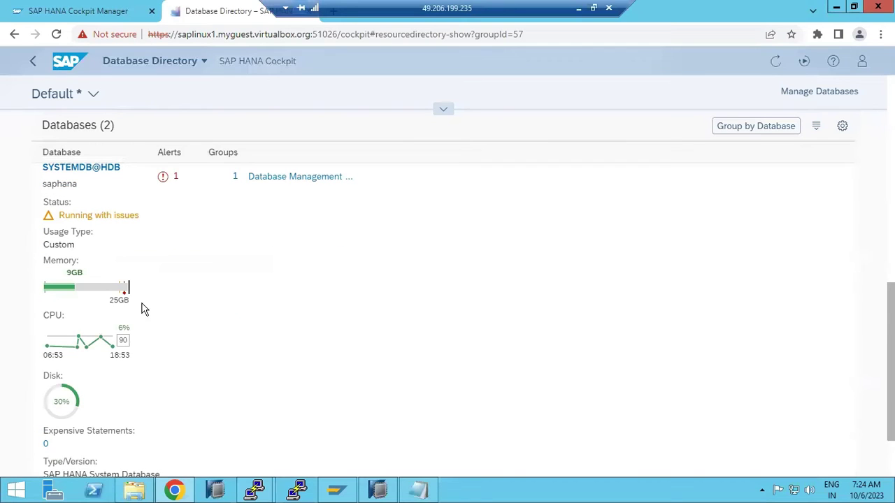
pyautogui.moveTo(97, 353)
pyautogui.scroll(-1, 47, 420)
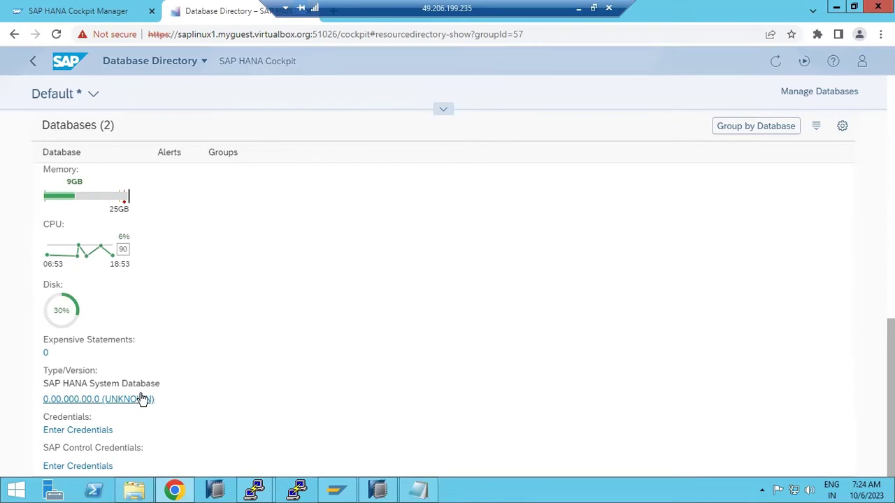
pyautogui.scroll(6, 166, 395)
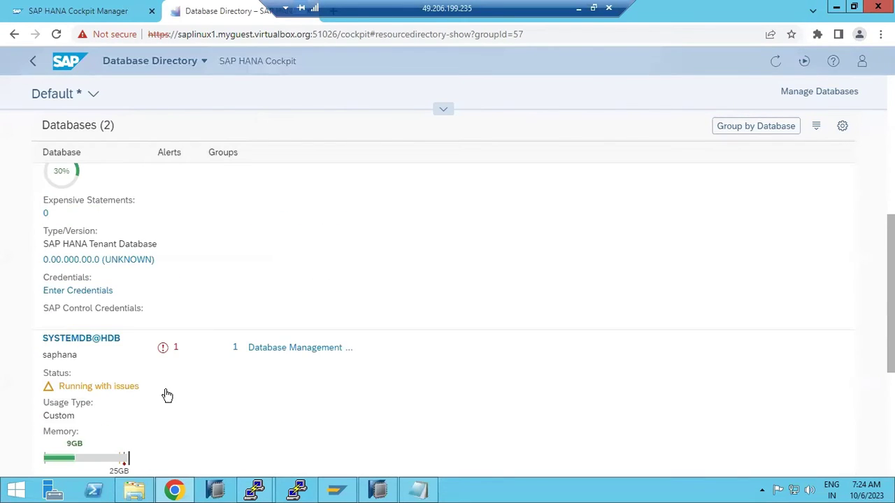
pyautogui.scroll(2, 167, 395)
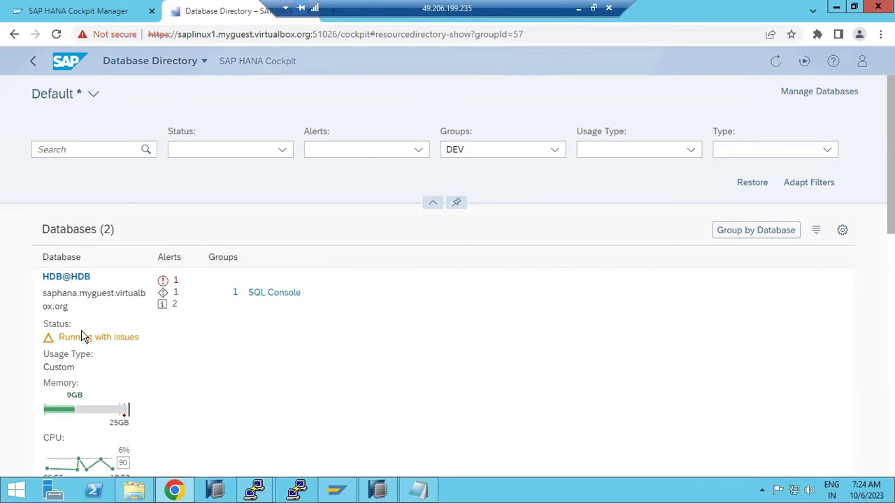
# - Open HDB@HDB and log on as SYSTEM with the system user's password
pyautogui.click(65, 278)
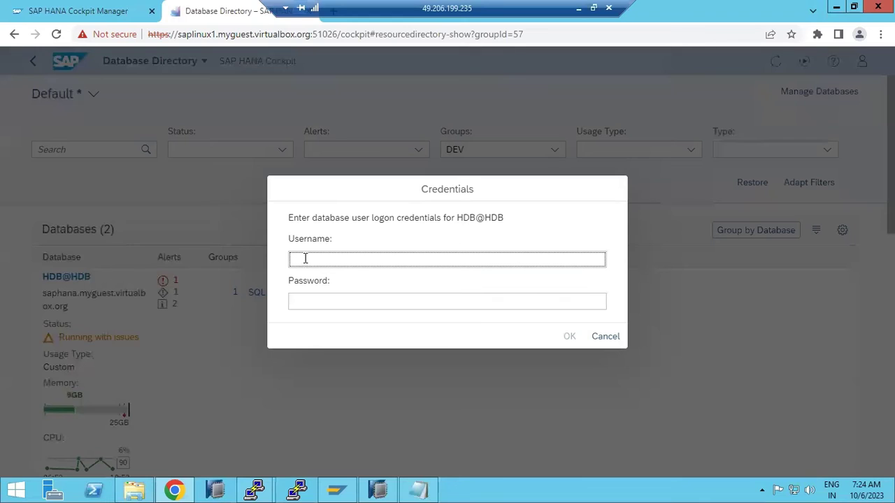
pyautogui.write('SYSTEM')
pyautogui.press('Tab')
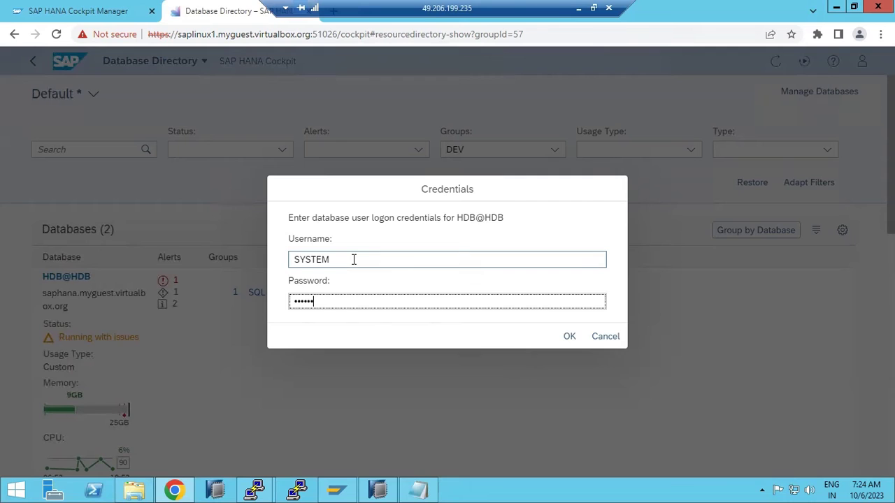
pyautogui.press('Return')
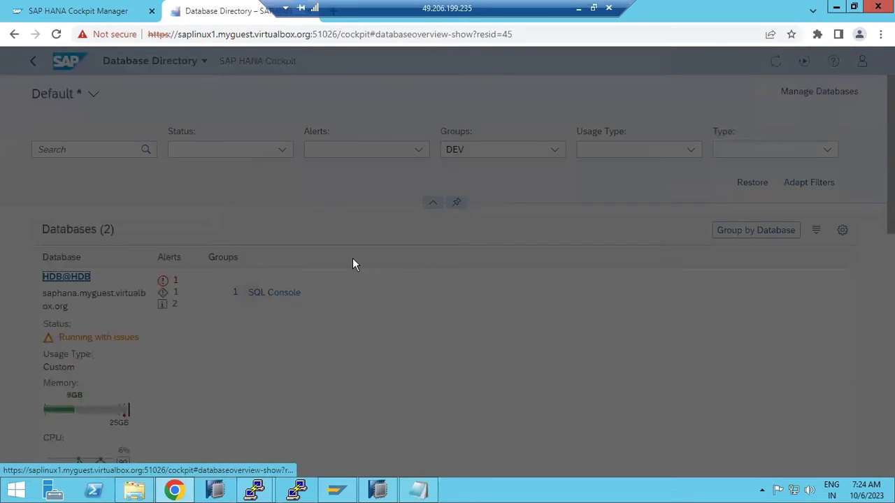
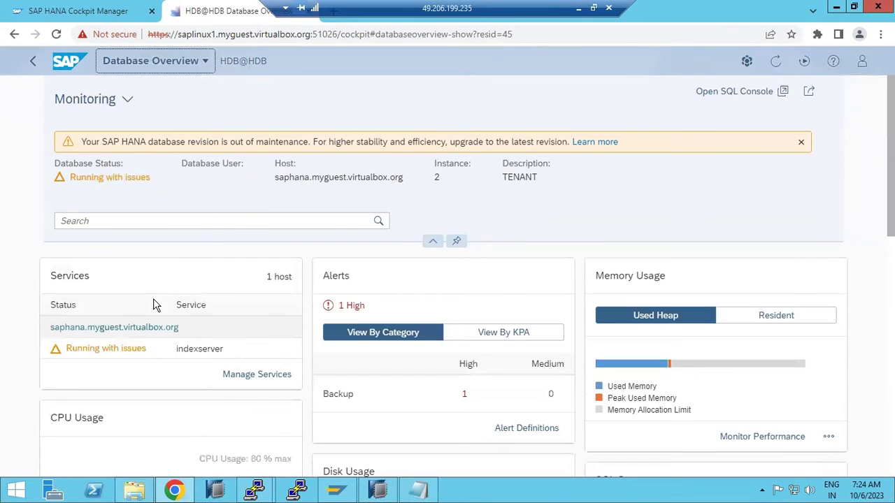
# - Review the HDB@HDB overview cards, then open the Disk Usage performance monitor
pyautogui.click(378, 490)
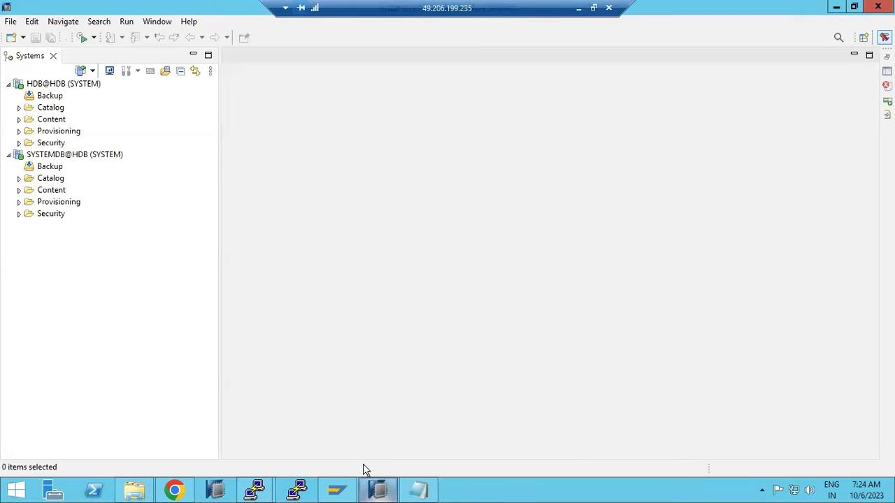
pyautogui.click(388, 492)
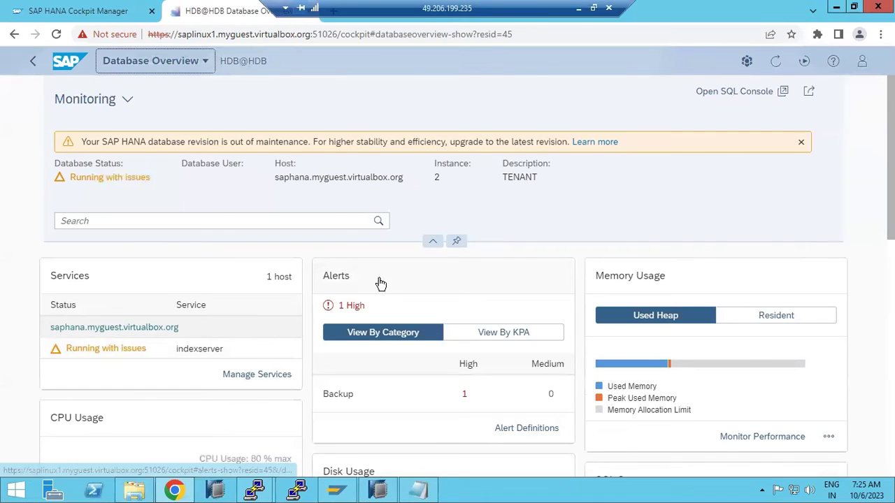
pyautogui.scroll(-3, 380, 283)
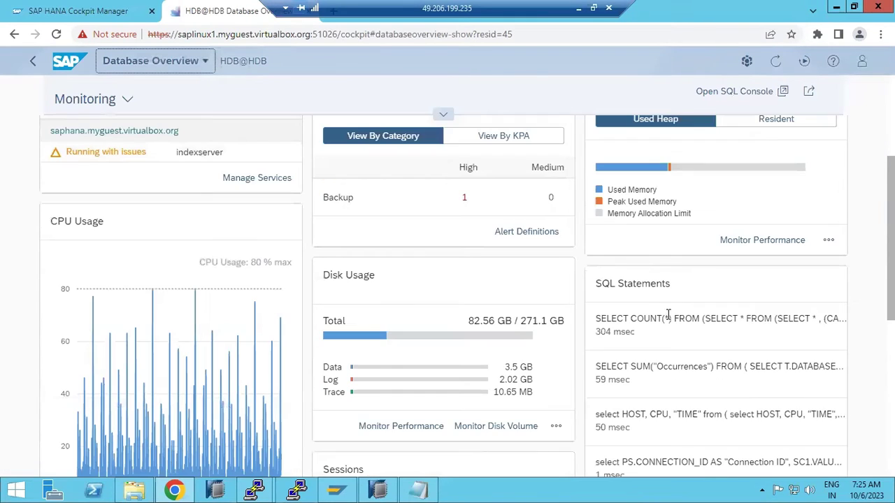
pyautogui.scroll(-1, 198, 253)
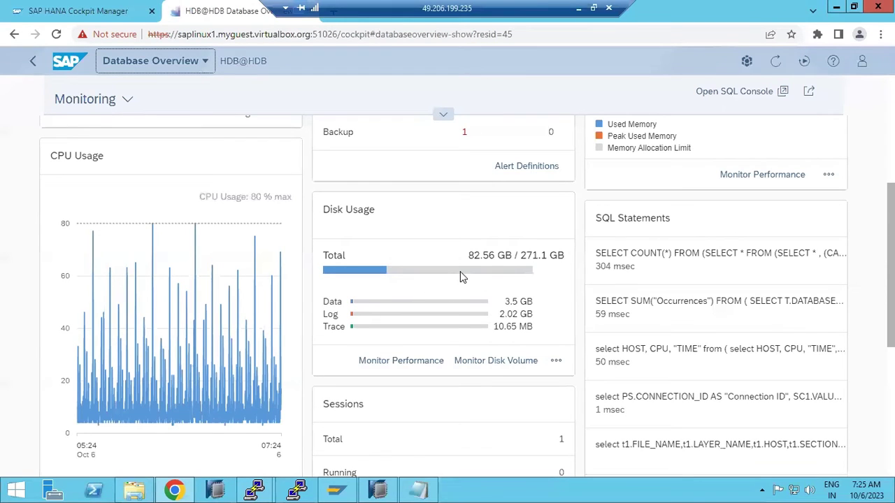
pyautogui.scroll(-2, 550, 339)
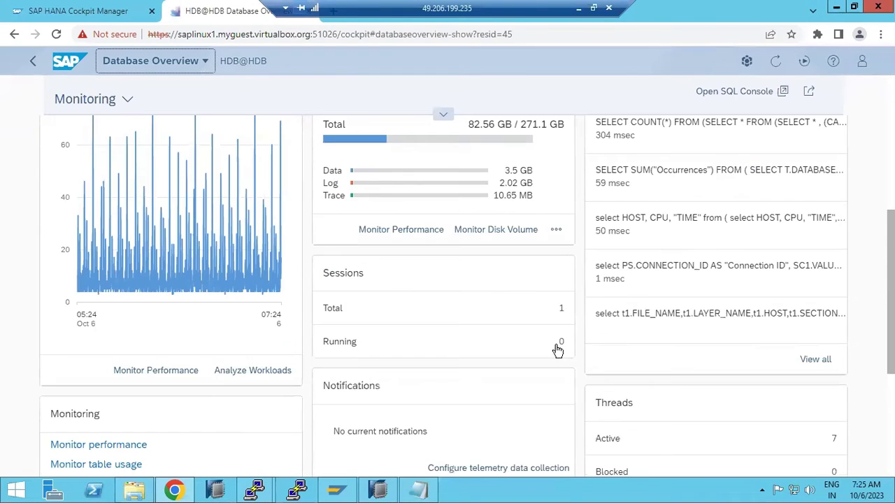
pyautogui.scroll(-2, 692, 266)
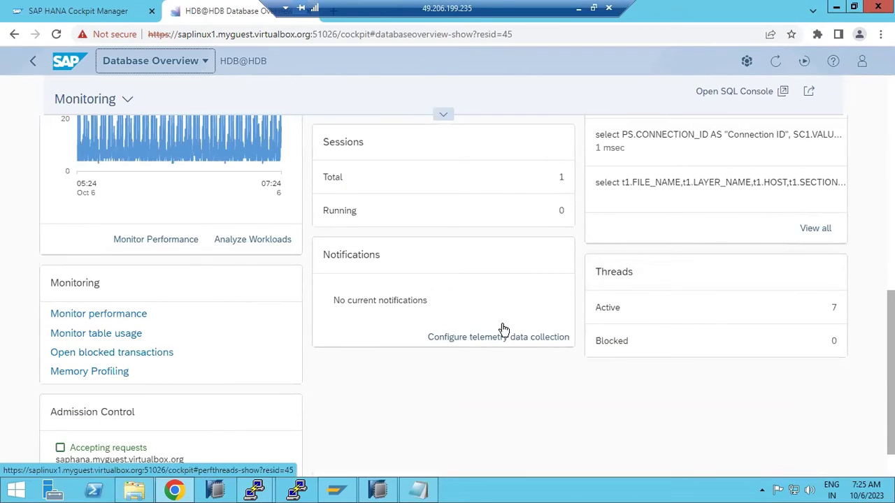
pyautogui.scroll(-1, 185, 418)
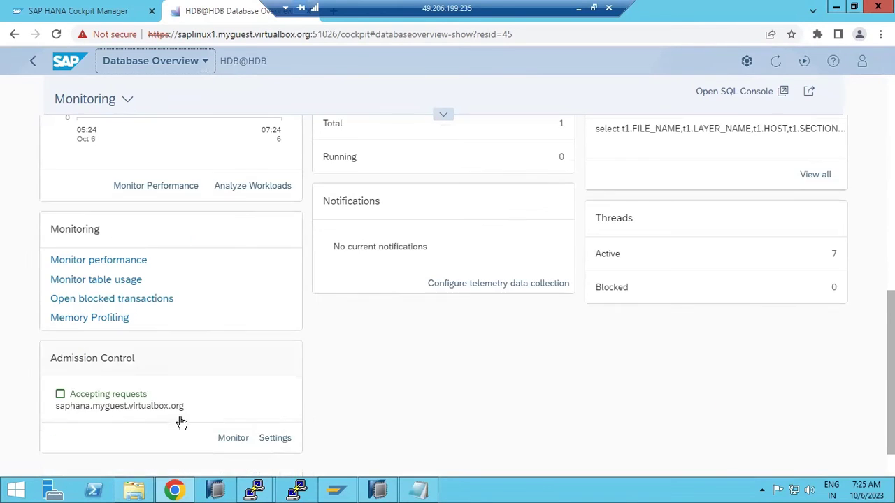
pyautogui.scroll(1, 180, 422)
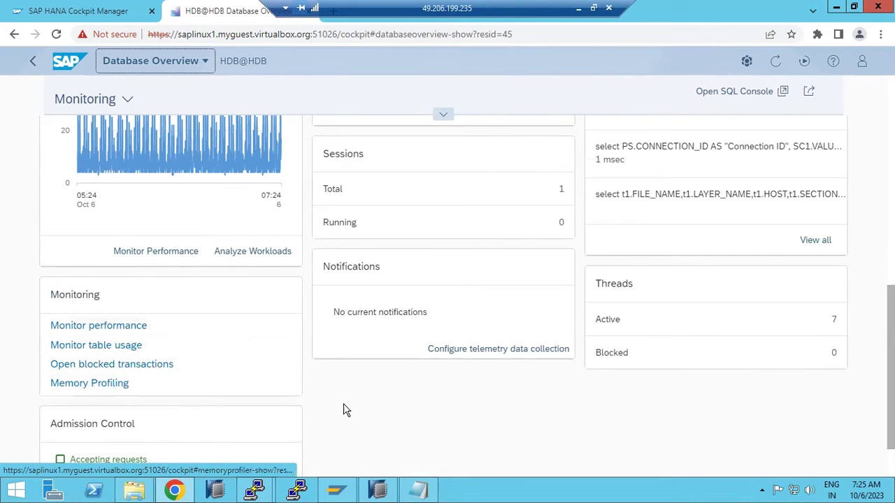
pyautogui.scroll(1, 362, 383)
pyautogui.scroll(3, 362, 383)
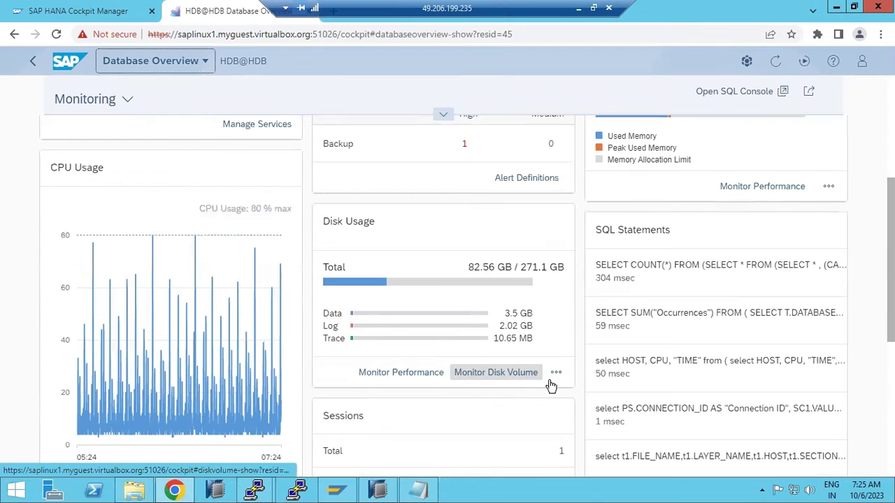
pyautogui.click(418, 372)
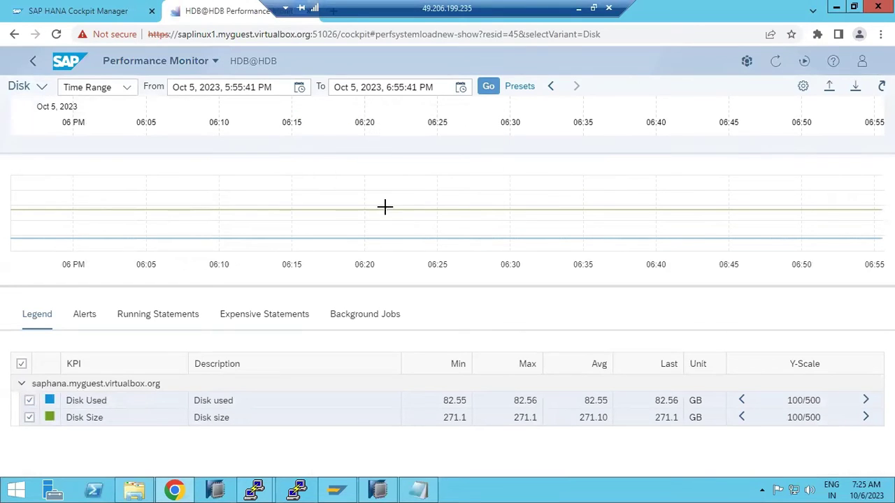
# - Chart disk usage at an Oct 4, 2023 timestamp, then open the DEV group's database directory
pyautogui.click(130, 88)
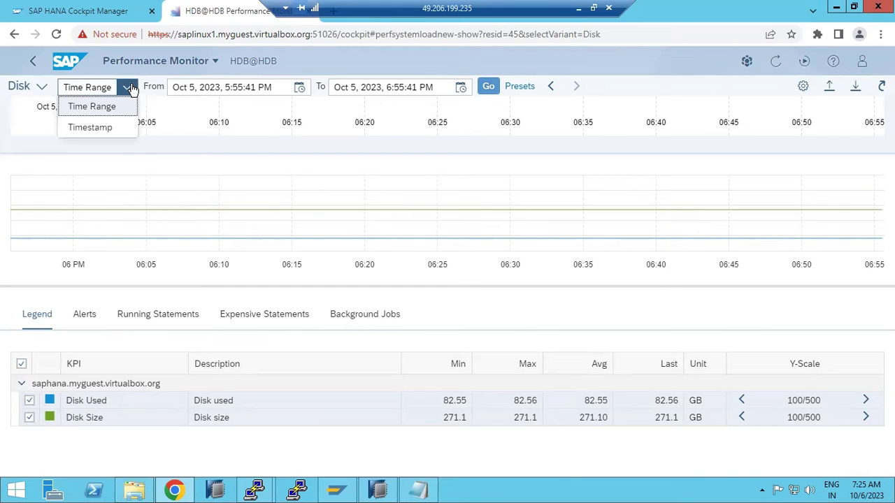
pyautogui.click(90, 127)
pyautogui.click(273, 89)
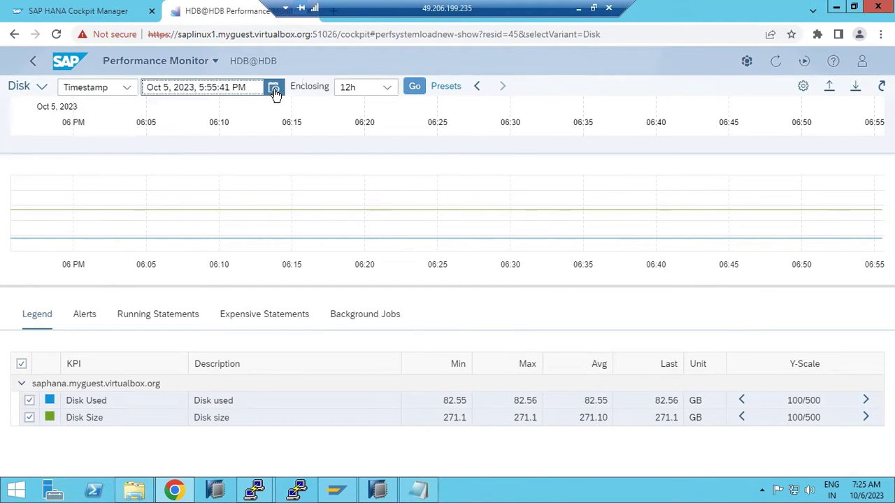
pyautogui.click(240, 155)
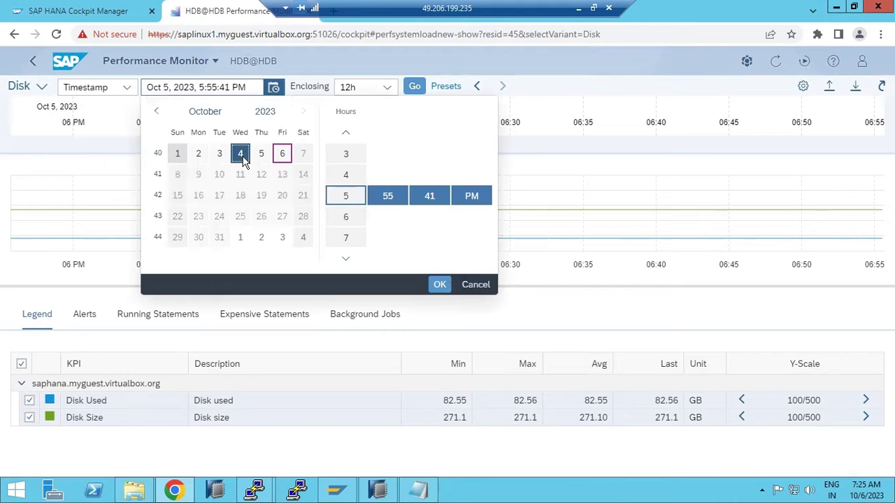
pyautogui.click(437, 285)
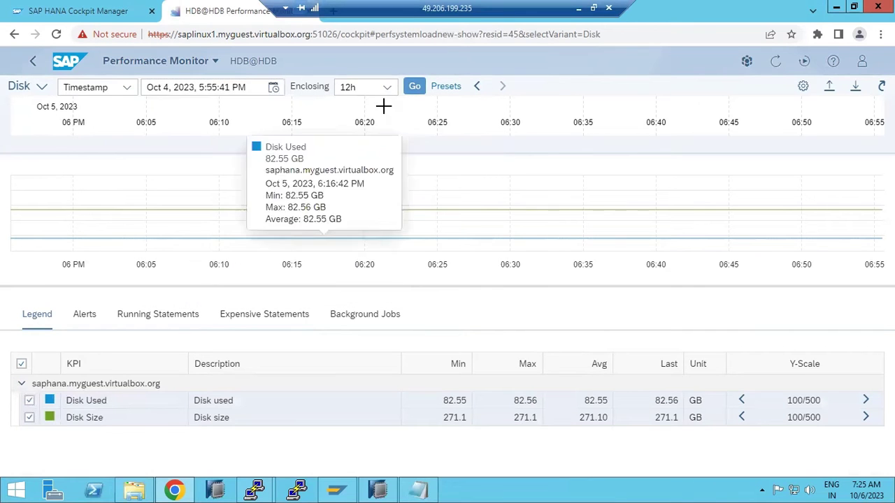
pyautogui.click(414, 87)
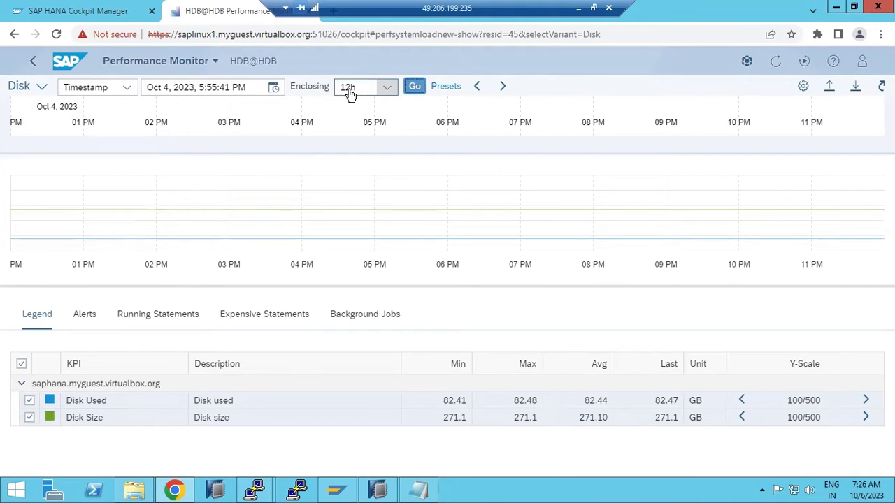
pyautogui.click(62, 64)
pyautogui.click(90, 186)
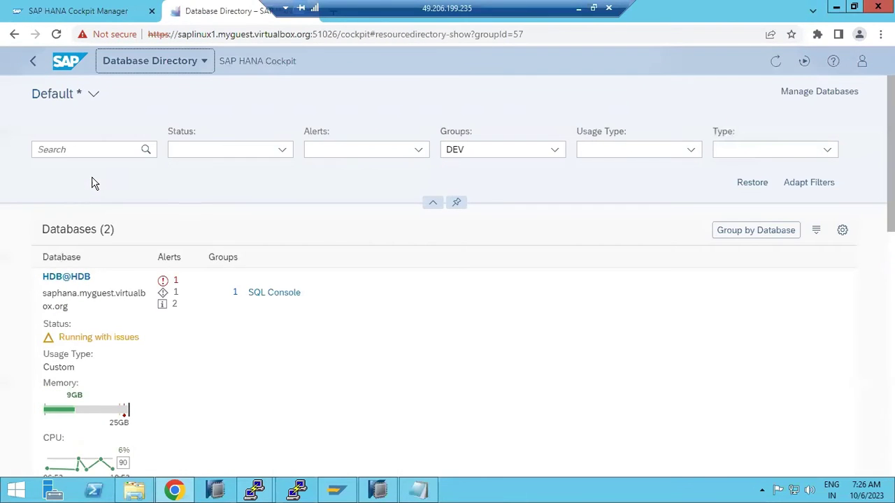
# - Open HDB@HDB and view its 1 High alert about the missing data backup
pyautogui.click(76, 277)
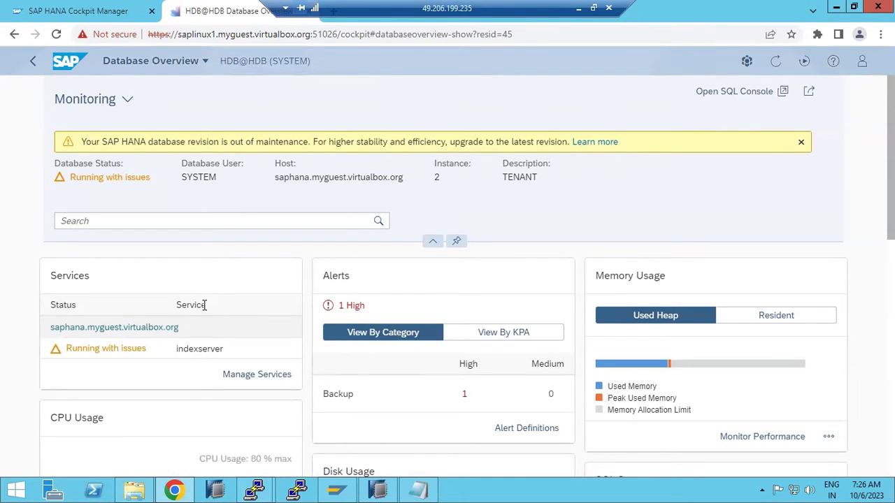
pyautogui.click(353, 308)
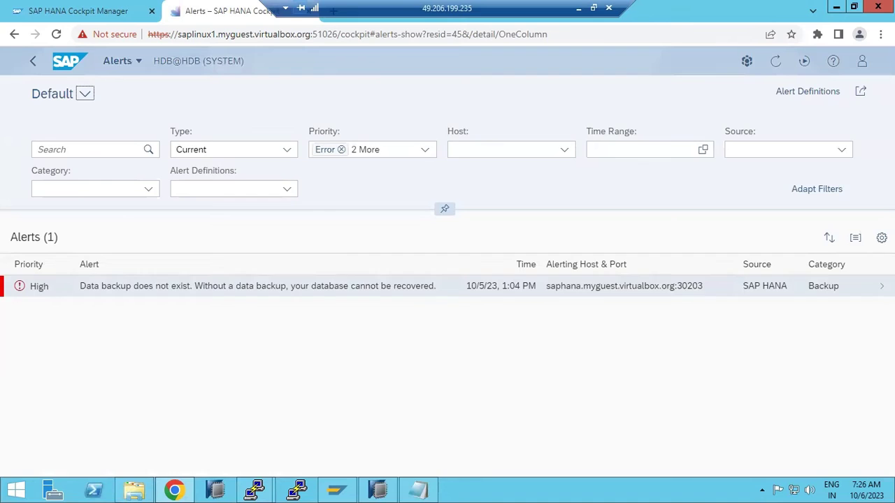
# - Open the missing data backup alert's details and read its proposed solution
pyautogui.click(809, 286)
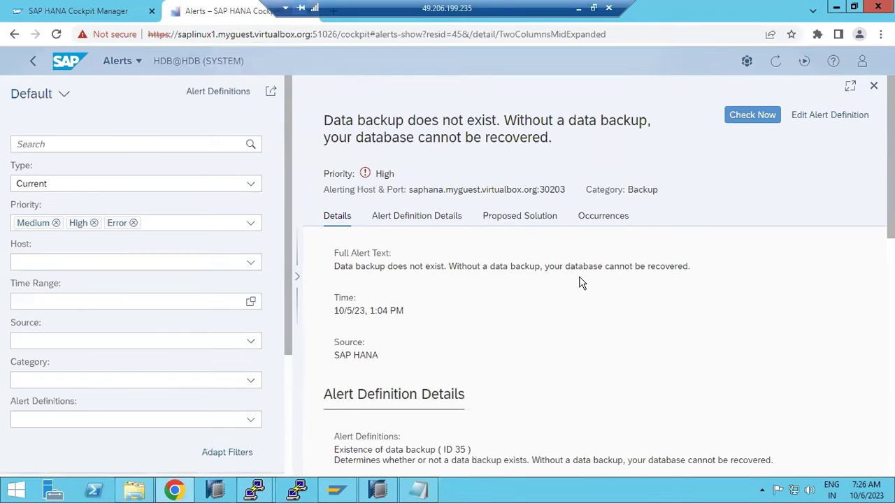
pyautogui.moveTo(404, 266); pyautogui.dragTo(490, 250)
pyautogui.click(512, 218)
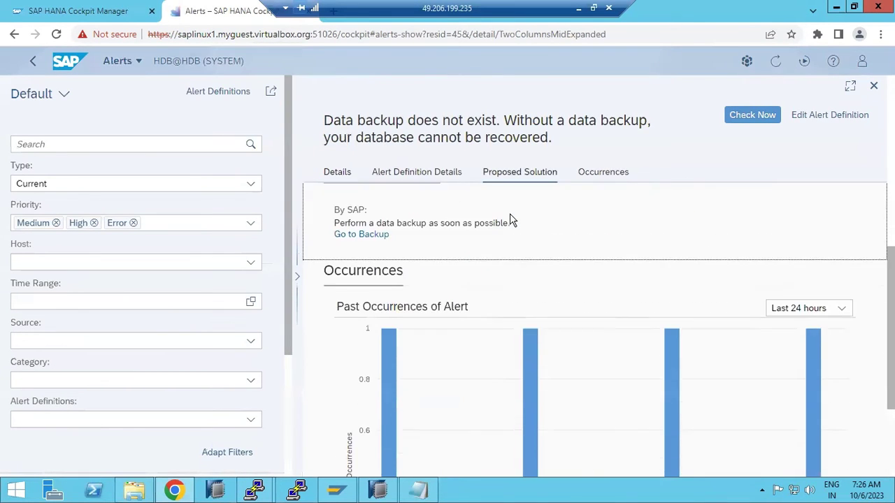
pyautogui.moveTo(347, 222); pyautogui.dragTo(512, 220)
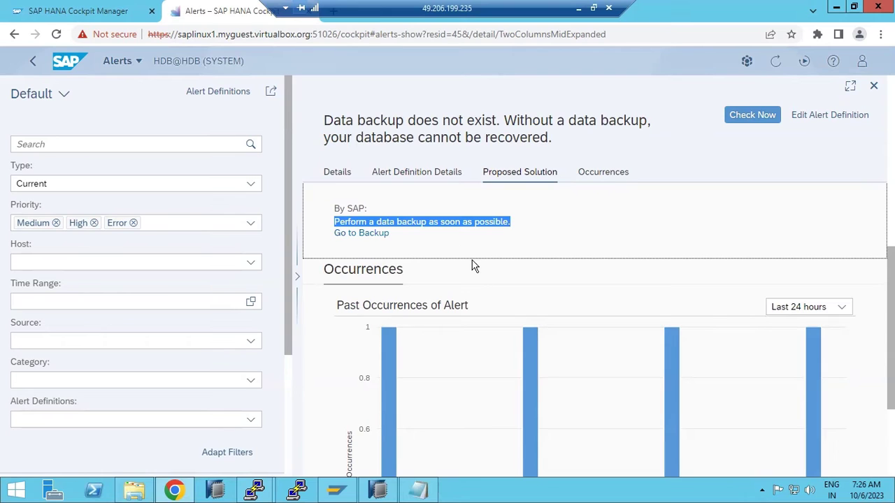
pyautogui.scroll(-3, 489, 299)
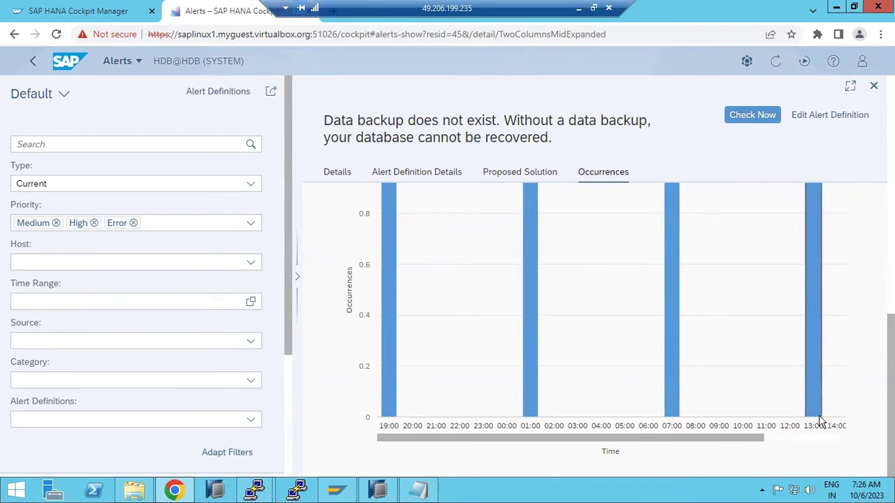
pyautogui.scroll(3, 818, 415)
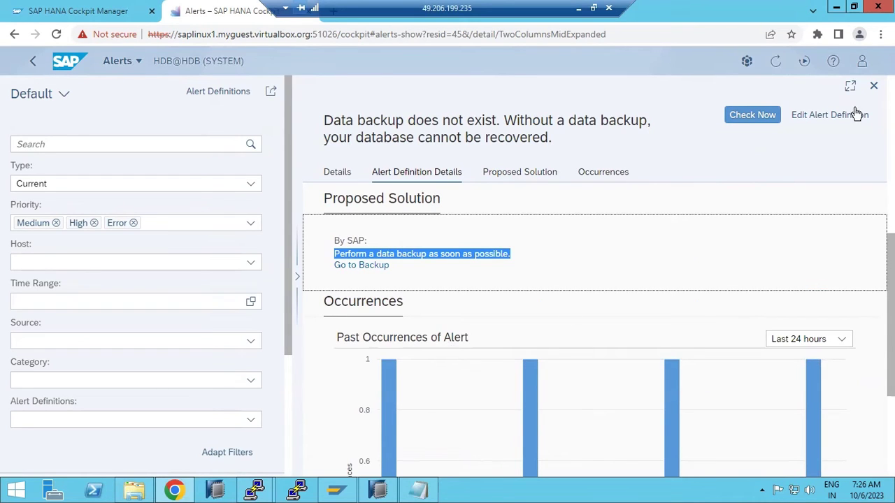
# - Close the alert details and open the HDB@HDB Manage Services list
pyautogui.click(32, 61)
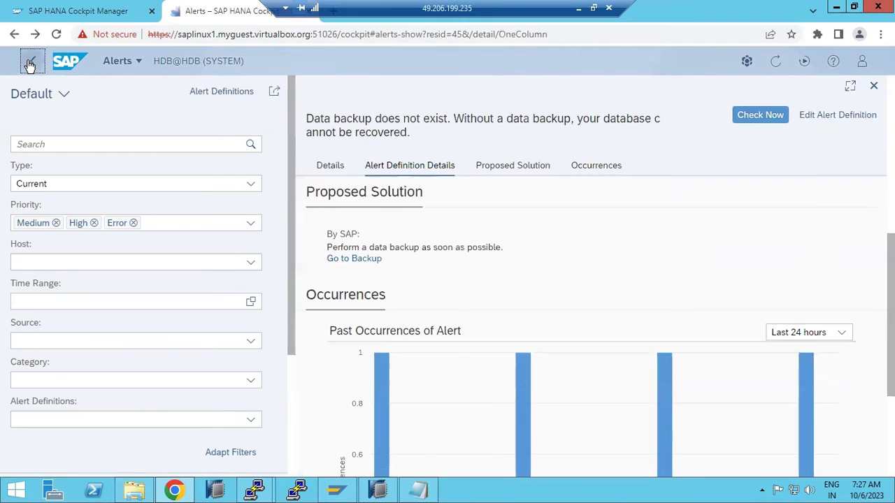
pyautogui.click(31, 63)
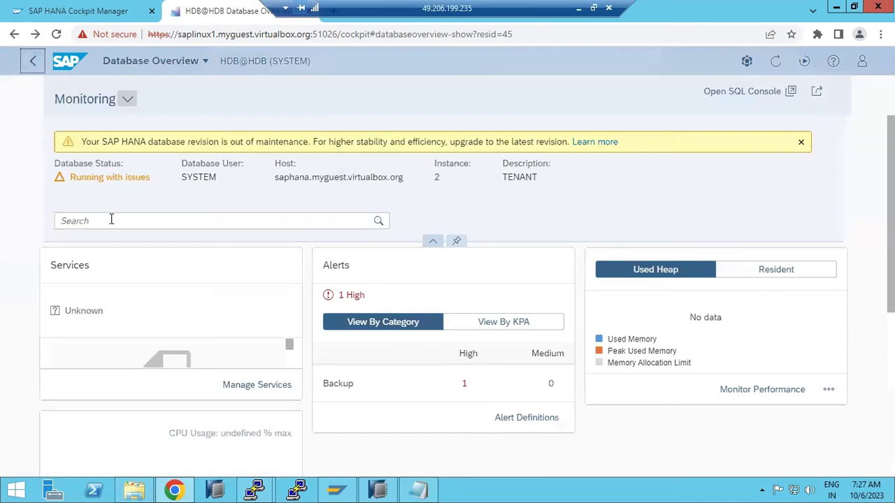
pyautogui.click(144, 330)
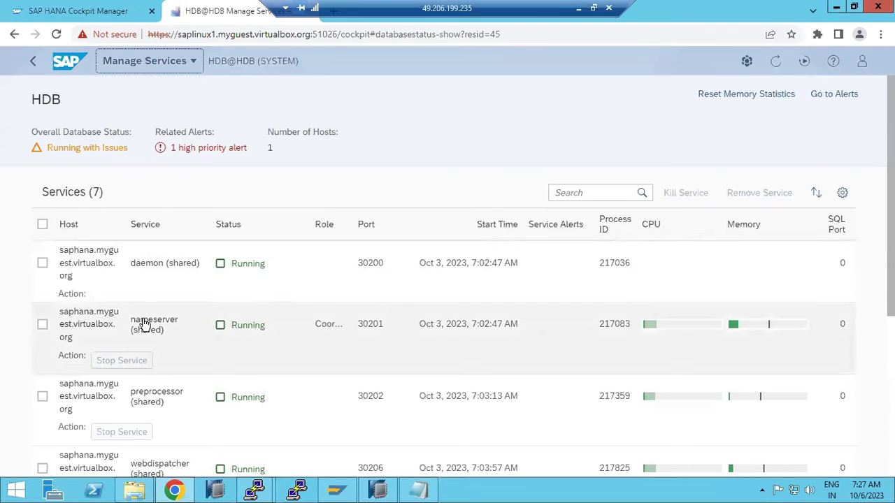
# - Check all seven services, noting indexserver running with issues, and return to the overview
pyautogui.scroll(-4, 166, 407)
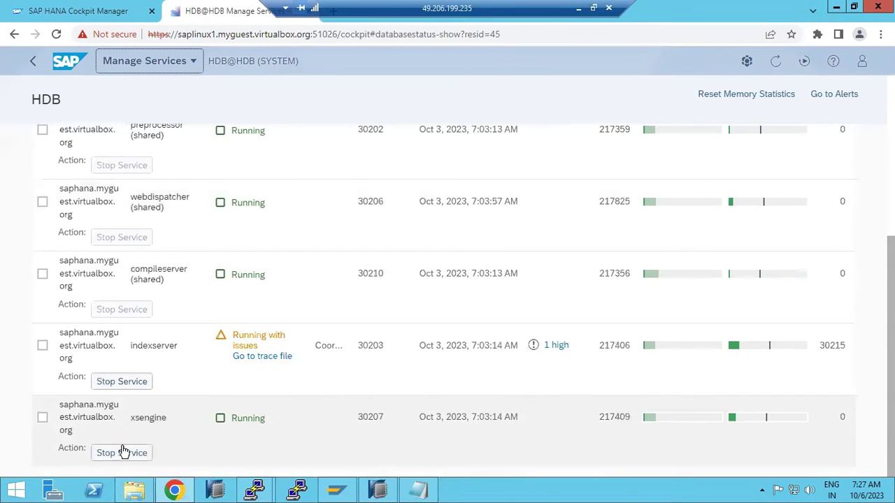
pyautogui.scroll(4, 561, 422)
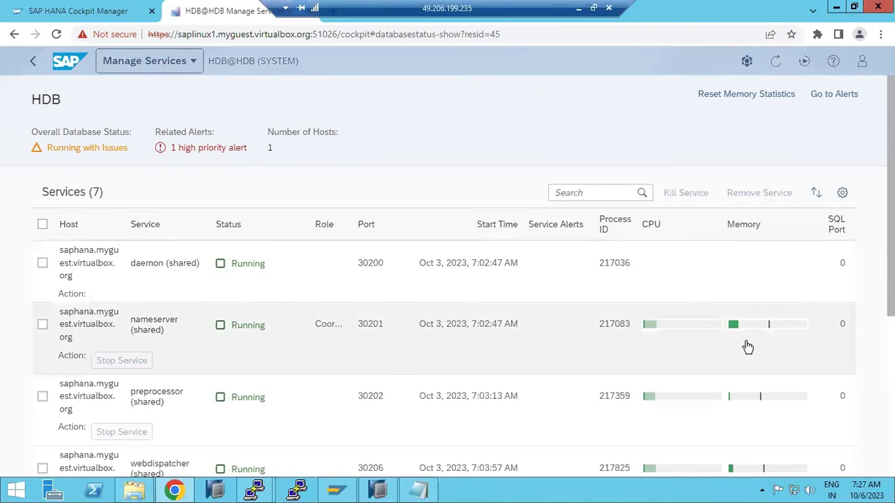
pyautogui.click(32, 63)
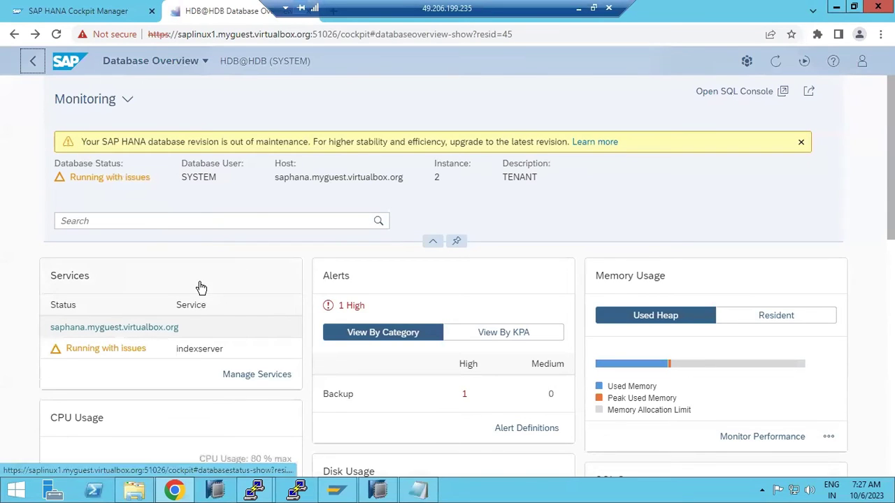
# - Scroll to the Monitoring card and choose Monitor table usage for HDB@HDB
pyautogui.scroll(-4, 200, 288)
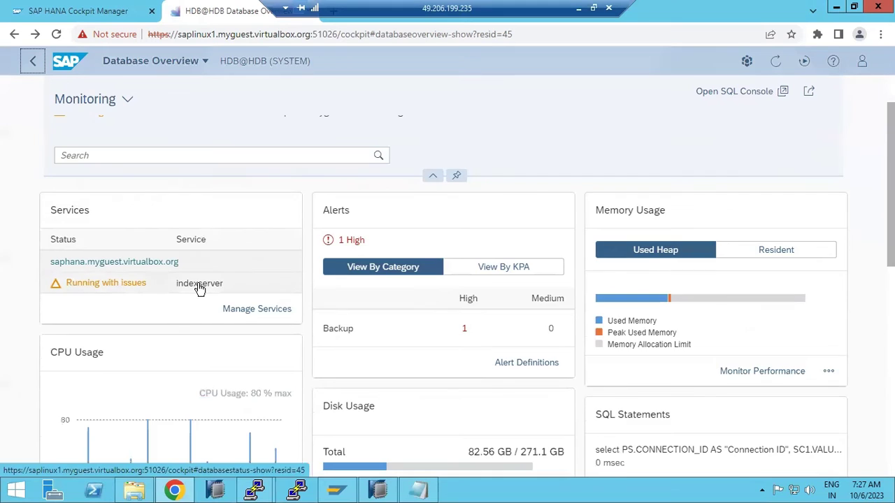
pyautogui.scroll(-1, 198, 292)
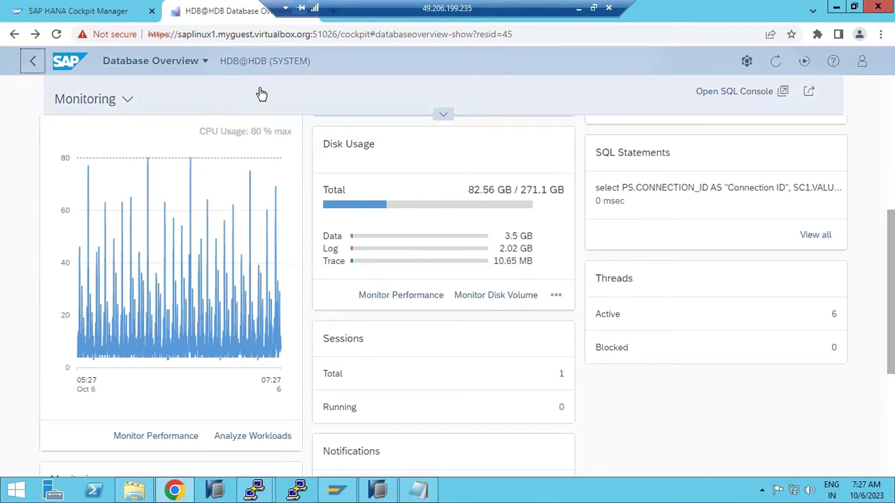
pyautogui.scroll(-2, 280, 158)
pyautogui.scroll(-1, 280, 161)
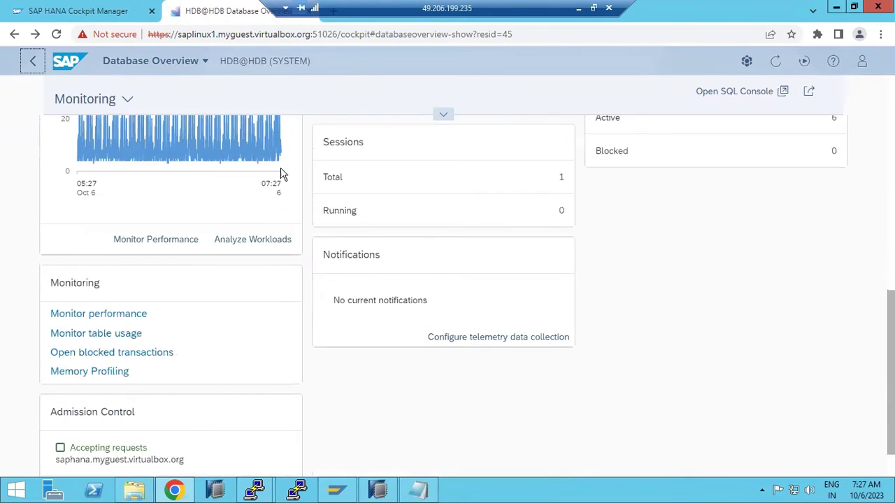
pyautogui.click(108, 336)
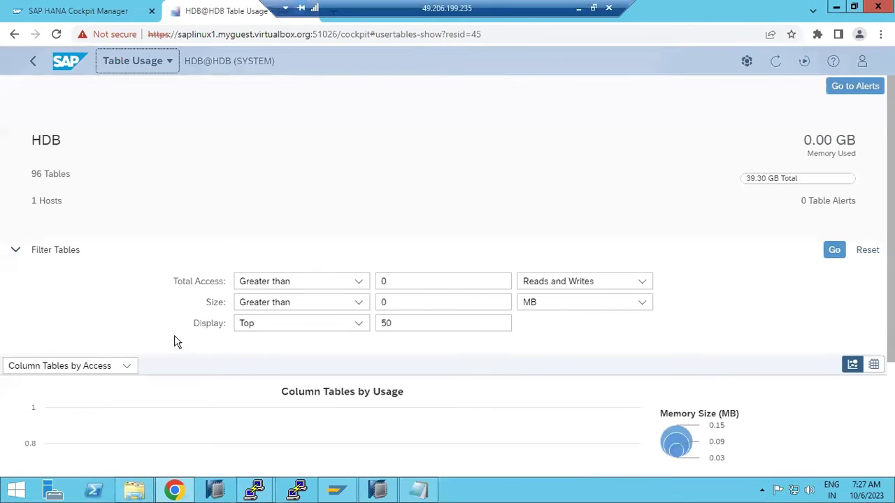
# - Review the Table Usage chart of 96 tables on 1 host, then go back to the overview
pyautogui.moveTo(35, 176); pyautogui.dragTo(54, 178)
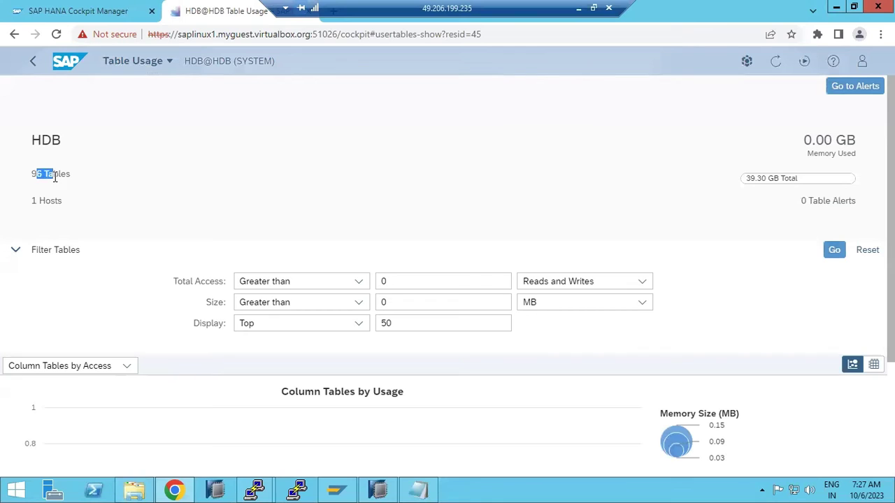
pyautogui.scroll(-3, 108, 270)
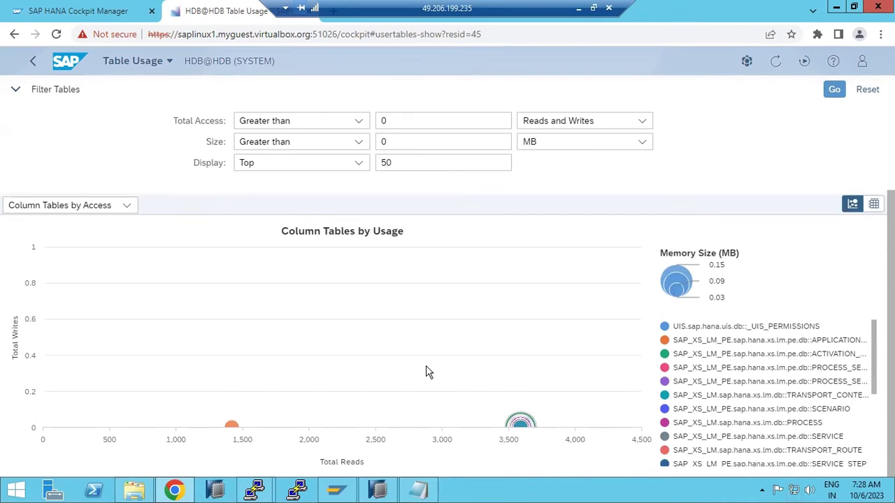
pyautogui.scroll(3, 428, 372)
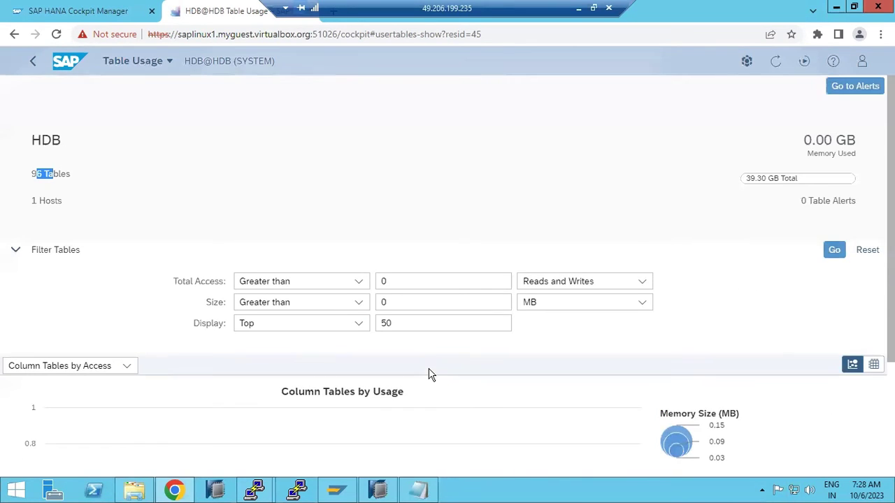
pyautogui.click(25, 65)
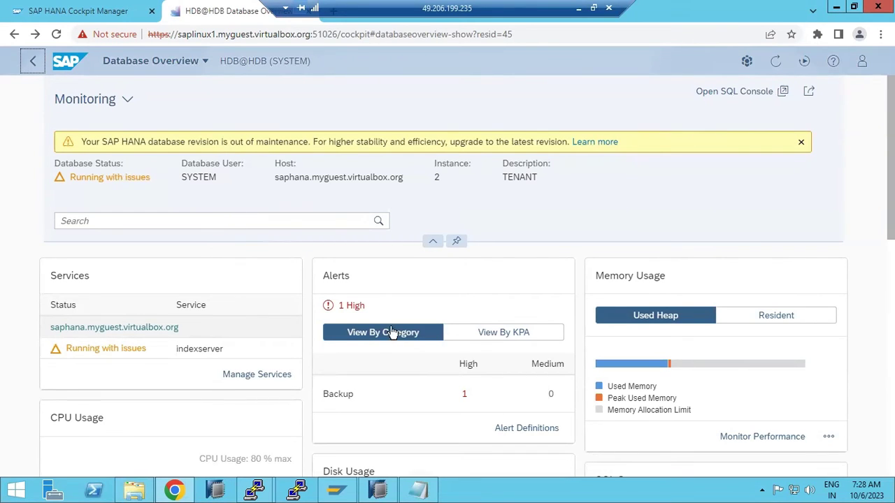
# - Glance at HANA Studio, then open the My Views list from the Monitoring view selector
pyautogui.click(378, 490)
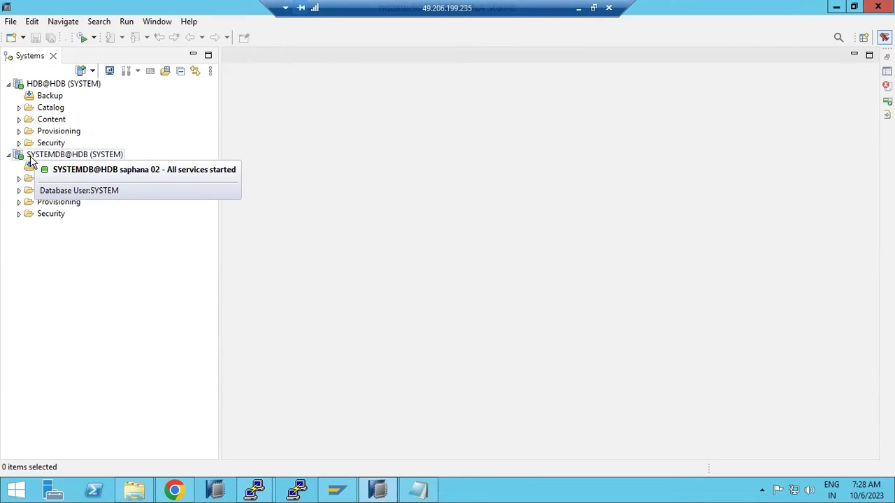
pyautogui.click(378, 489)
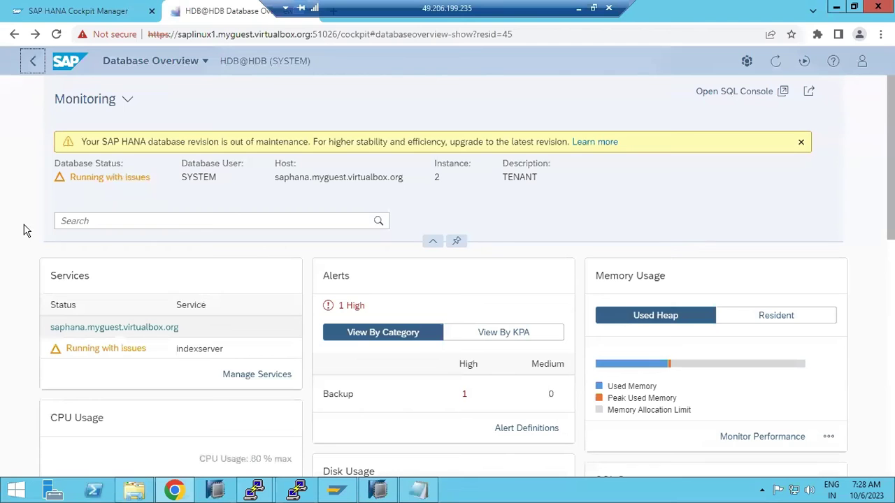
pyautogui.scroll(-4, 195, 297)
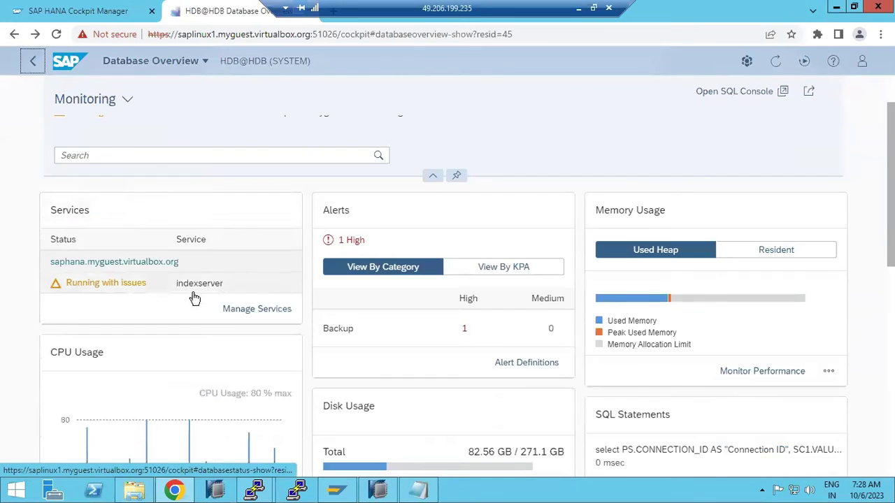
pyautogui.scroll(4, 194, 298)
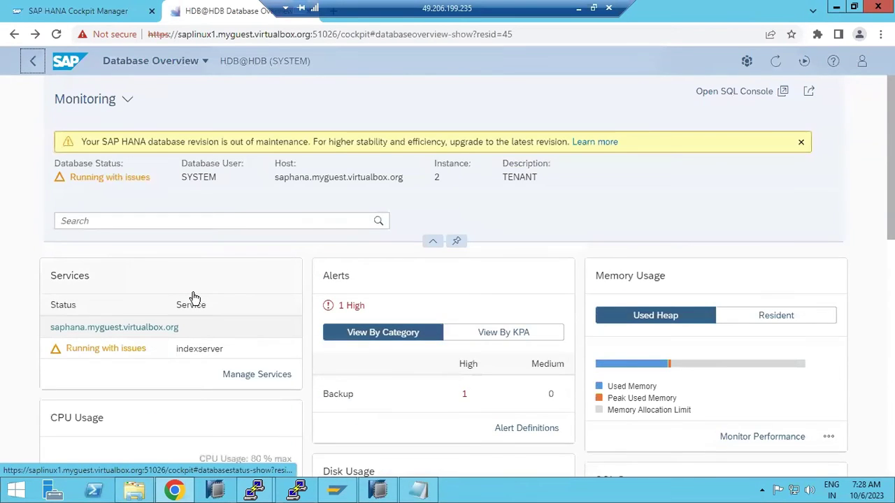
pyautogui.scroll(-8, 194, 299)
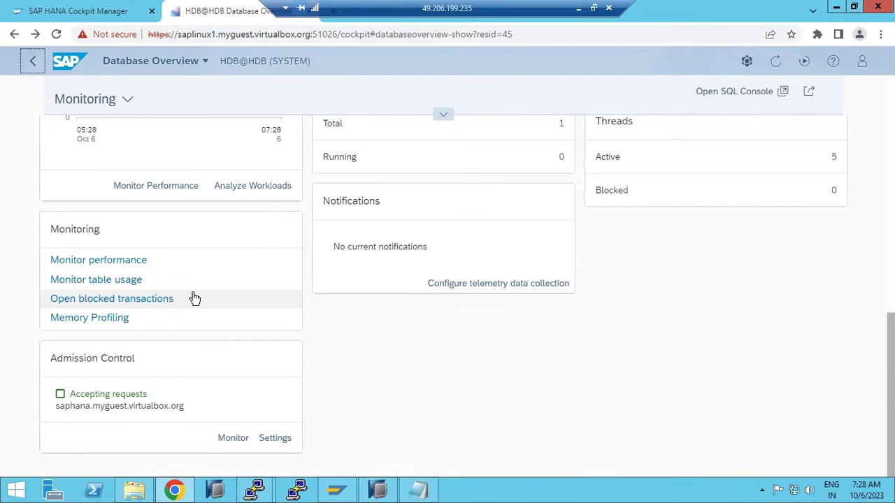
pyautogui.scroll(7, 194, 298)
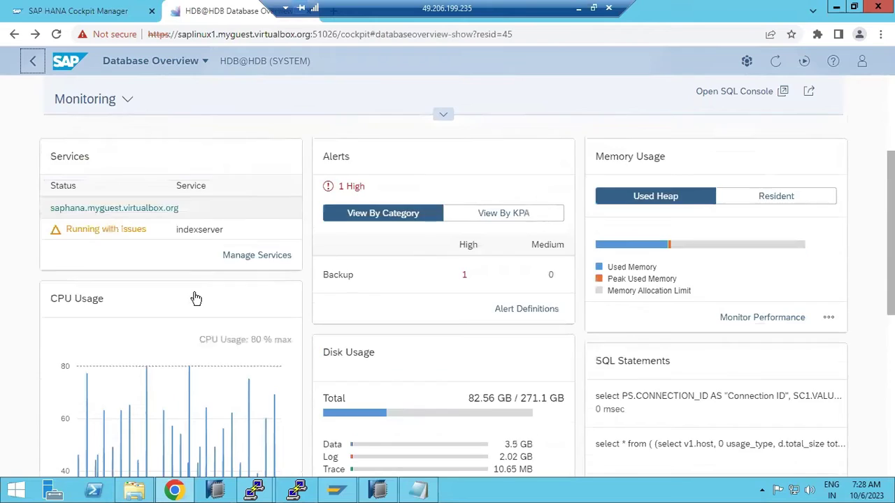
pyautogui.scroll(2, 196, 299)
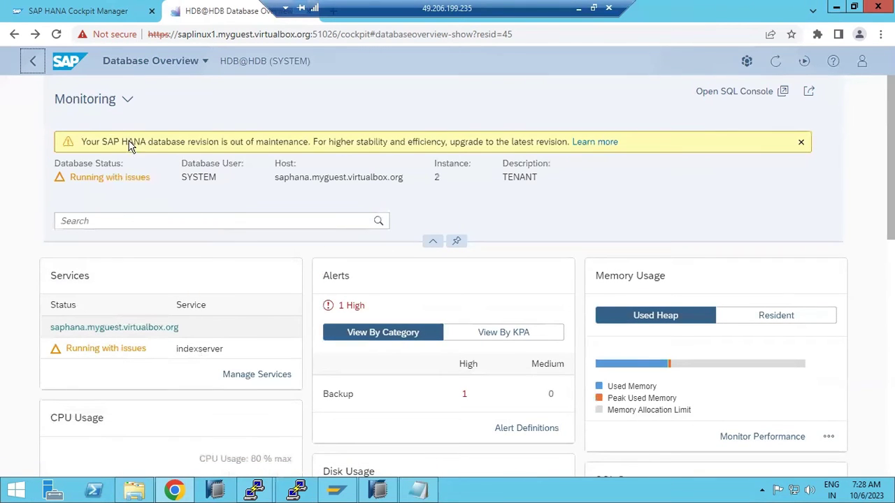
pyautogui.click(126, 98)
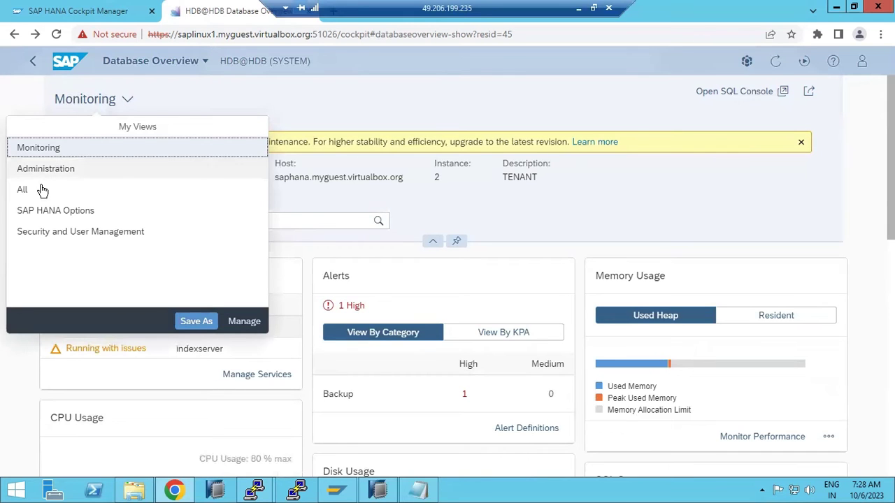
# - Select the All view and scroll down to the Capture and Replay Workload tiles
pyautogui.click(14, 189)
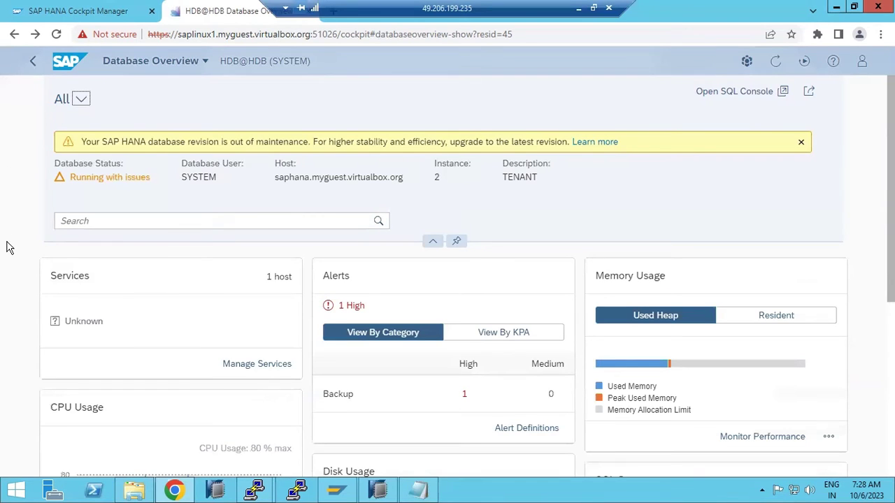
pyautogui.scroll(-1, 237, 264)
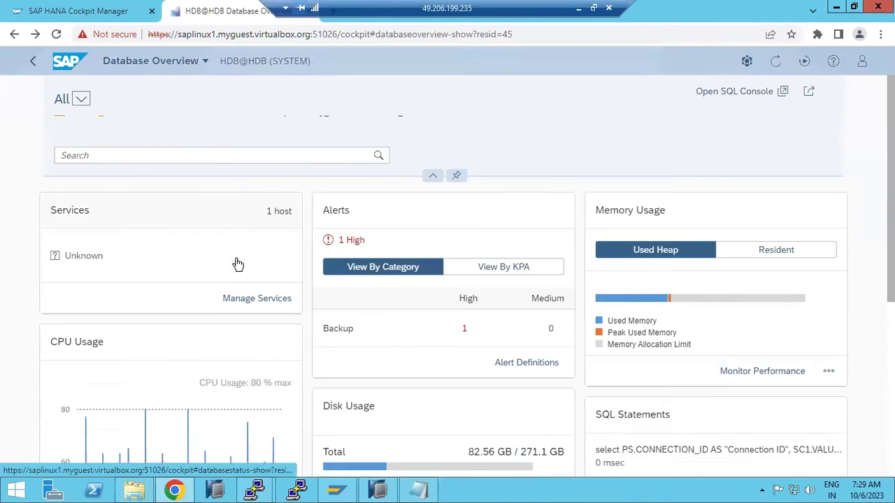
pyautogui.scroll(-5, 237, 263)
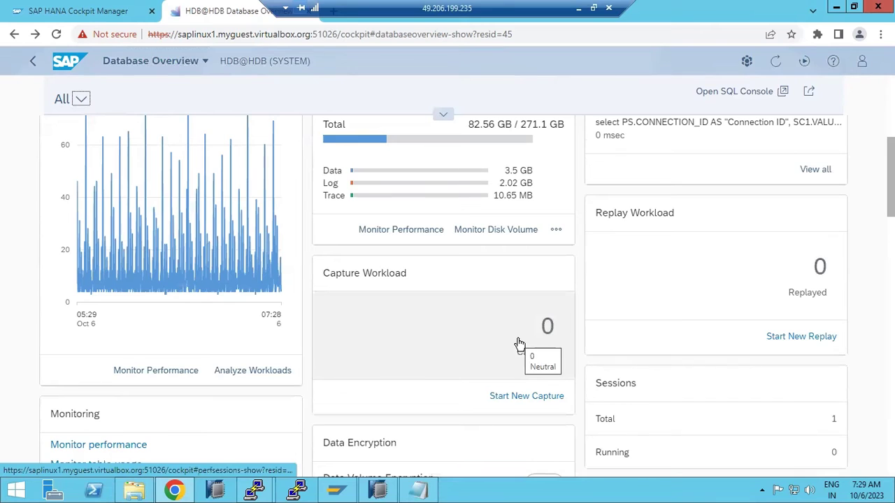
pyautogui.click(513, 397)
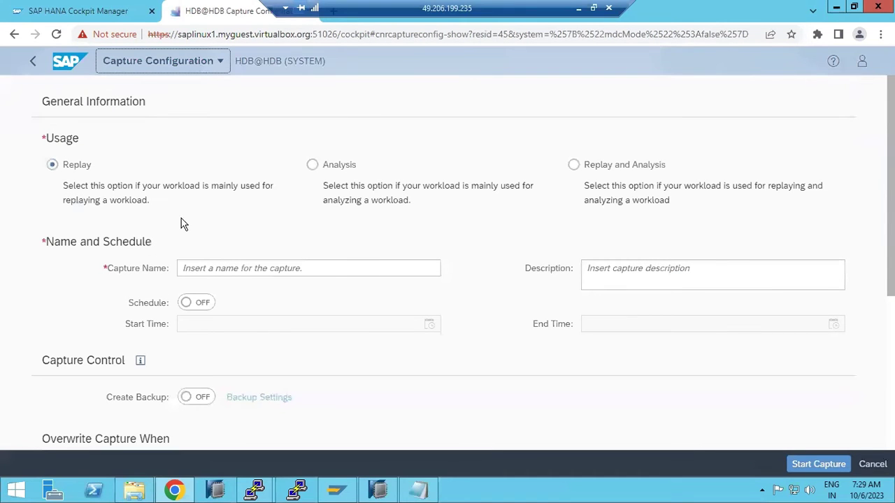
pyautogui.click(220, 267)
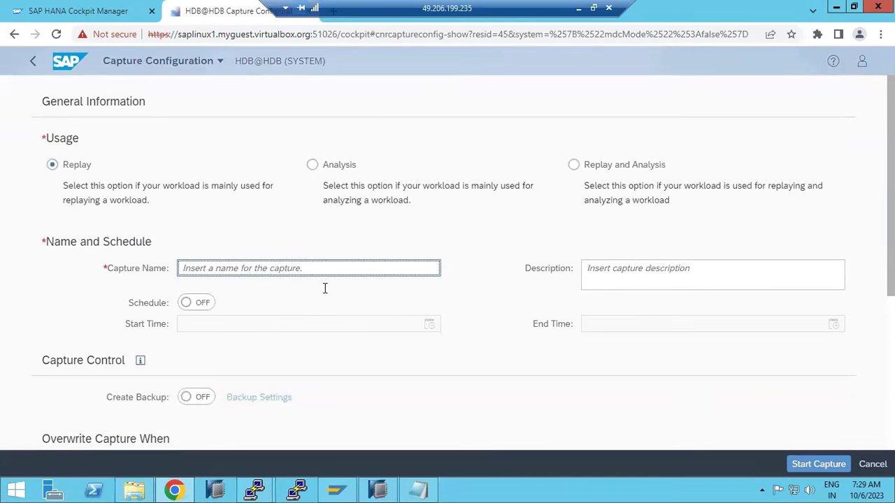
pyautogui.click(873, 464)
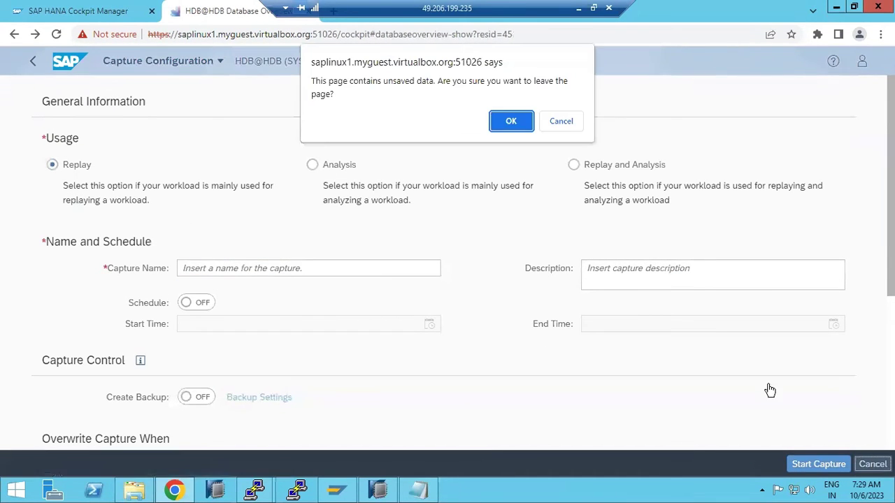
pyautogui.click(511, 127)
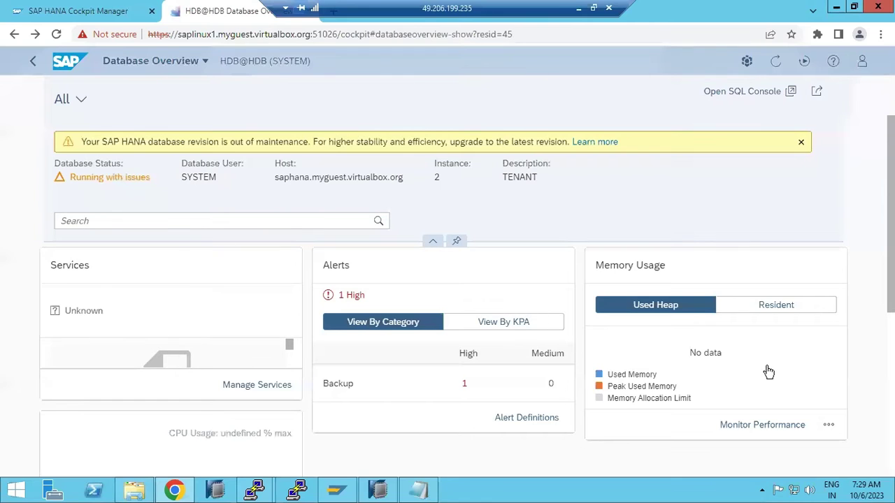
pyautogui.scroll(-3, 753, 344)
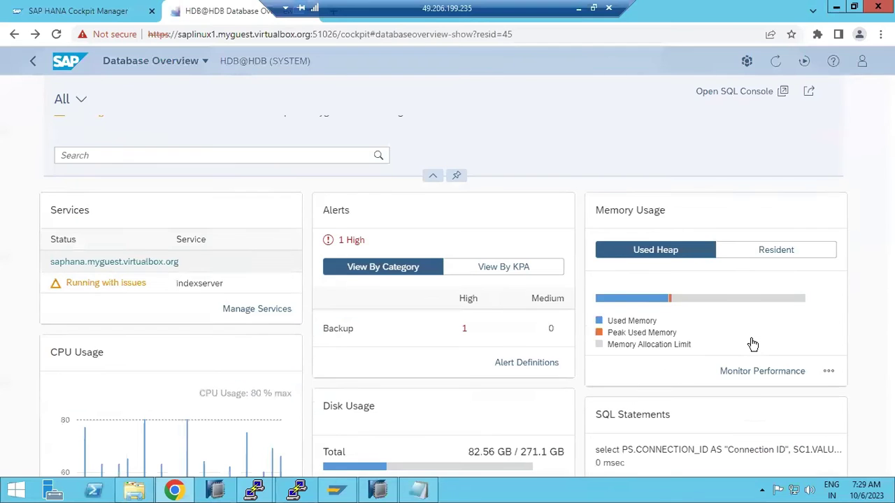
pyautogui.scroll(-2, 752, 344)
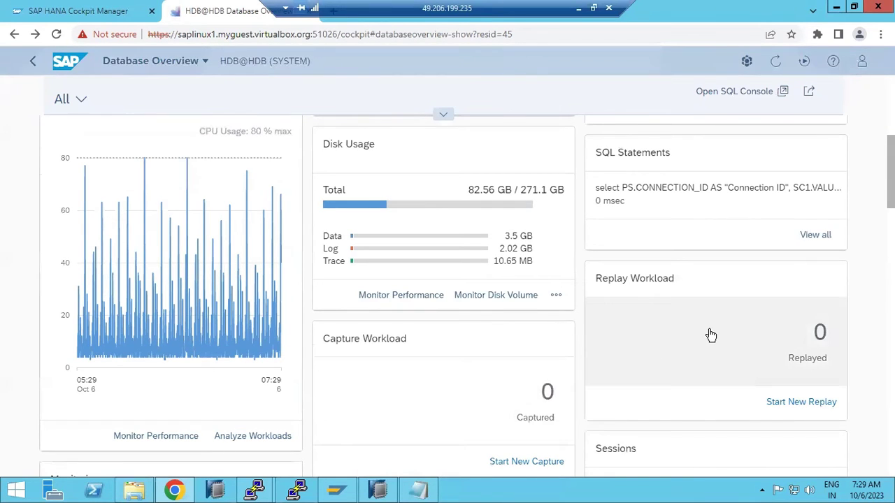
pyautogui.scroll(-1, 708, 336)
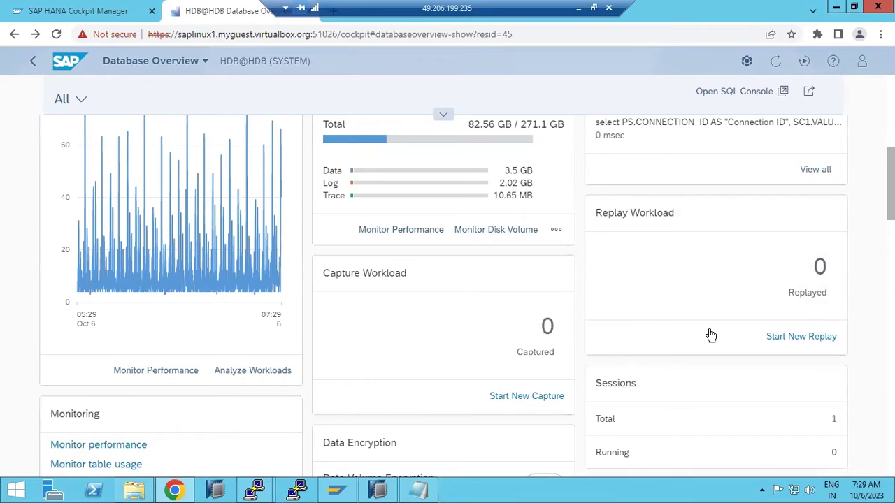
pyautogui.scroll(-1, 711, 335)
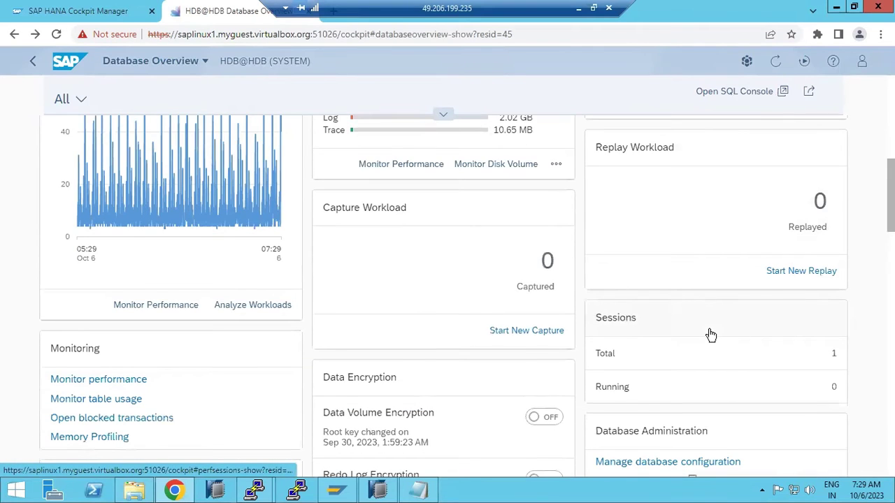
pyautogui.scroll(-1, 710, 335)
pyautogui.click(378, 491)
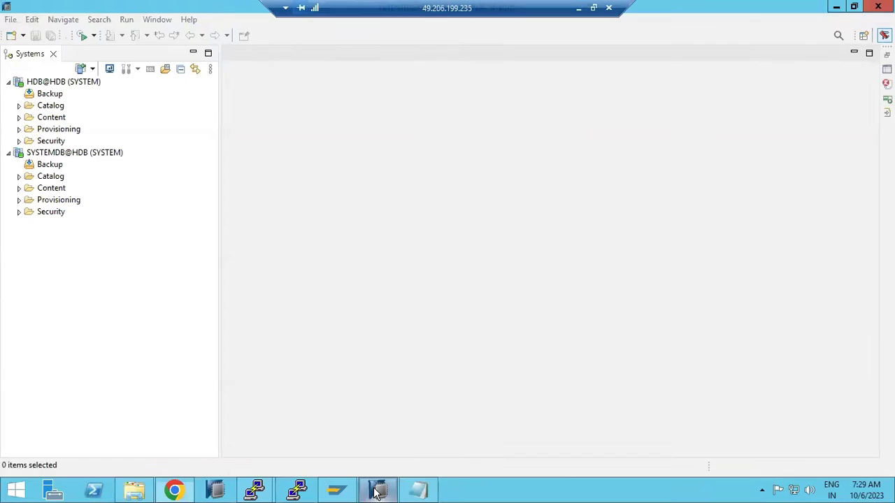
pyautogui.click(377, 491)
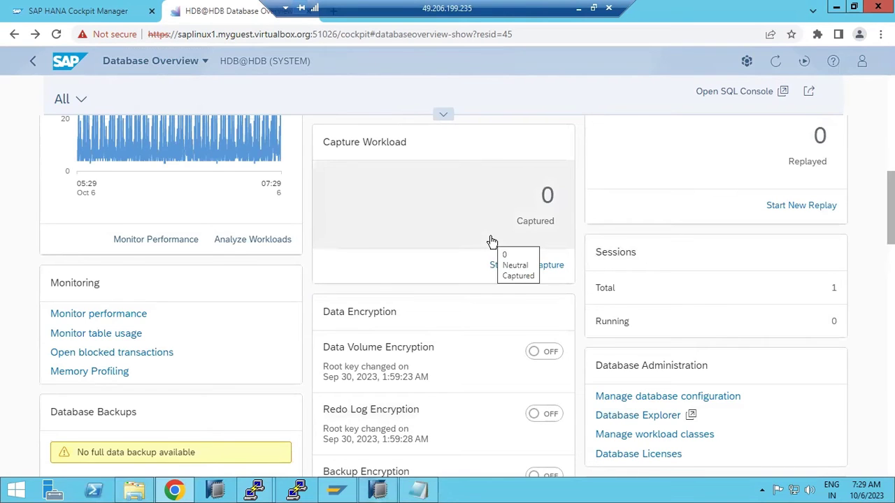
pyautogui.scroll(-2, 491, 242)
pyautogui.scroll(3, 491, 242)
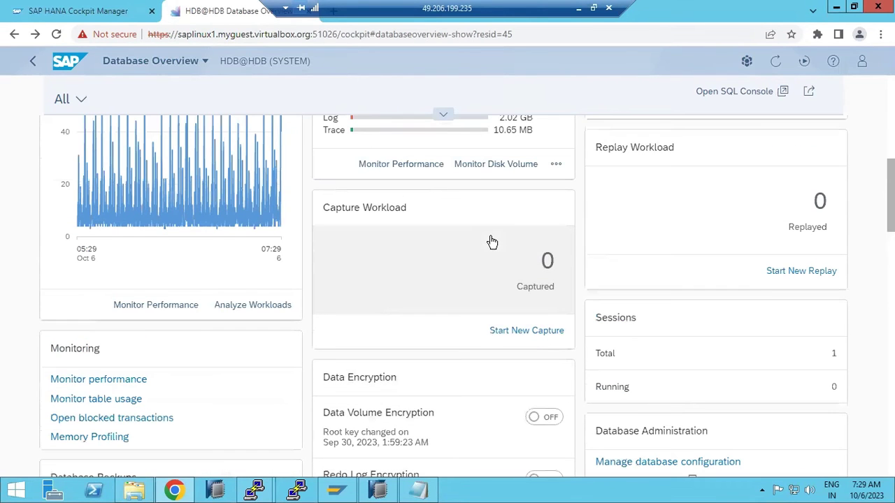
# - Start a new workload capture named ISSUE-1, keeping Replay usage, on HDB@HDB
pyautogui.click(531, 334)
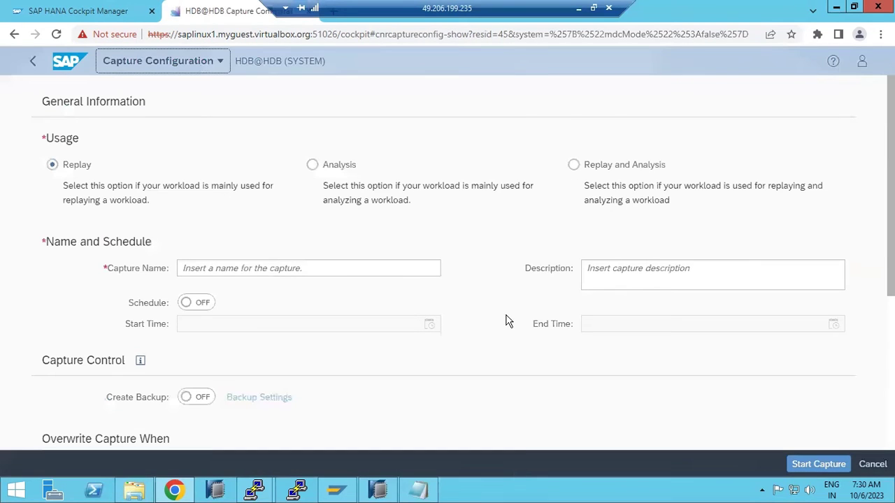
pyautogui.click(236, 271)
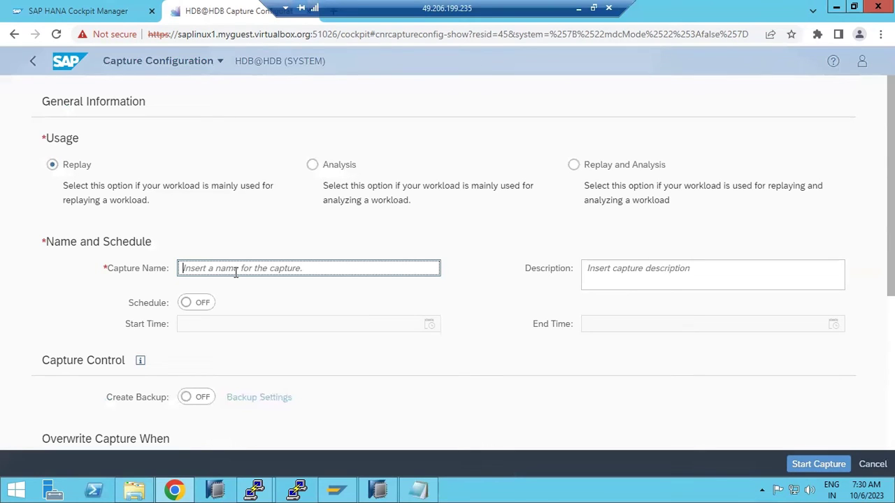
pyautogui.write('l')
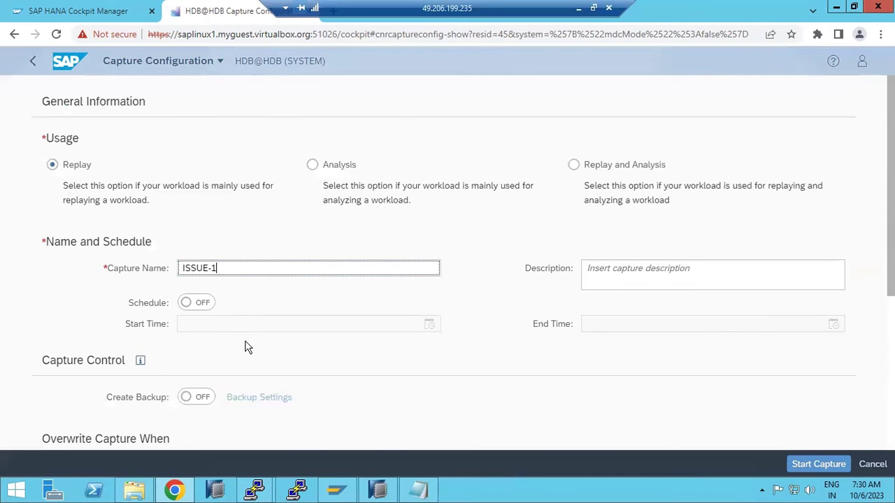
pyautogui.scroll(-1, 248, 347)
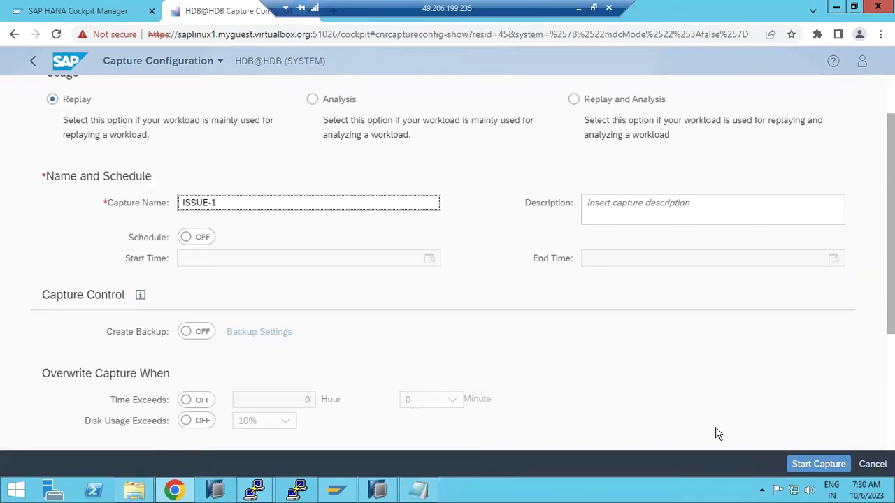
pyautogui.click(816, 465)
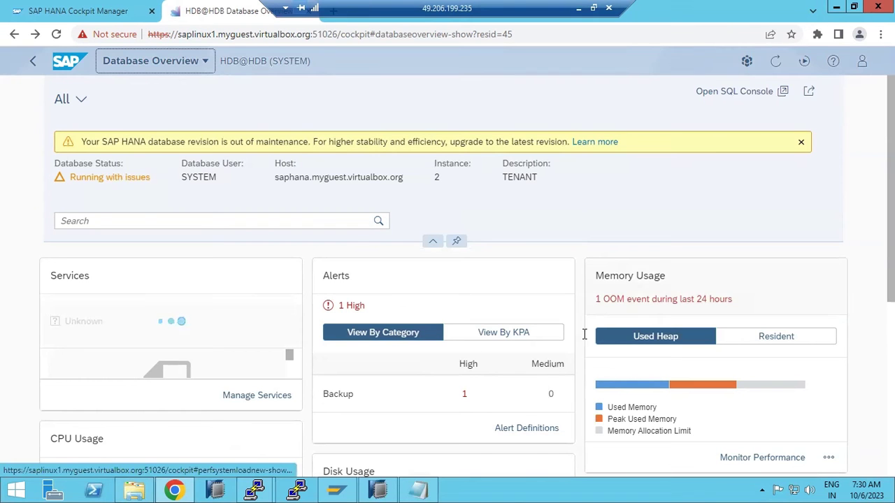
pyautogui.scroll(-2, 543, 363)
pyautogui.scroll(-3, 542, 362)
pyautogui.scroll(-1, 540, 361)
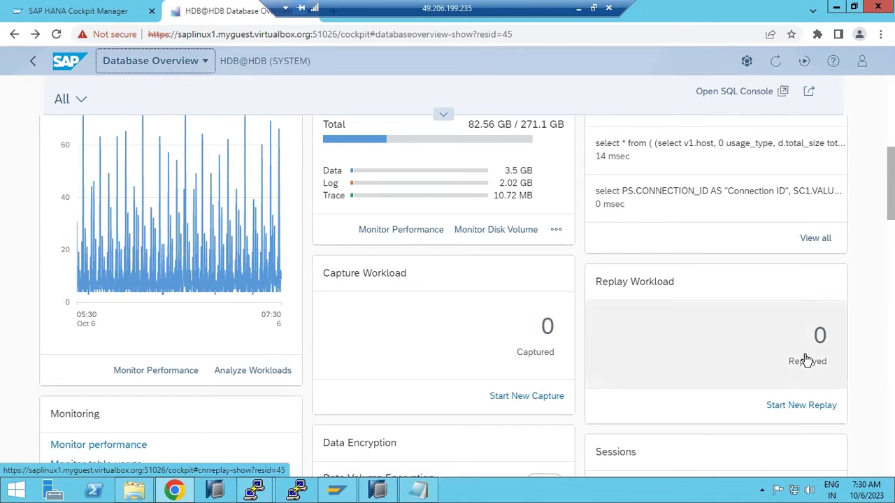
# - Open the failed ISSUE-1 capture's Workload Analysis report, read its performance analyzer error, and go back
pyautogui.click(490, 331)
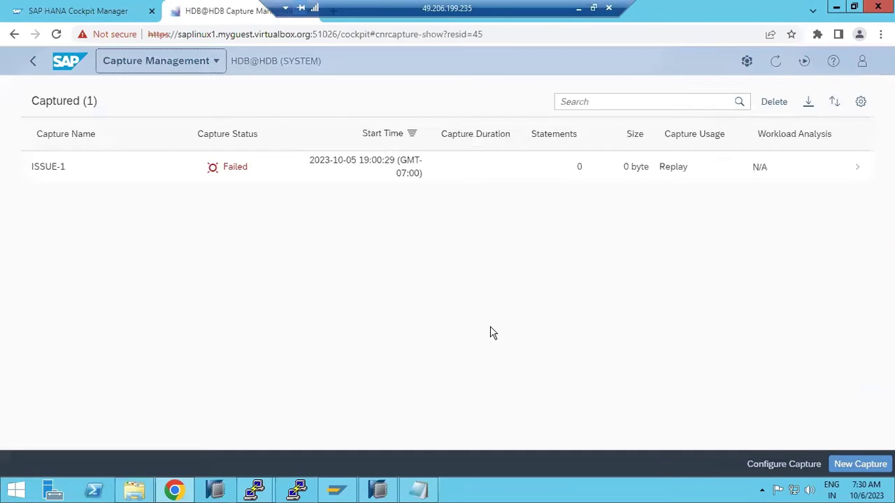
pyautogui.click(211, 169)
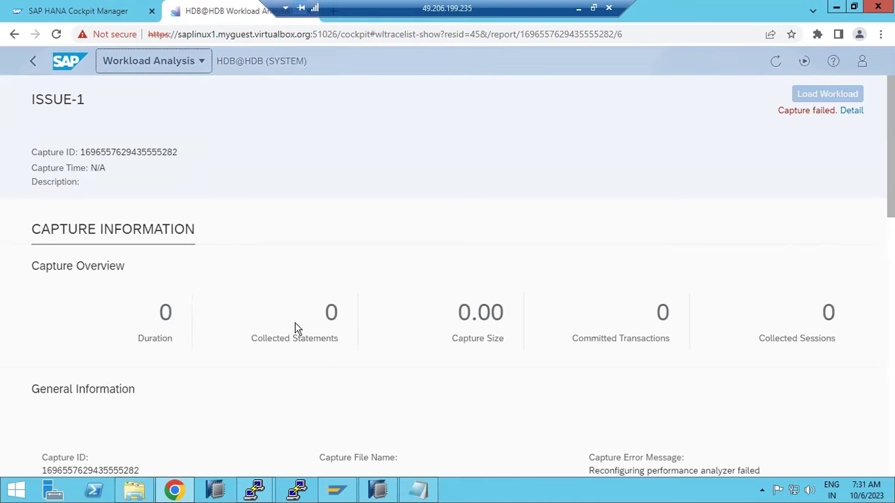
pyautogui.scroll(-3, 619, 380)
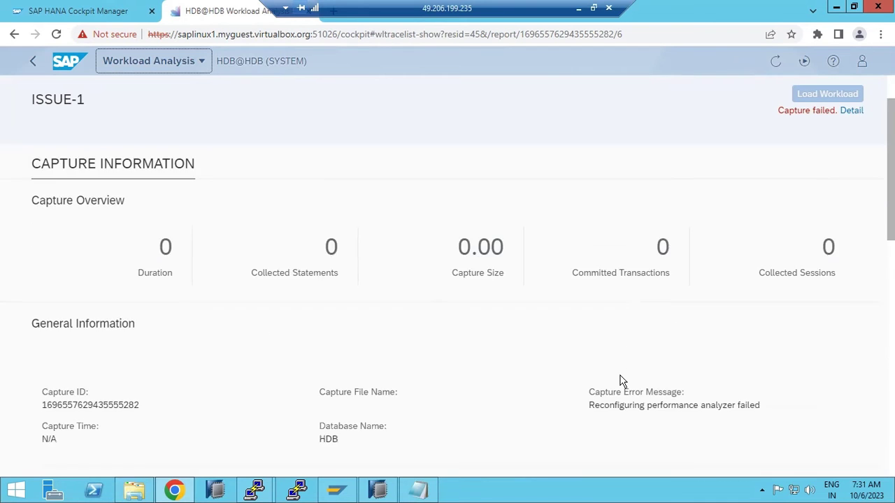
pyautogui.scroll(-6, 622, 380)
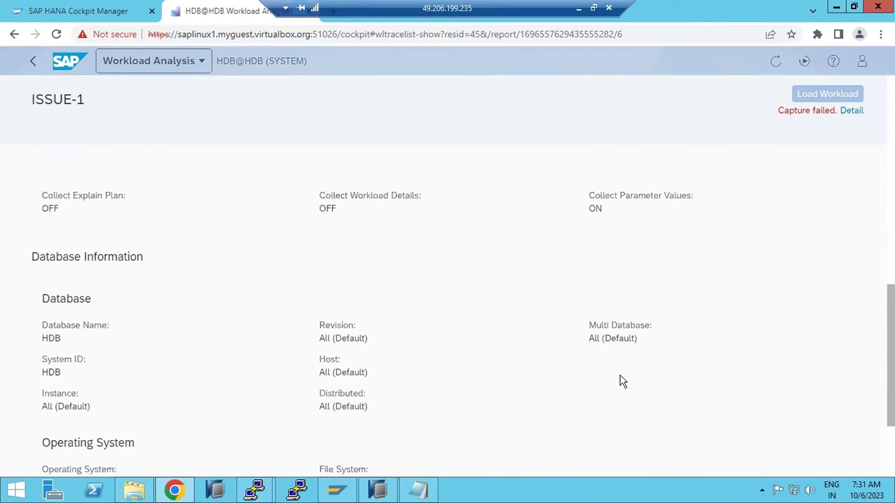
pyautogui.scroll(-2, 622, 381)
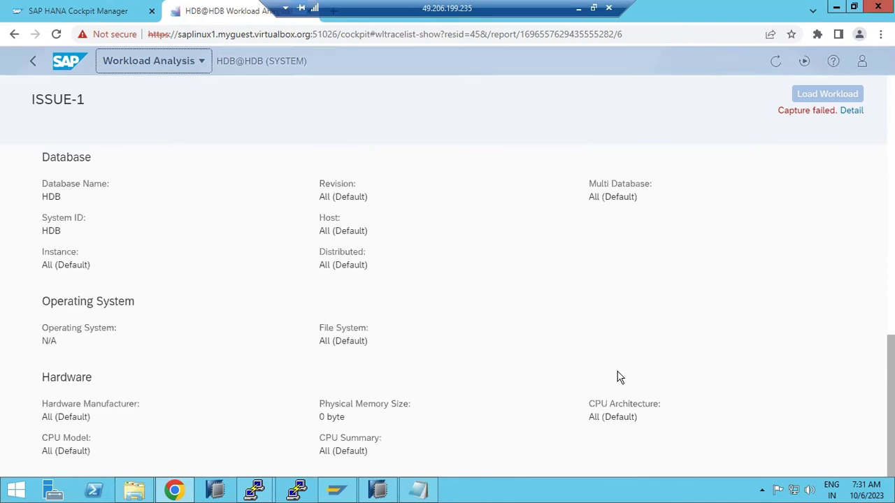
pyautogui.scroll(10, 617, 378)
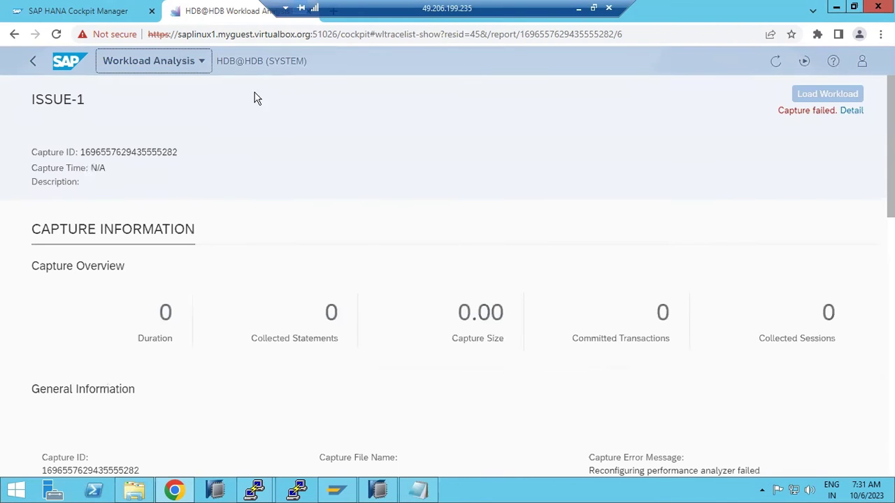
pyautogui.click(33, 61)
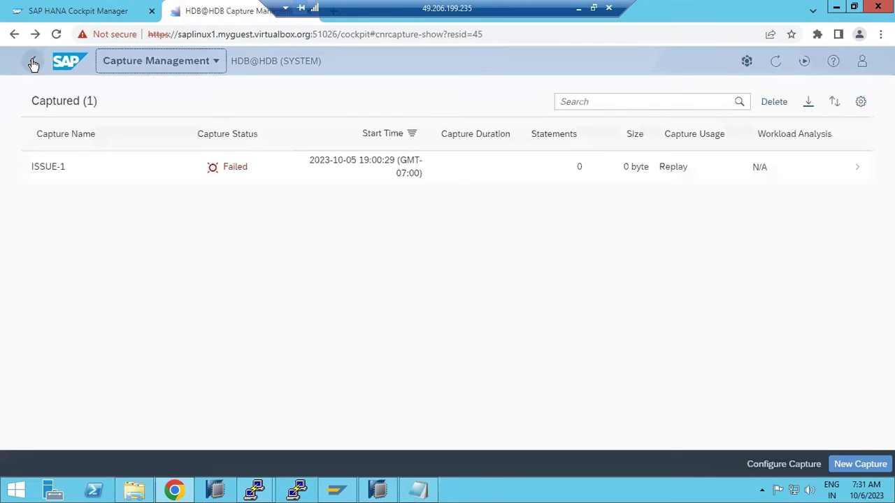
# - Go back to the HDB@HDB Database Overview and scroll to the missing full data backup warning
pyautogui.click(33, 63)
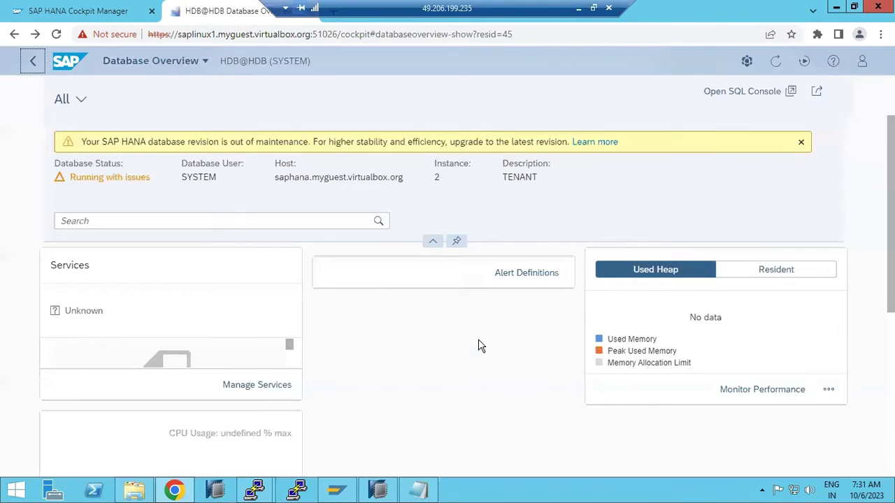
pyautogui.scroll(-1, 508, 394)
pyautogui.scroll(-5, 508, 394)
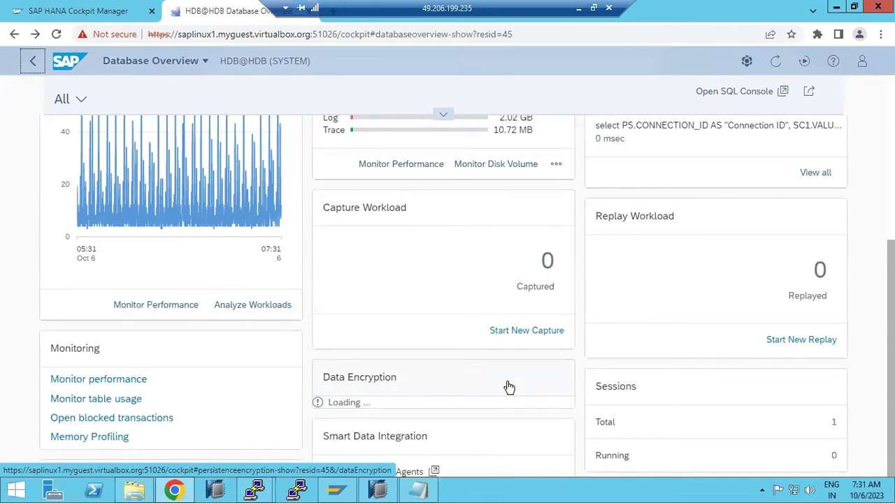
pyautogui.scroll(-1, 508, 388)
pyautogui.scroll(-3, 508, 388)
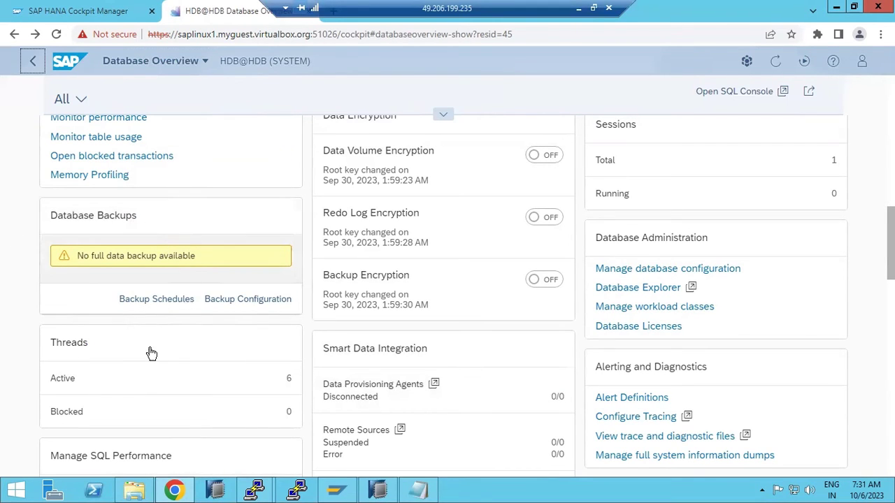
pyautogui.scroll(2, 178, 302)
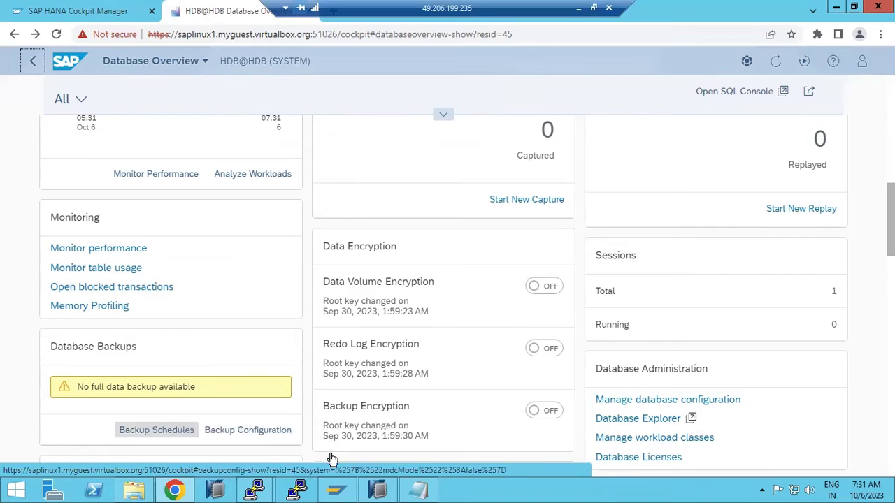
pyautogui.click(379, 491)
pyautogui.click(54, 154)
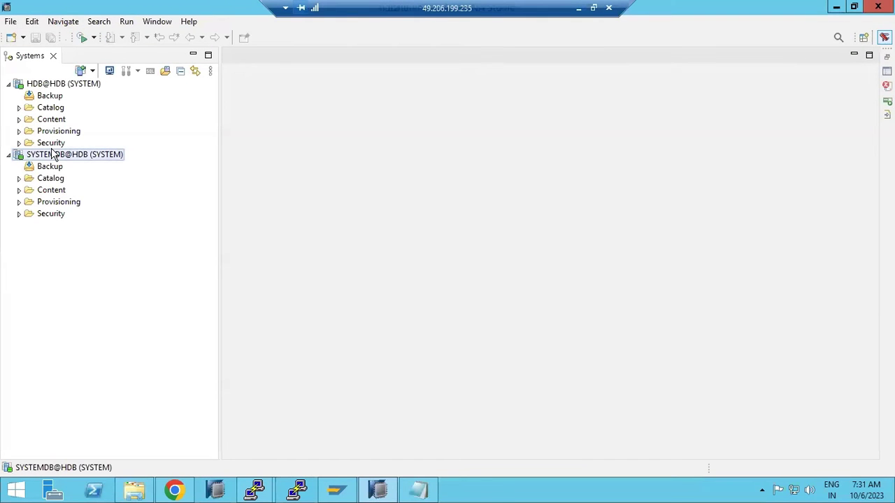
pyautogui.rightClick(53, 155)
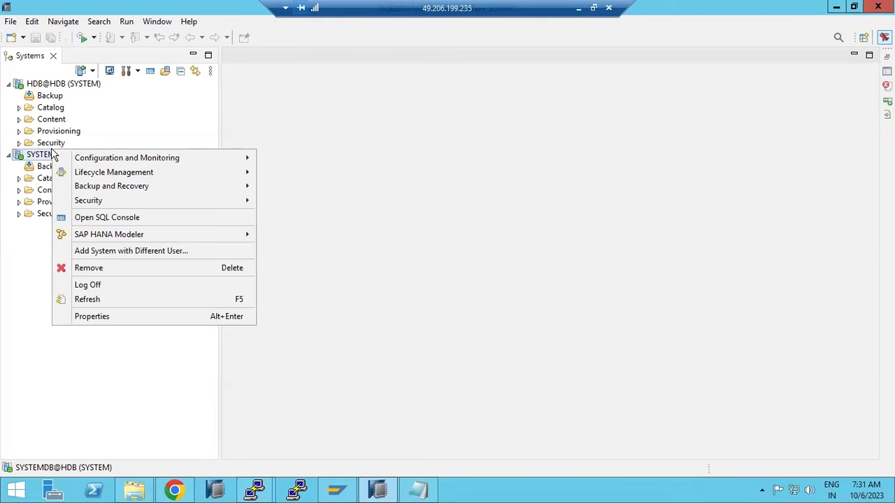
pyautogui.moveTo(248, 189)
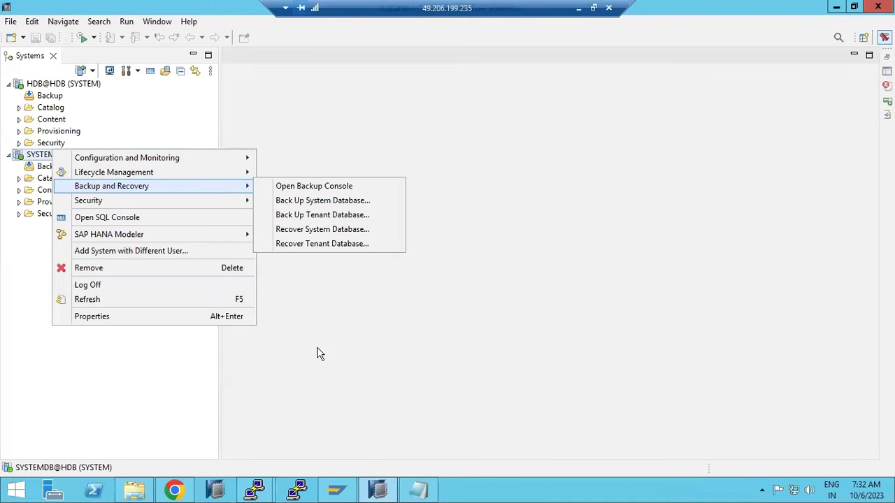
pyautogui.click(377, 489)
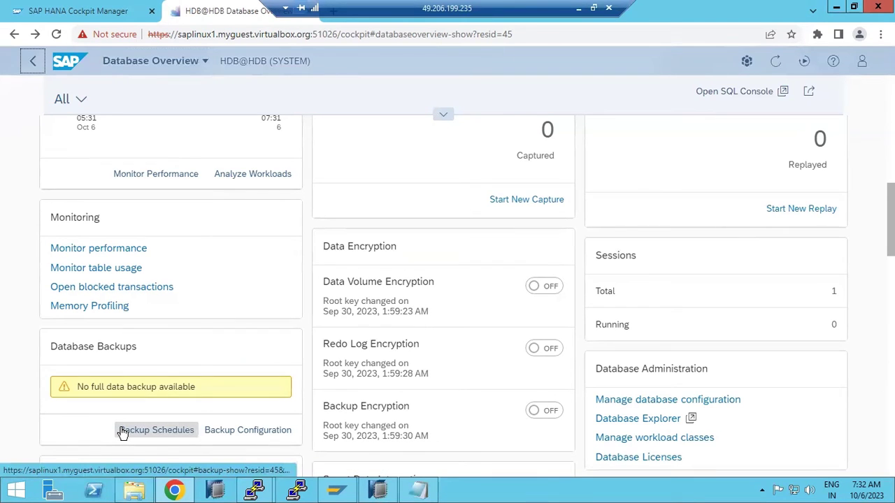
pyautogui.click(122, 431)
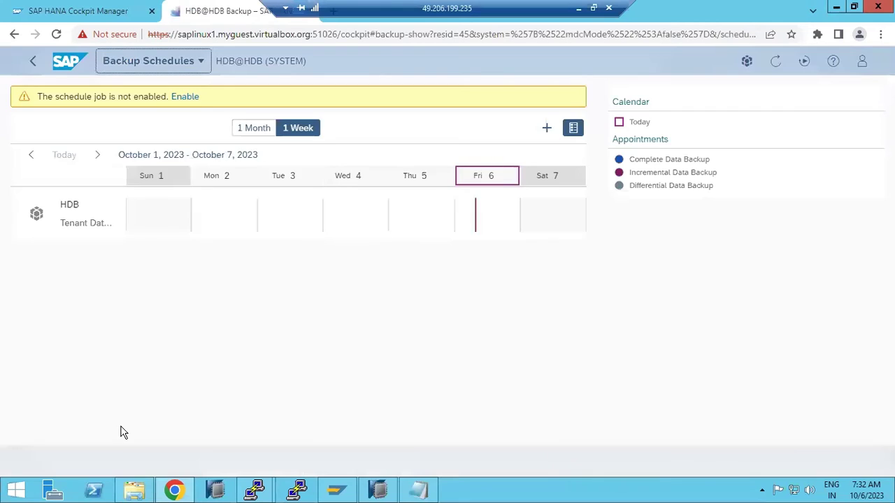
pyautogui.click(187, 98)
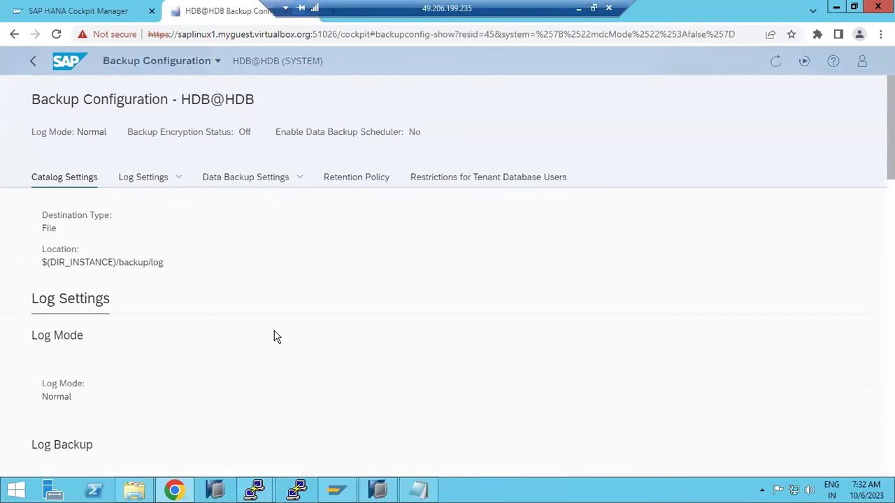
pyautogui.scroll(-3, 240, 303)
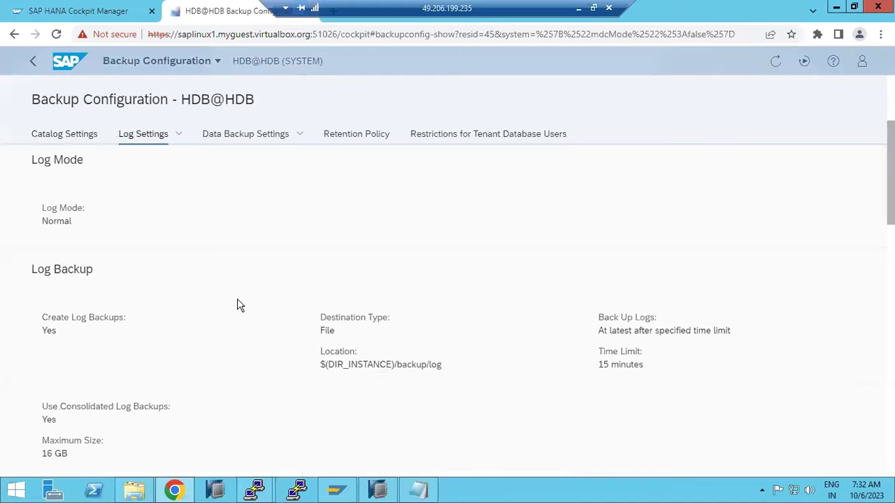
pyautogui.scroll(-5, 237, 300)
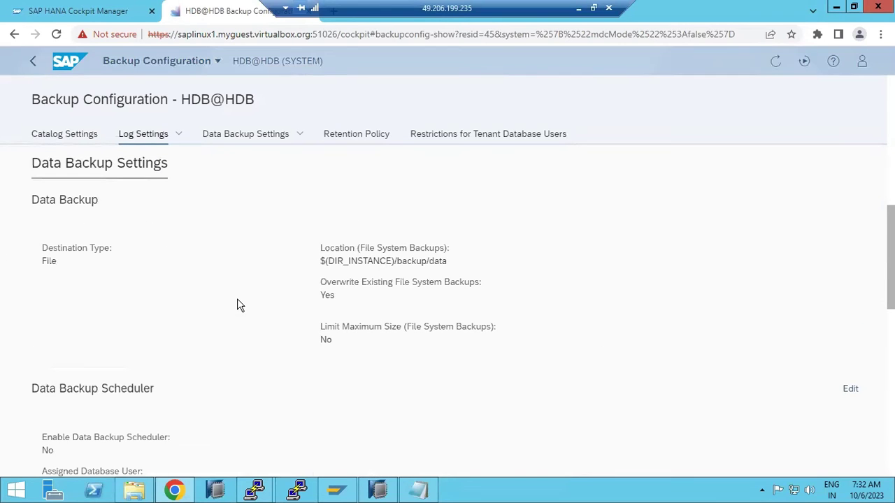
pyautogui.scroll(-3, 237, 301)
pyautogui.scroll(-5, 237, 304)
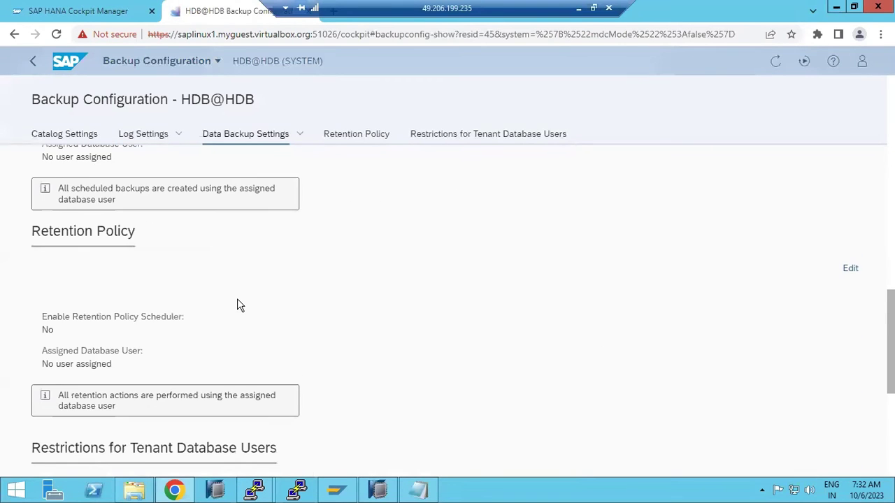
pyautogui.scroll(12, 246, 304)
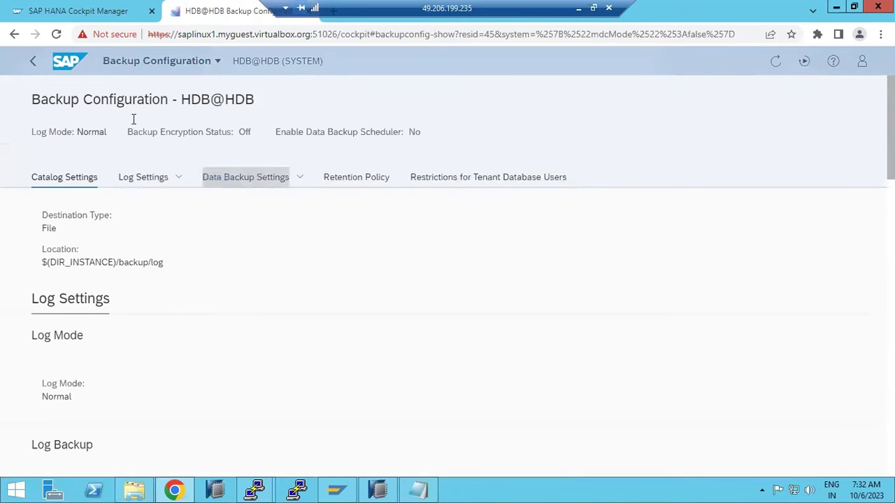
pyautogui.click(32, 61)
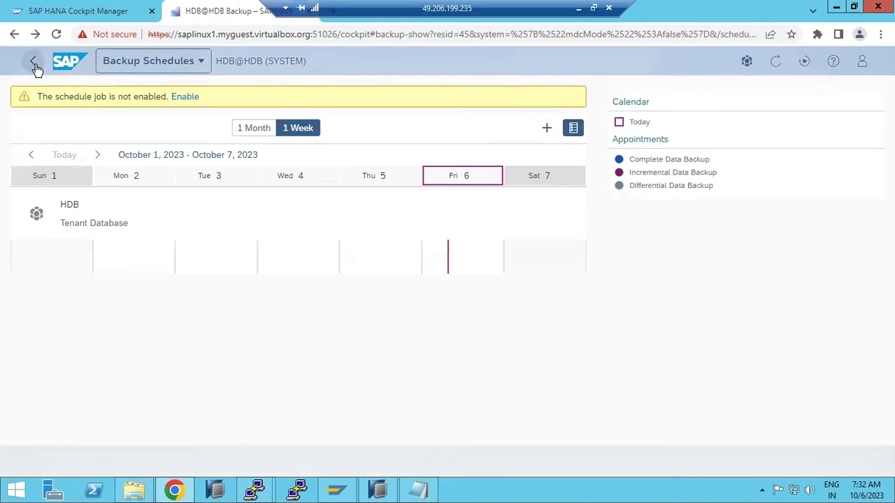
pyautogui.click(74, 60)
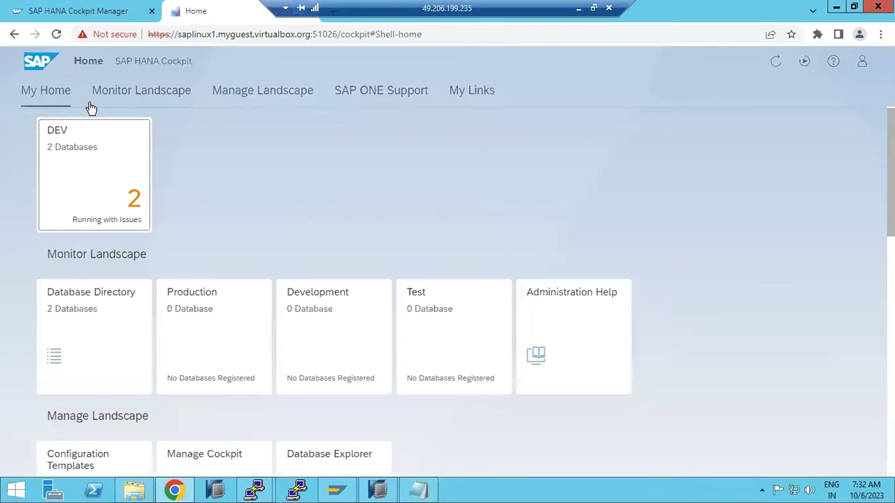
pyautogui.click(107, 182)
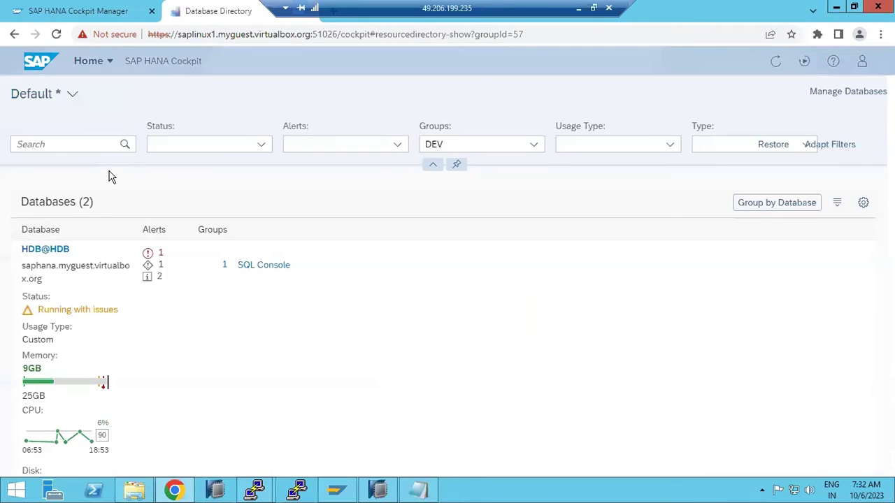
pyautogui.click(76, 278)
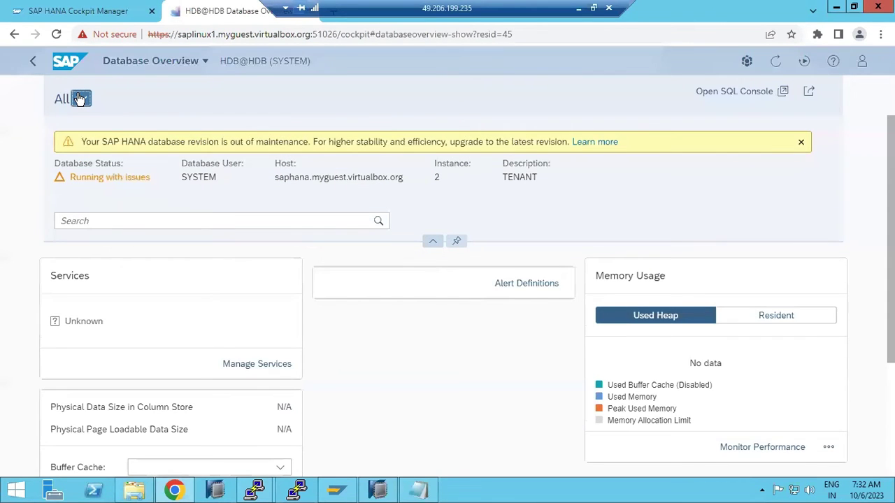
# - Choose Administration under My Views for HDB@HDB and scroll through the dashboard cards
pyautogui.click(80, 99)
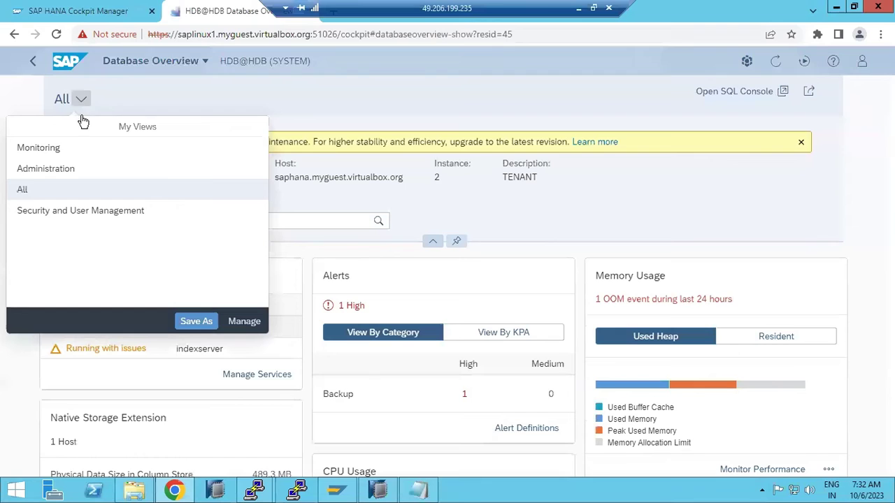
pyautogui.click(34, 175)
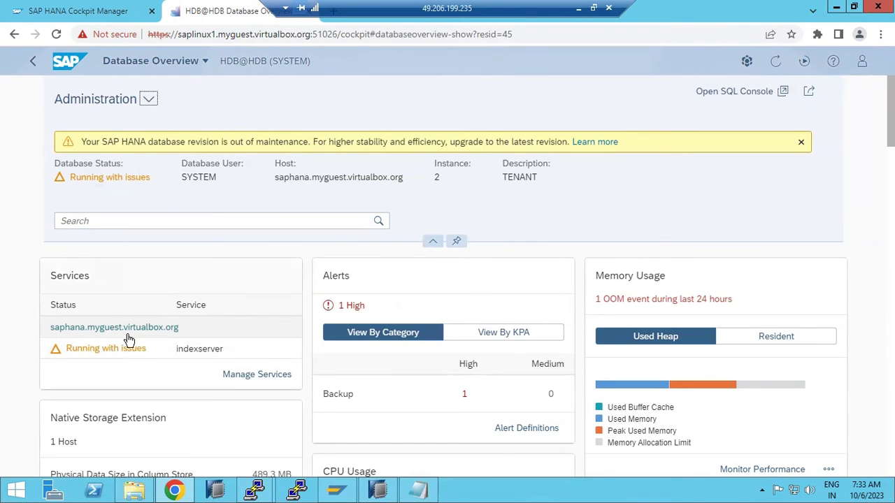
pyautogui.scroll(-4, 178, 406)
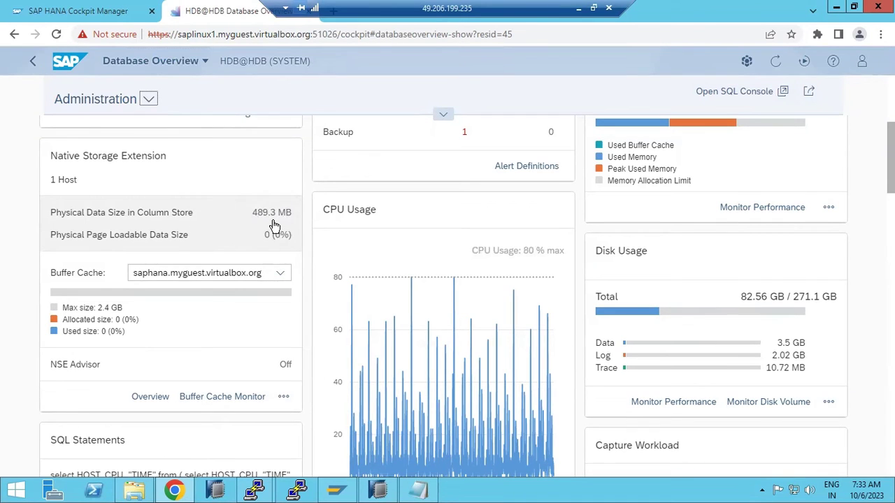
pyautogui.scroll(-1, 207, 362)
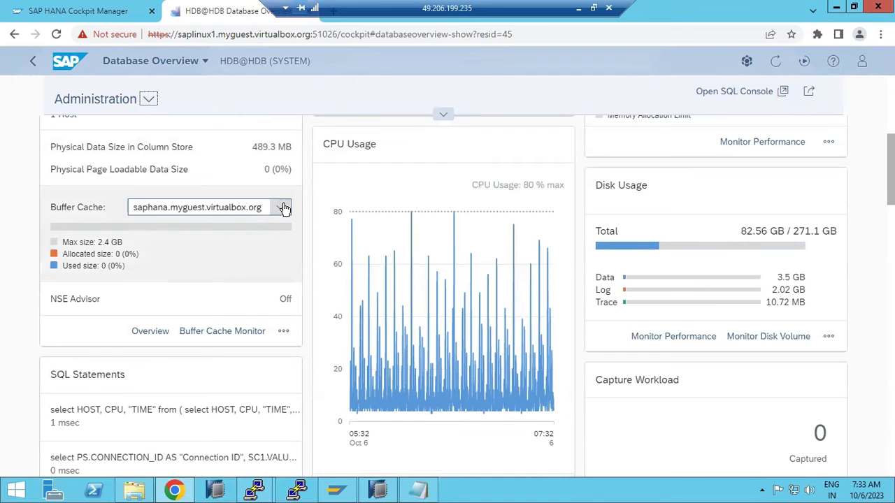
pyautogui.scroll(-3, 303, 404)
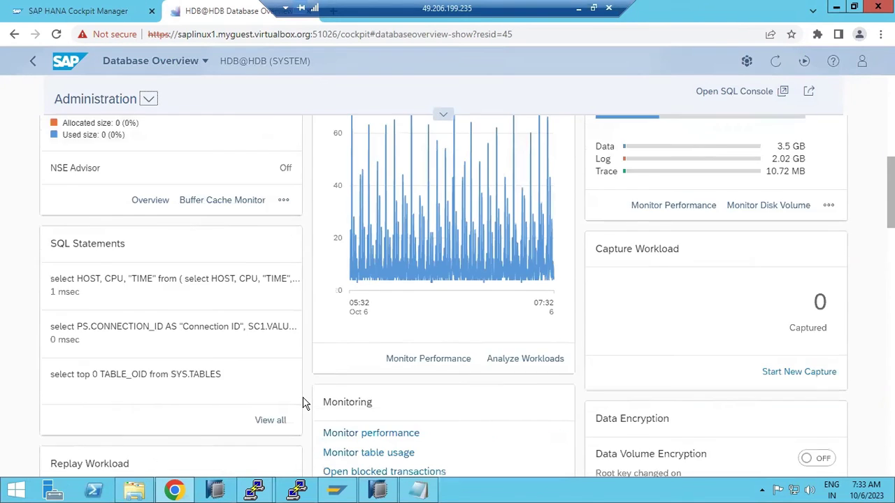
pyautogui.scroll(-1, 304, 404)
pyautogui.scroll(-2, 304, 404)
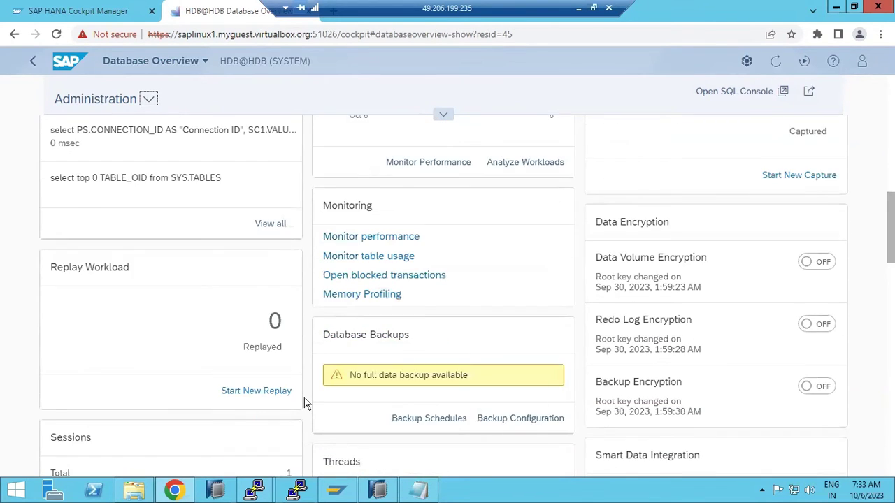
pyautogui.scroll(-3, 397, 301)
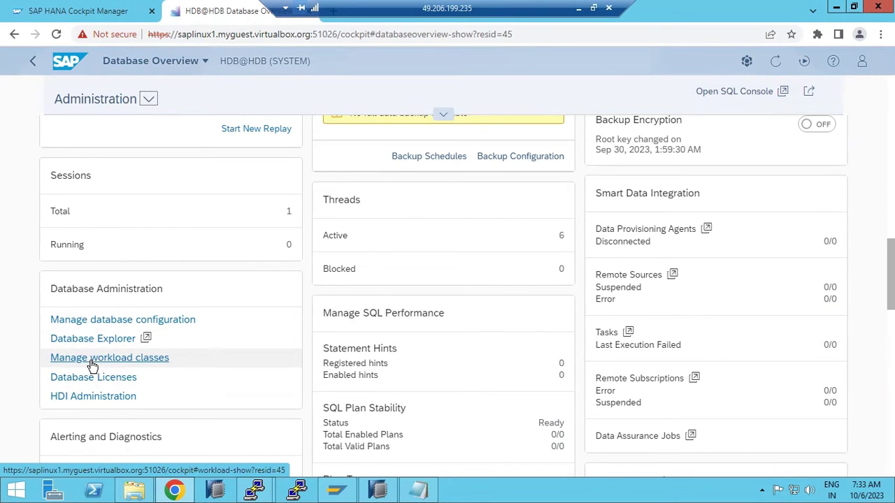
pyautogui.scroll(-2, 93, 365)
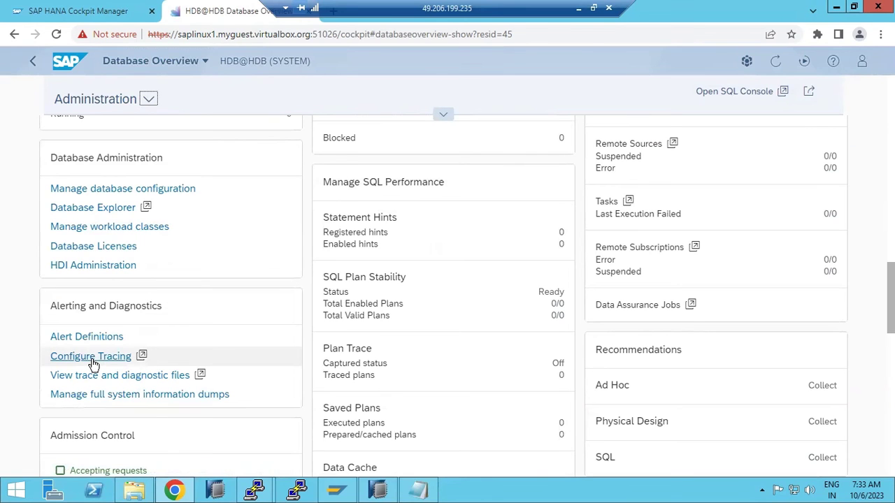
# - Open Manage workload classes, inspect the Create form's memory and thread limit fields, then cancel
pyautogui.click(89, 228)
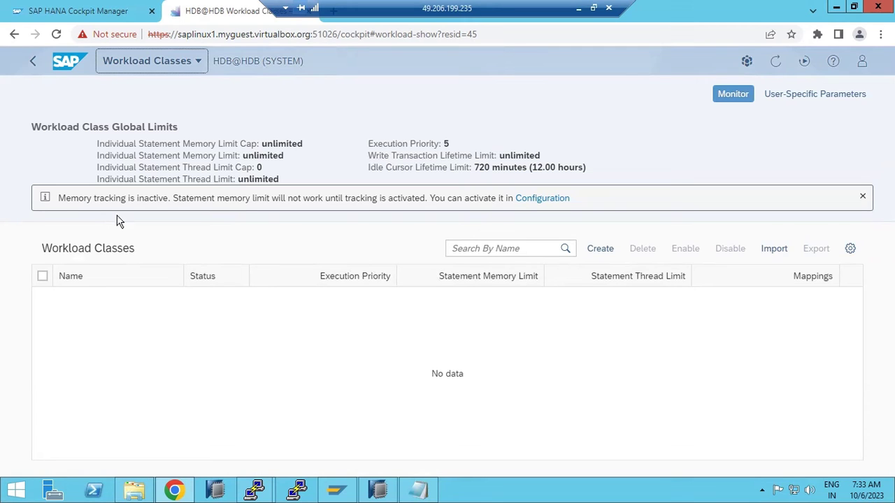
pyautogui.click(598, 253)
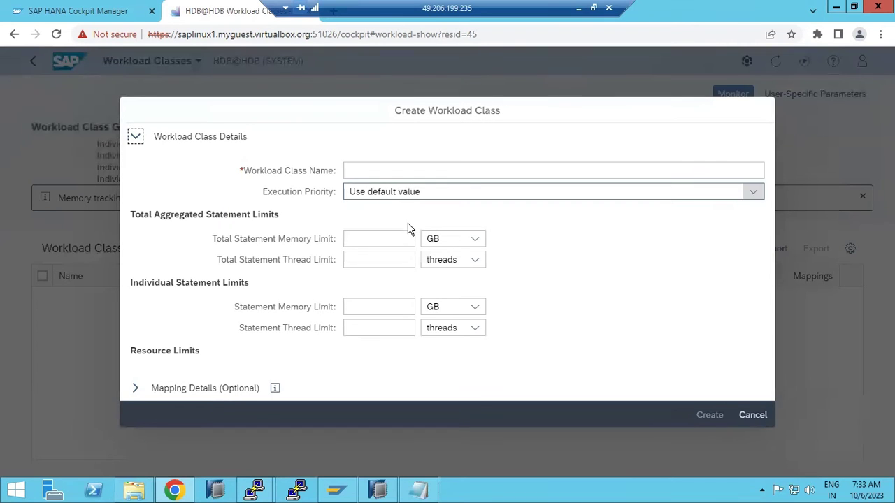
pyautogui.click(371, 329)
pyautogui.click(353, 309)
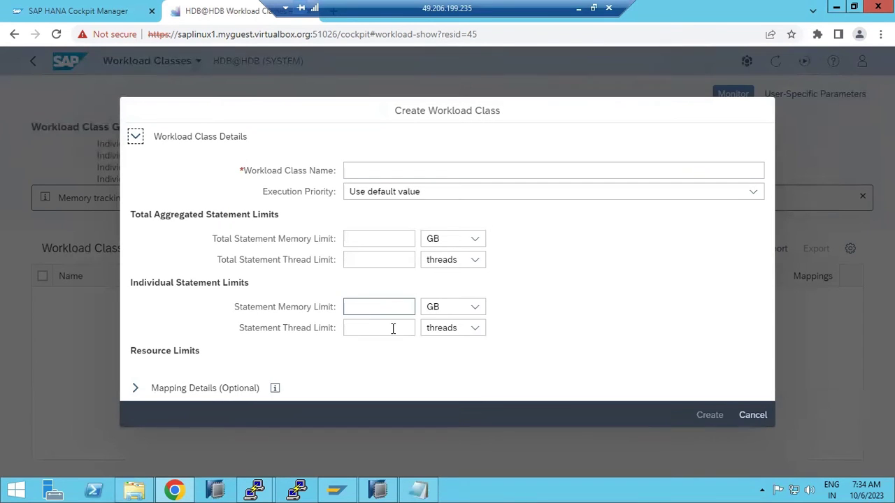
pyautogui.click(753, 414)
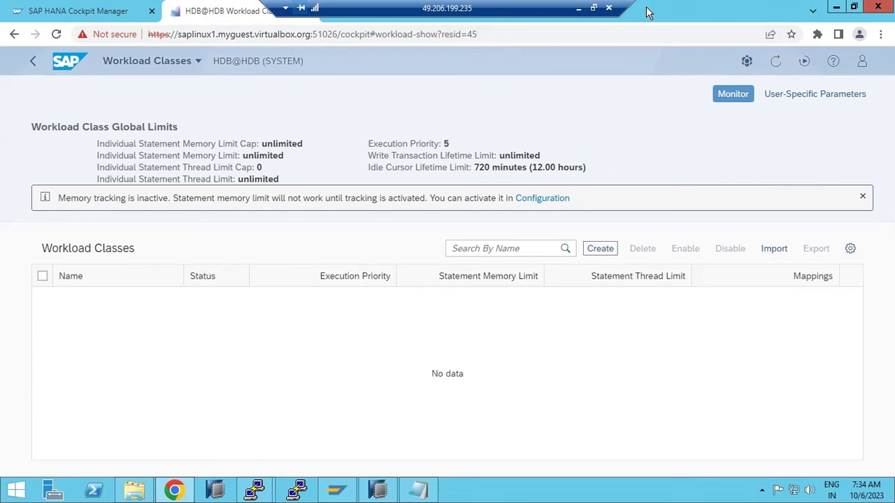
pyautogui.moveTo(47, 131); pyautogui.dragTo(178, 131)
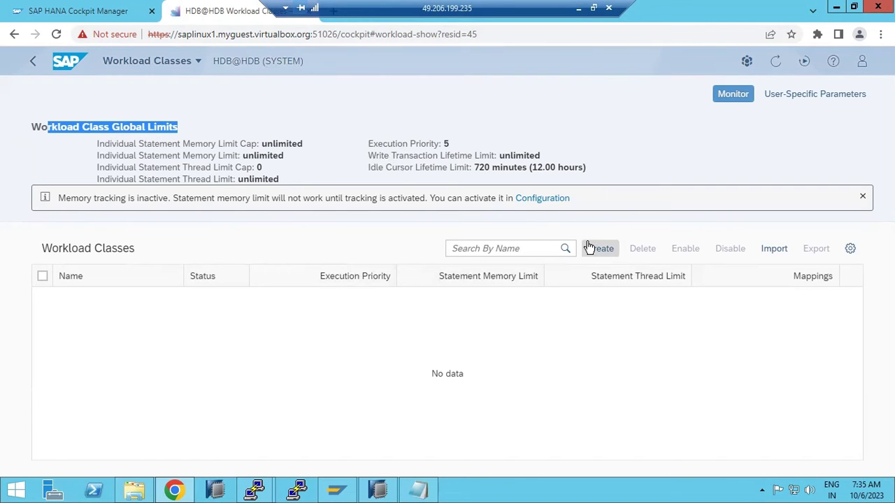
# - Go back to the HDB@HDB Database Overview and scroll to the Database Administration card
pyautogui.click(33, 63)
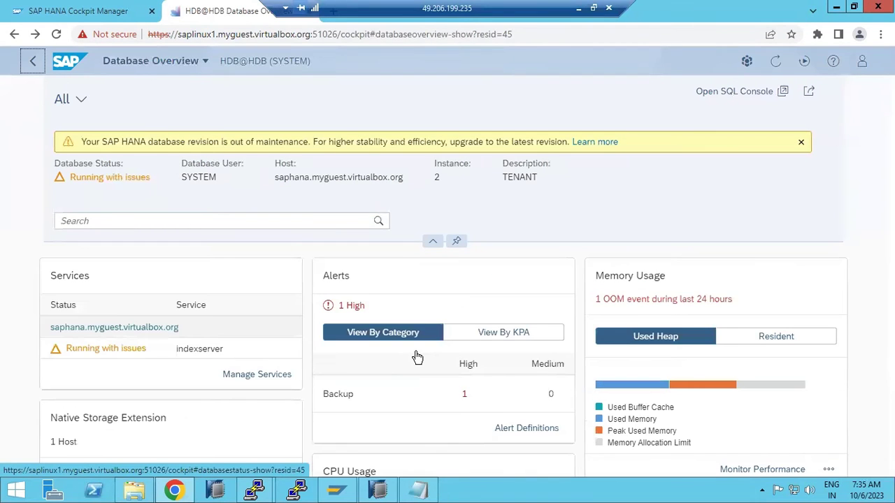
pyautogui.scroll(-10, 416, 358)
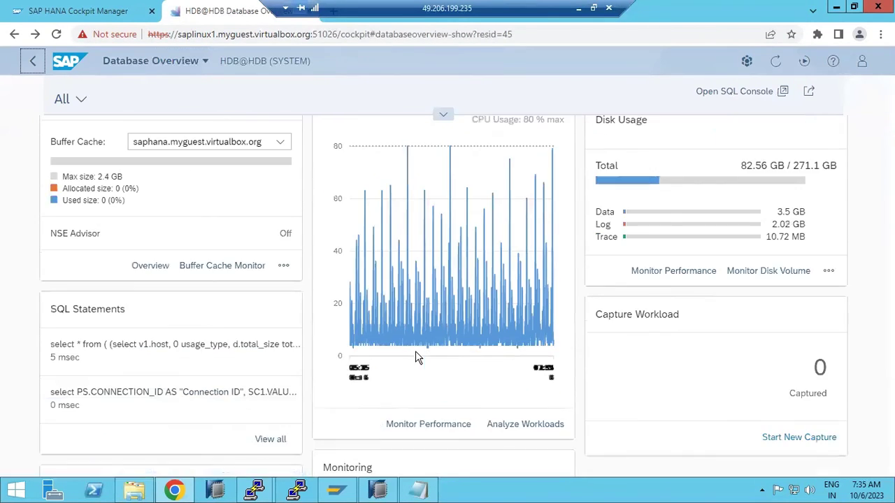
pyautogui.scroll(-5, 415, 351)
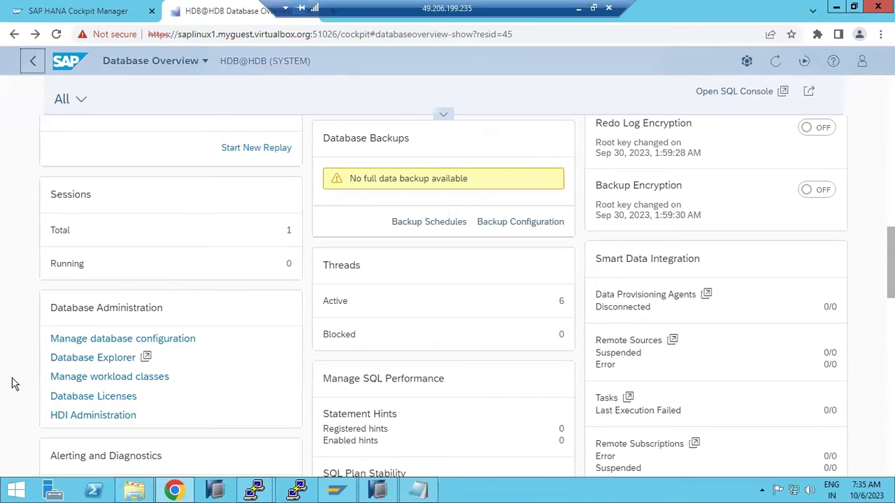
pyautogui.scroll(8, 14, 383)
pyautogui.click(383, 494)
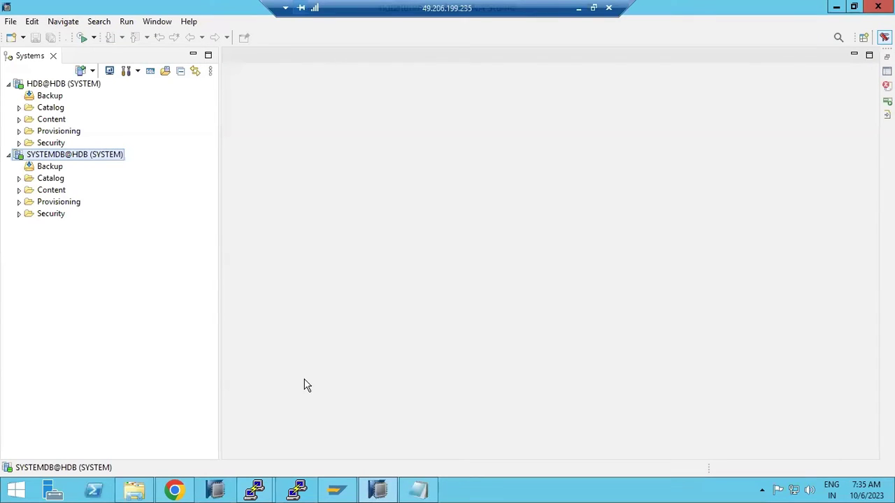
pyautogui.click(52, 145)
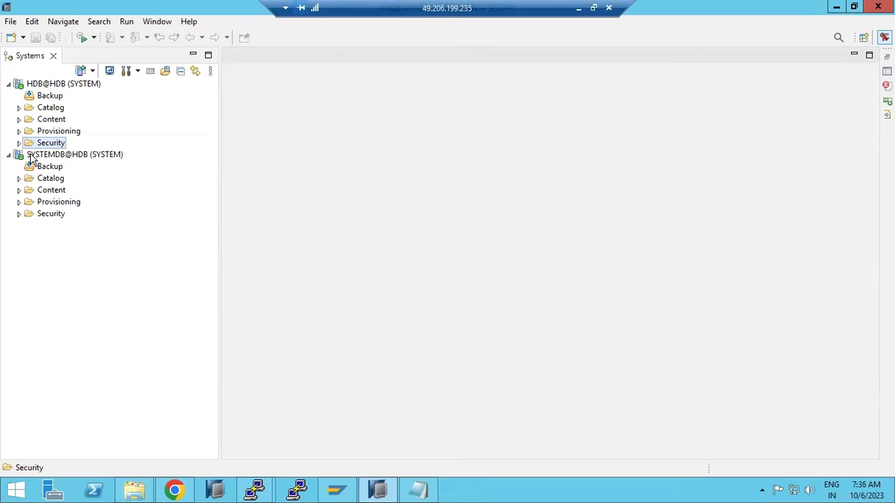
pyautogui.click(30, 156)
pyautogui.rightClick(30, 159)
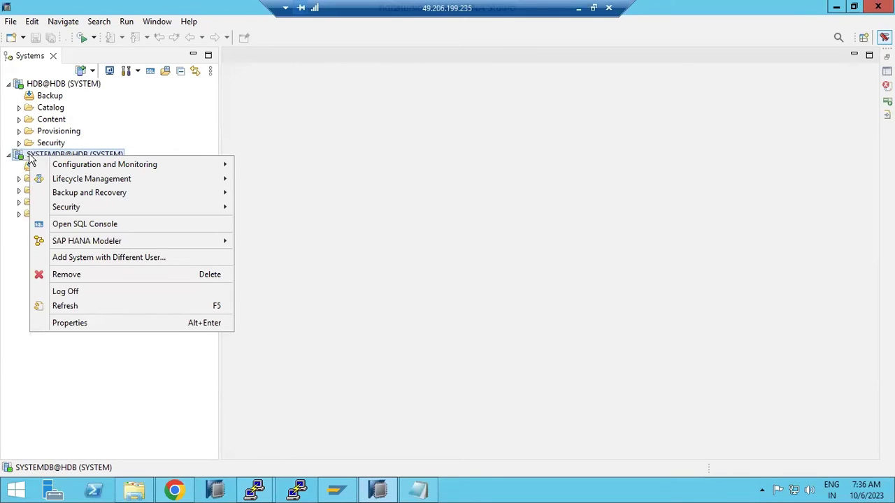
pyautogui.click(178, 491)
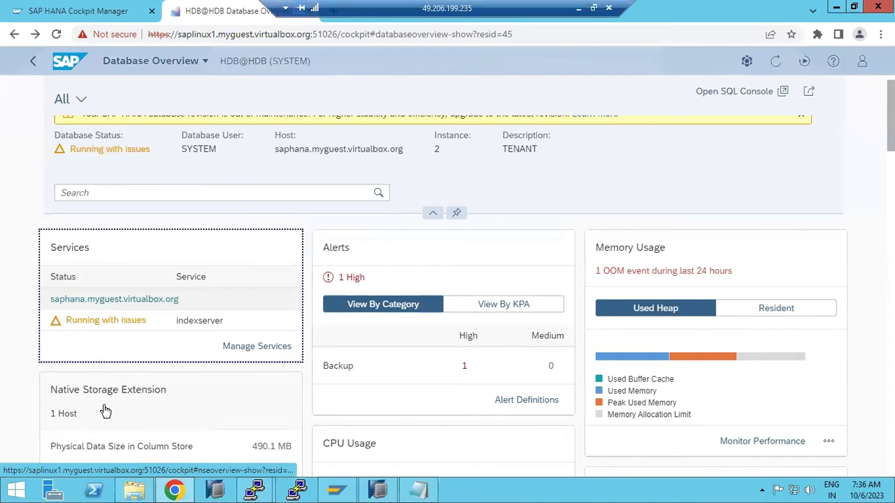
# - Scroll down through the HDB@HDB overview to its lowest tiles
pyautogui.scroll(-15, 105, 411)
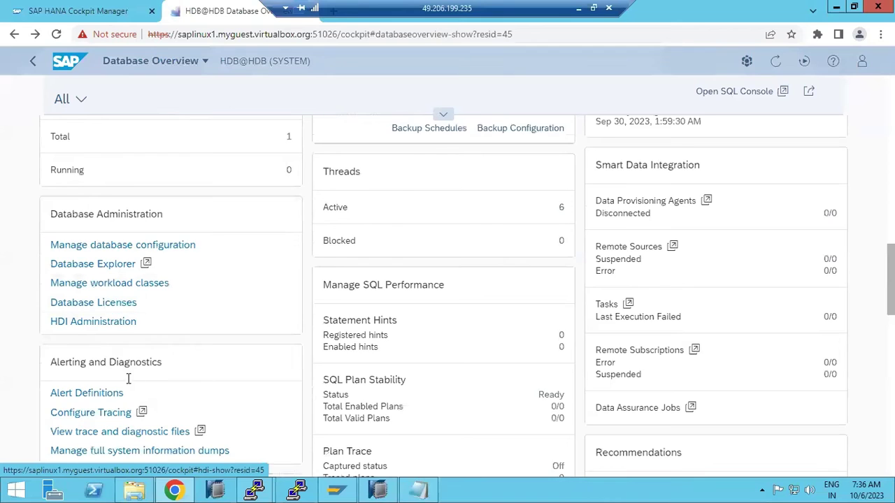
pyautogui.scroll(-1, 126, 383)
pyautogui.scroll(-1, 125, 416)
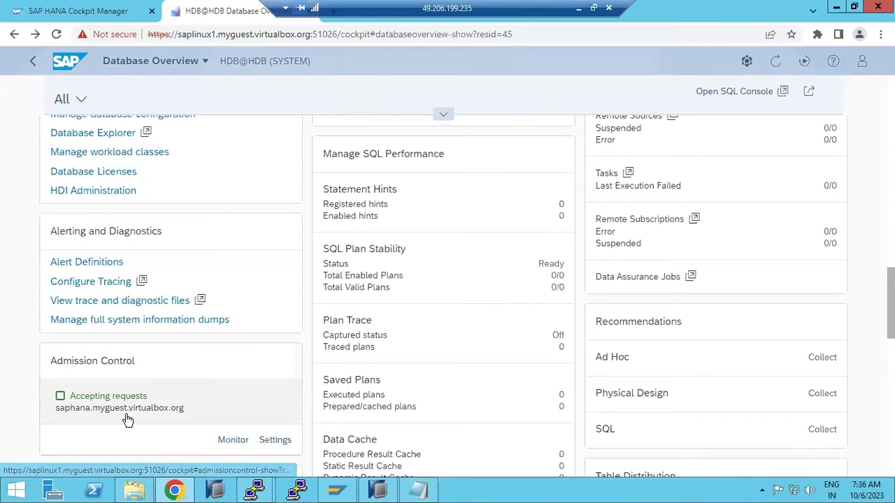
pyautogui.scroll(-1, 127, 419)
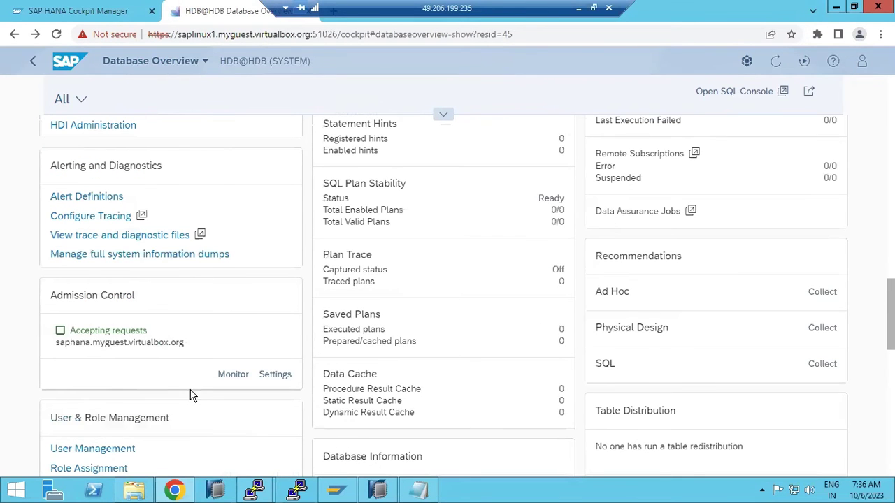
pyautogui.scroll(-2, 192, 399)
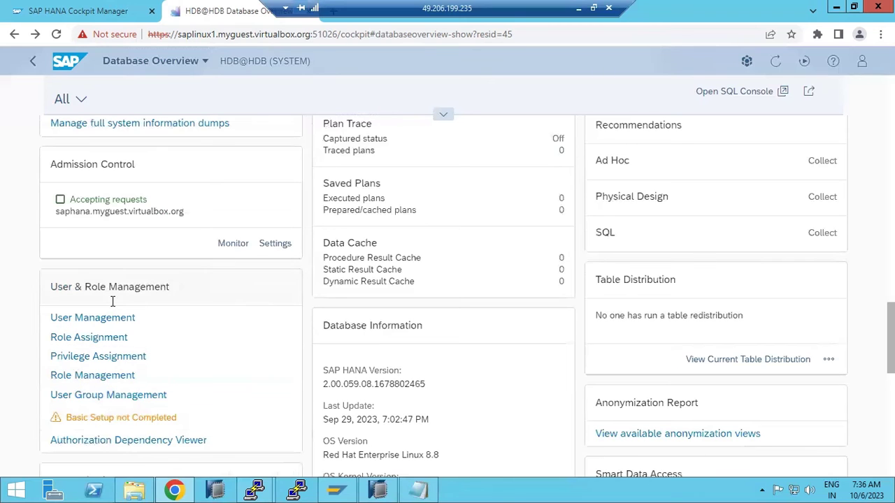
pyautogui.scroll(-2, 386, 404)
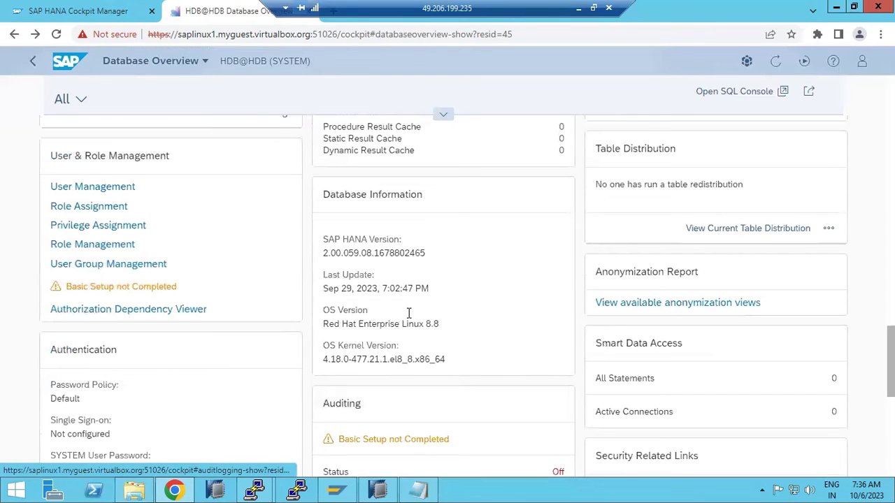
pyautogui.scroll(-2, 413, 332)
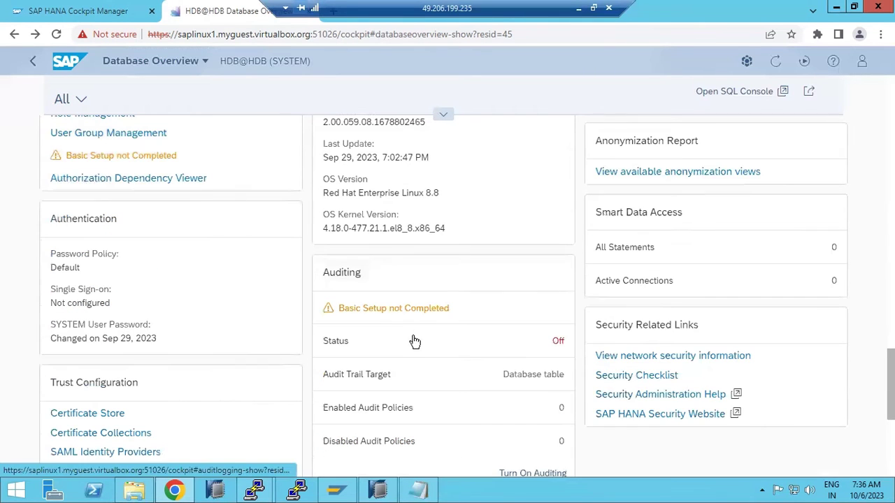
pyautogui.scroll(-2, 411, 377)
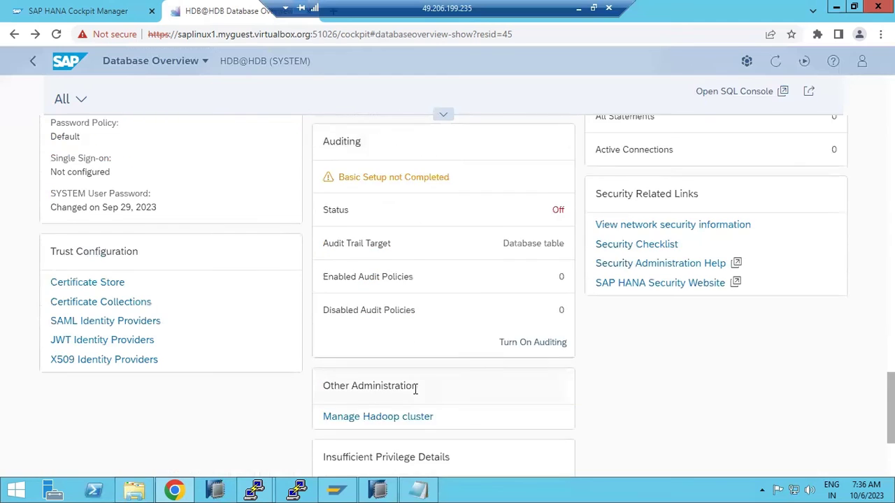
pyautogui.scroll(-3, 416, 391)
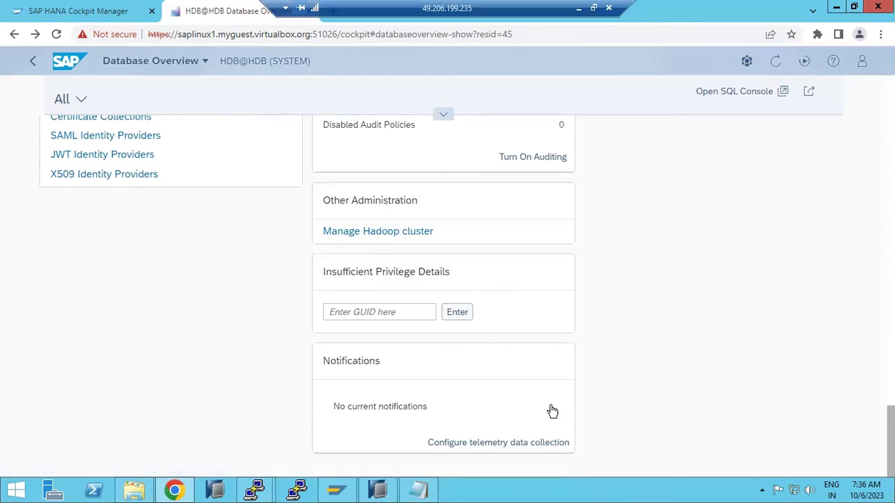
# - Scroll back up past the Disk Usage tile to the status summary and services
pyautogui.scroll(4, 553, 411)
pyautogui.scroll(2, 607, 411)
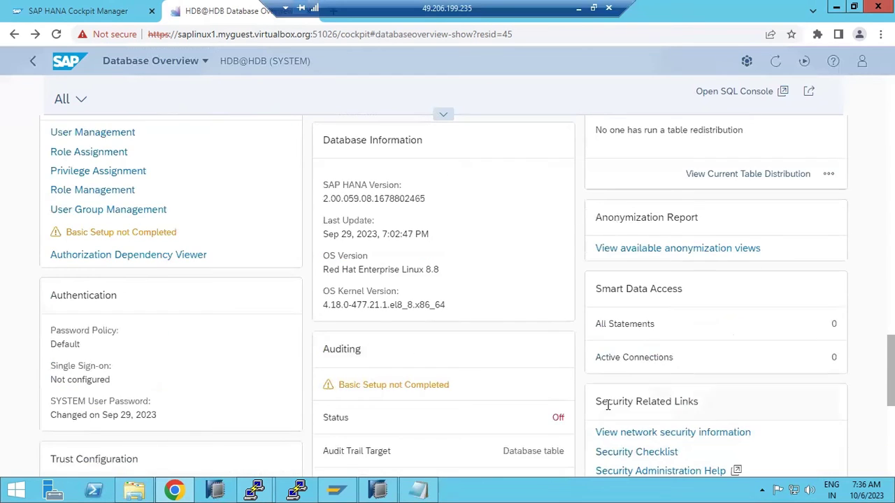
pyautogui.scroll(1, 609, 411)
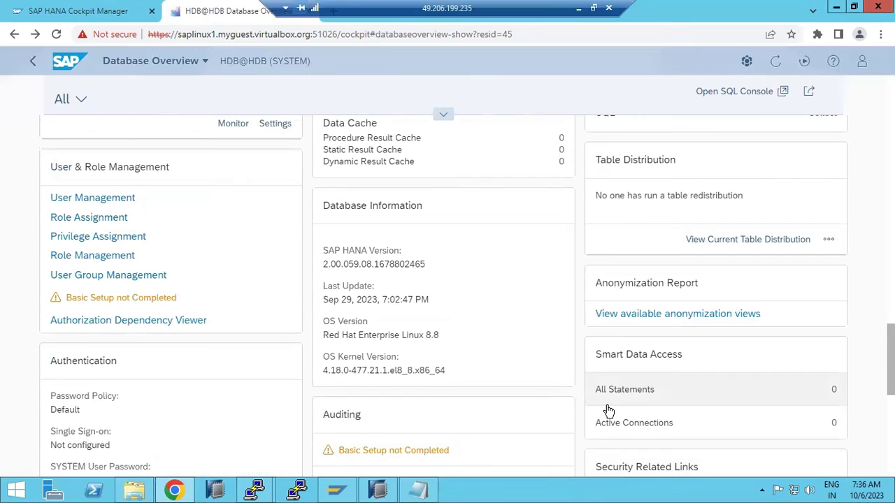
pyautogui.scroll(4, 608, 411)
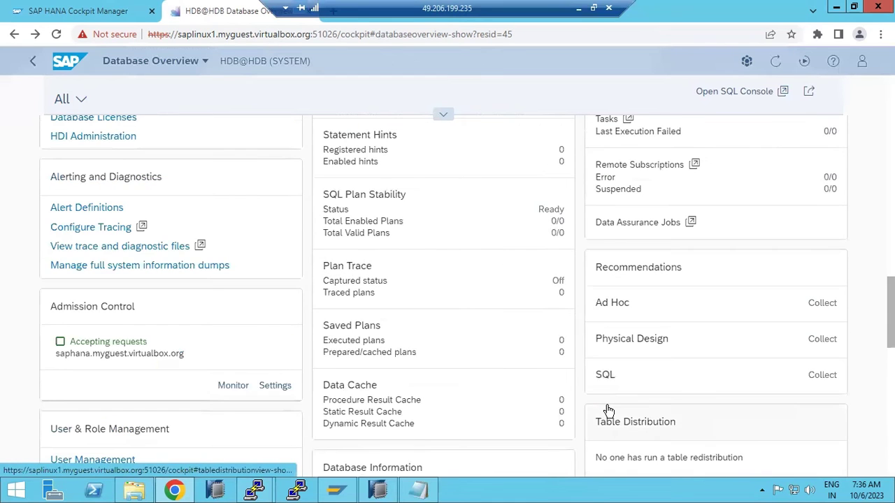
pyautogui.scroll(10, 608, 411)
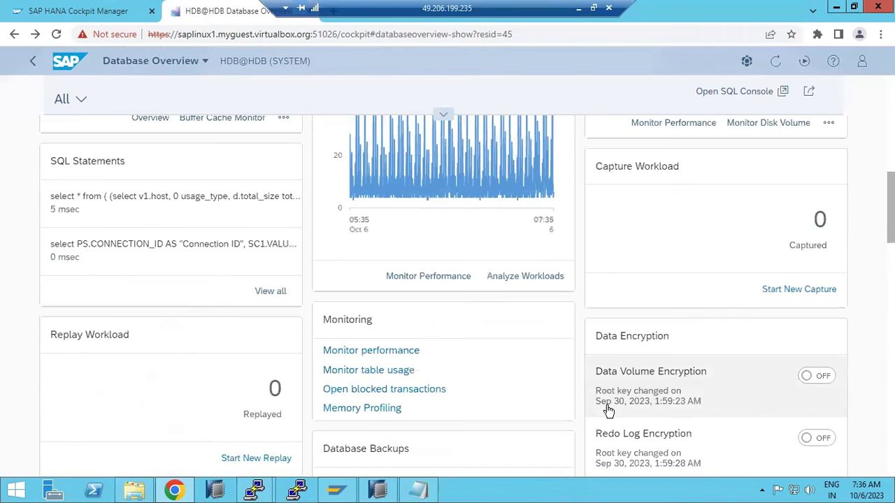
pyautogui.scroll(5, 608, 411)
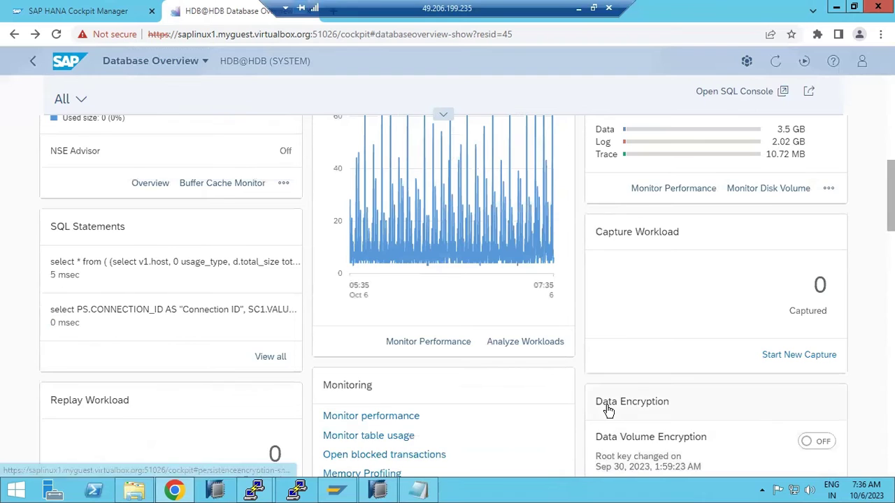
pyautogui.moveTo(607, 411)
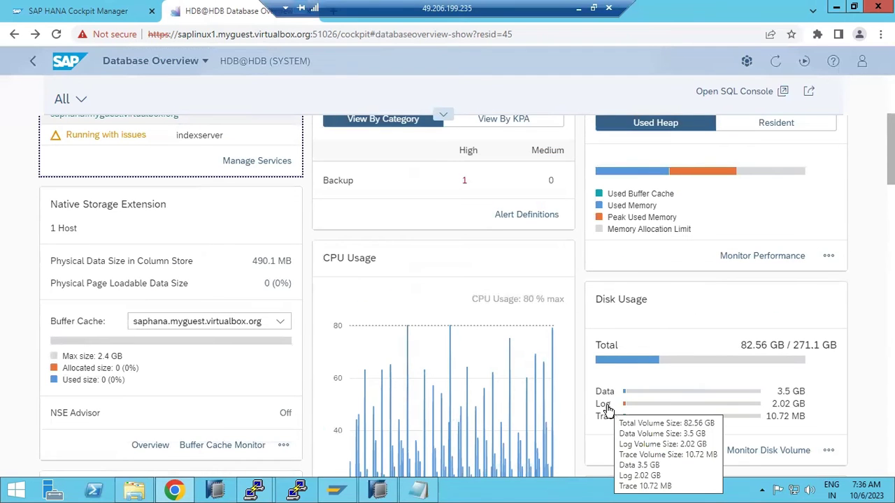
pyautogui.scroll(3, 608, 411)
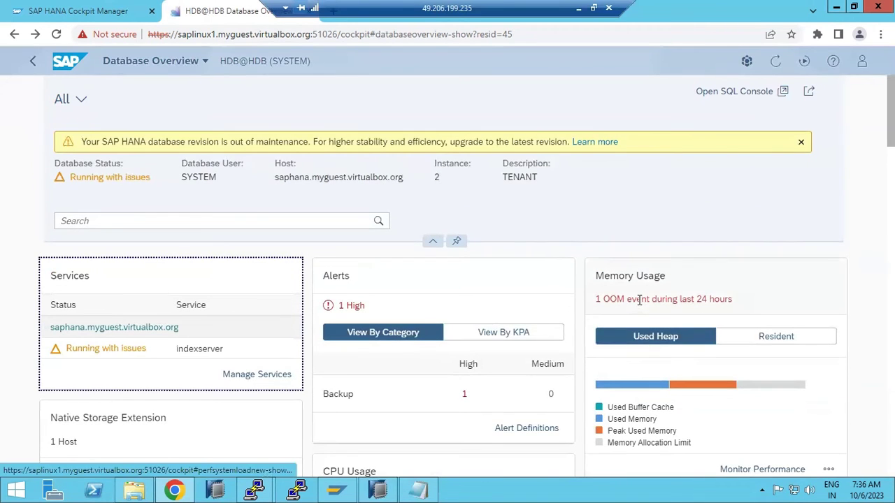
# - Follow the Memory Usage tile's '1 OOM event' link to Performance Monitor's Memory view
pyautogui.click(639, 299)
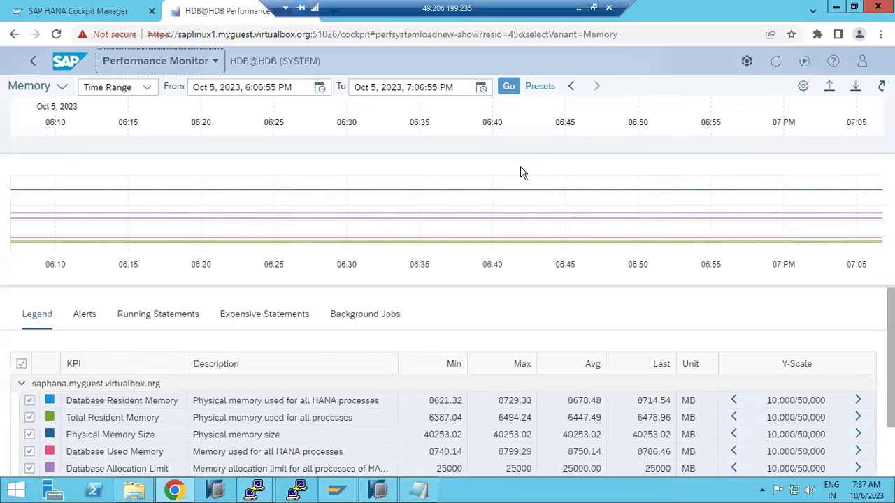
pyautogui.moveTo(453, 221)
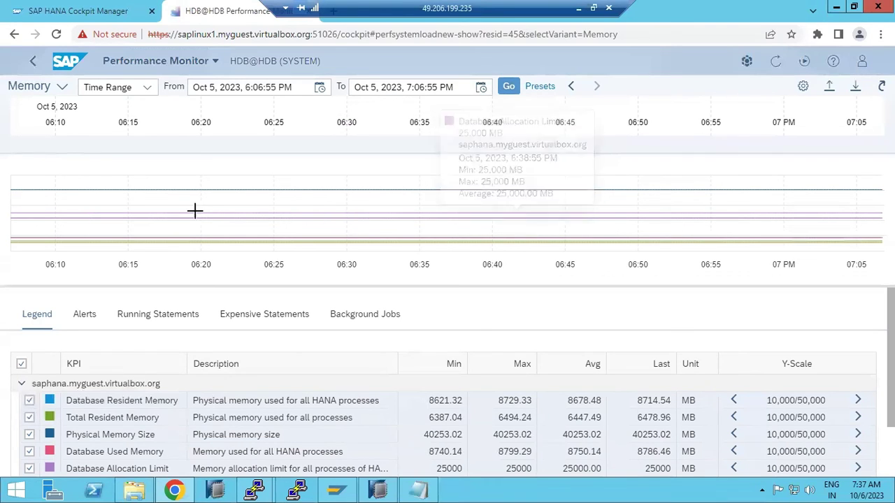
# - Go Home, open the DEV group's Database Directory, and check its saved views list
pyautogui.click(65, 59)
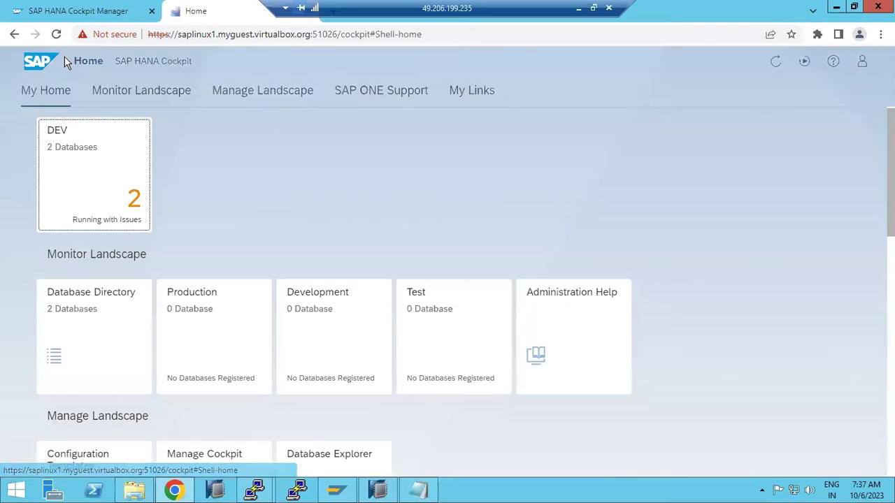
pyautogui.click(99, 144)
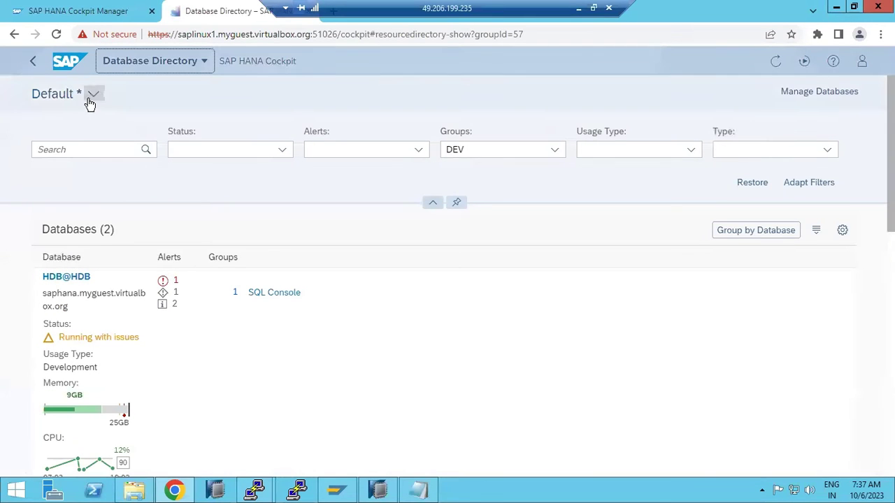
pyautogui.click(91, 95)
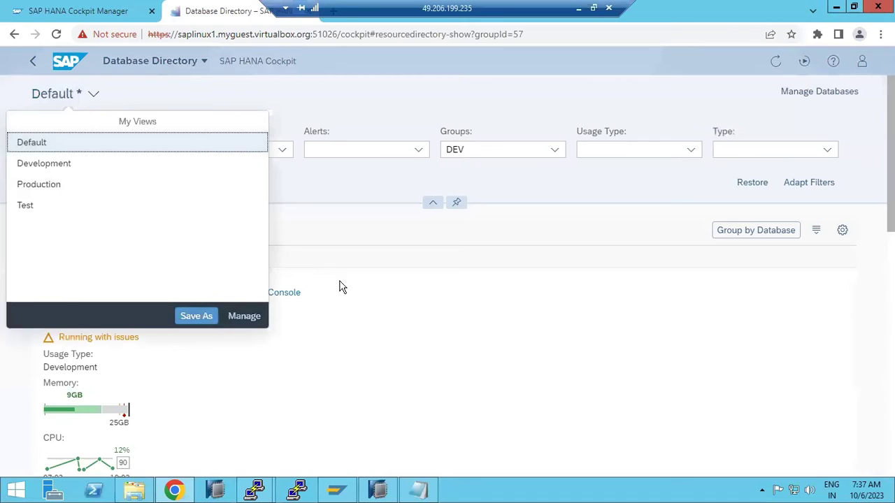
pyautogui.click(418, 306)
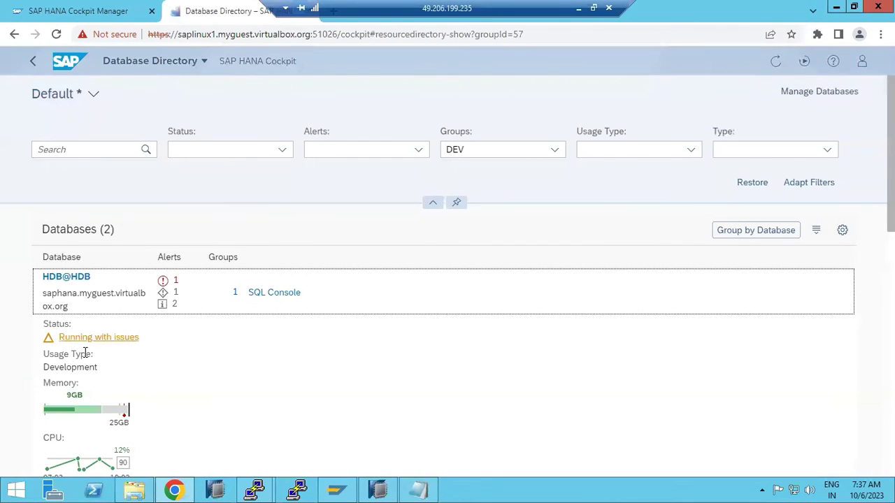
# - Scroll the directory, view HDB@HDB's high-priority alert, and return to the directory
pyautogui.scroll(-5, 86, 358)
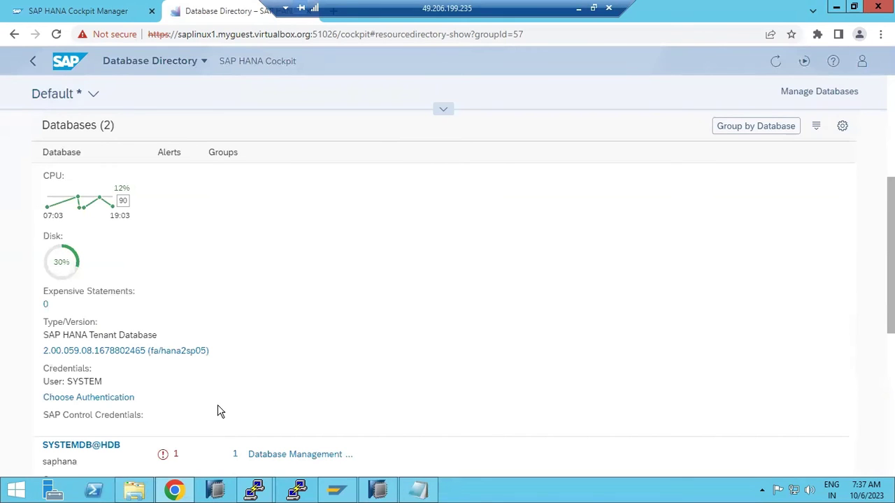
pyautogui.scroll(-3, 220, 412)
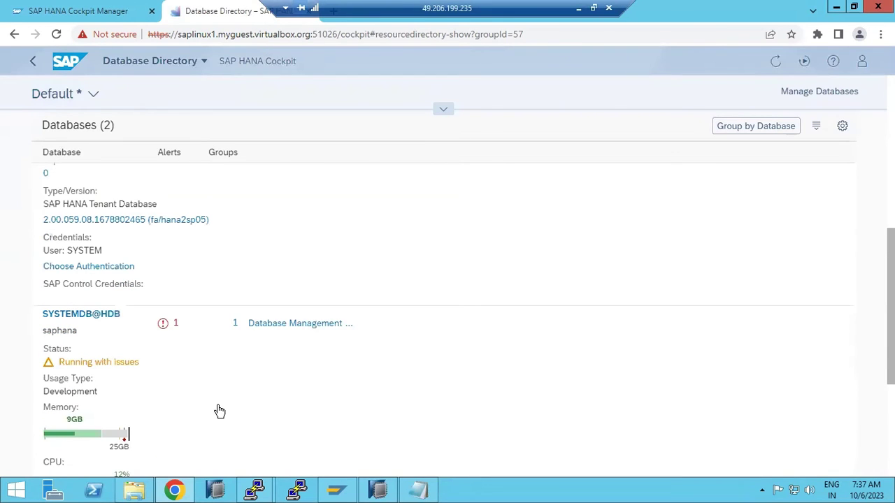
pyautogui.scroll(-5, 220, 411)
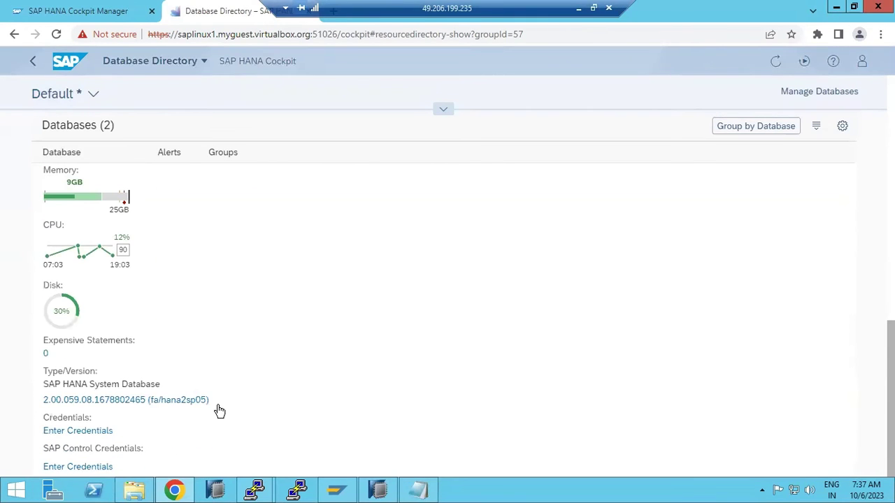
pyautogui.scroll(10, 219, 411)
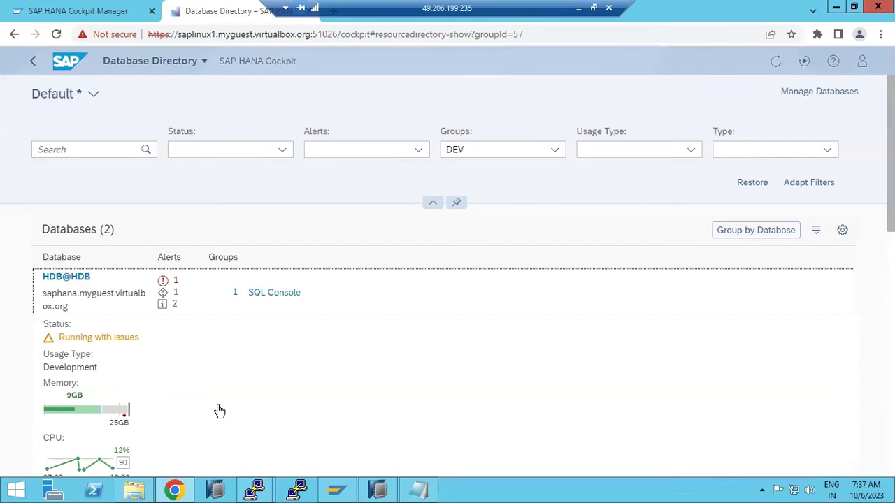
pyautogui.click(176, 283)
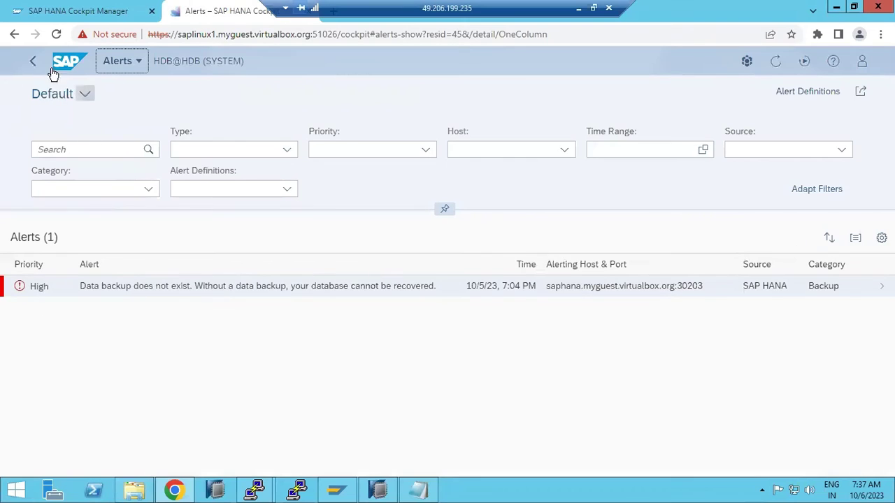
pyautogui.click(33, 70)
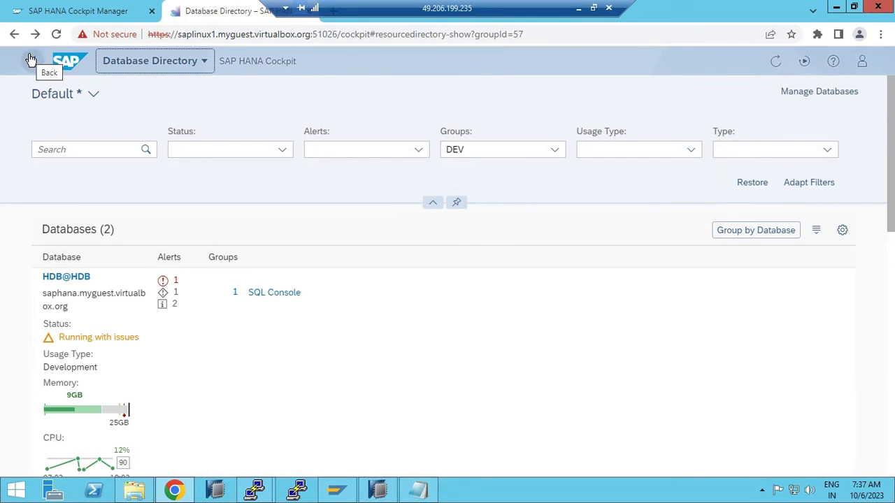
# - Open HDB@HDB's Database Overview and scroll down to the Database Backups tile
pyautogui.click(62, 278)
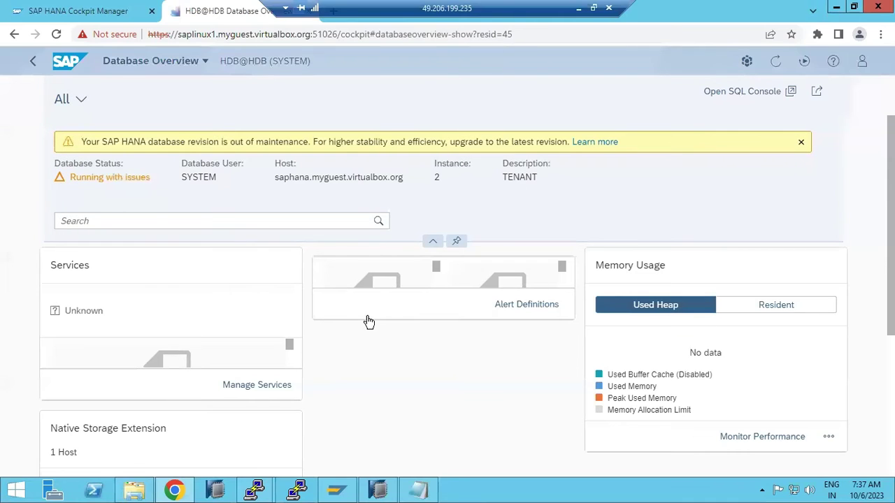
pyautogui.scroll(-3, 388, 352)
pyautogui.scroll(-5, 389, 351)
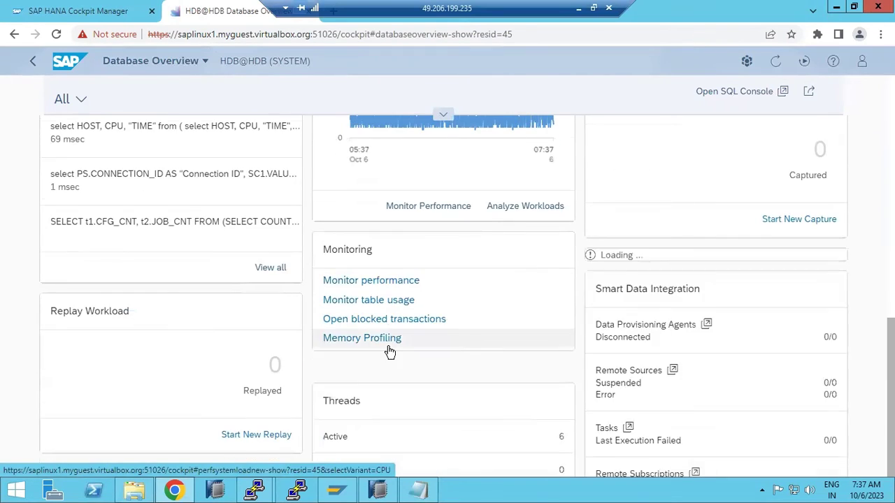
pyautogui.scroll(-6, 389, 352)
pyautogui.scroll(-4, 389, 352)
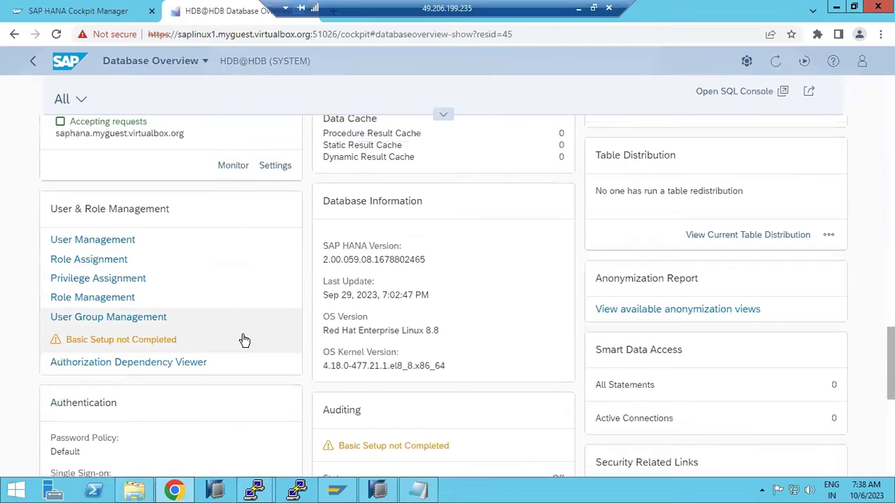
pyautogui.scroll(-3, 163, 377)
pyautogui.scroll(-3, 163, 377)
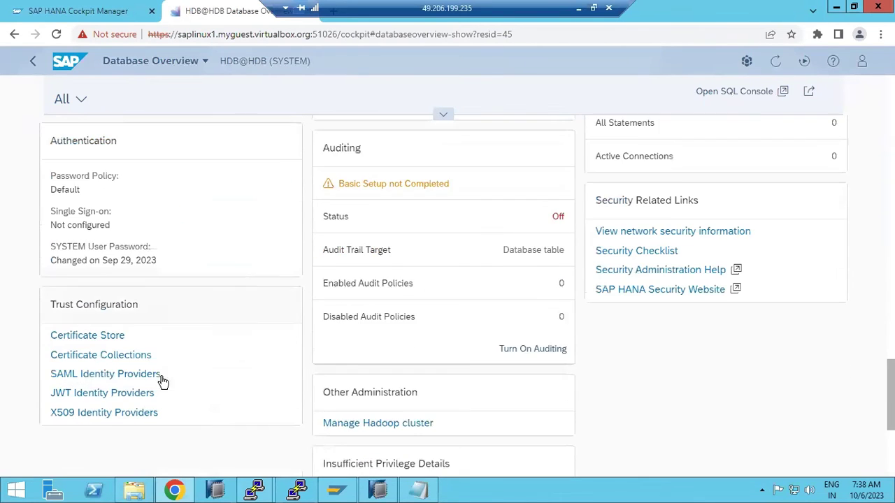
pyautogui.moveTo(381, 489)
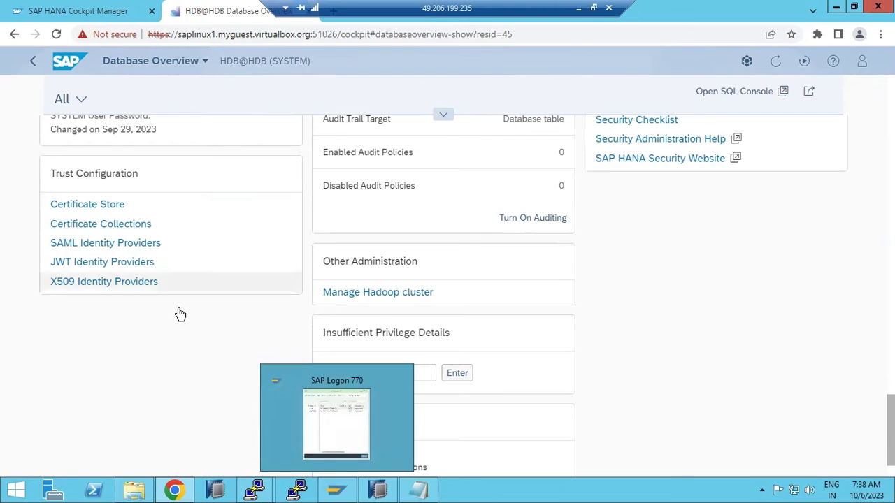
# - Scroll back up through the overview tiles to review data volume and redo log
pyautogui.scroll(1, 117, 411)
pyautogui.scroll(1, 117, 409)
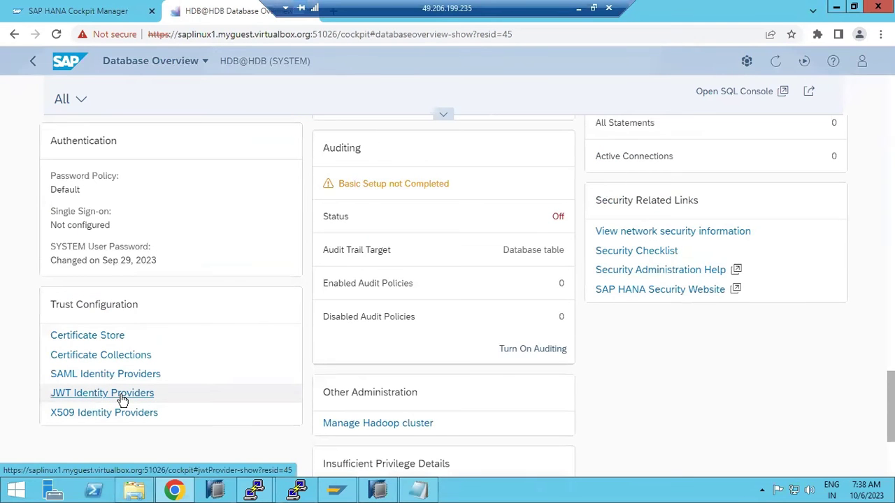
pyautogui.scroll(4, 122, 400)
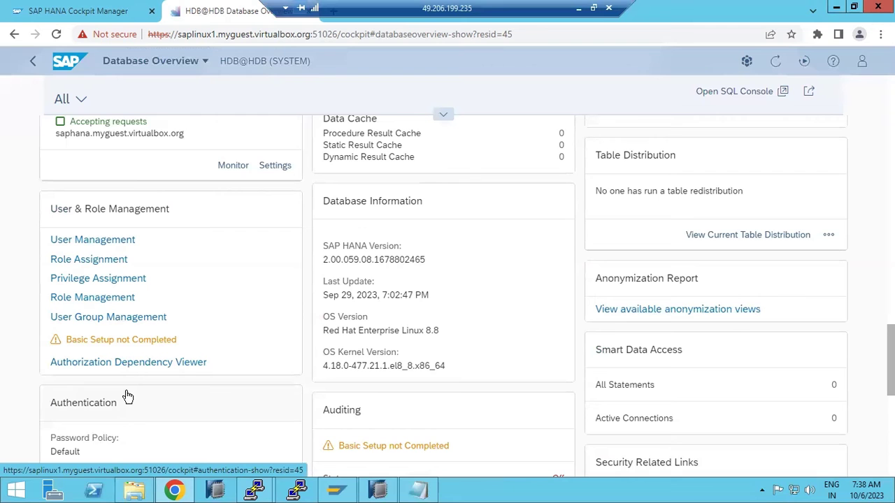
pyautogui.scroll(7, 128, 396)
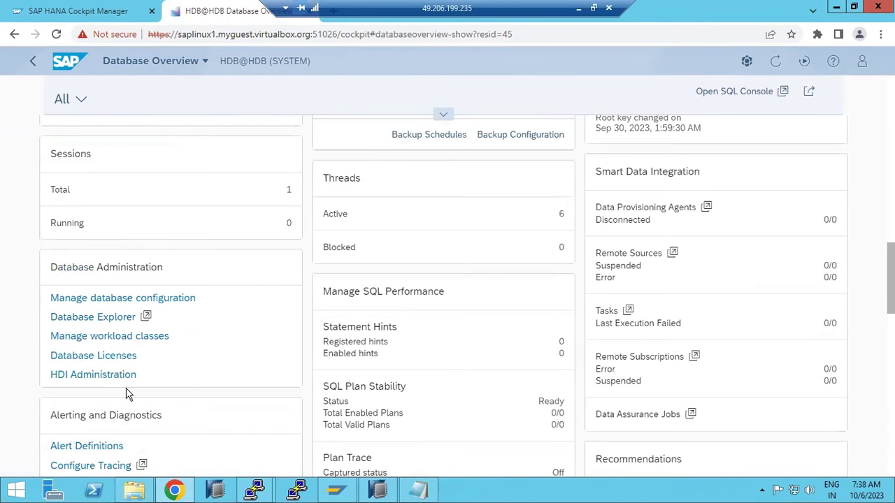
pyautogui.scroll(5, 128, 396)
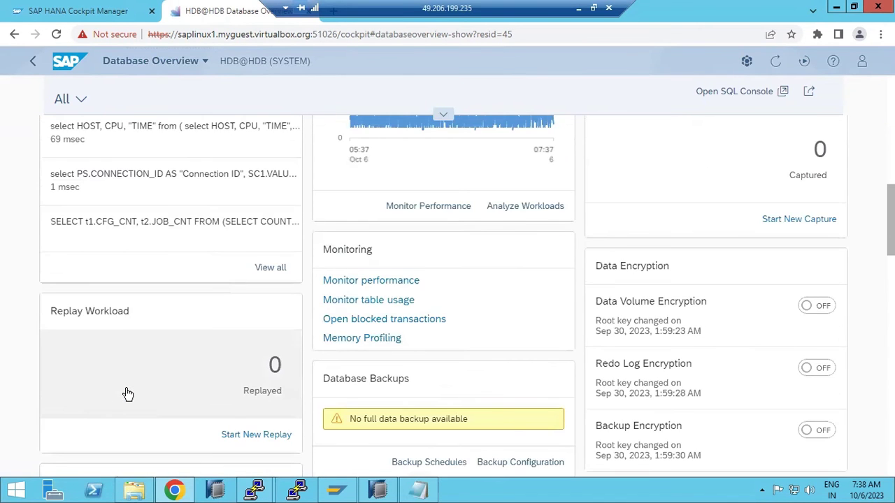
pyautogui.scroll(-2, 126, 394)
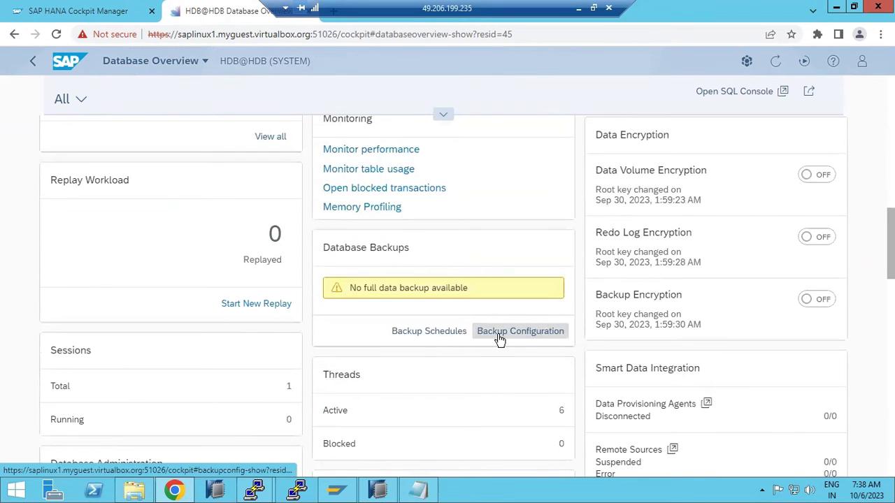
pyautogui.click(444, 331)
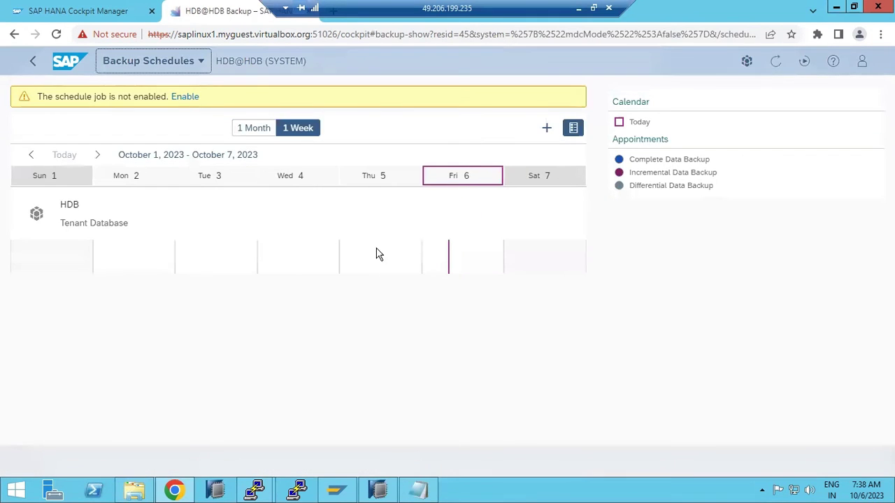
pyautogui.click(185, 97)
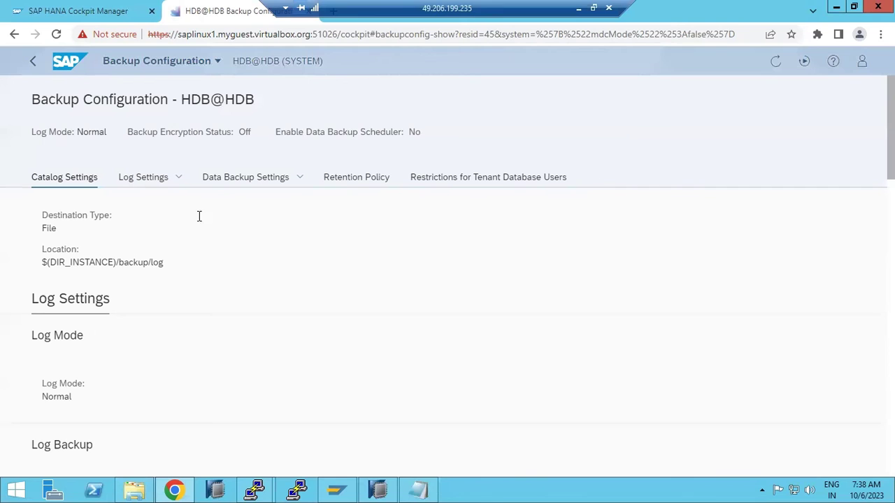
pyautogui.scroll(-5, 138, 246)
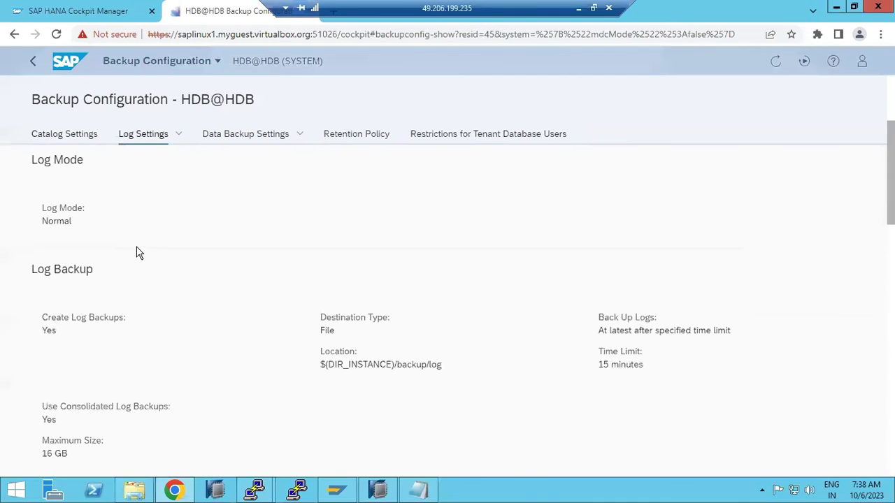
pyautogui.scroll(-3, 137, 246)
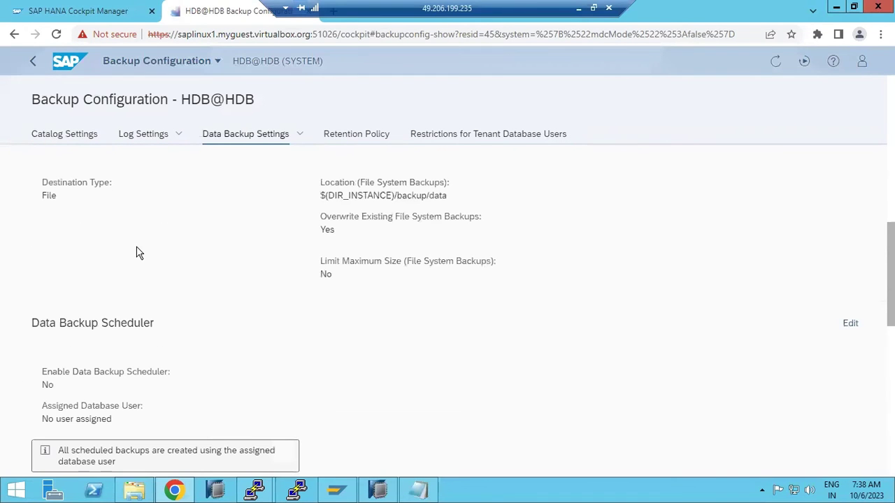
pyautogui.scroll(-2, 138, 253)
pyautogui.scroll(-3, 138, 253)
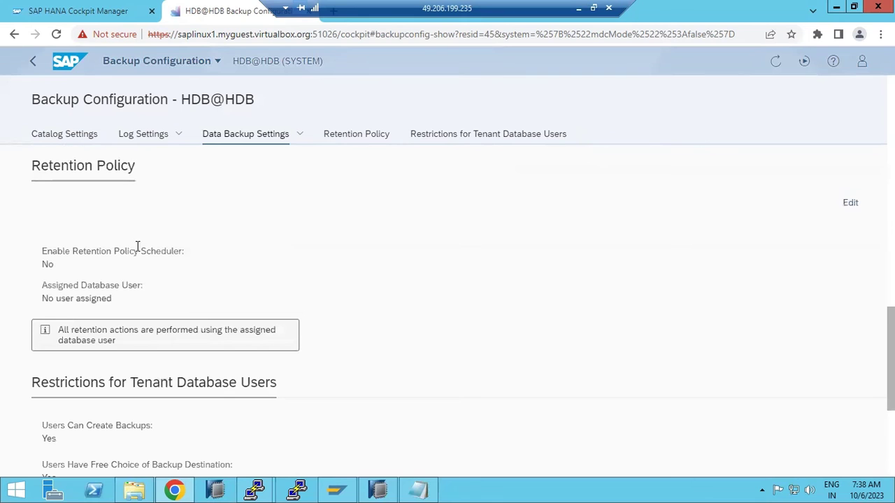
pyautogui.scroll(-2, 138, 246)
pyautogui.scroll(15, 138, 246)
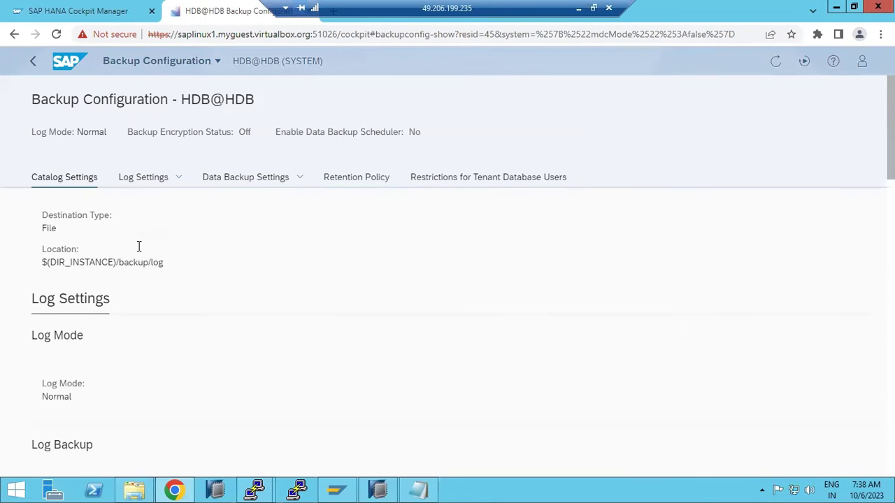
pyautogui.click(142, 187)
pyautogui.click(68, 134)
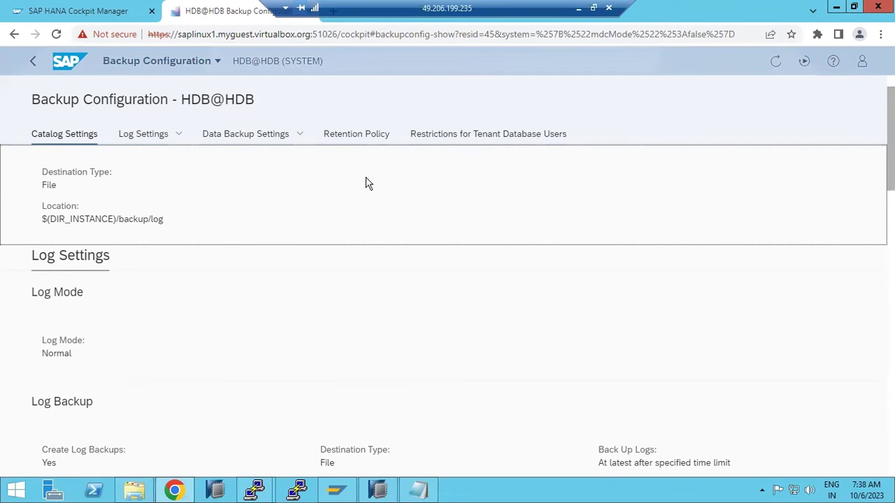
pyautogui.click(144, 139)
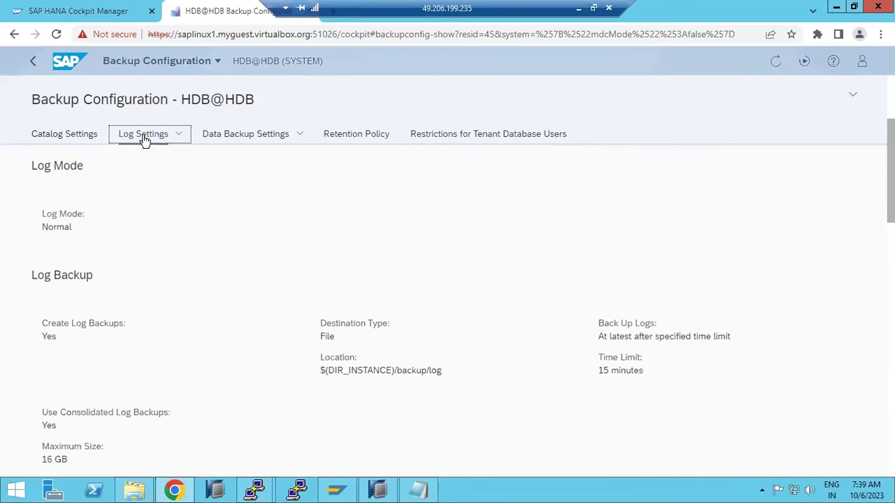
pyautogui.click(73, 134)
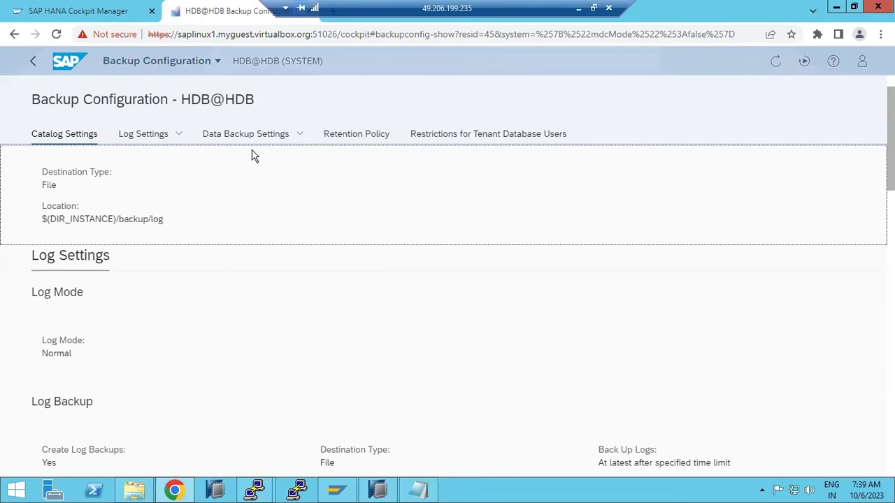
pyautogui.click(145, 134)
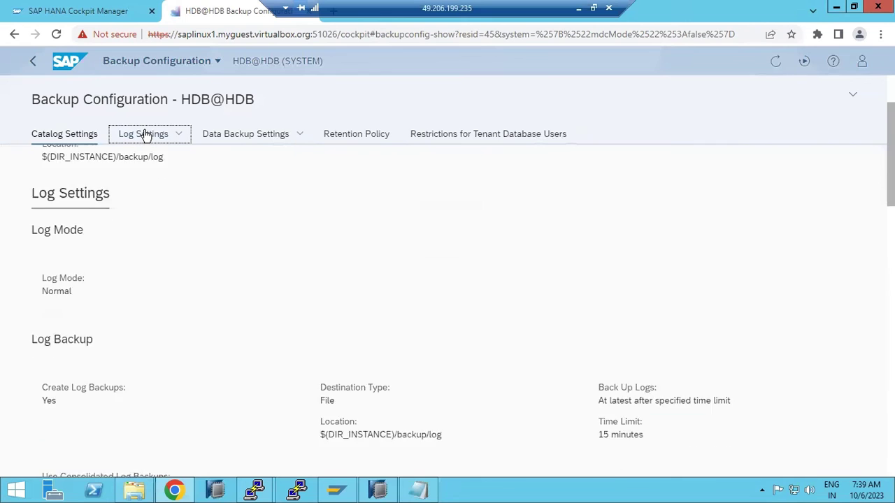
pyautogui.click(255, 134)
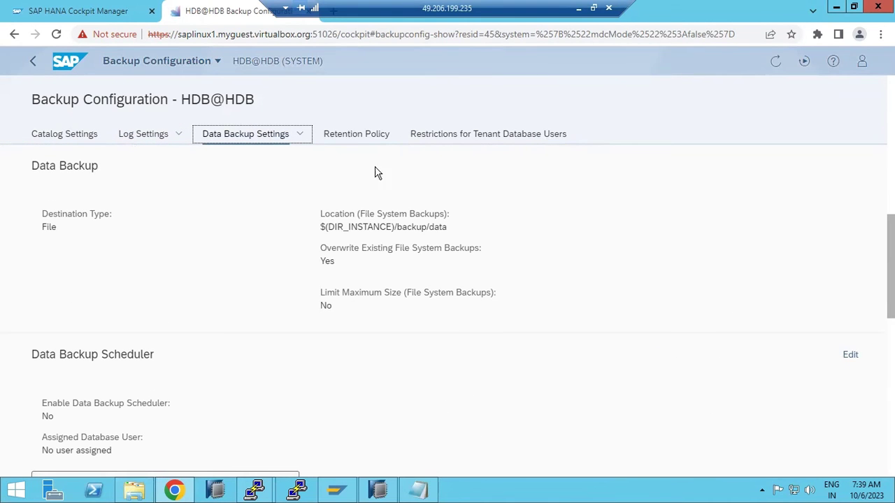
pyautogui.click(354, 140)
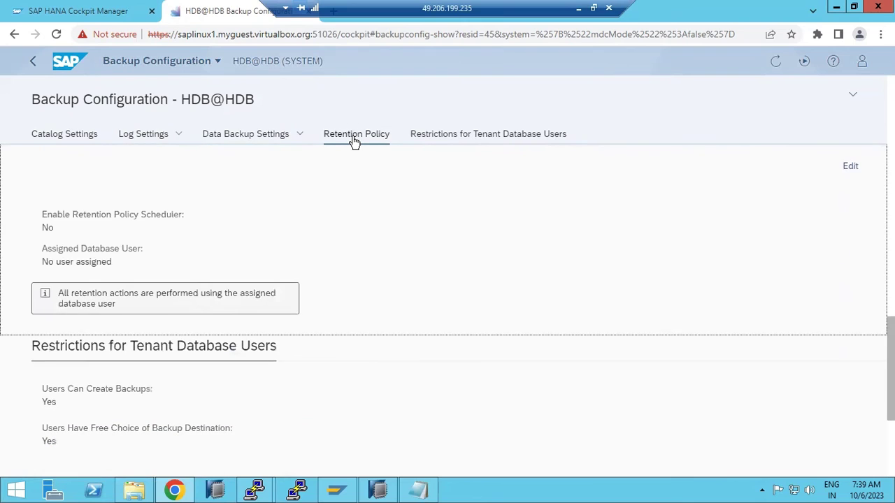
# - Enable the Retention Policy Scheduler (YES) and save it
pyautogui.click(848, 170)
pyautogui.click(55, 233)
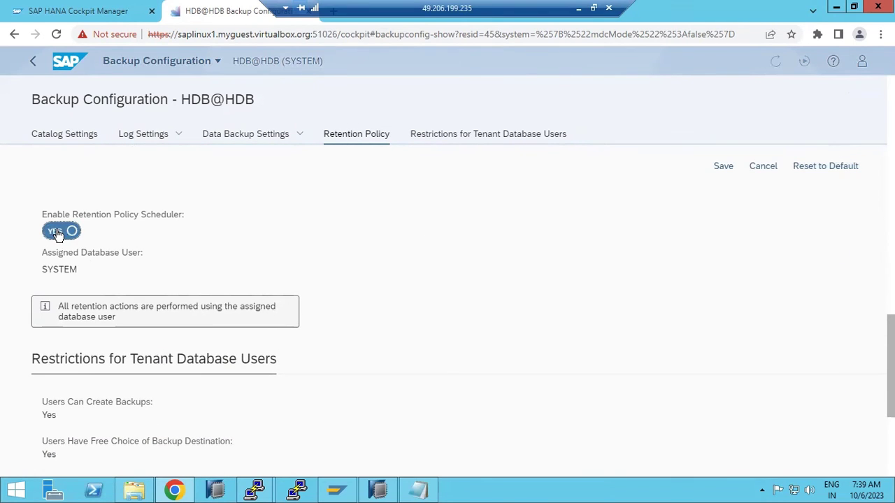
pyautogui.click(720, 168)
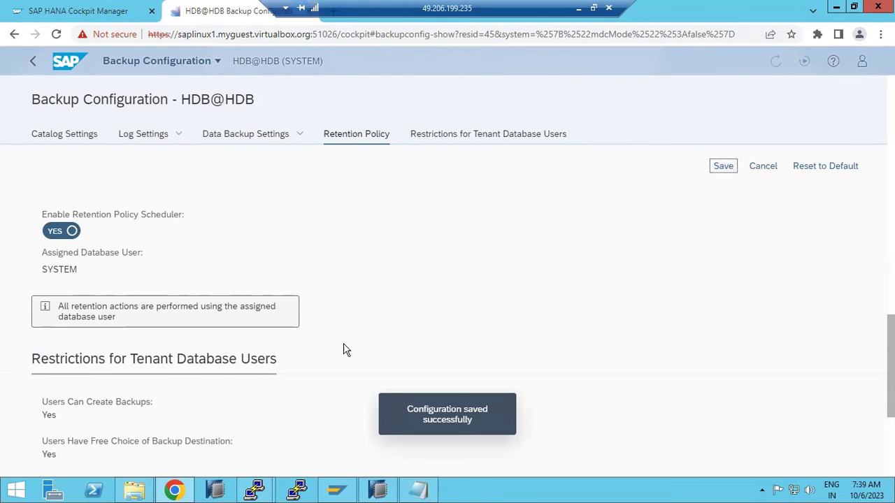
pyautogui.scroll(4, 242, 374)
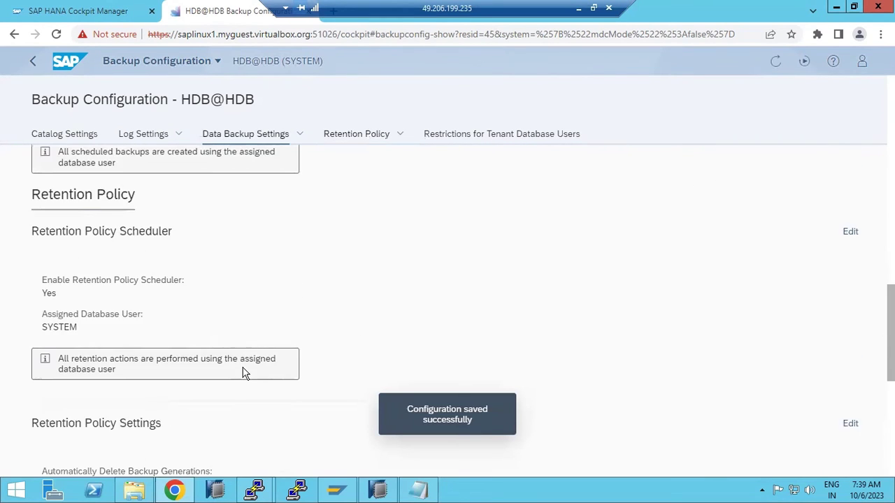
# - Enable the Data Backup Scheduler (YES) and save it
pyautogui.click(848, 221)
pyautogui.click(73, 289)
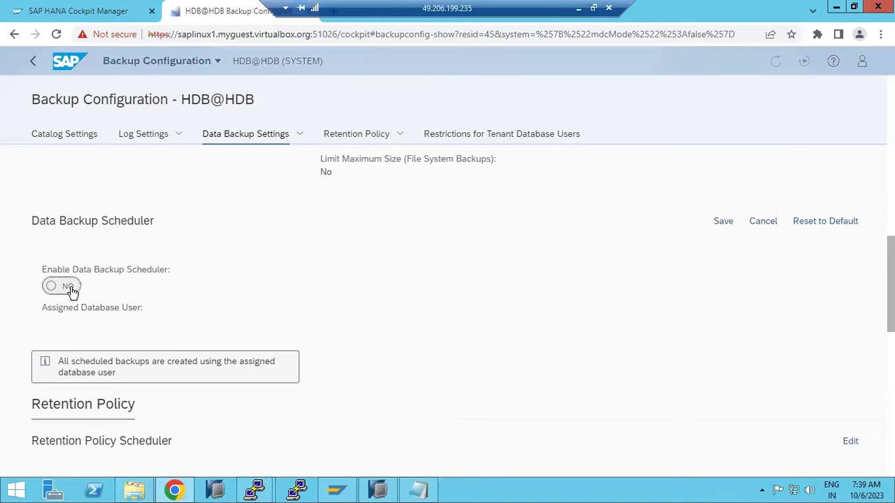
pyautogui.click(726, 224)
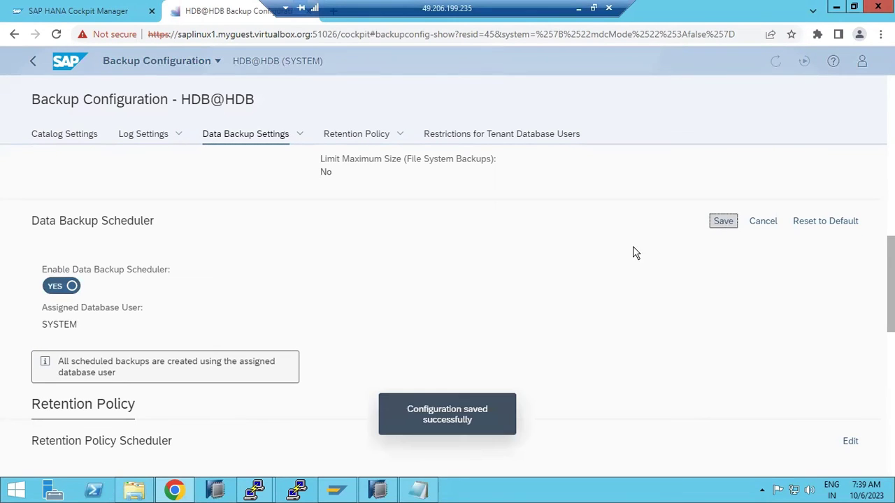
pyautogui.scroll(4, 430, 346)
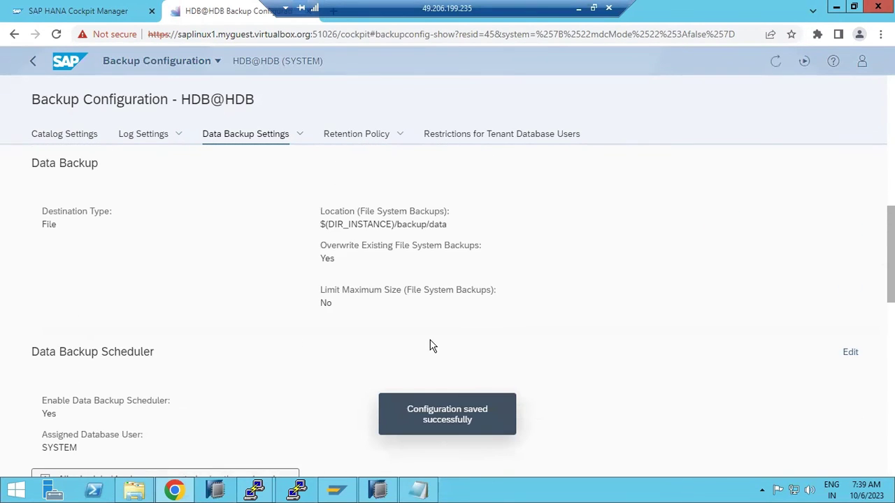
# - Check that log backups are written to $(DIR_INSTANCE)/backup/log, highlighting the /backup/log part
pyautogui.scroll(2, 431, 343)
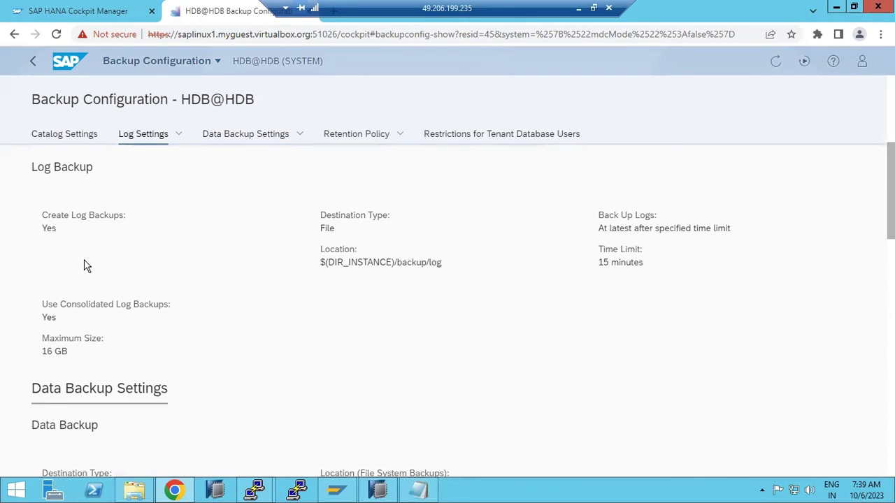
pyautogui.scroll(4, 84, 241)
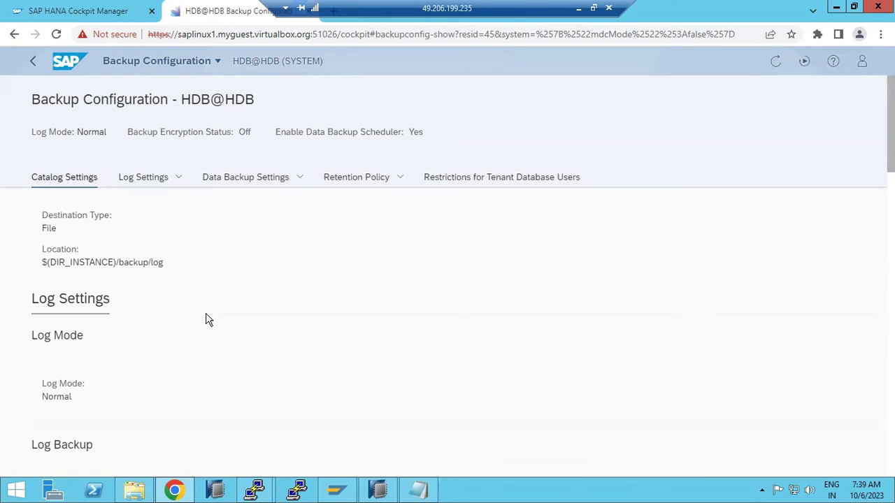
pyautogui.scroll(-1, 206, 319)
pyautogui.scroll(-8, 197, 339)
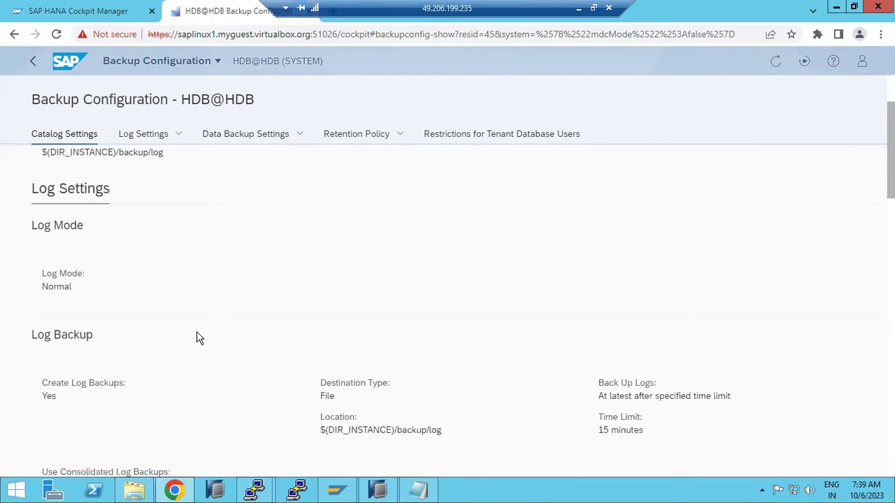
pyautogui.scroll(4, 197, 338)
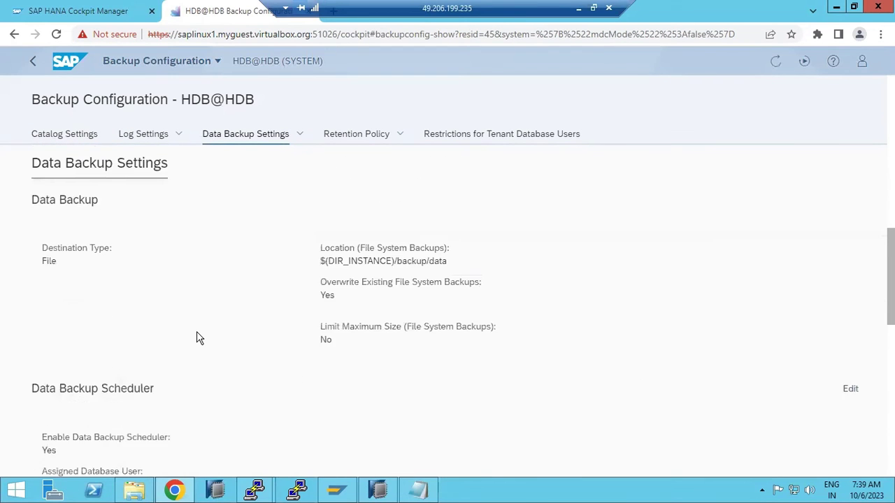
pyautogui.moveTo(396, 233); pyautogui.dragTo(449, 244)
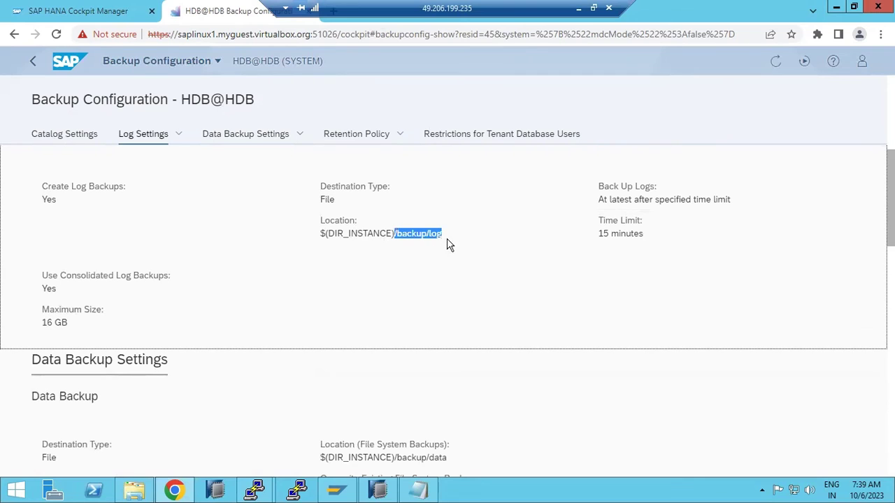
# - Review the saved values in the retention, data backup, log and catalog sections
pyautogui.scroll(-2, 120, 313)
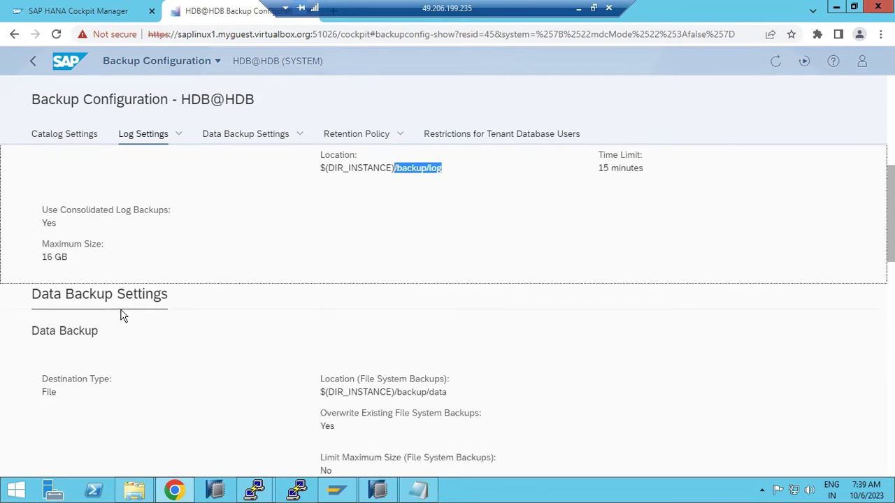
pyautogui.scroll(-4, 239, 286)
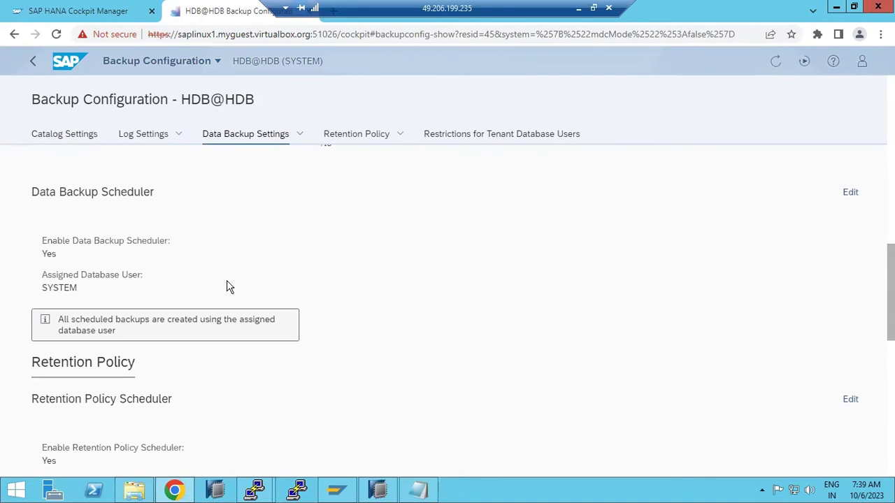
pyautogui.scroll(-4, 143, 309)
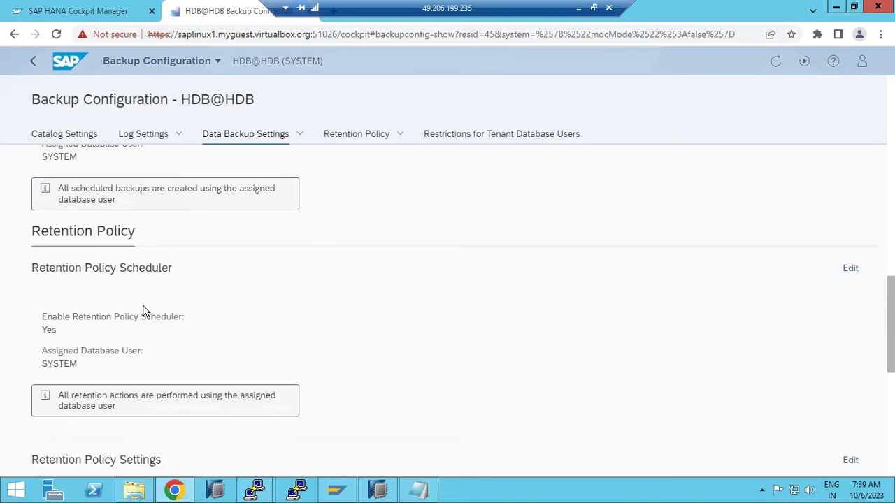
pyautogui.scroll(-5, 144, 308)
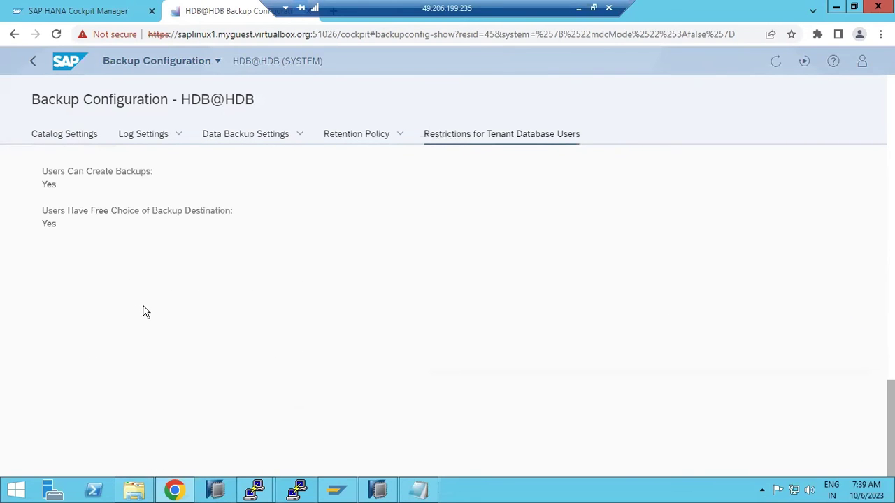
pyautogui.click(362, 140)
pyautogui.click(248, 138)
pyautogui.click(151, 137)
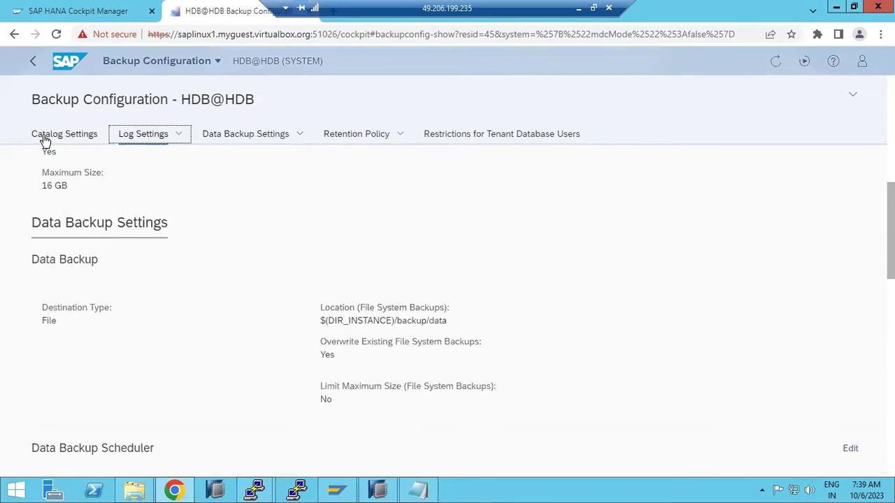
pyautogui.click(44, 139)
# - Leave the backup configuration and start a new backup schedule named DAILY_FULL_BACKUP
pyautogui.click(35, 63)
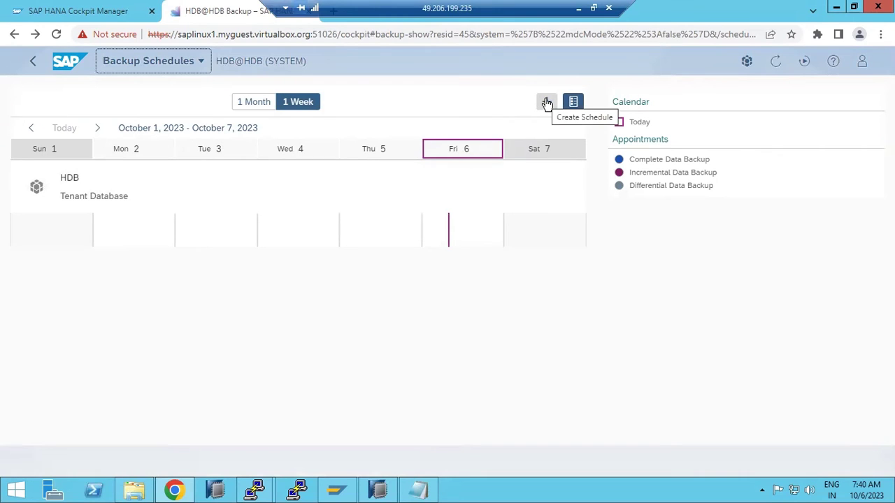
pyautogui.click(546, 102)
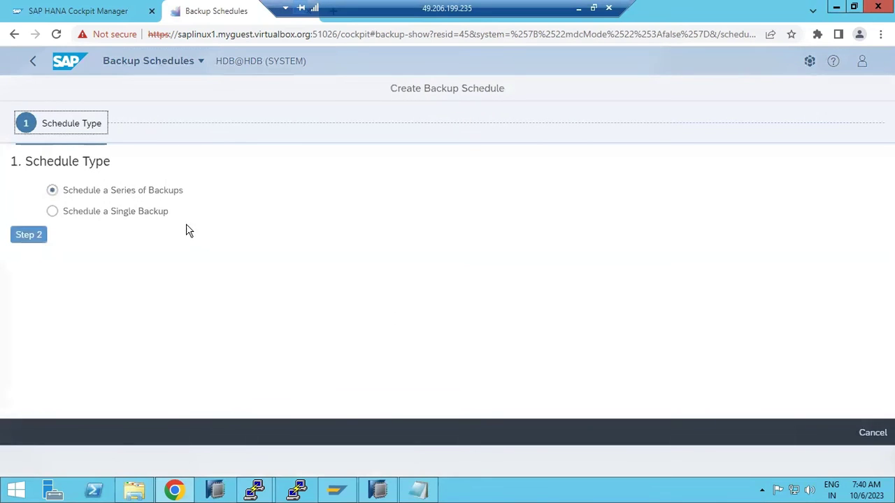
pyautogui.click(28, 235)
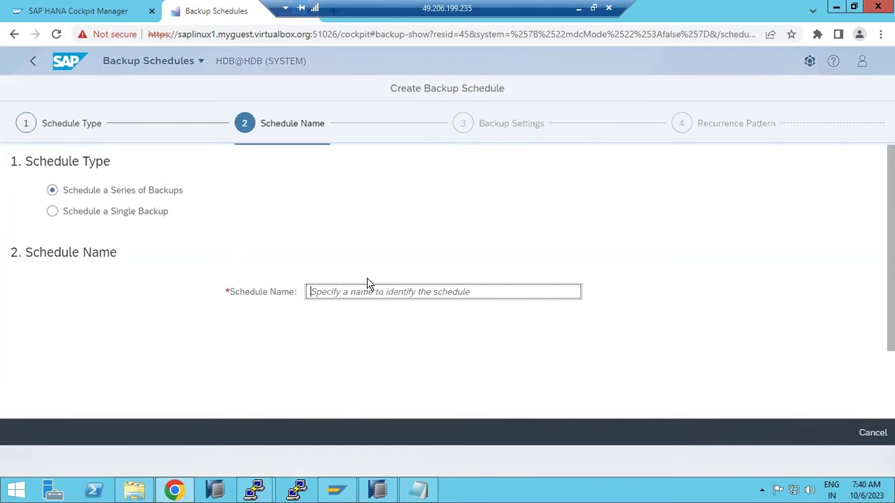
pyautogui.write('DAILY_FULL_BACKUP')
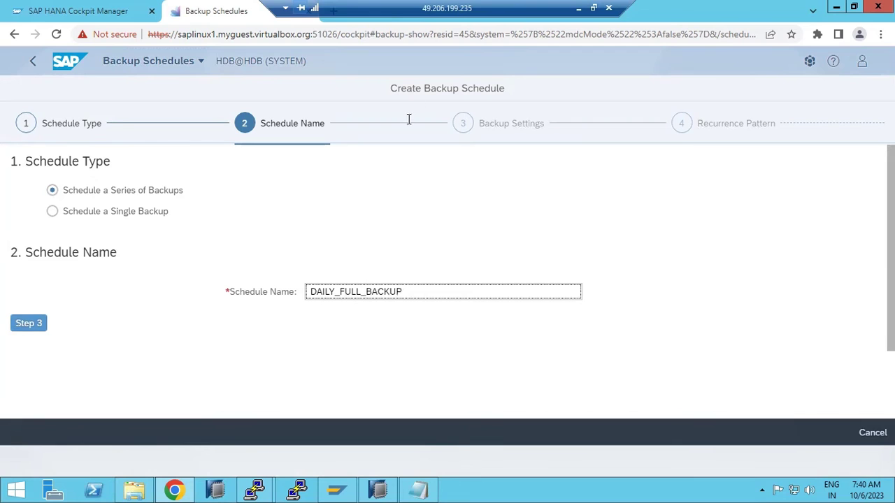
# - Keep the Complete backup type and file destination path, and choose a Monthly recurrence
pyautogui.click(39, 324)
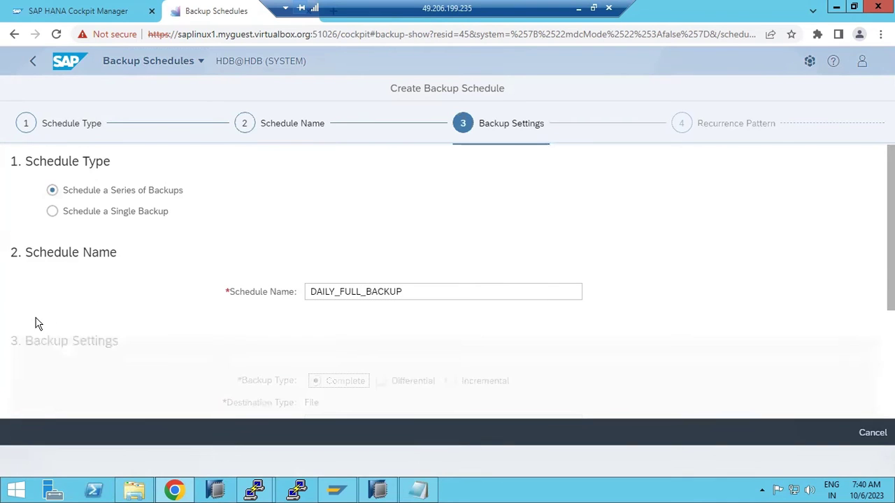
pyautogui.scroll(-1, 294, 342)
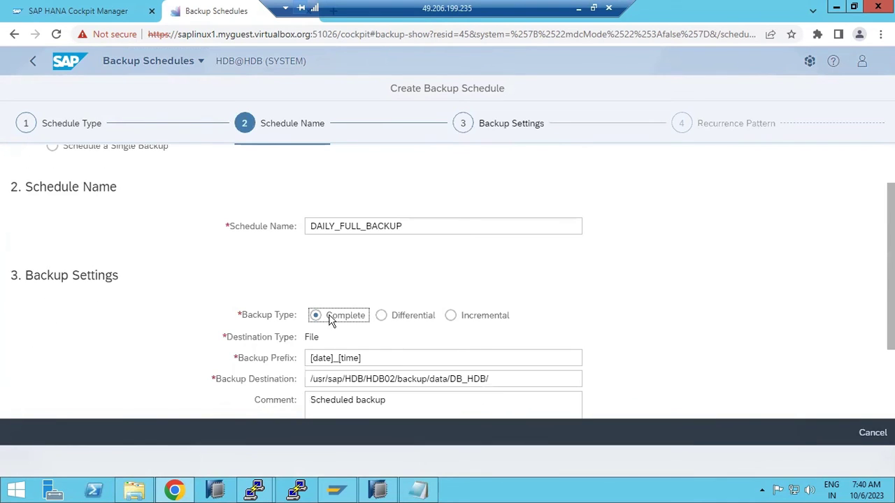
pyautogui.scroll(-1, 357, 398)
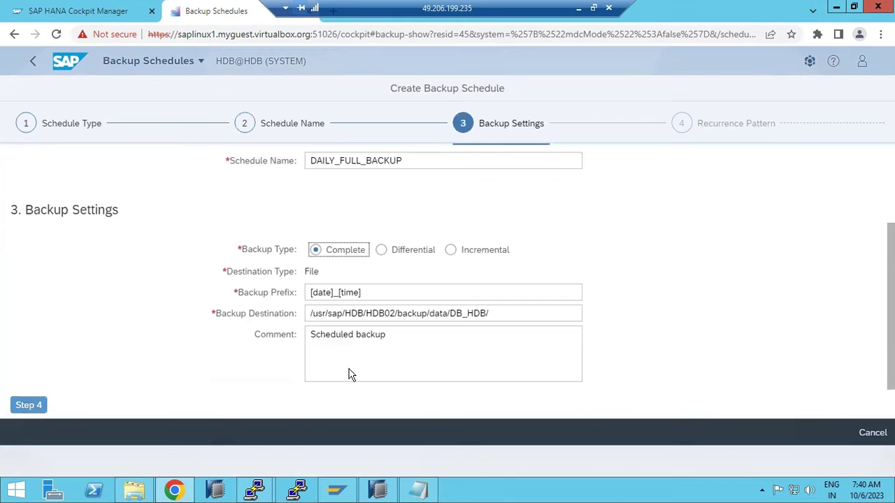
pyautogui.moveTo(327, 314); pyautogui.dragTo(425, 322)
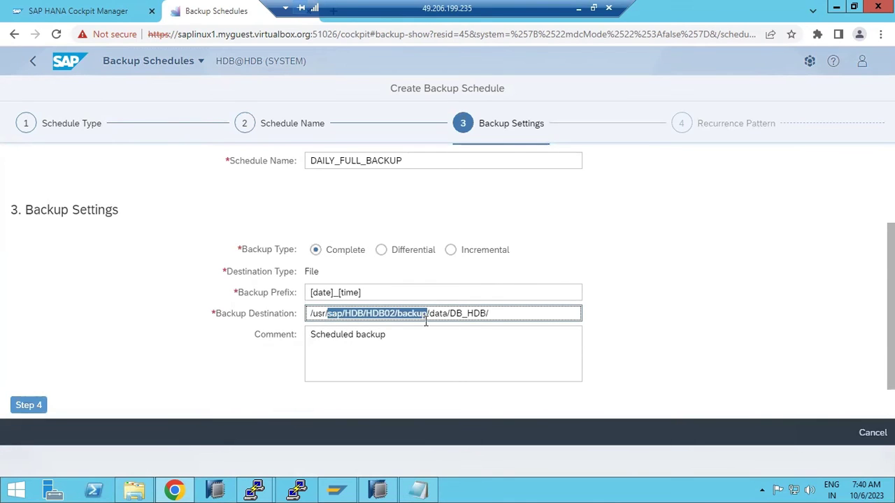
pyautogui.click(29, 406)
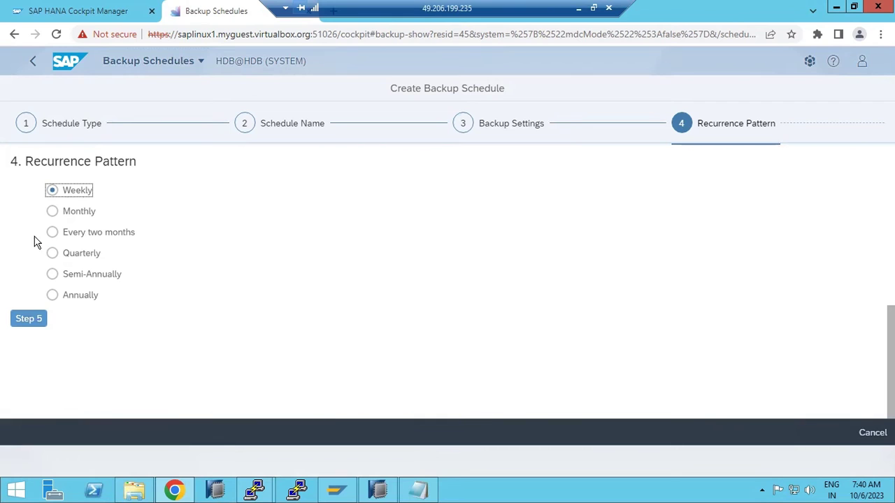
pyautogui.click(53, 212)
# - Open the time zone list for the monthly schedule and search it for 'ind'
pyautogui.click(28, 318)
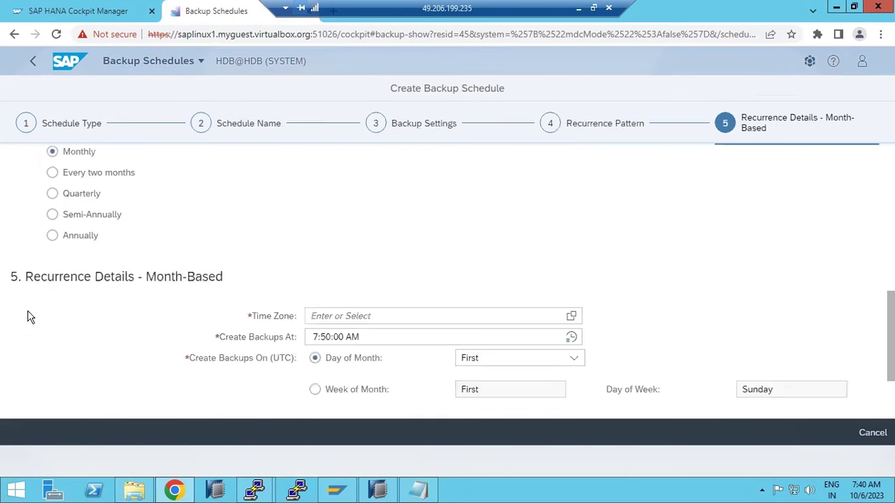
pyautogui.click(469, 204)
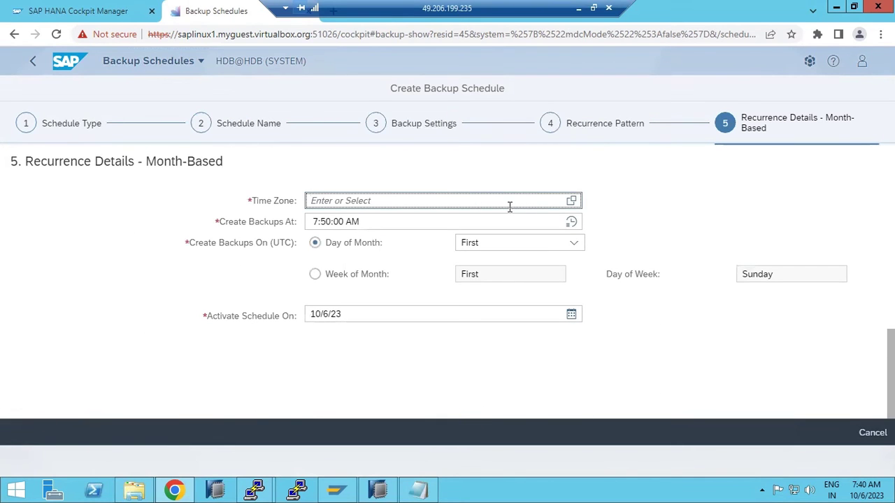
pyautogui.click(570, 201)
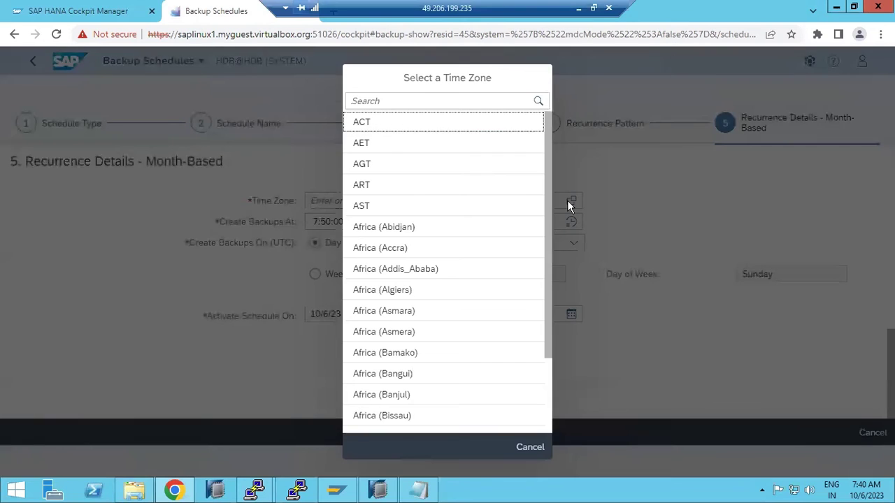
pyautogui.click(377, 101)
pyautogui.write('ind')
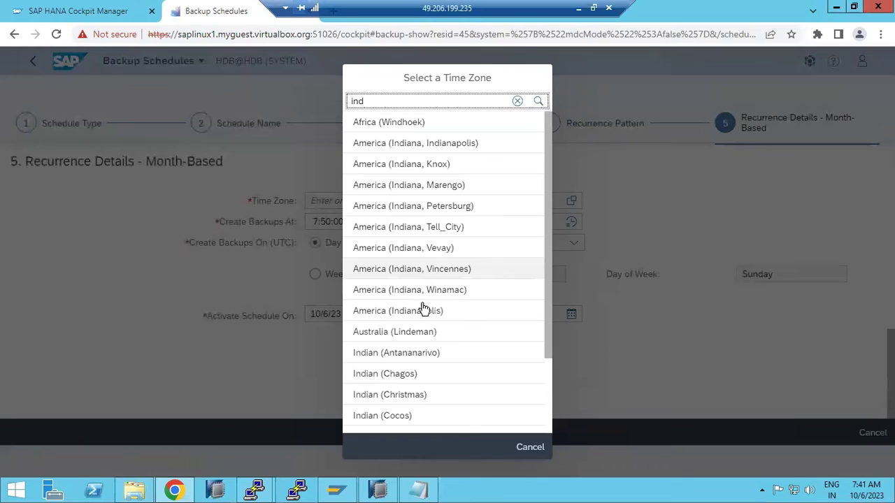
pyautogui.scroll(-3, 419, 350)
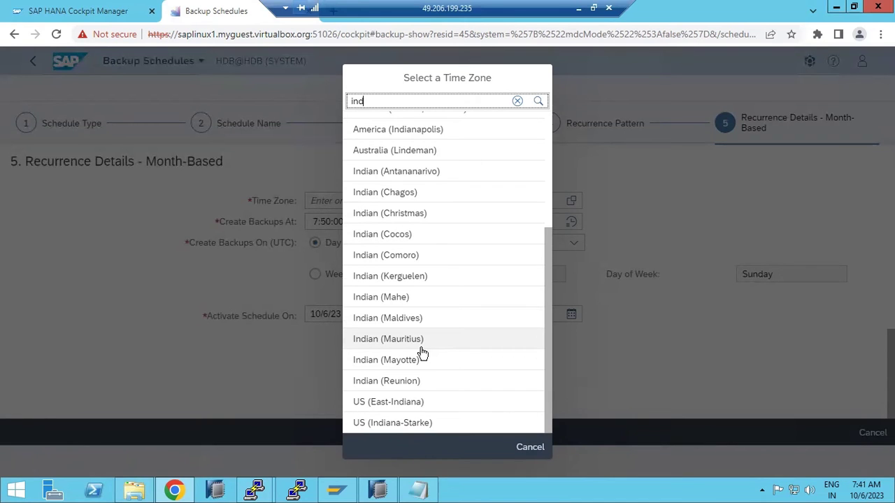
pyautogui.scroll(5, 414, 402)
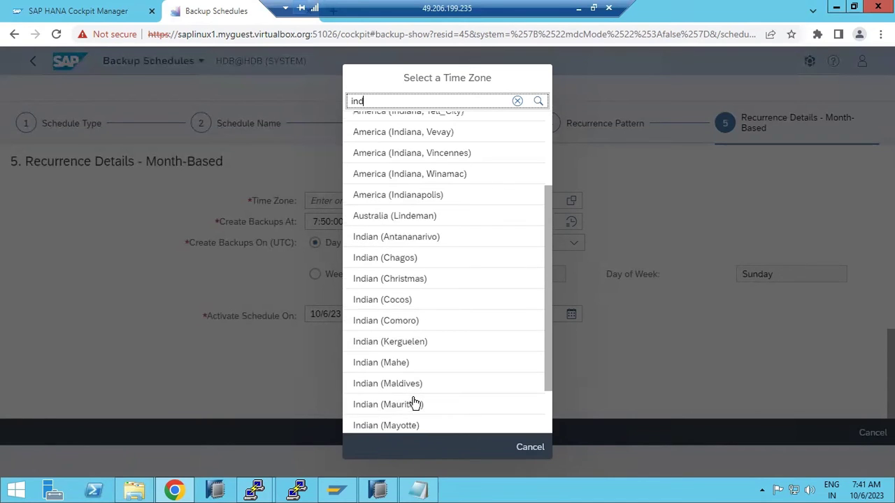
# - Set the time zone to Asia (Singapore) with a 'sin' search and go to Review
pyautogui.click(517, 101)
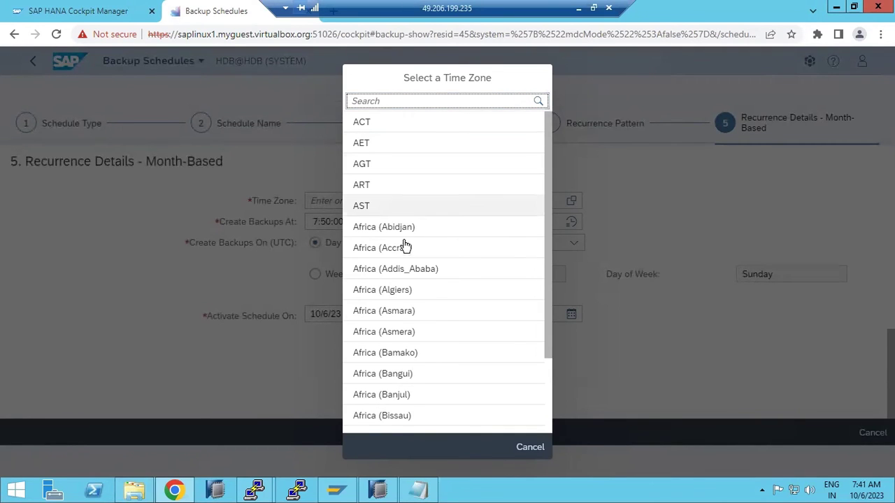
pyautogui.scroll(-2, 406, 248)
pyautogui.scroll(2, 405, 249)
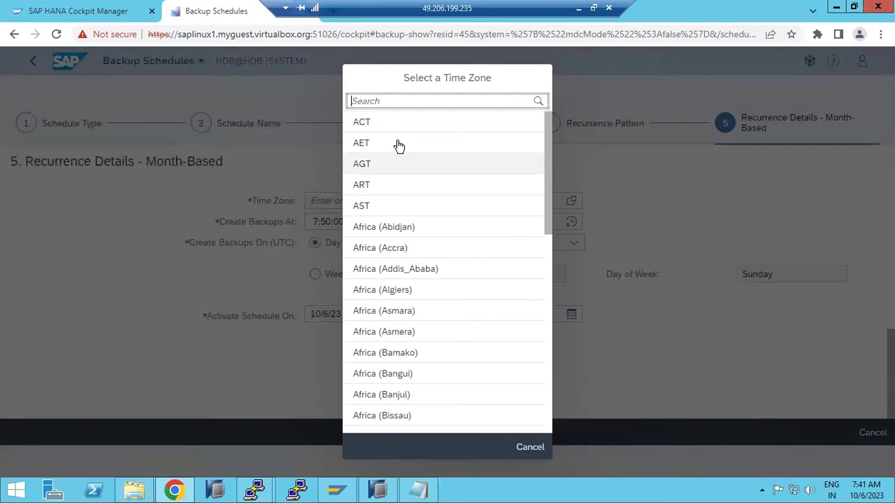
pyautogui.write('sin')
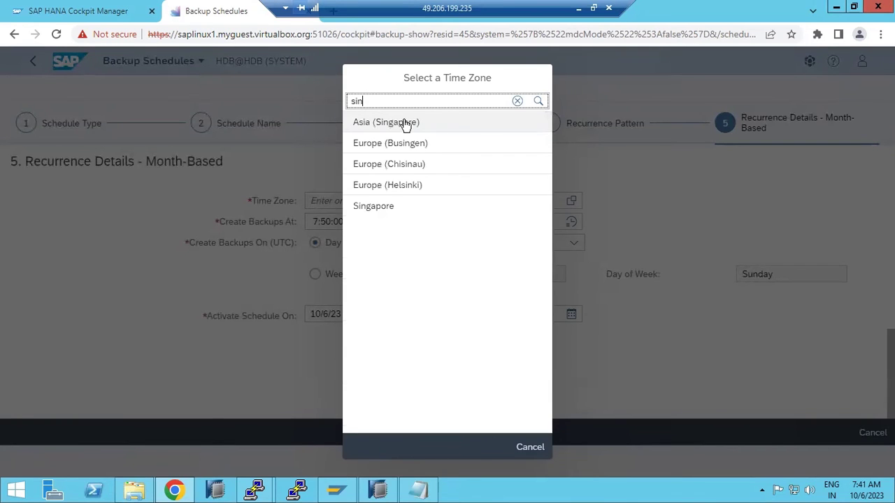
pyautogui.click(400, 125)
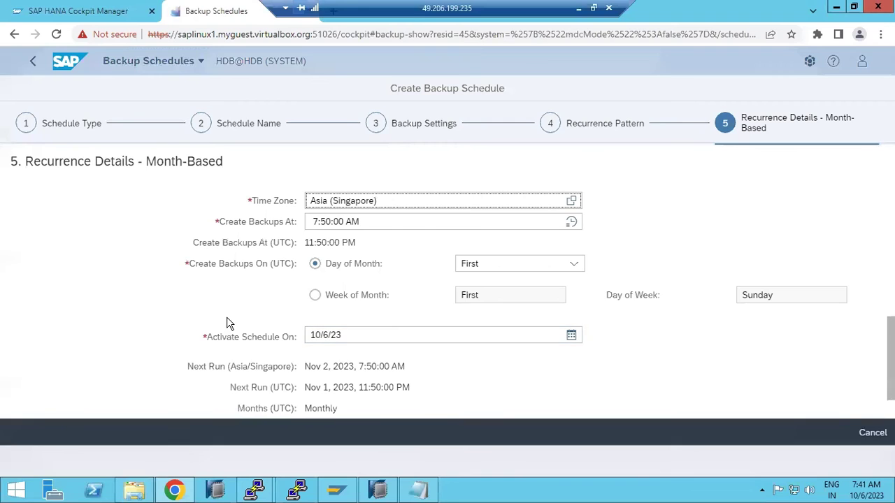
pyautogui.scroll(-2, 227, 322)
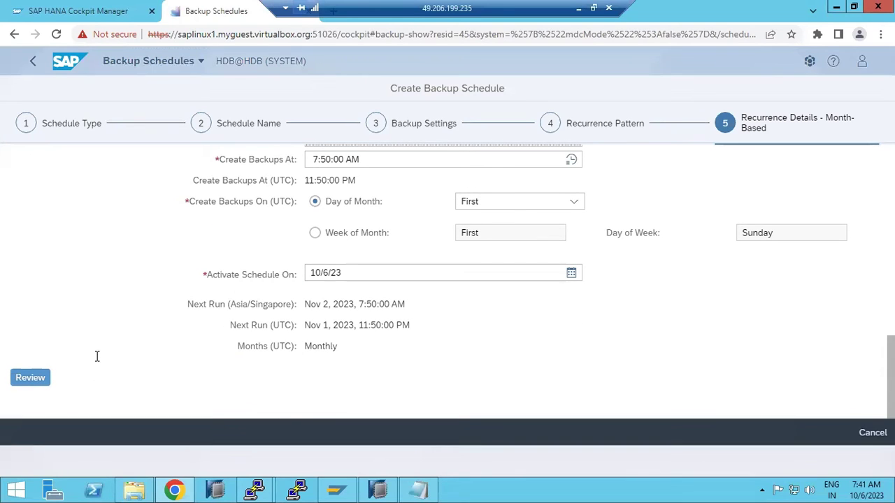
pyautogui.click(31, 376)
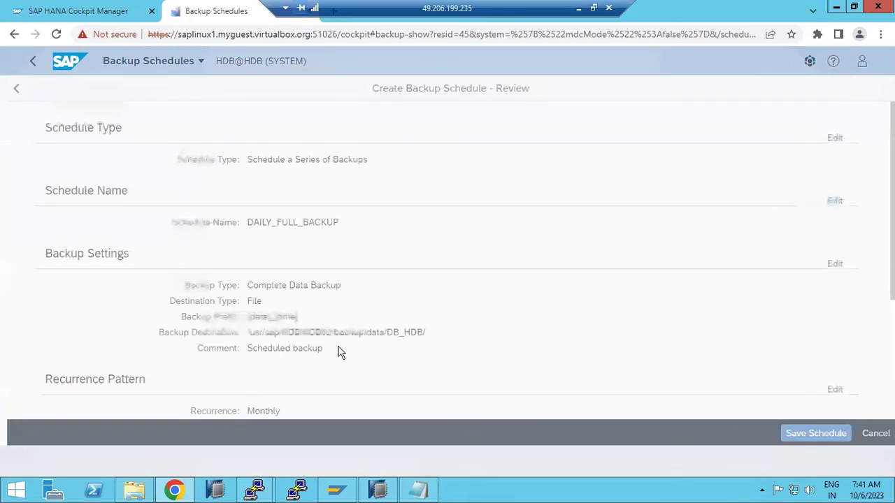
# - Save the DAILY_FULL_BACKUP schedule from its review page
pyautogui.click(811, 435)
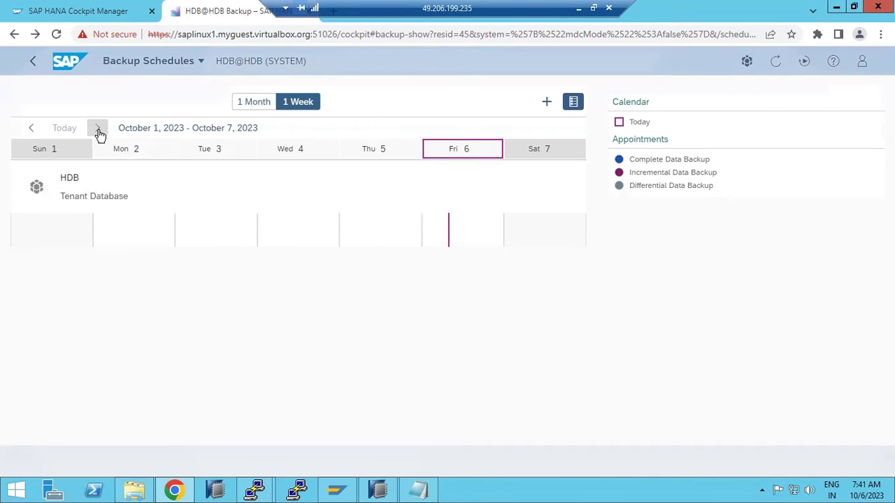
# - Page through the weekly calendar to find the monthly backup on November 2
pyautogui.click(98, 131)
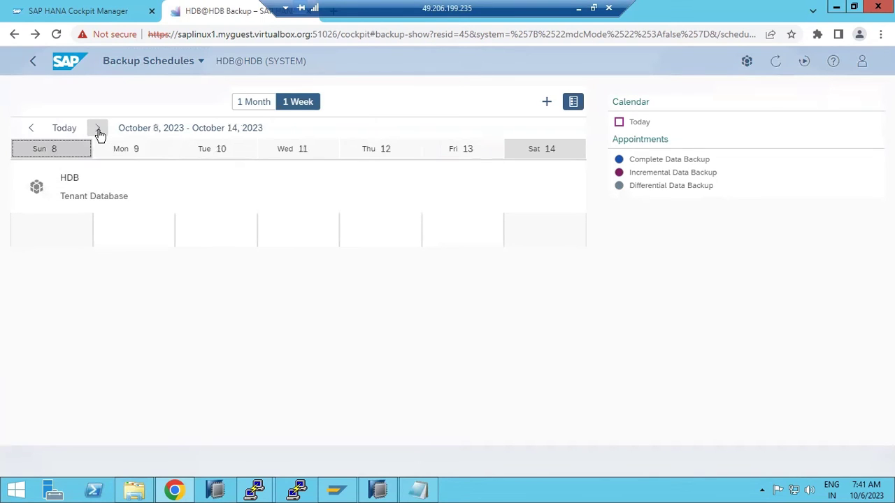
pyautogui.click(99, 132)
pyautogui.click(99, 133)
pyautogui.click(98, 132)
pyautogui.click(98, 133)
pyautogui.click(98, 133)
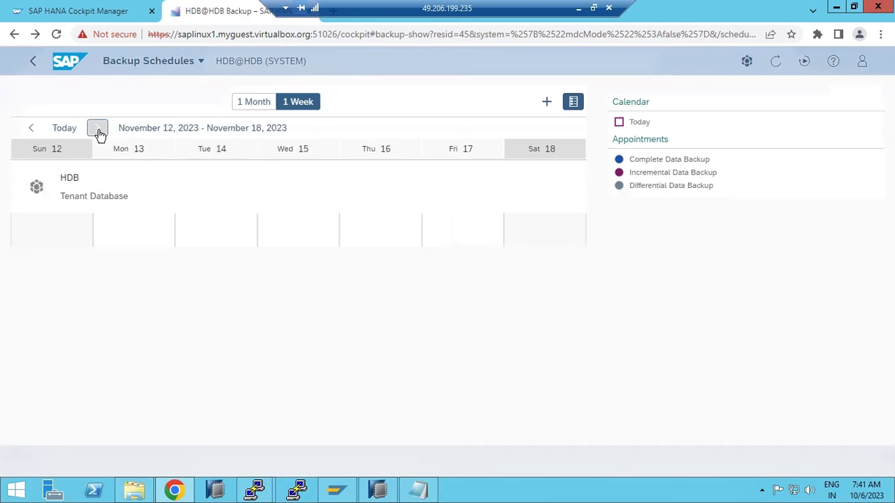
pyautogui.click(30, 128)
pyautogui.click(31, 129)
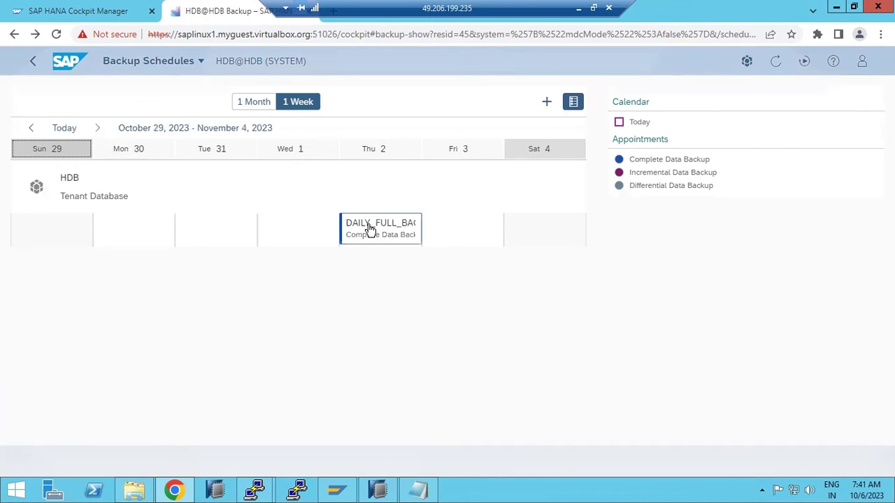
pyautogui.click(98, 129)
pyautogui.click(98, 128)
pyautogui.click(99, 129)
pyautogui.click(99, 129)
pyautogui.click(99, 128)
pyautogui.click(98, 129)
pyautogui.click(99, 129)
pyautogui.click(99, 128)
pyautogui.click(99, 129)
pyautogui.click(99, 129)
pyautogui.click(98, 128)
pyautogui.click(98, 129)
pyautogui.click(99, 128)
pyautogui.click(98, 129)
pyautogui.click(99, 129)
pyautogui.click(99, 128)
pyautogui.click(98, 129)
pyautogui.click(99, 129)
pyautogui.click(99, 129)
pyautogui.click(98, 128)
pyautogui.click(99, 128)
pyautogui.click(99, 129)
pyautogui.click(99, 129)
pyautogui.click(98, 128)
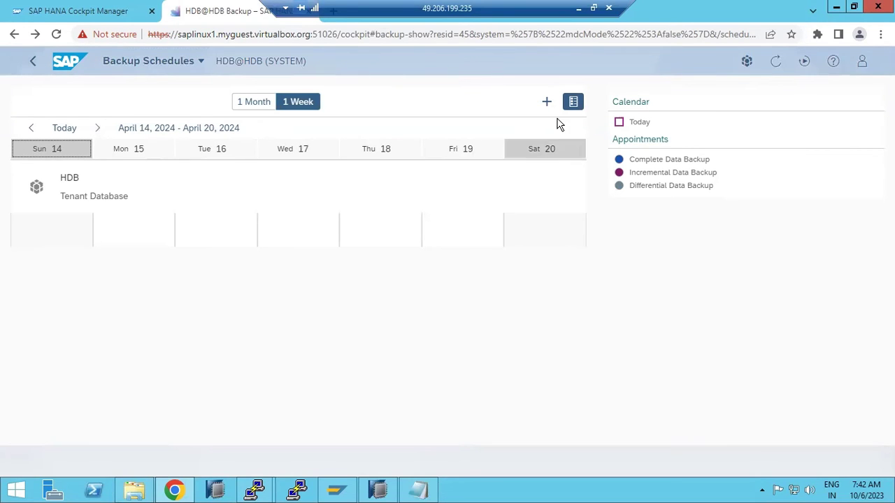
# - Begin a one-time single backup schedule, then discard it and switch to HANA Studio
pyautogui.click(546, 102)
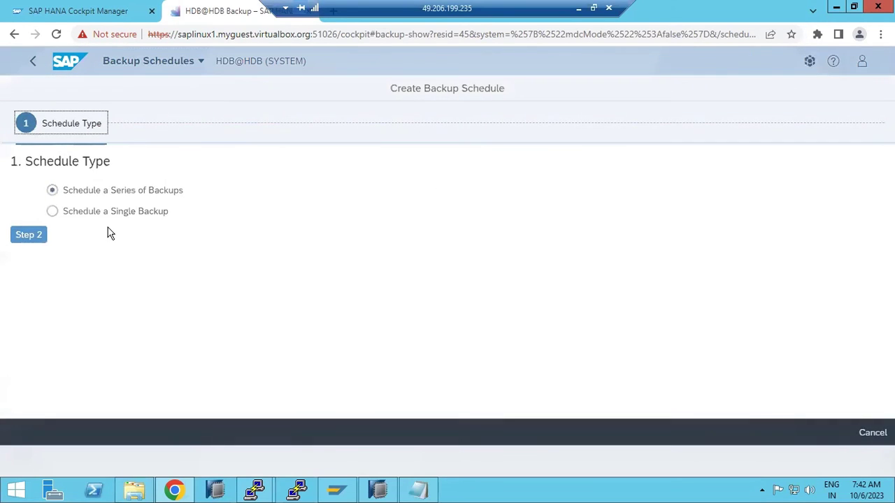
pyautogui.click(88, 214)
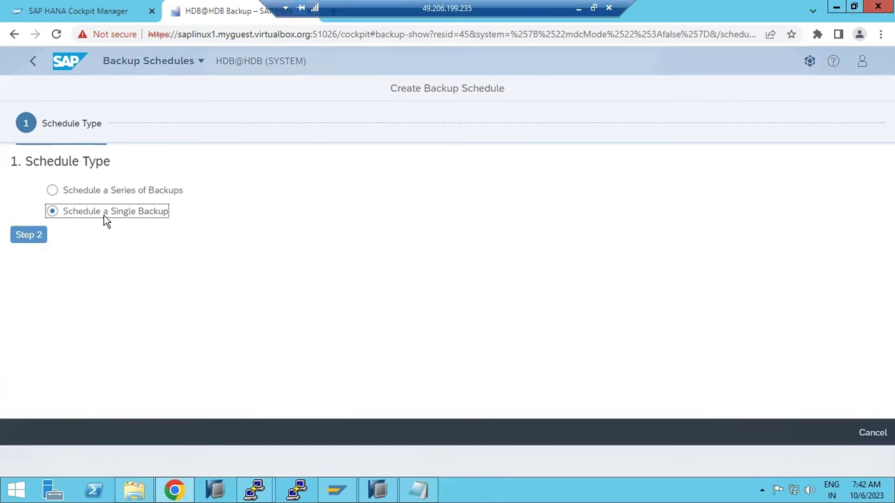
pyautogui.click(36, 235)
pyautogui.click(388, 200)
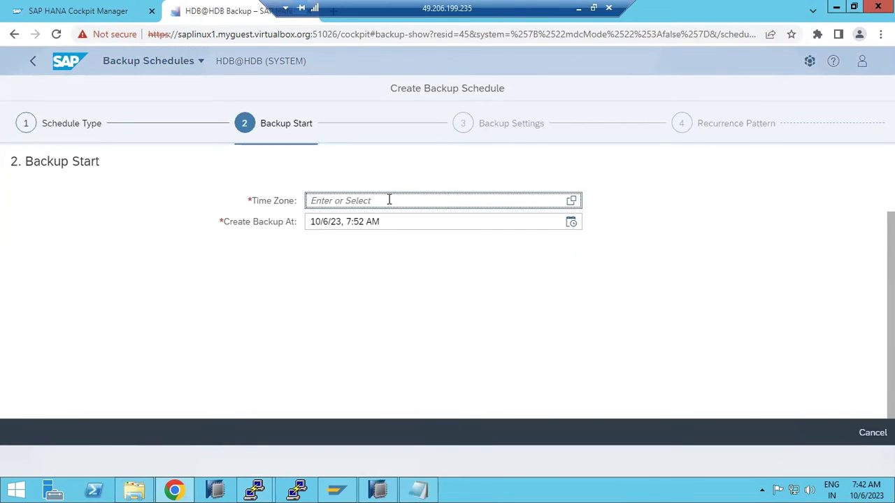
pyautogui.click(70, 60)
pyautogui.click(507, 128)
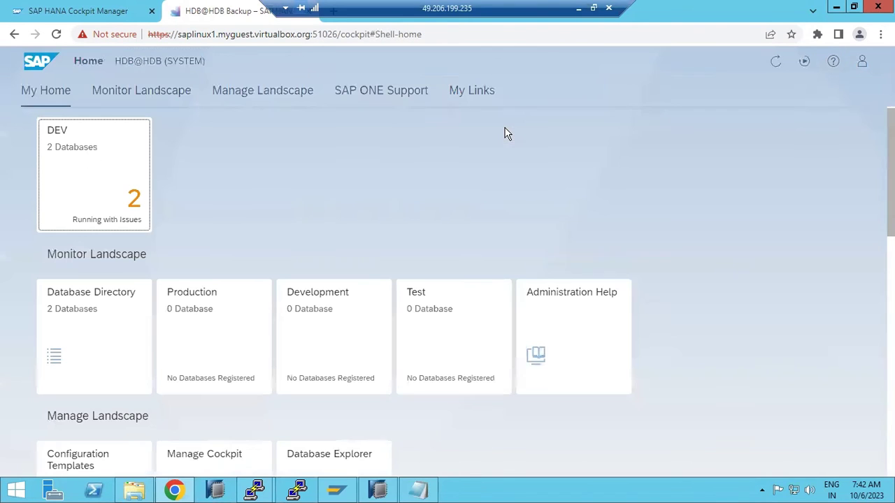
pyautogui.click(377, 489)
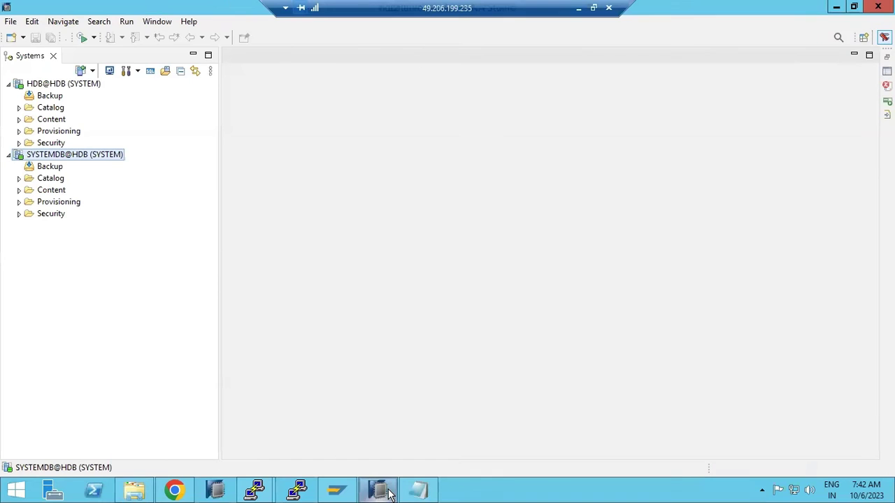
pyautogui.rightClick(61, 156)
pyautogui.moveTo(226, 189)
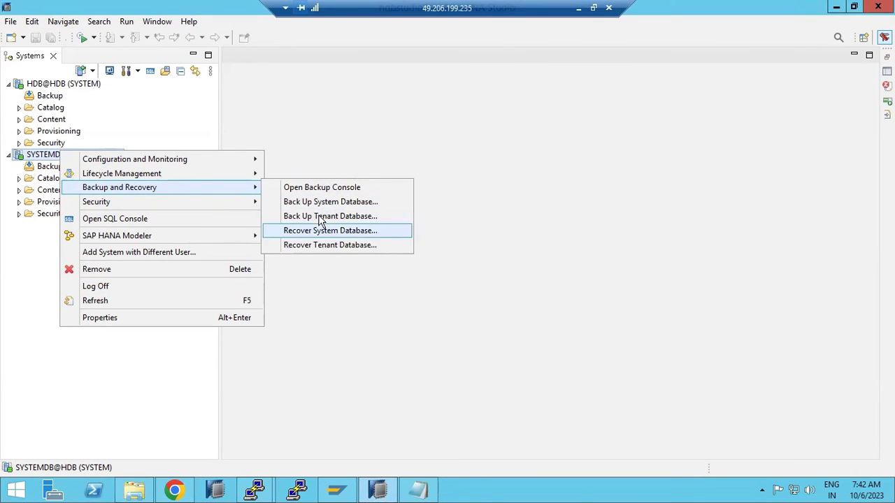
pyautogui.click(381, 492)
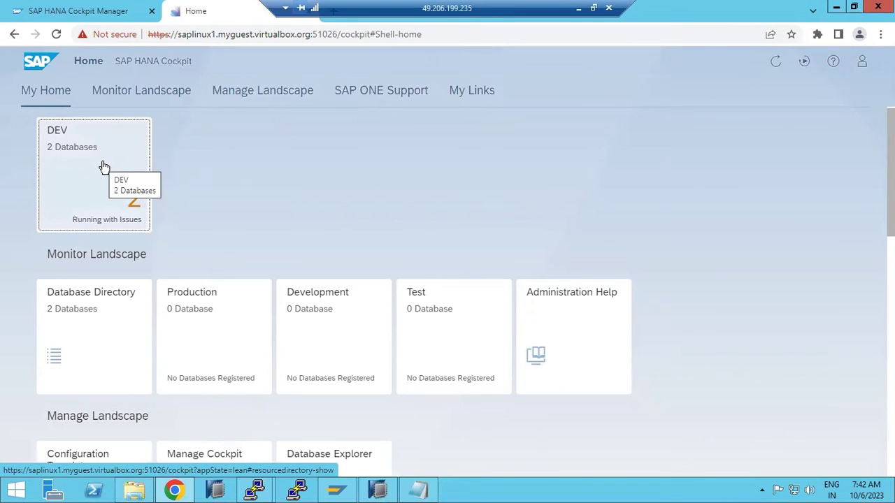
pyautogui.click(168, 92)
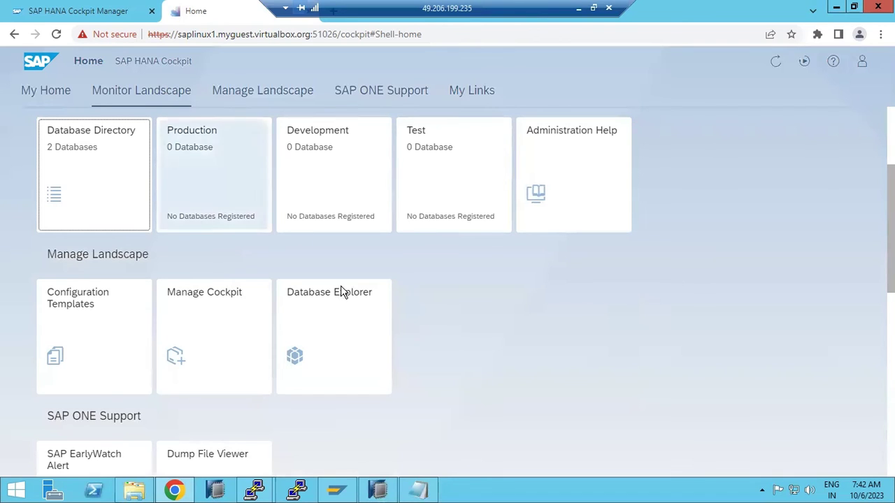
pyautogui.click(378, 493)
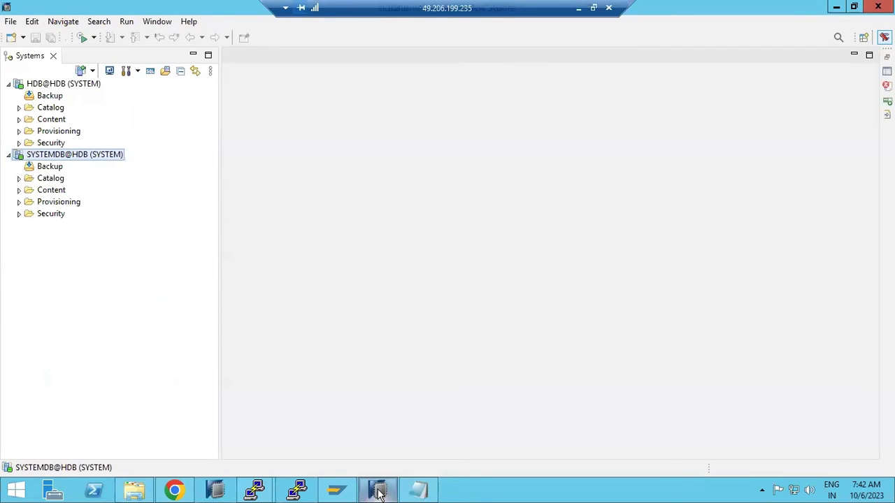
pyautogui.rightClick(75, 158)
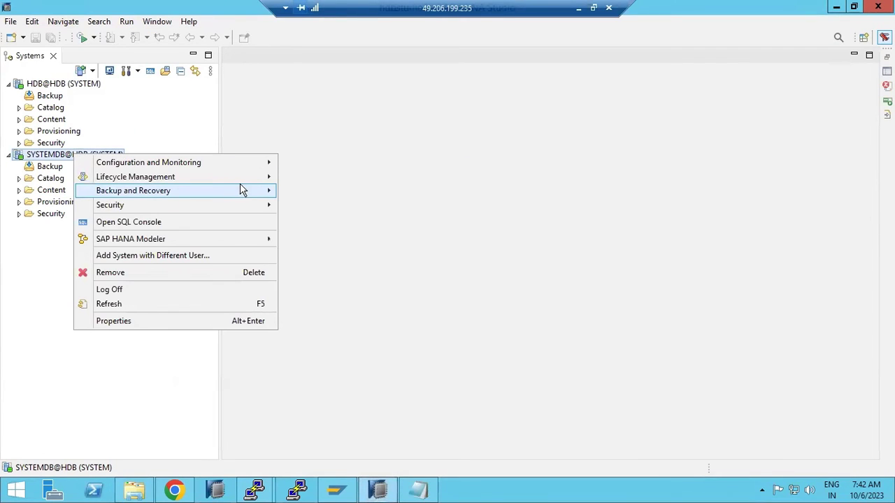
pyautogui.moveTo(248, 191)
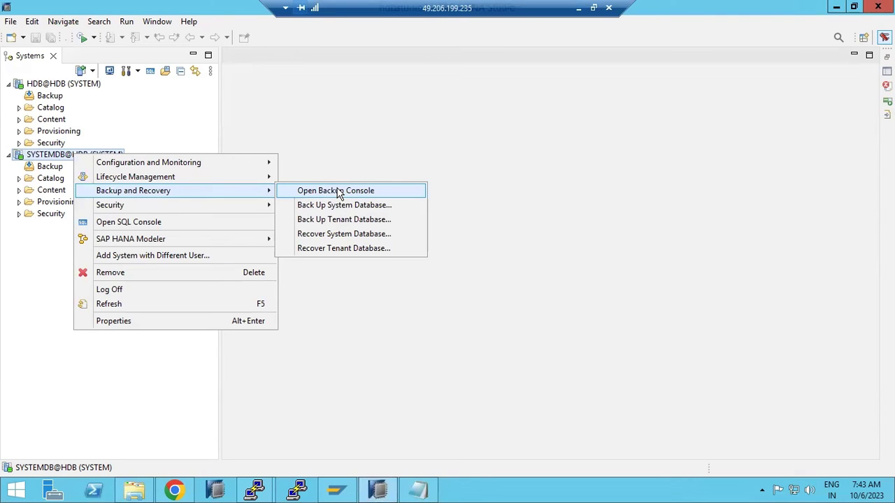
pyautogui.click(432, 364)
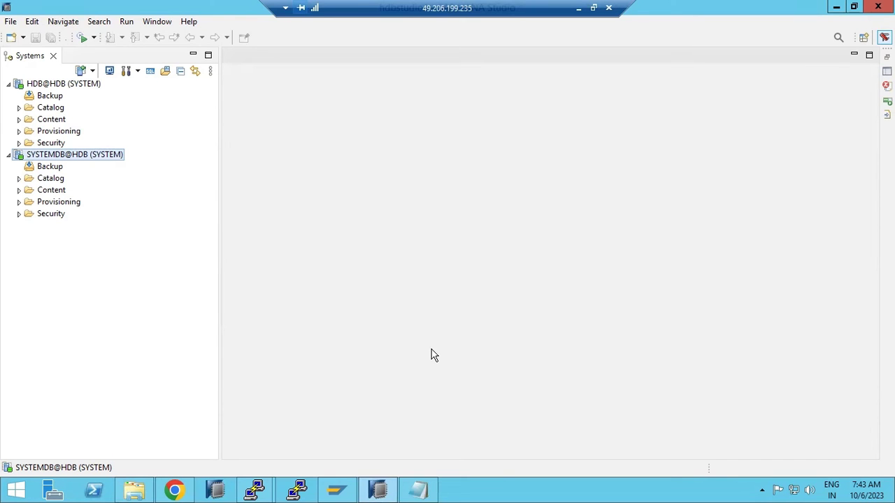
# - Return to the cockpit browser and jump between Manage Landscape, Monitor Landscape and My Home
pyautogui.click(183, 493)
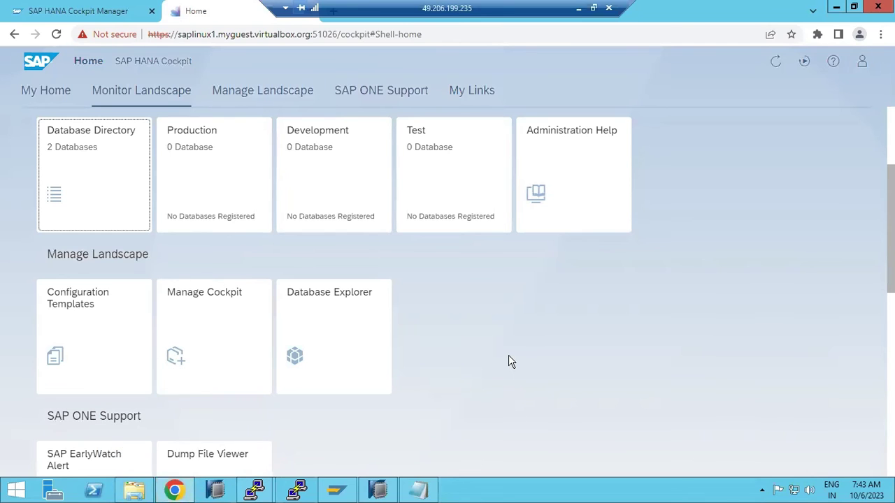
pyautogui.scroll(-2, 509, 362)
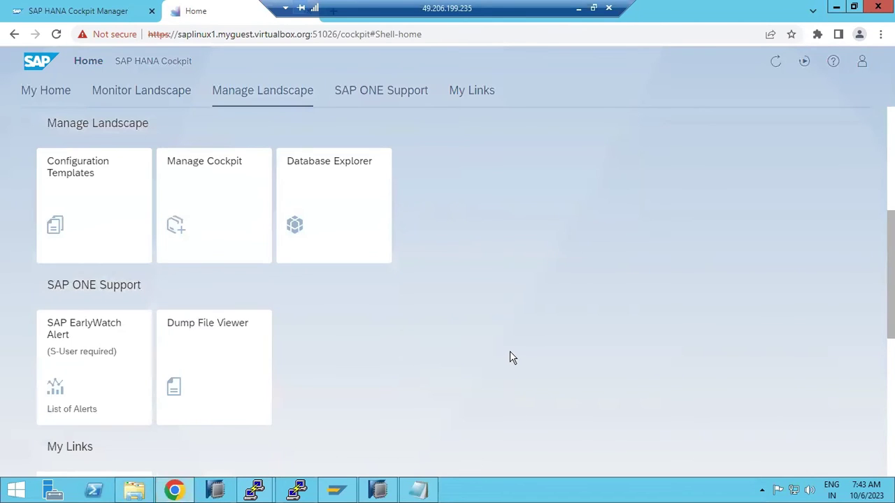
pyautogui.scroll(3, 509, 353)
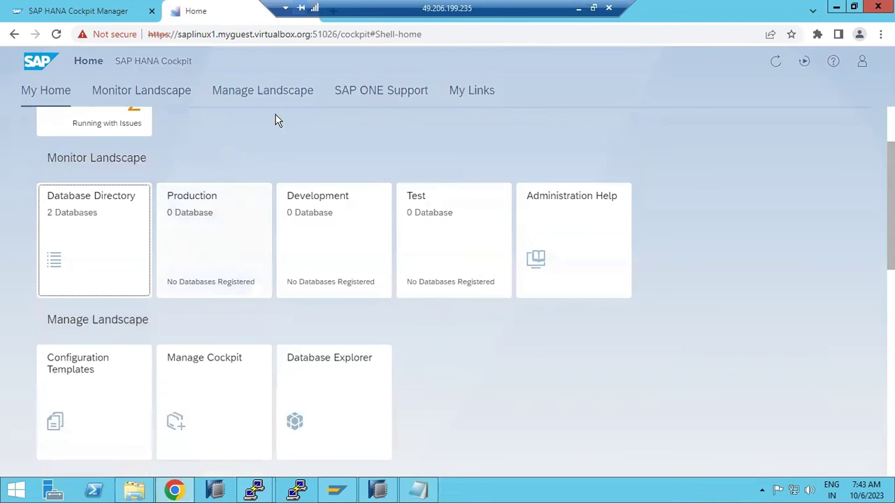
pyautogui.click(259, 87)
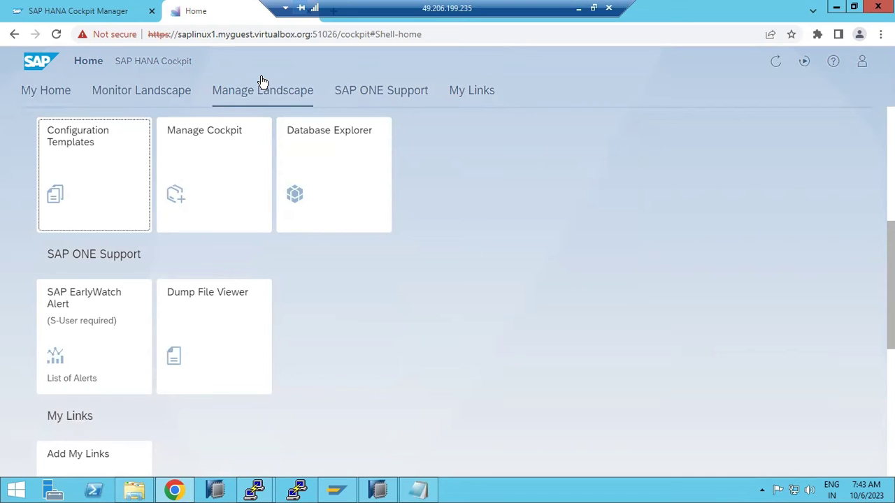
pyautogui.click(105, 93)
pyautogui.click(44, 90)
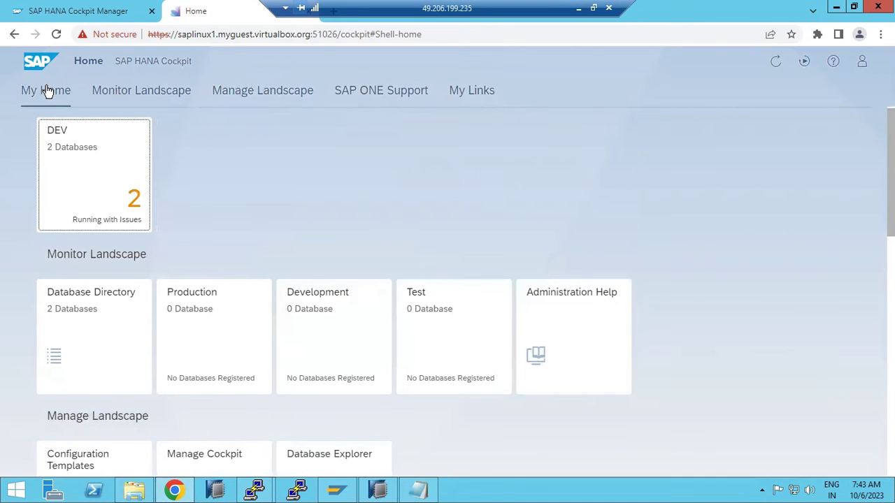
# - Switch to Cockpit Manager, open Cockpit Users and dismiss the session timeout
pyautogui.click(79, 11)
pyautogui.click(103, 181)
pyautogui.click(537, 306)
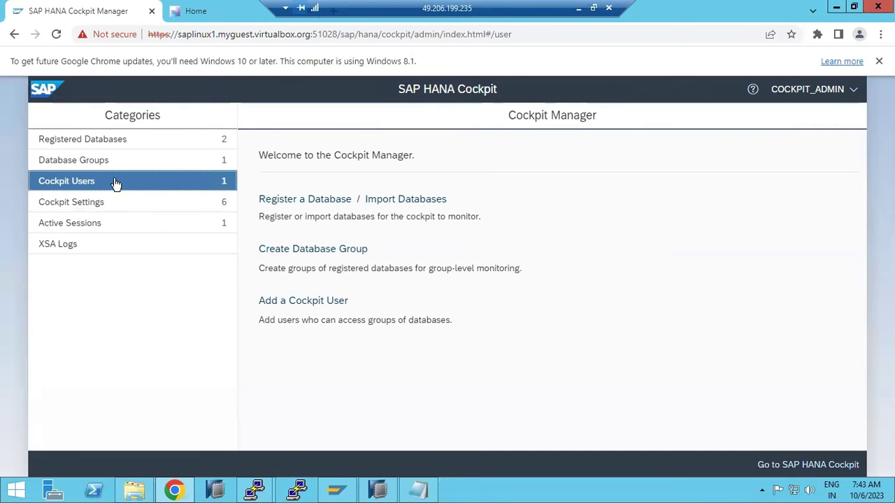
# - Enter new cockpit user BASIS with its password, password confirmation and e-mail address
pyautogui.click(276, 305)
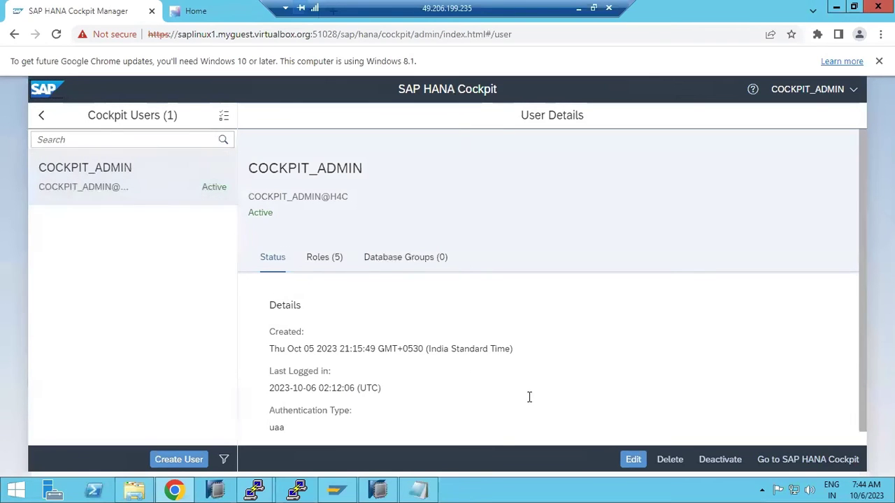
pyautogui.click(177, 459)
pyautogui.click(83, 259)
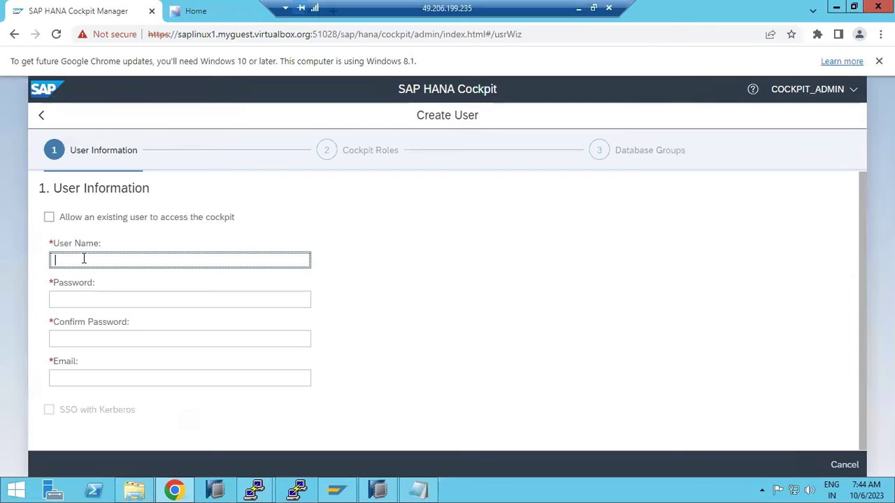
pyautogui.write('BASIS')
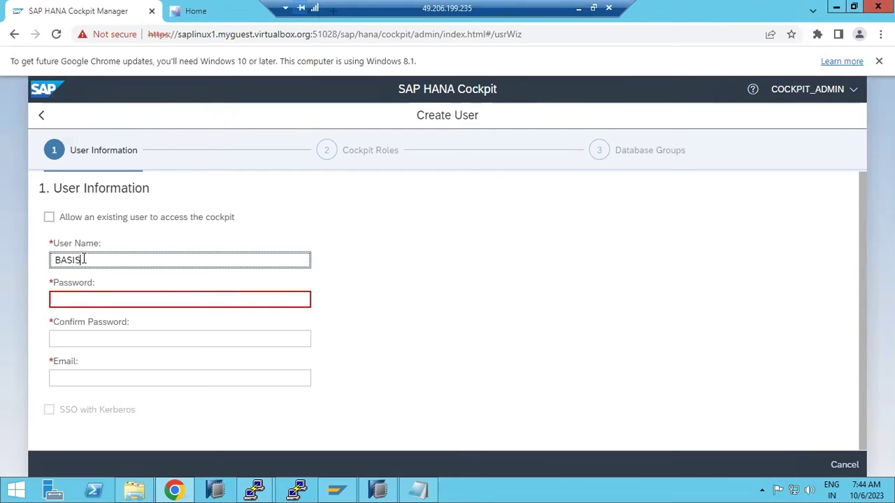
pyautogui.click(89, 301)
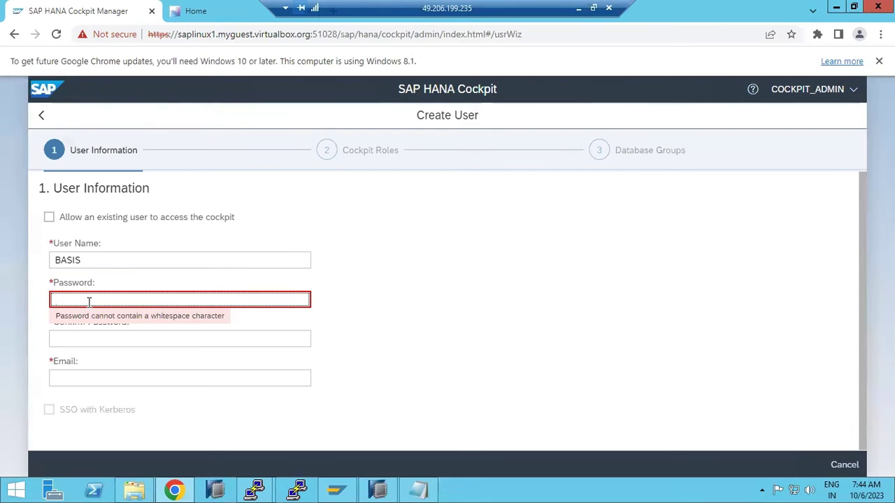
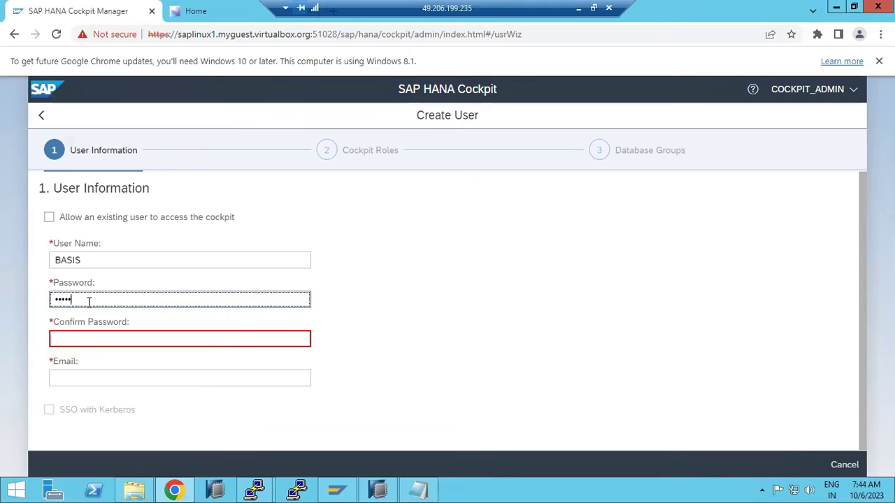
pyautogui.click(86, 339)
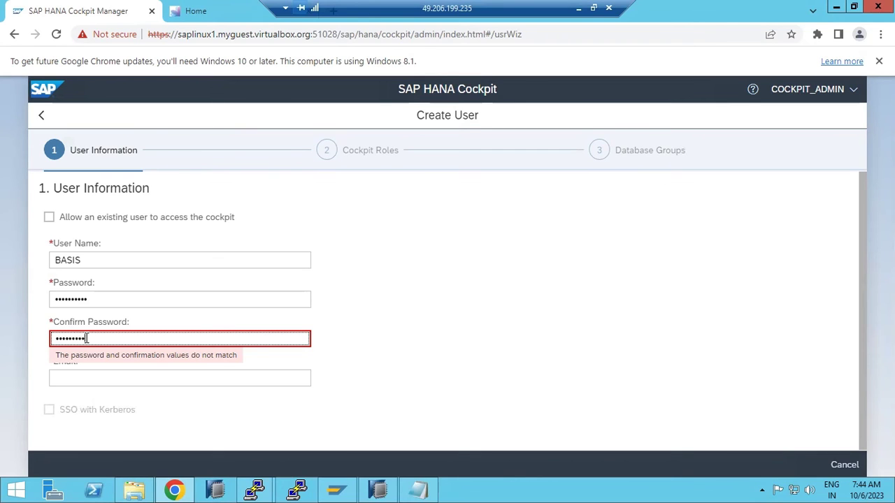
pyautogui.write('3')
pyautogui.click(90, 377)
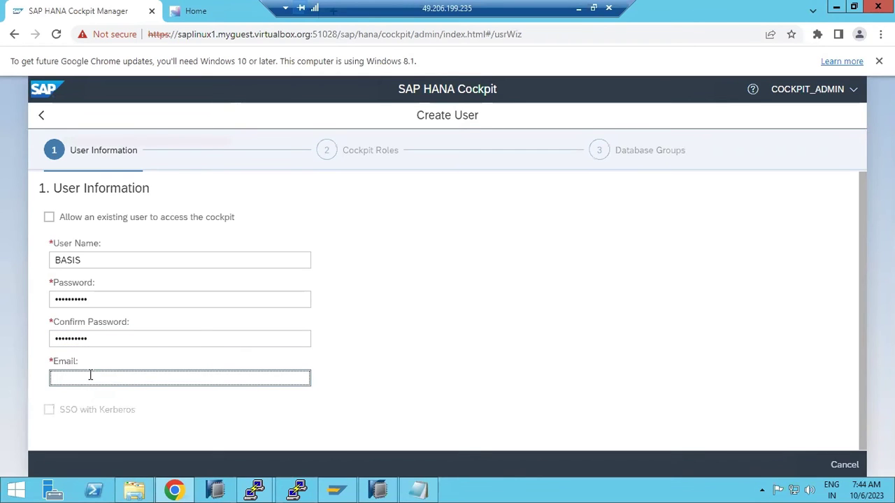
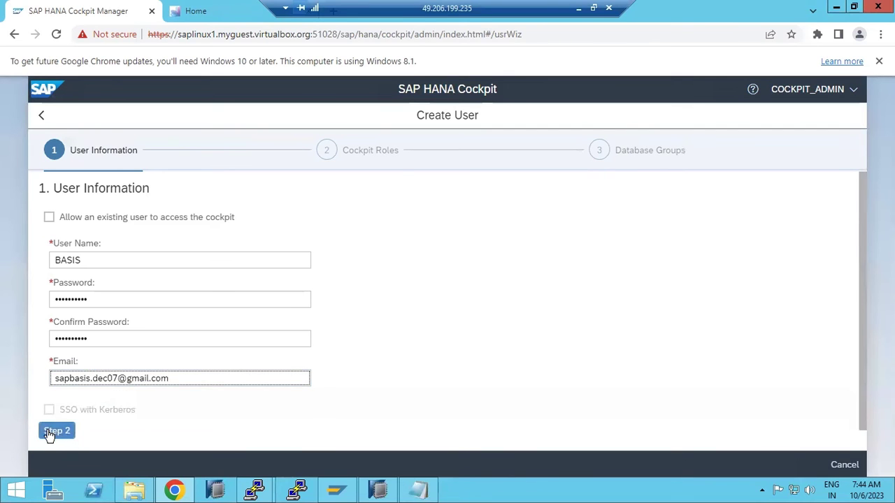
# - Grant all cockpit roles, including registering databases and managing configuration templates, and create the user
pyautogui.click(49, 433)
pyautogui.click(49, 281)
pyautogui.click(49, 227)
pyautogui.click(49, 197)
pyautogui.click(80, 336)
pyautogui.click(81, 356)
pyautogui.click(49, 388)
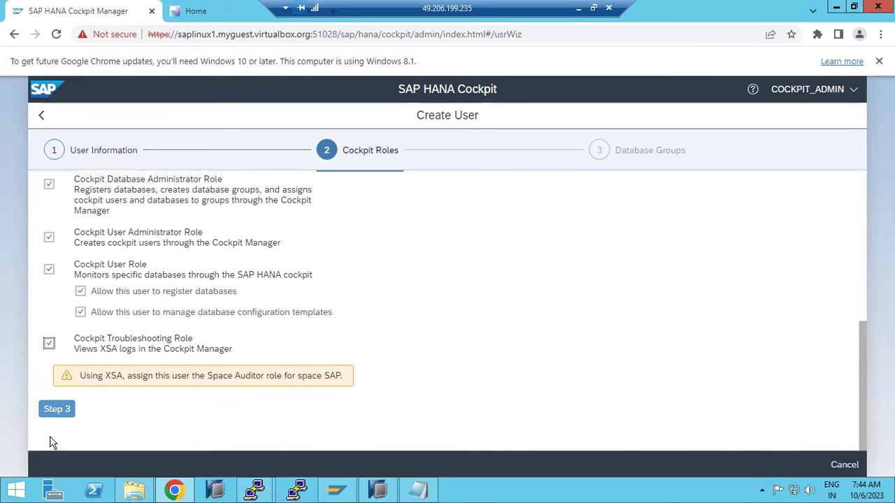
pyautogui.click(63, 410)
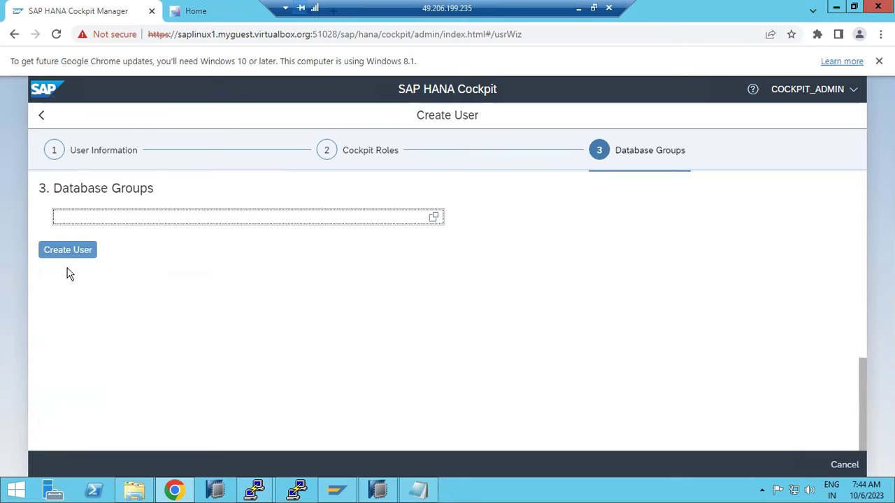
pyautogui.click(76, 253)
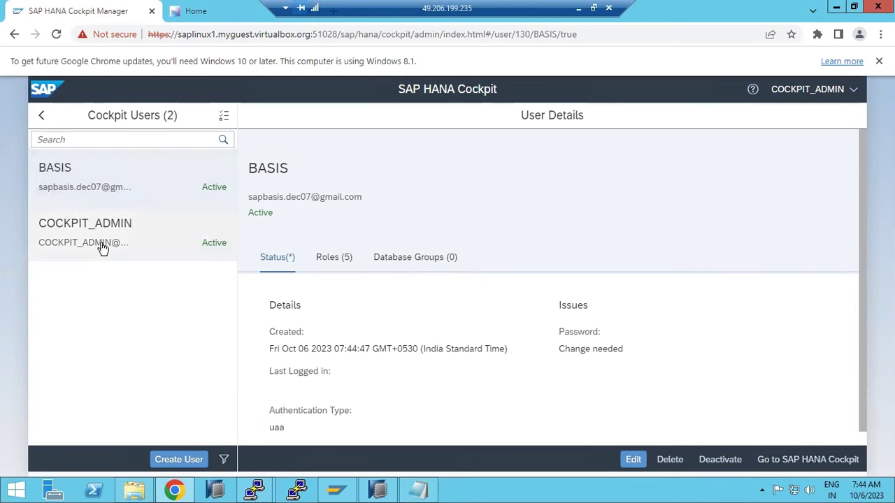
pyautogui.click(41, 116)
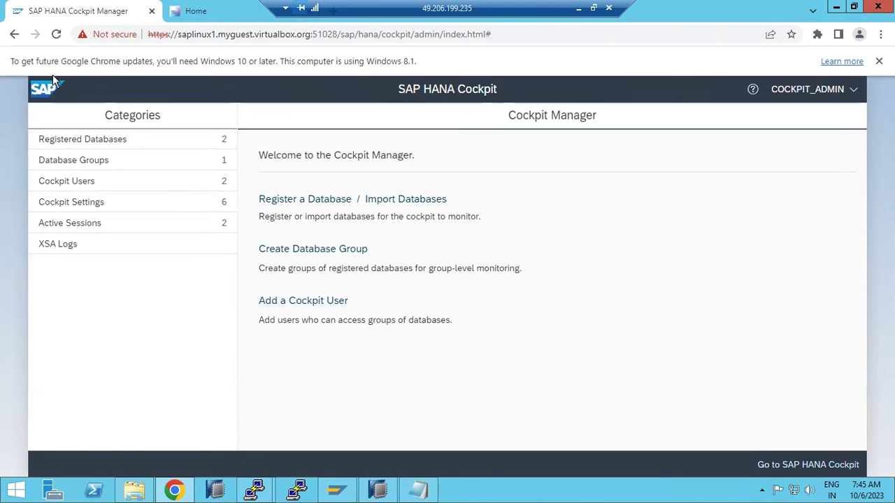
# - Return to the cockpit home page and jump to its Manage Landscape section
pyautogui.hotkey('ctrl', 'Tab')
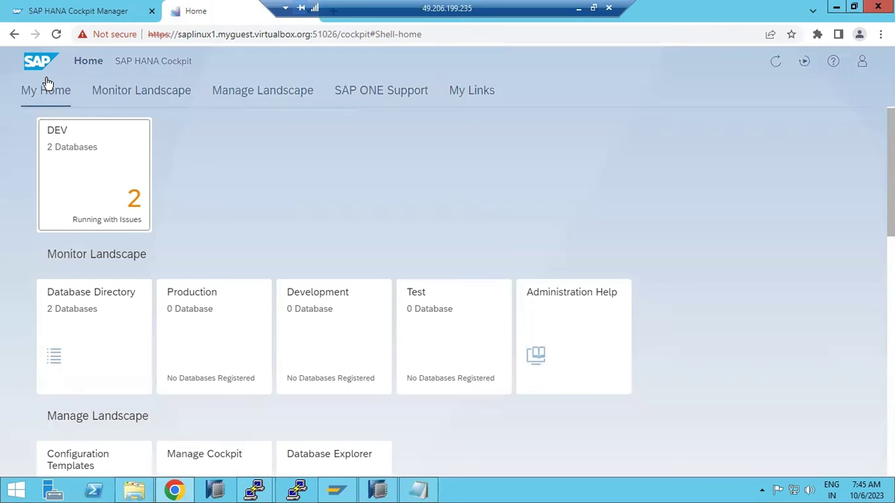
pyautogui.scroll(-5, 511, 294)
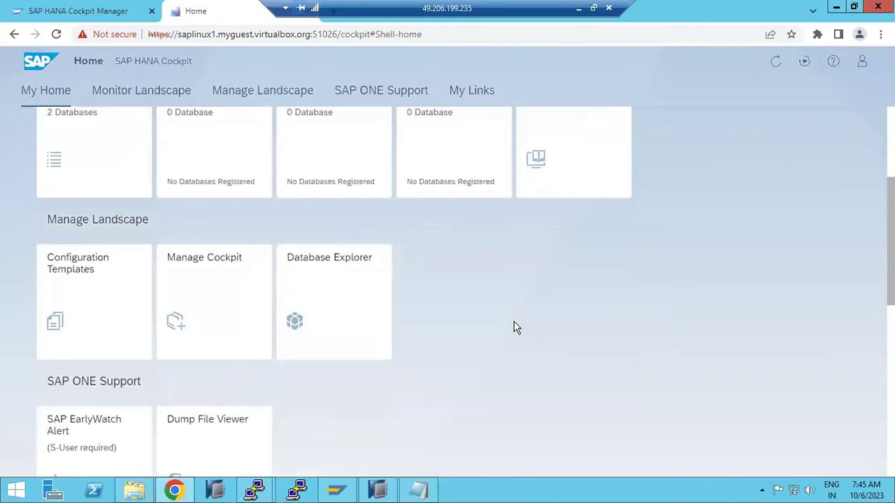
pyautogui.click(378, 488)
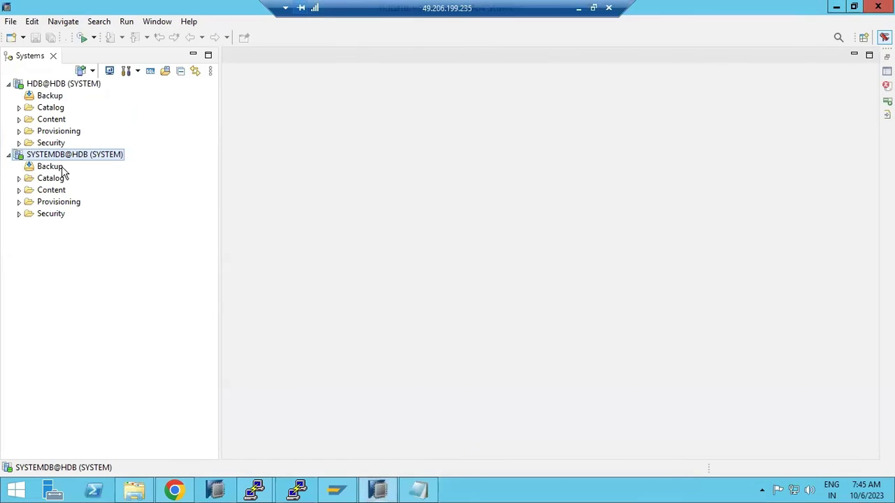
pyautogui.click(377, 489)
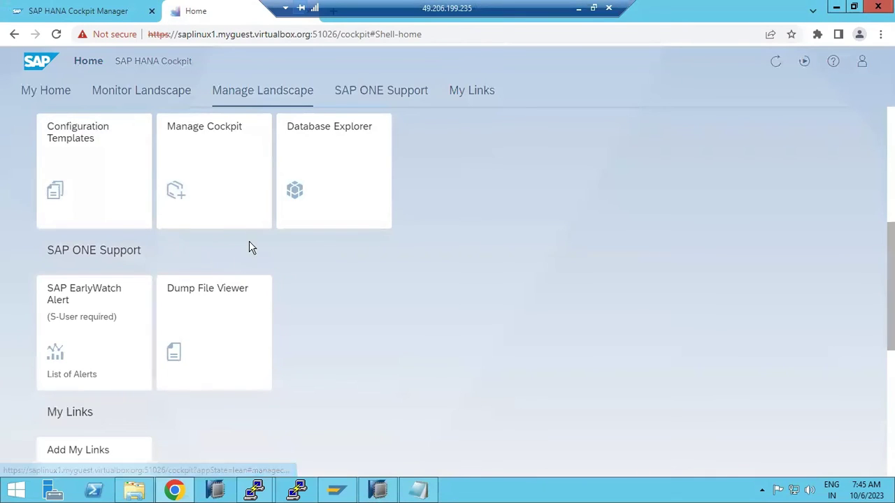
pyautogui.scroll(5, 250, 238)
pyautogui.click(96, 93)
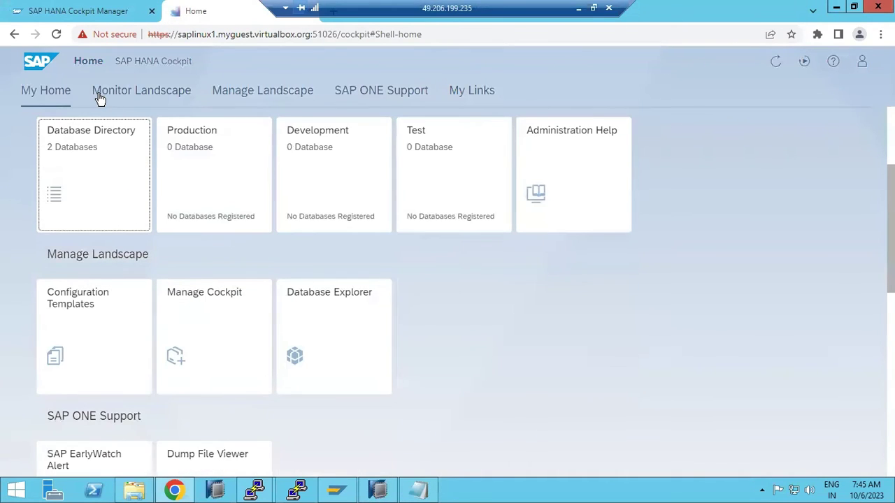
pyautogui.click(381, 489)
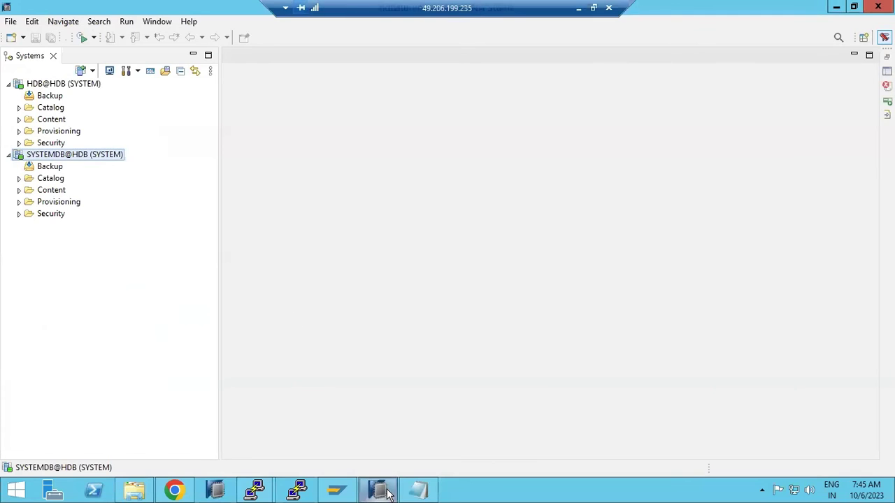
pyautogui.click(380, 490)
pyautogui.click(240, 93)
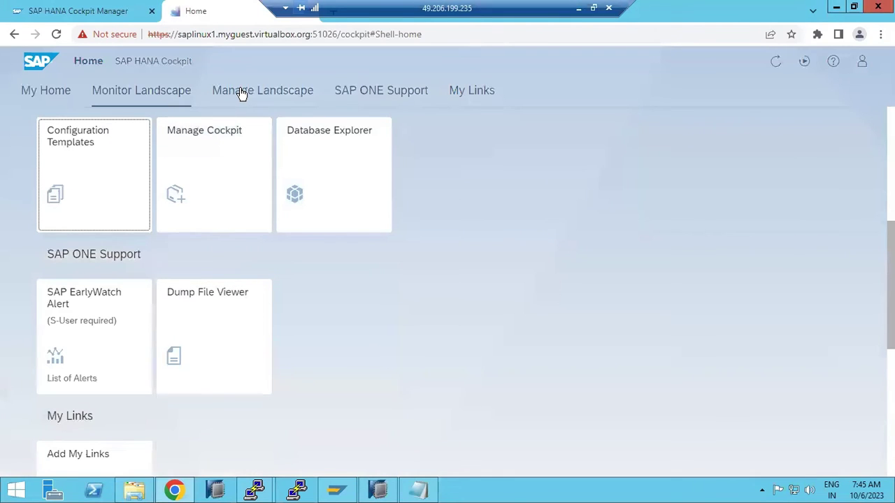
pyautogui.click(114, 87)
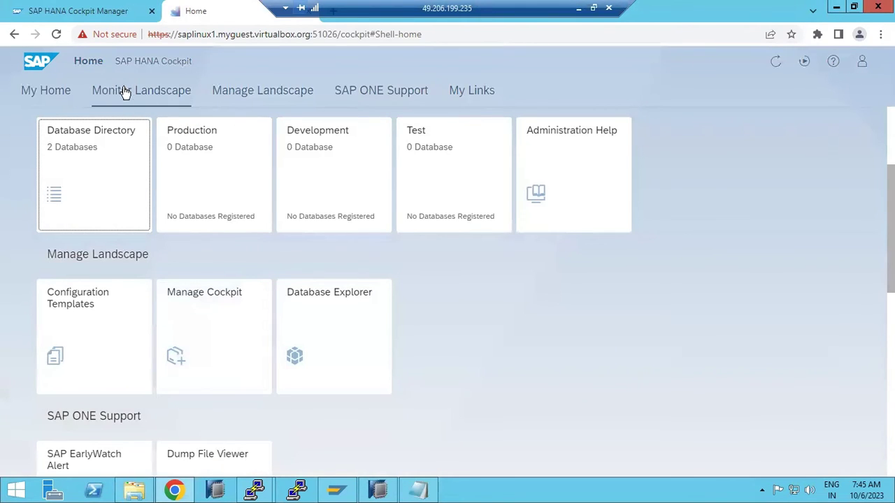
pyautogui.click(256, 98)
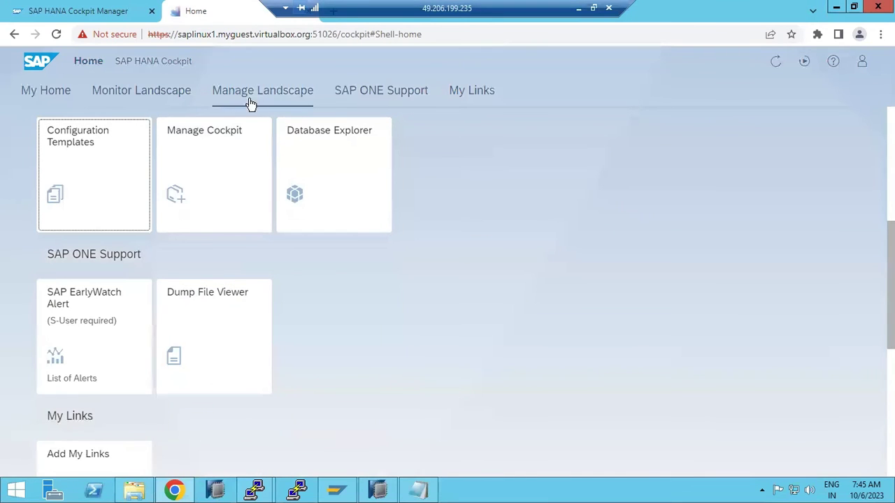
# - Start template t1 on the DATABASE layer, modelled on HDB@HDB
pyautogui.click(103, 169)
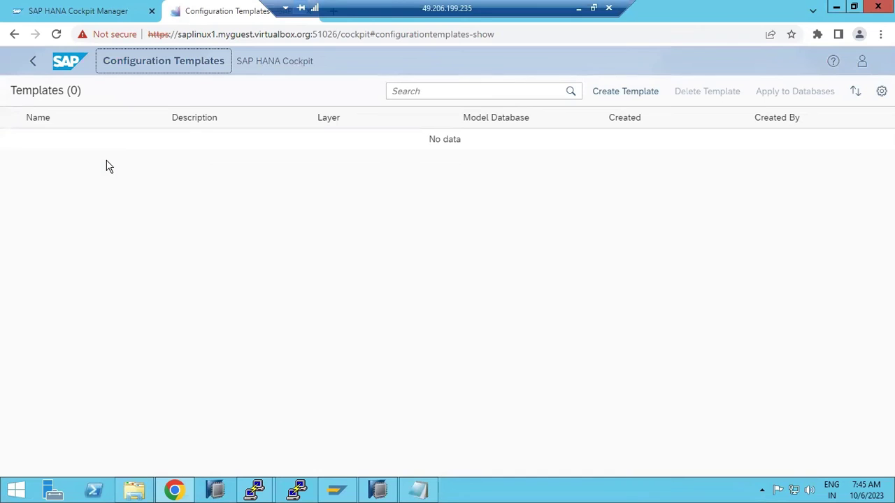
pyautogui.click(628, 97)
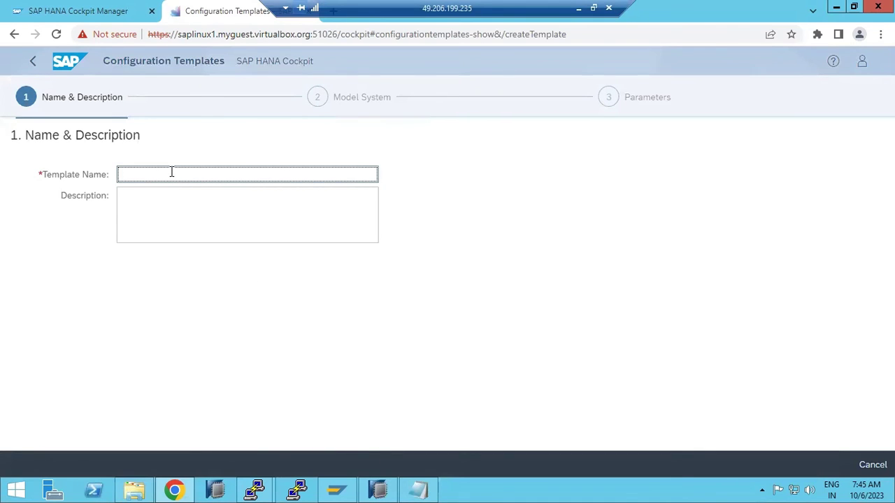
pyautogui.write('t1')
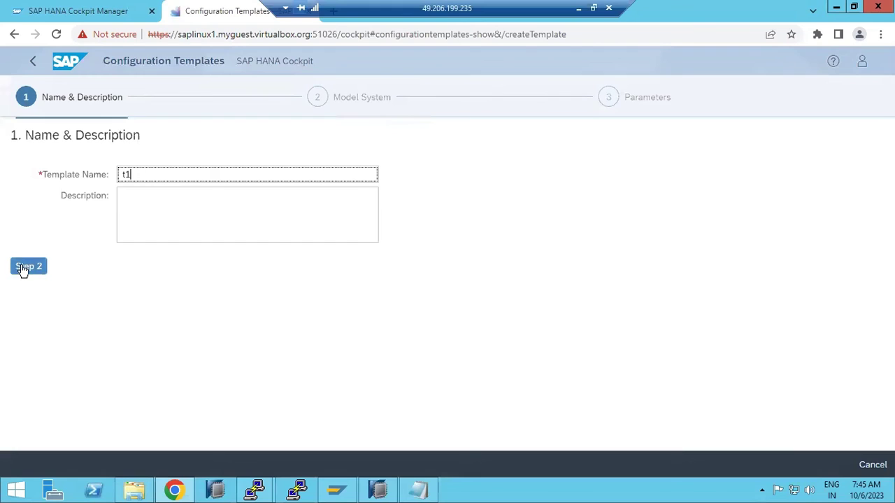
pyautogui.click(21, 269)
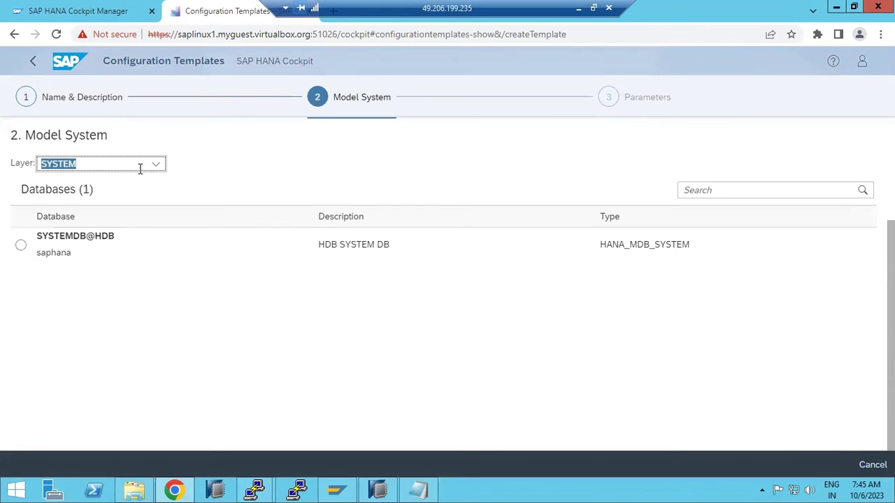
pyautogui.click(156, 168)
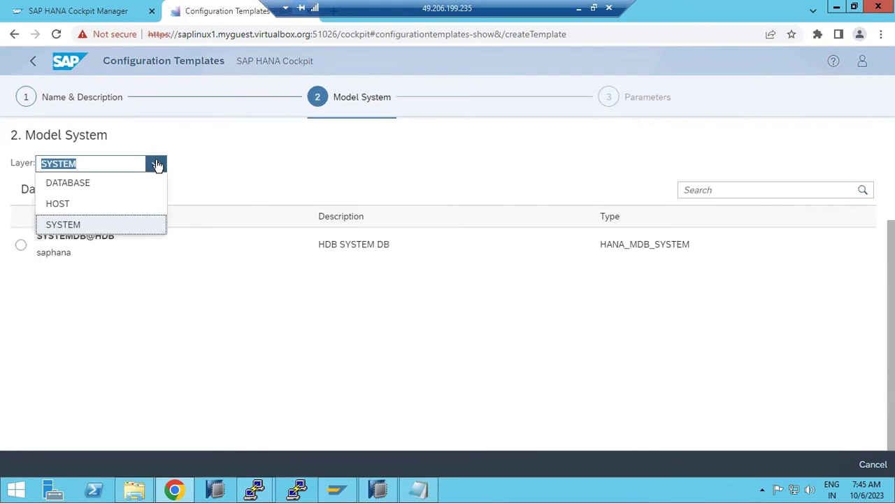
pyautogui.click(61, 185)
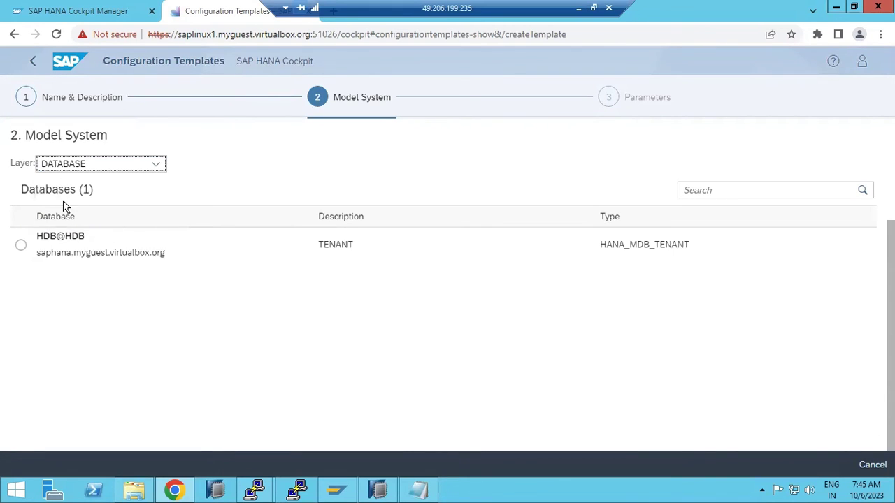
pyautogui.click(22, 246)
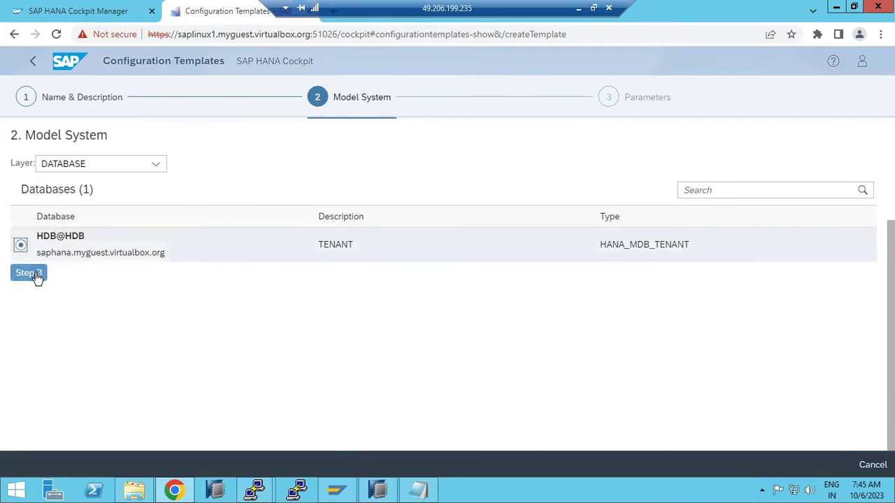
pyautogui.click(29, 273)
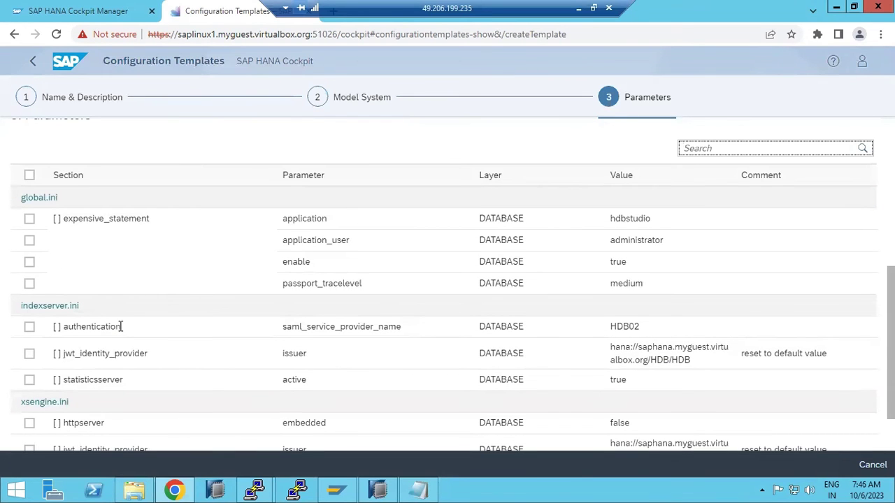
# - Include only the expensive_statement enable parameter and open the template review
pyautogui.click(29, 326)
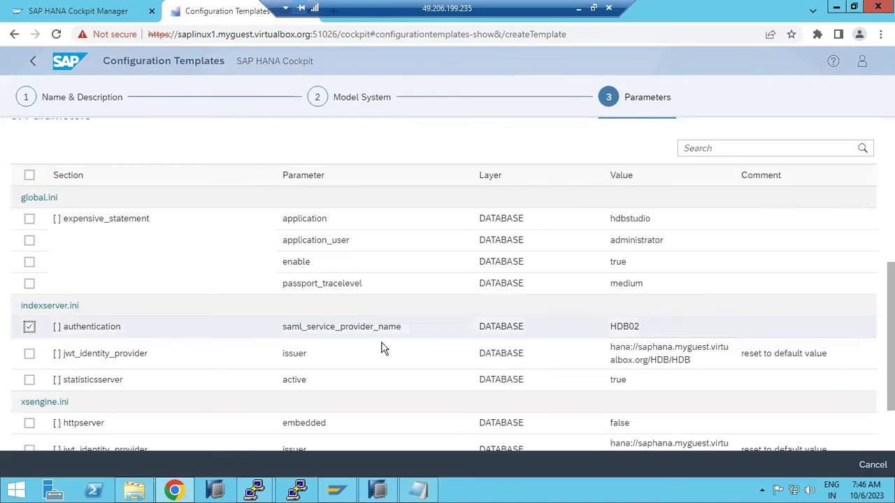
pyautogui.click(29, 327)
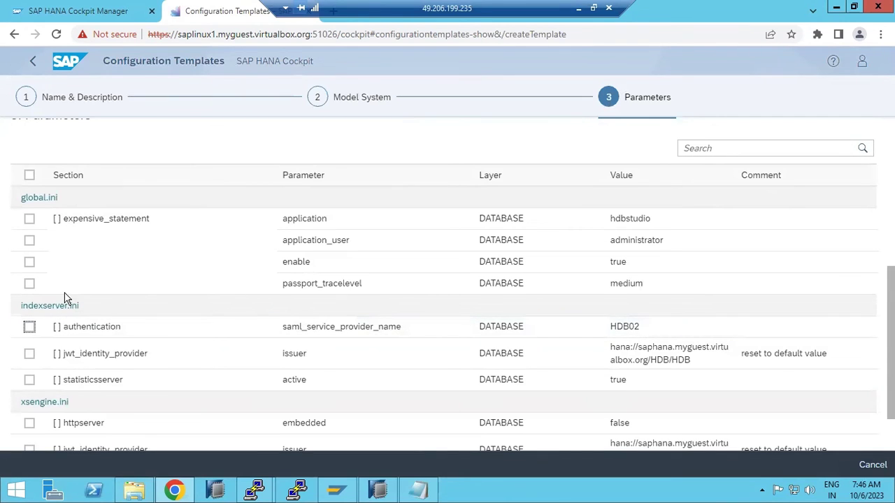
pyautogui.scroll(-2, 88, 300)
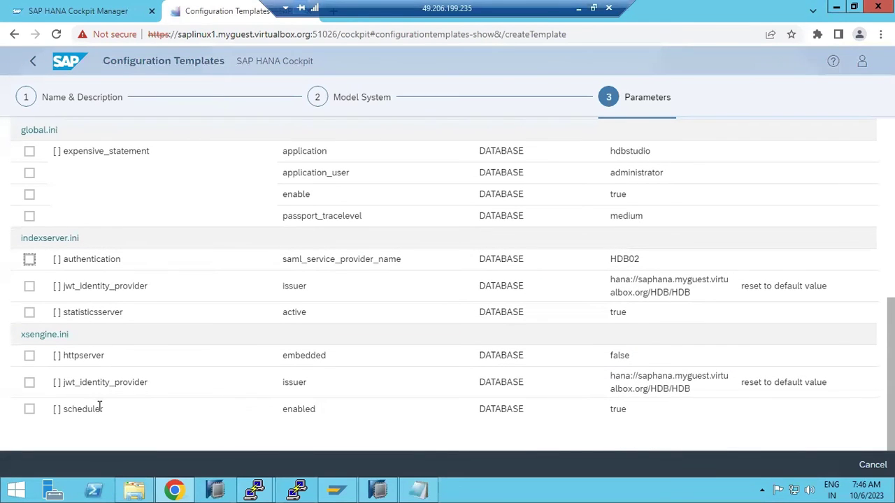
pyautogui.scroll(4, 123, 418)
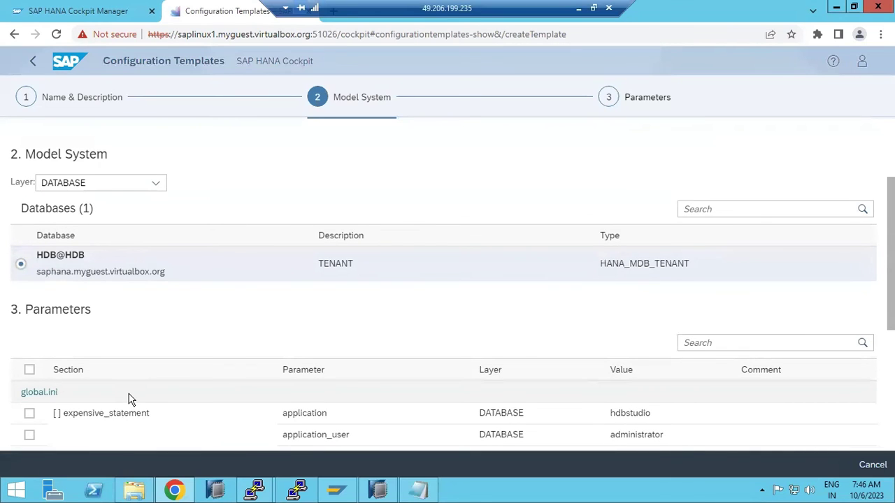
pyautogui.scroll(-4, 130, 400)
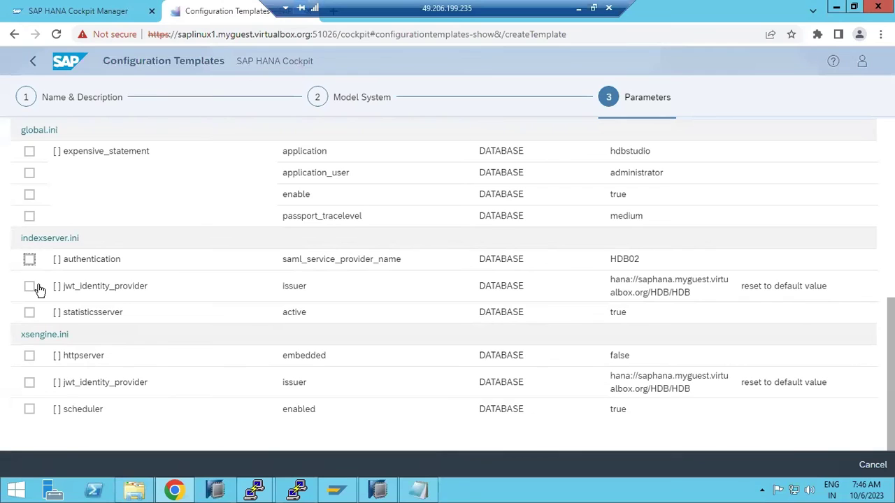
pyautogui.scroll(1, 38, 290)
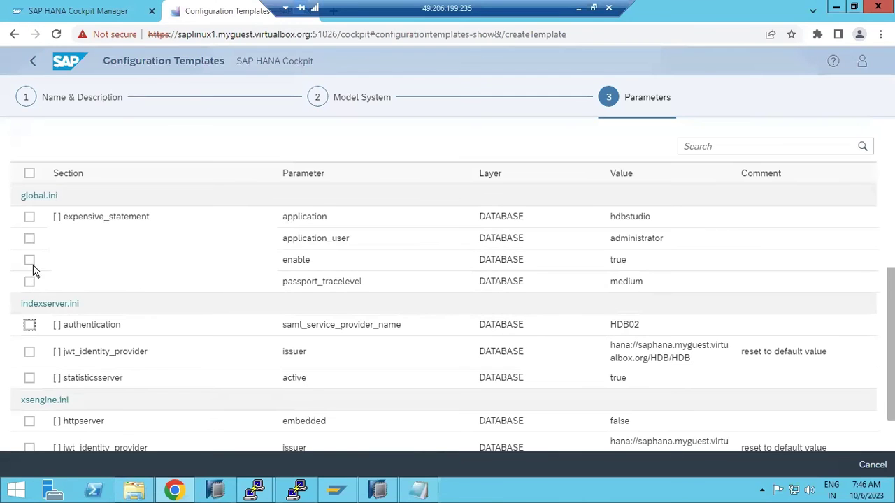
pyautogui.click(30, 261)
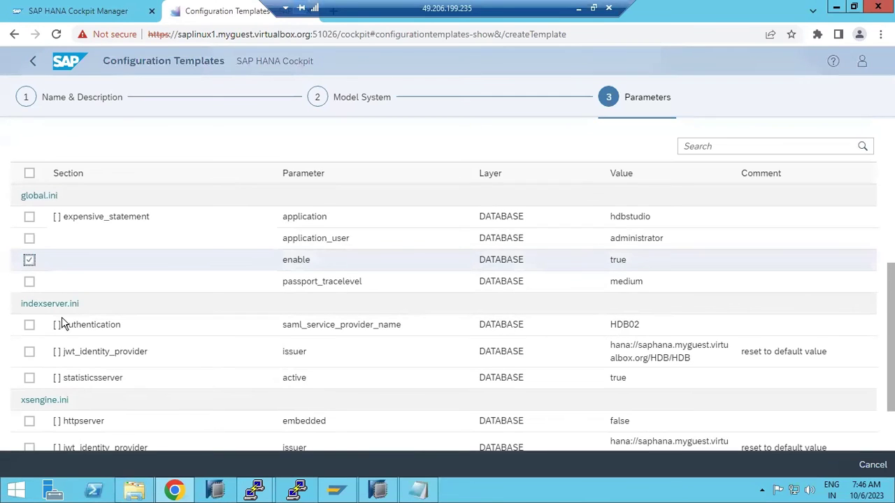
pyautogui.scroll(-2, 92, 398)
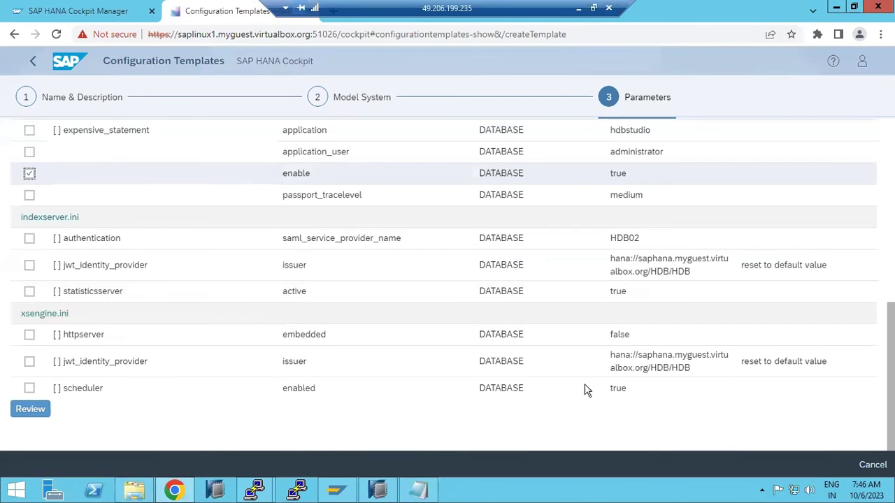
pyautogui.click(33, 414)
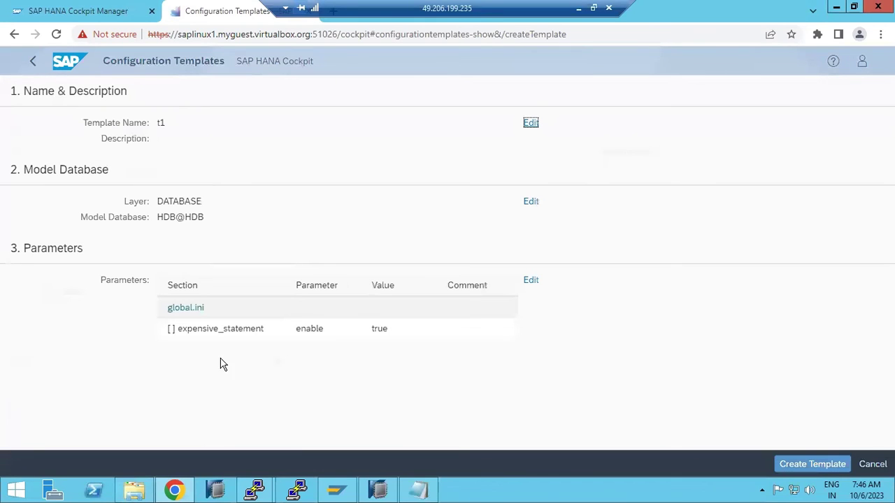
# - Create template t1 and select it in the Configuration Templates list
pyautogui.click(827, 470)
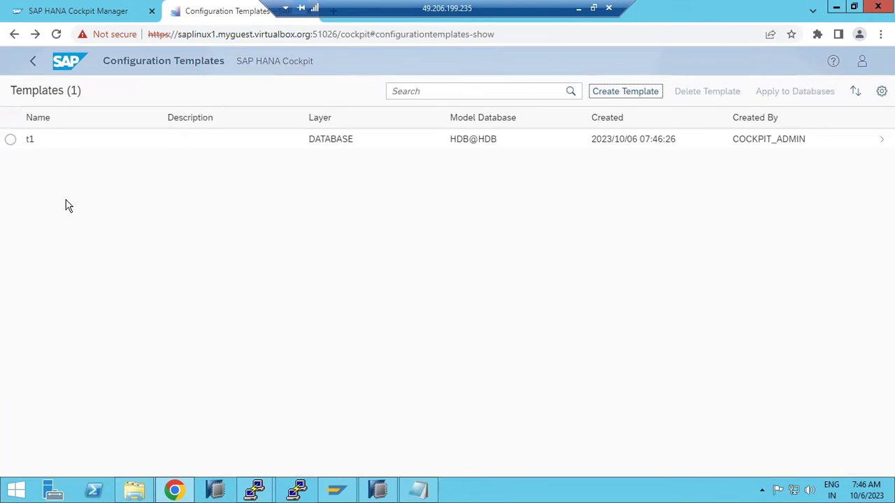
pyautogui.click(10, 139)
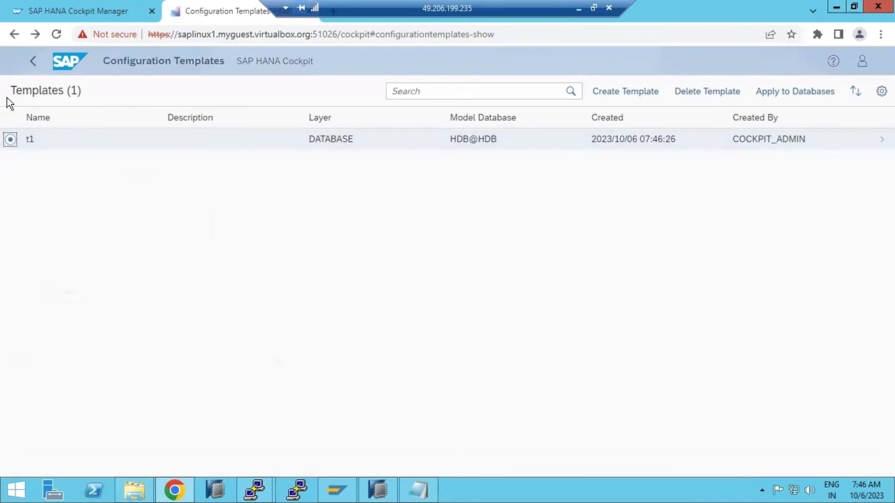
pyautogui.click(376, 491)
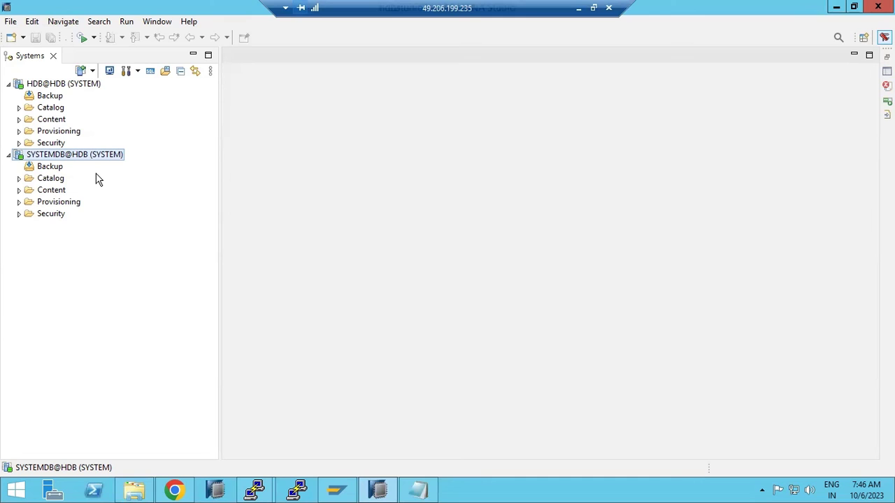
pyautogui.click(175, 490)
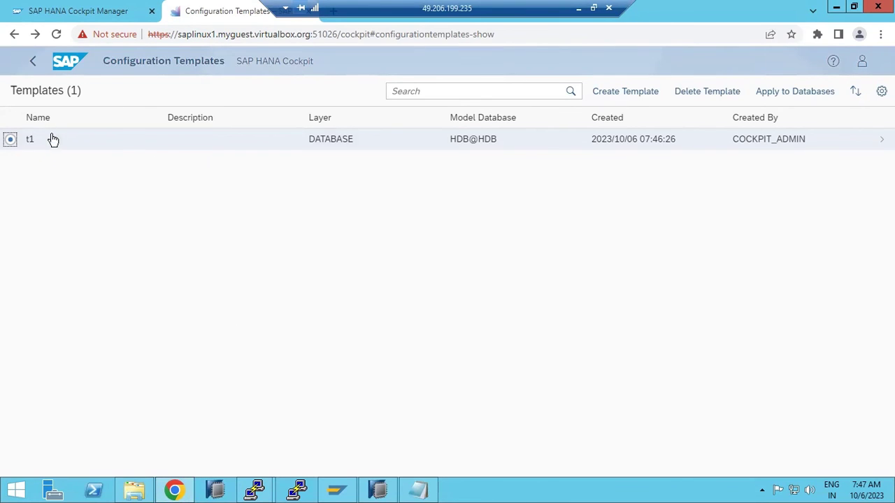
# - Select HDB@HDB as the target database and apply template t1 to it
pyautogui.click(779, 92)
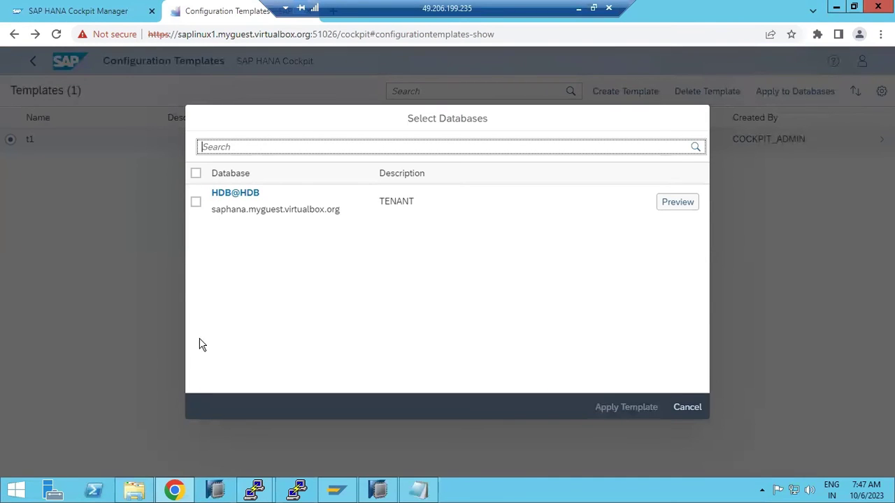
pyautogui.click(195, 174)
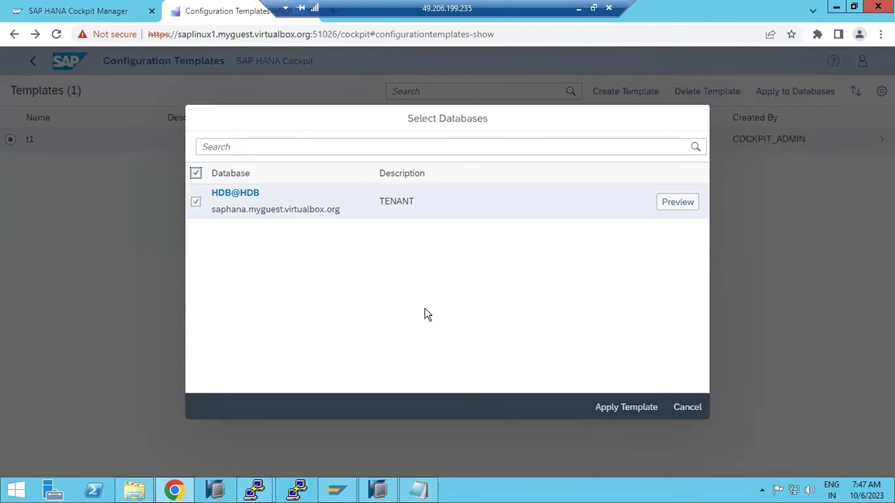
pyautogui.click(633, 409)
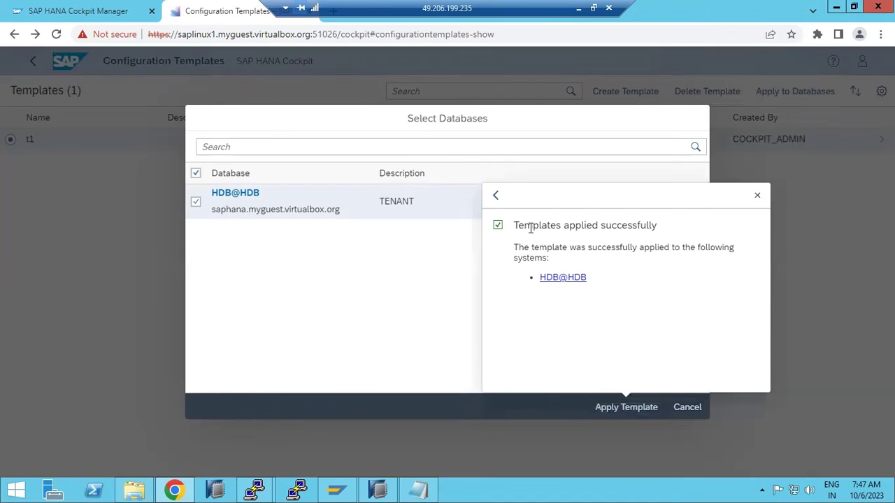
# - Highlight the success message, dismiss it, and return to the Configuration Templates list
pyautogui.moveTo(542, 229); pyautogui.dragTo(661, 260)
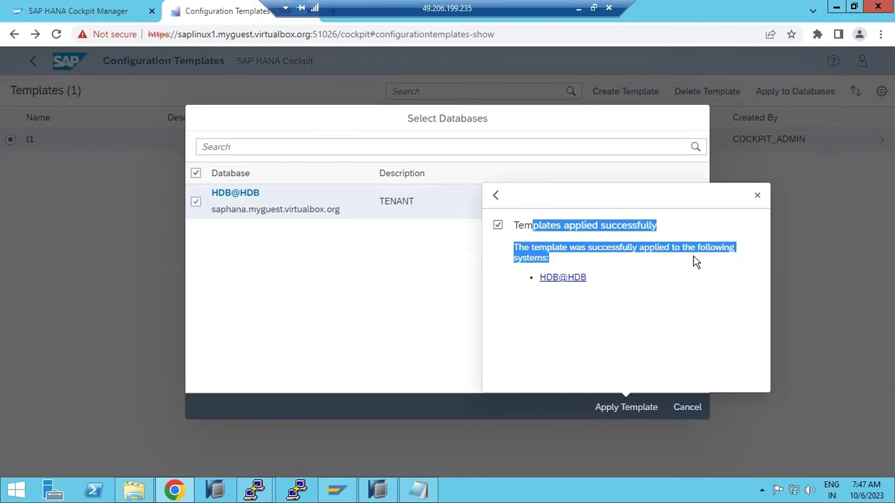
pyautogui.moveTo(696, 262); pyautogui.dragTo(693, 244)
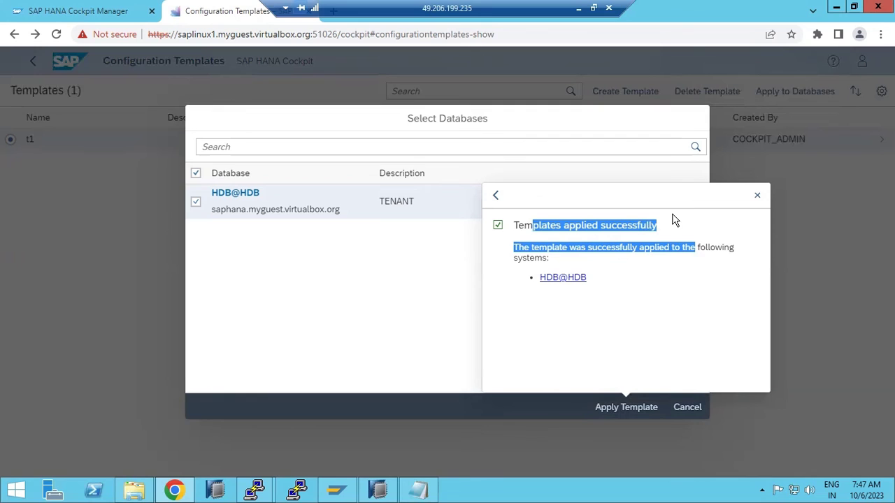
pyautogui.click(757, 195)
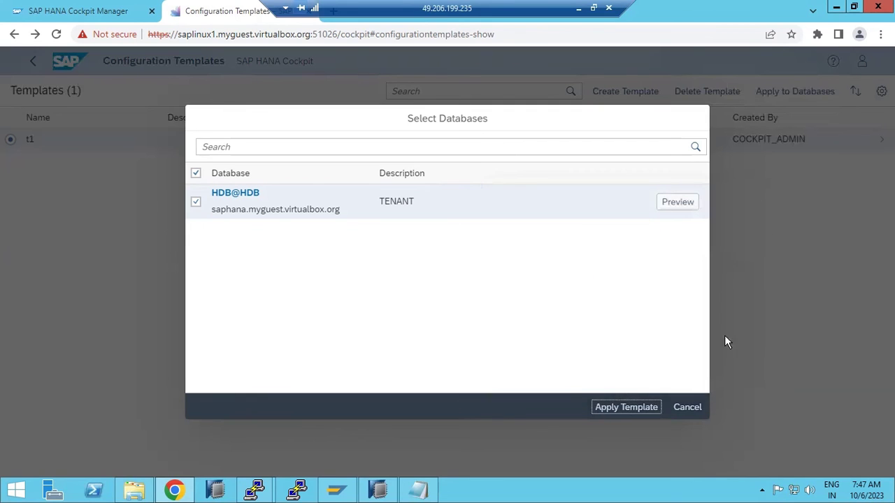
pyautogui.click(697, 409)
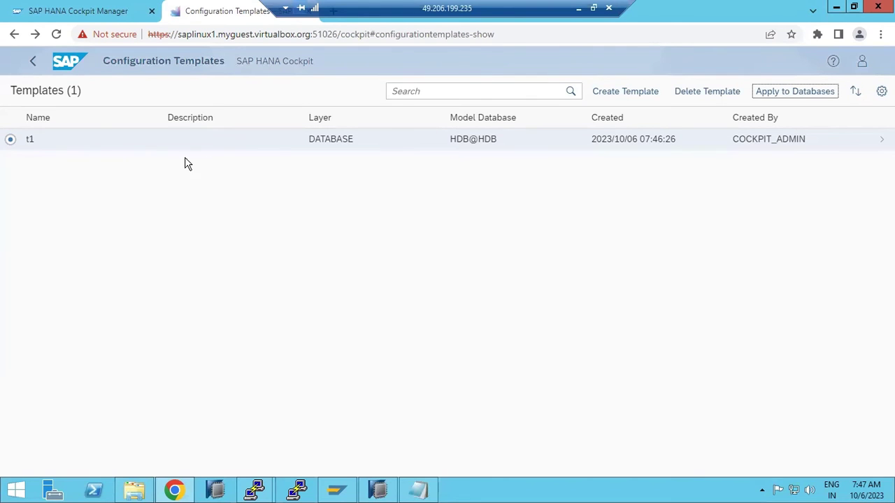
# - Minimize the Remote Desktop session to bring up the local desktop with the Paint notes
pyautogui.click(579, 8)
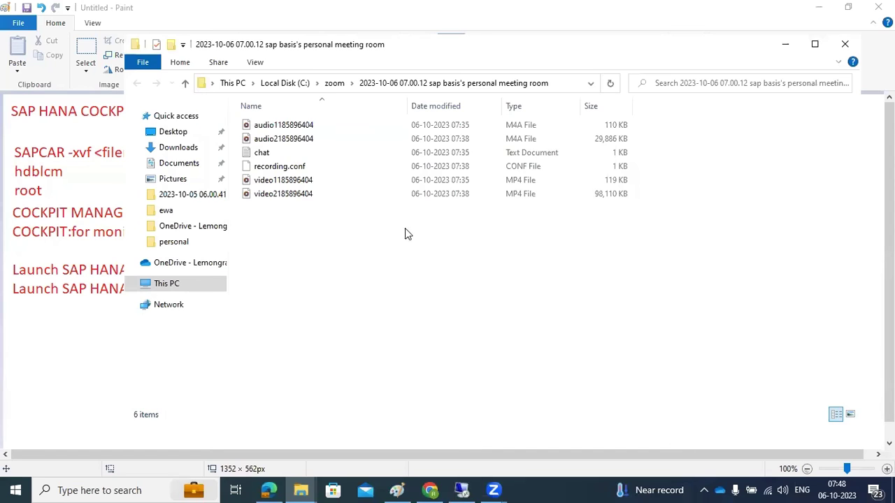
# - In Paint, draw a vertical column of red ellipses on the right of the canvas
pyautogui.click(53, 330)
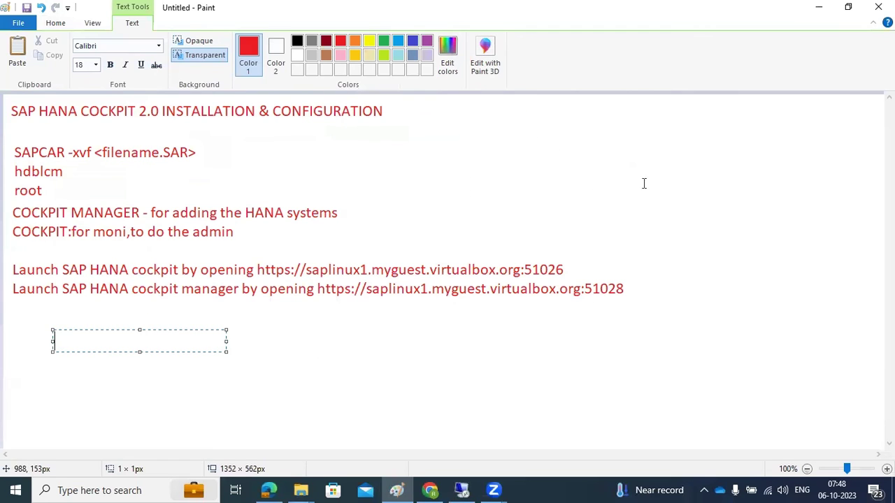
pyautogui.click(262, 358)
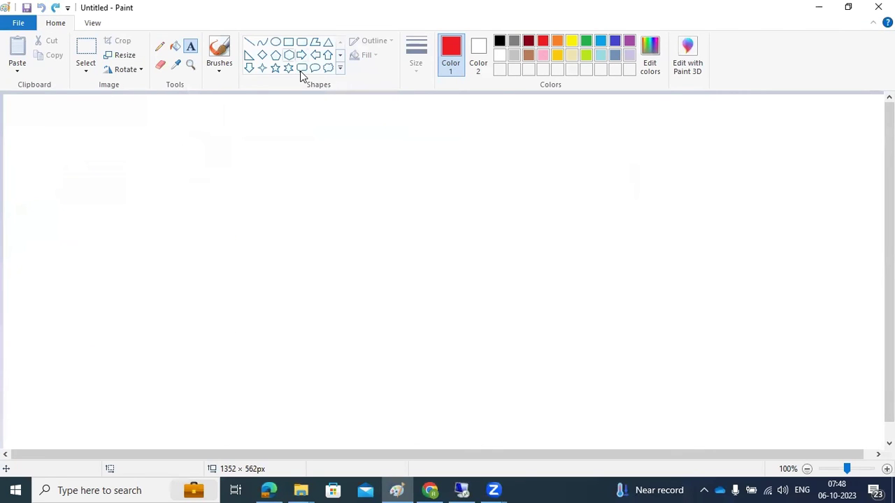
pyautogui.moveTo(627, 108)
pyautogui.mouseDown()
pyautogui.moveTo(651, 130)
pyautogui.moveTo(655, 190)
pyautogui.mouseUp()
pyautogui.moveTo(641, 226); pyautogui.dragTo(661, 248)
pyautogui.moveTo(647, 279); pyautogui.dragTo(661, 310)
pyautogui.moveTo(645, 340); pyautogui.dragTo(662, 362)
pyautogui.moveTo(646, 405); pyautogui.dragTo(667, 440)
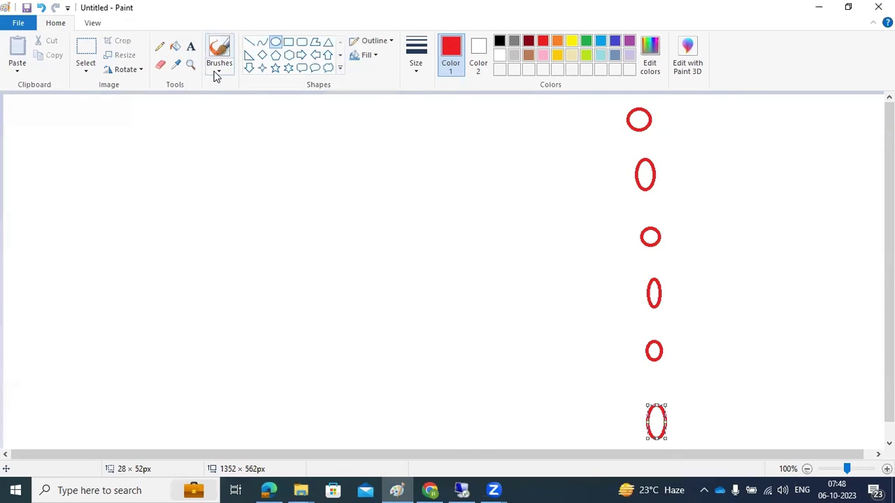
# - Draw short red connector lines leading into the top four ellipses
pyautogui.click(250, 42)
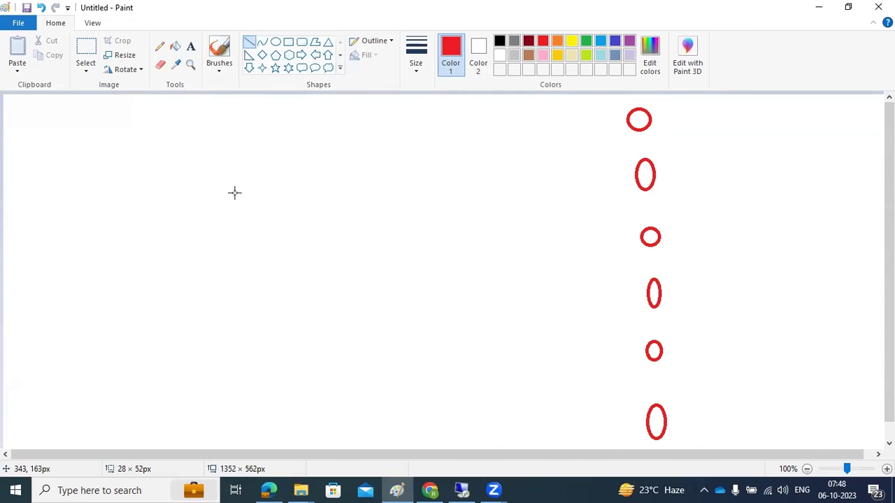
pyautogui.moveTo(583, 120); pyautogui.dragTo(631, 116)
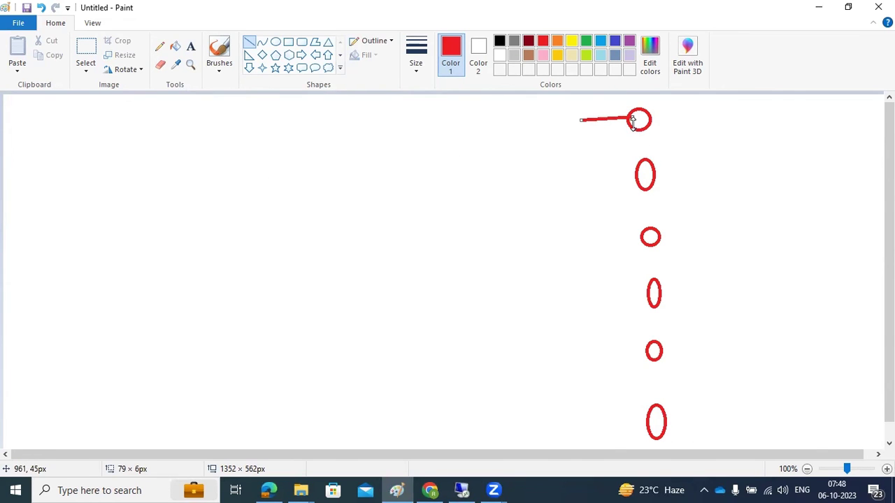
pyautogui.moveTo(614, 175); pyautogui.dragTo(639, 175)
pyautogui.moveTo(629, 239); pyautogui.dragTo(647, 238)
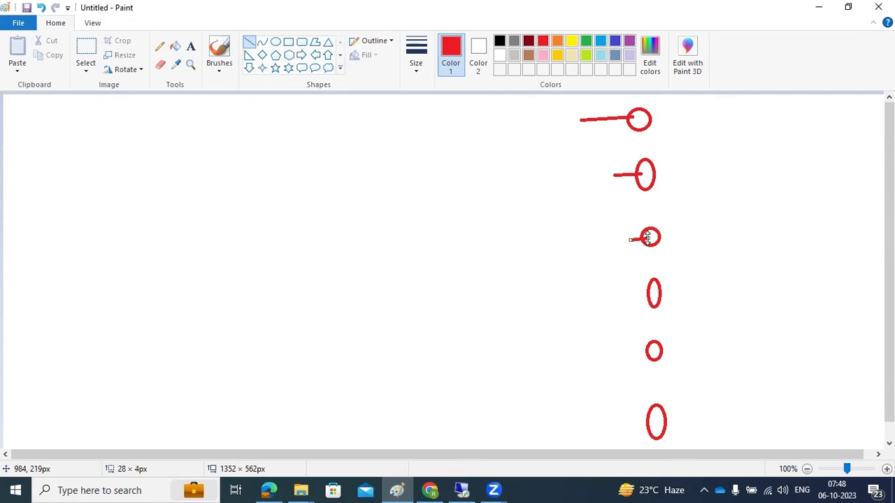
pyautogui.moveTo(639, 289); pyautogui.dragTo(653, 291)
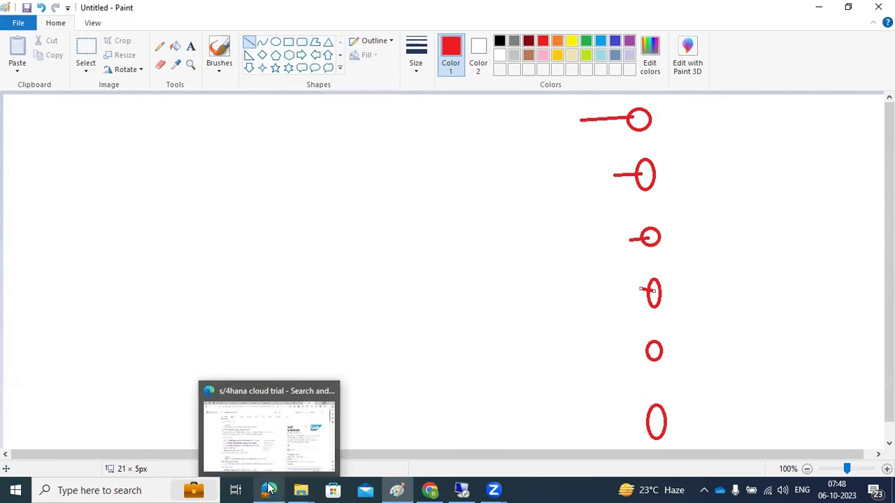
pyautogui.moveTo(364, 183)
pyautogui.mouseDown()
pyautogui.moveTo(386, 193)
pyautogui.moveTo(365, 186)
pyautogui.mouseUp()
# - Add a centre circle, link it to the top and bottom ellipses, and return to Cockpit
pyautogui.click(275, 41)
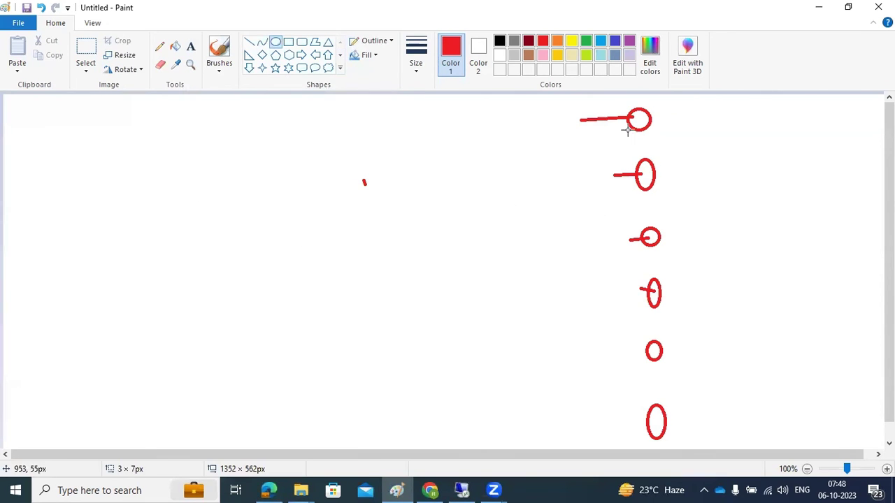
pyautogui.moveTo(409, 169); pyautogui.dragTo(415, 205)
pyautogui.click(427, 228)
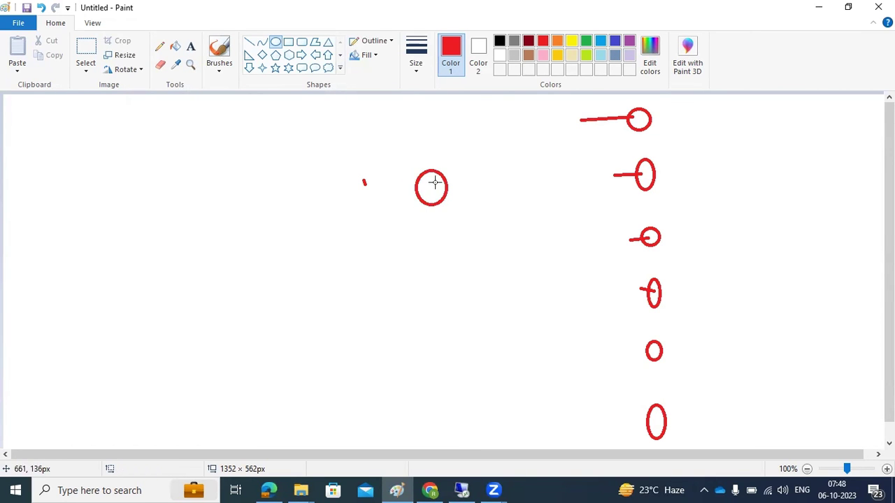
pyautogui.click(248, 41)
pyautogui.moveTo(400, 197)
pyautogui.mouseDown()
pyautogui.moveTo(445, 190)
pyautogui.moveTo(515, 143)
pyautogui.moveTo(631, 119)
pyautogui.mouseUp()
pyautogui.moveTo(650, 421)
pyautogui.mouseDown()
pyautogui.moveTo(529, 273)
pyautogui.moveTo(433, 193)
pyautogui.mouseUp()
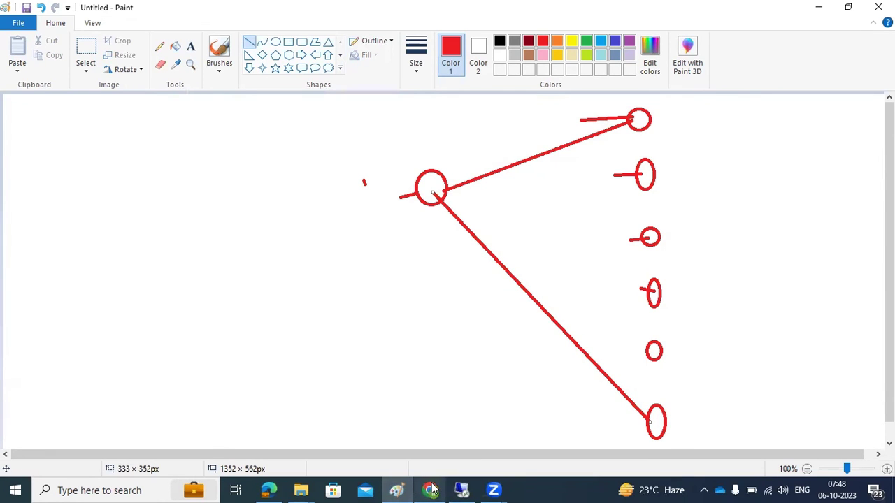
pyautogui.click(462, 490)
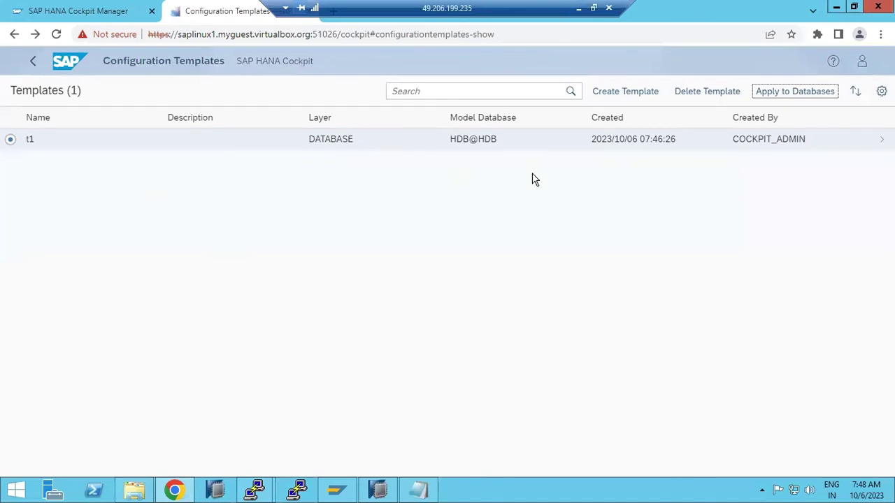
# - Apply template t1 to the HDB@HDB database and dismiss the success message
pyautogui.click(792, 92)
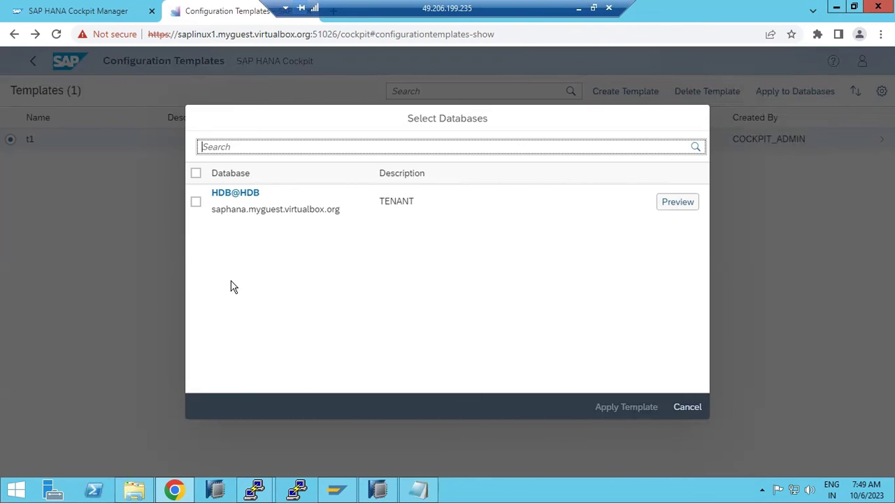
pyautogui.click(196, 174)
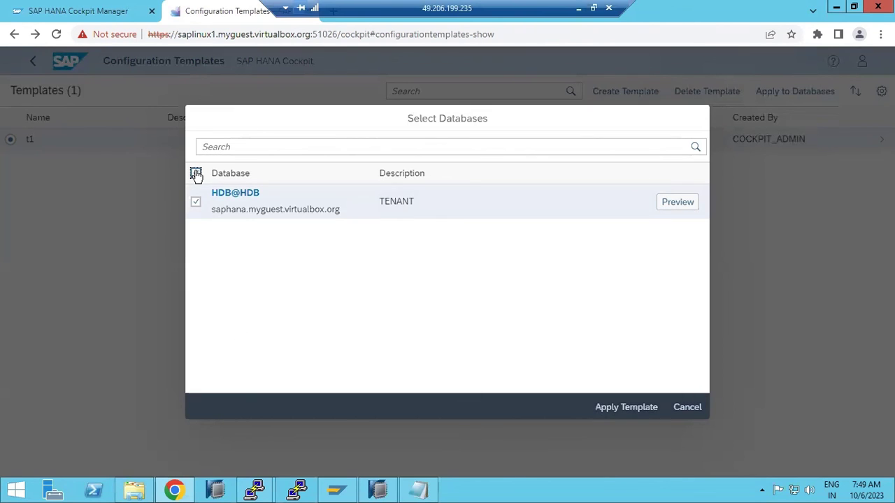
pyautogui.click(607, 409)
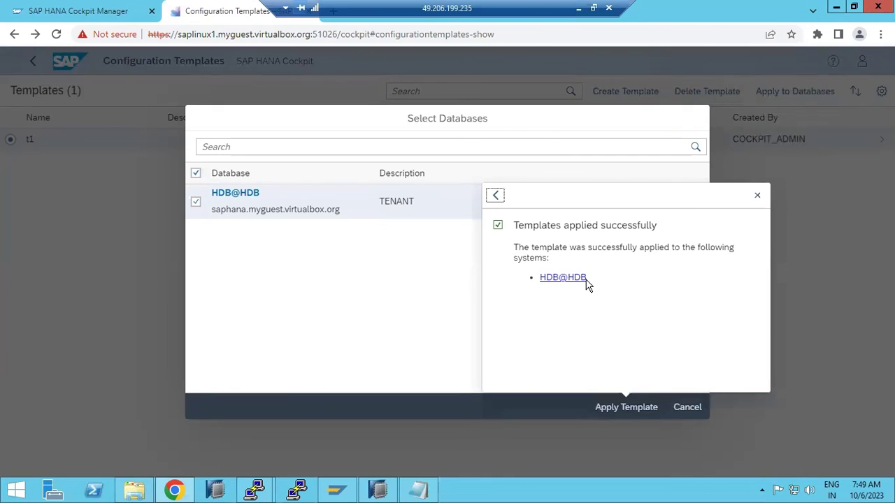
pyautogui.click(757, 195)
pyautogui.click(692, 411)
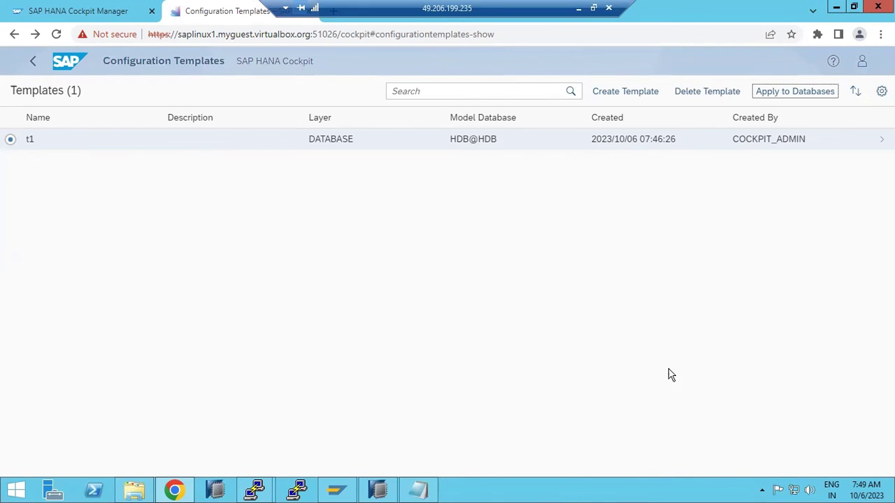
# - Review t1's expensive_statement parameter without adding parameters, then go back to the Cockpit home page
pyautogui.click(840, 149)
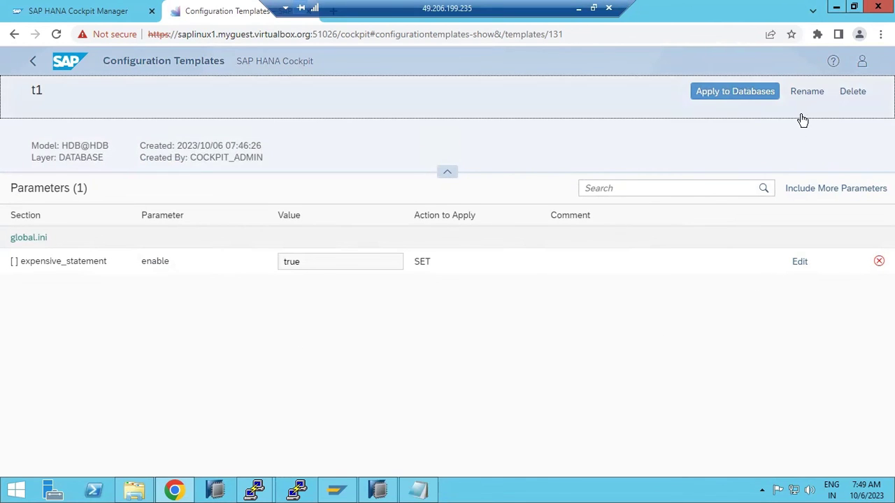
pyautogui.click(801, 269)
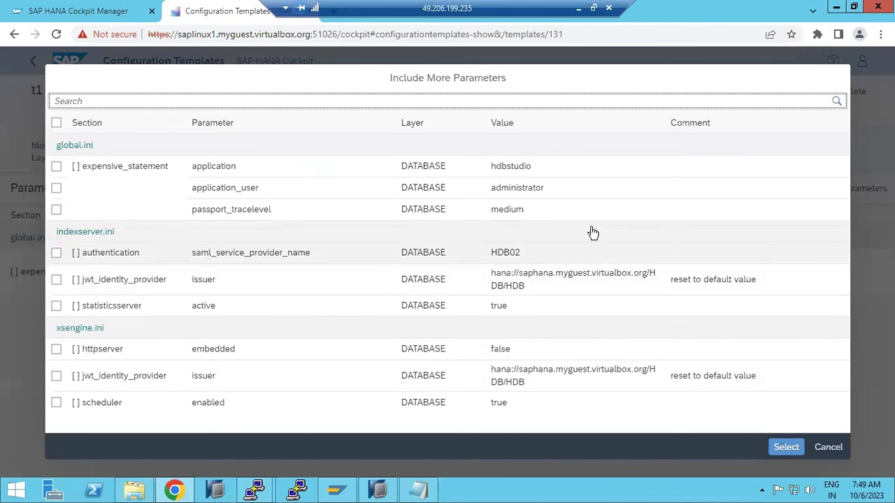
pyautogui.click(827, 453)
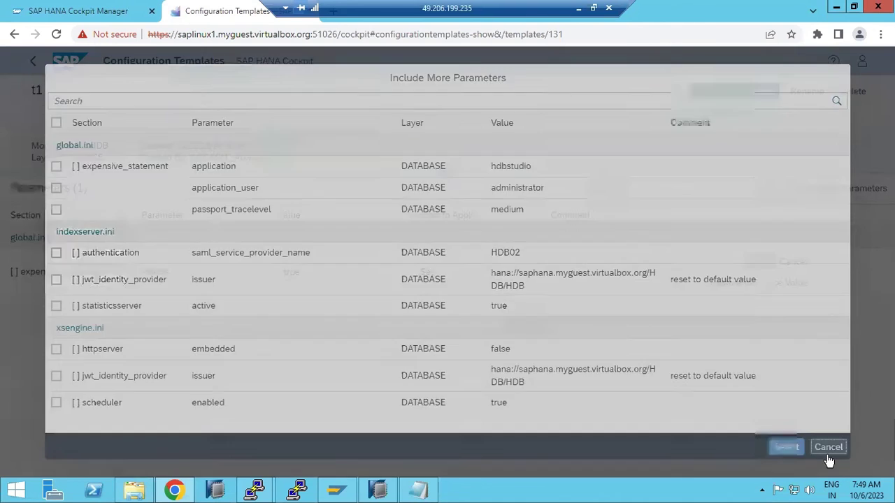
pyautogui.click(33, 63)
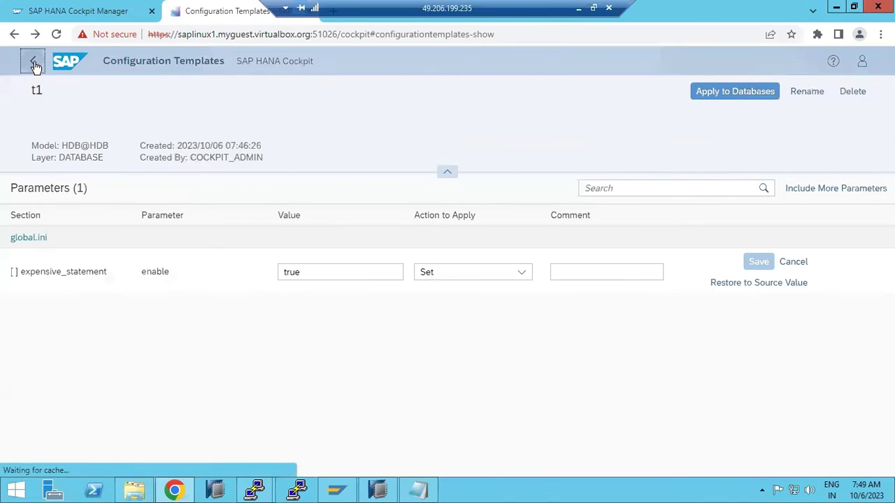
pyautogui.click(33, 63)
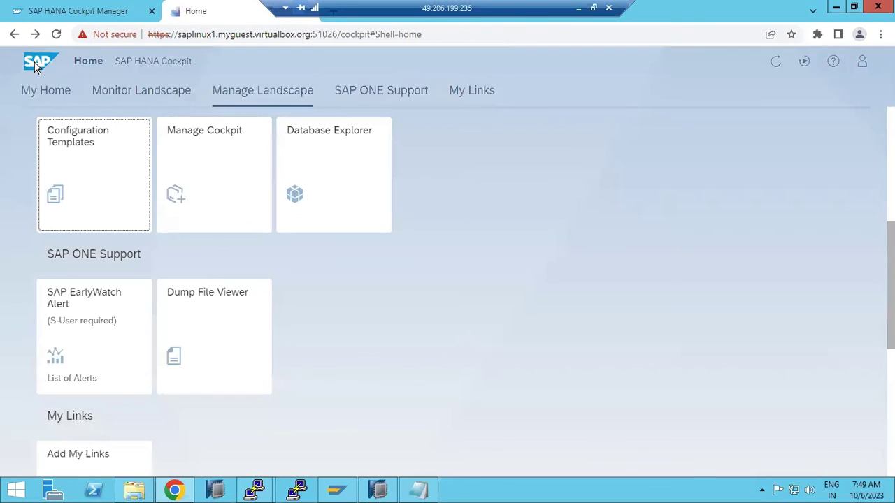
# - Launch the Database Explorer tile from the Cockpit home page's Manage Landscape section
pyautogui.click(208, 167)
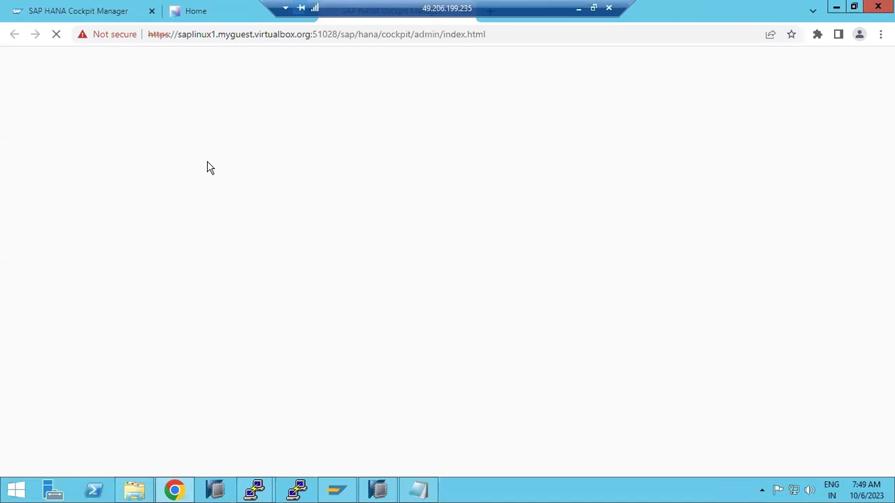
pyautogui.click(225, 14)
pyautogui.click(324, 173)
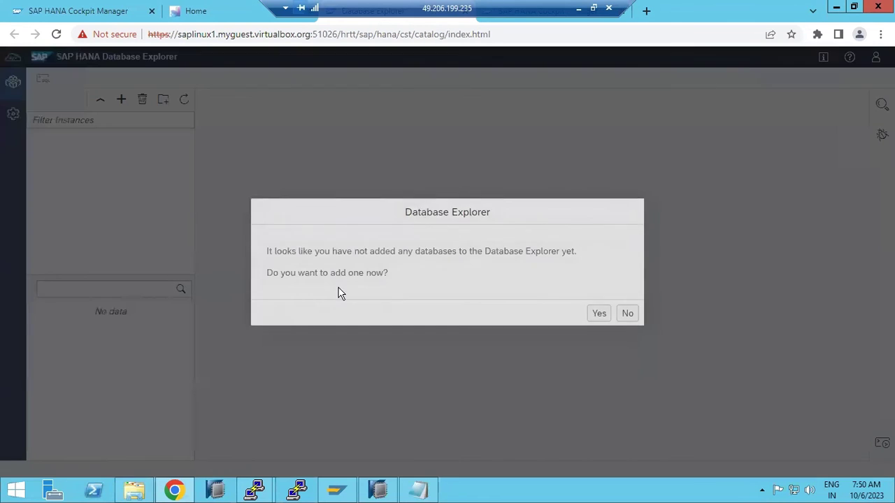
# - Add the HDB@HDB tenant database as an instance in Database Explorer
pyautogui.click(596, 315)
pyautogui.click(595, 314)
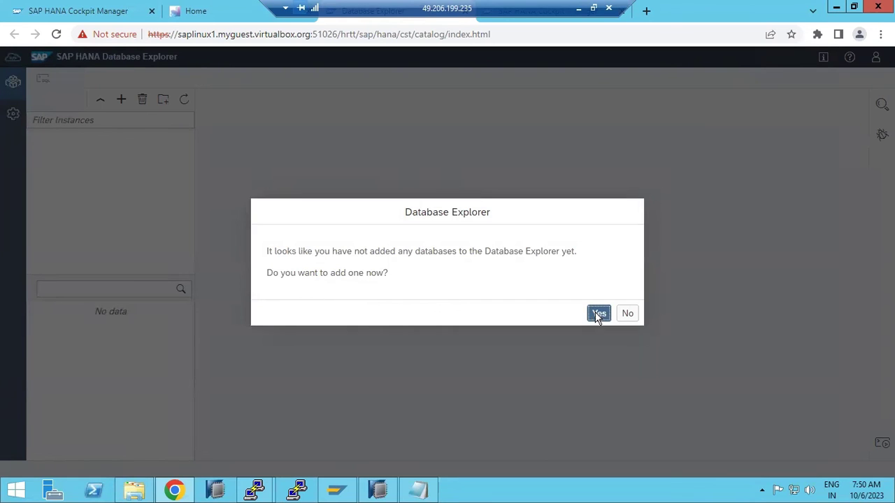
pyautogui.click(295, 221)
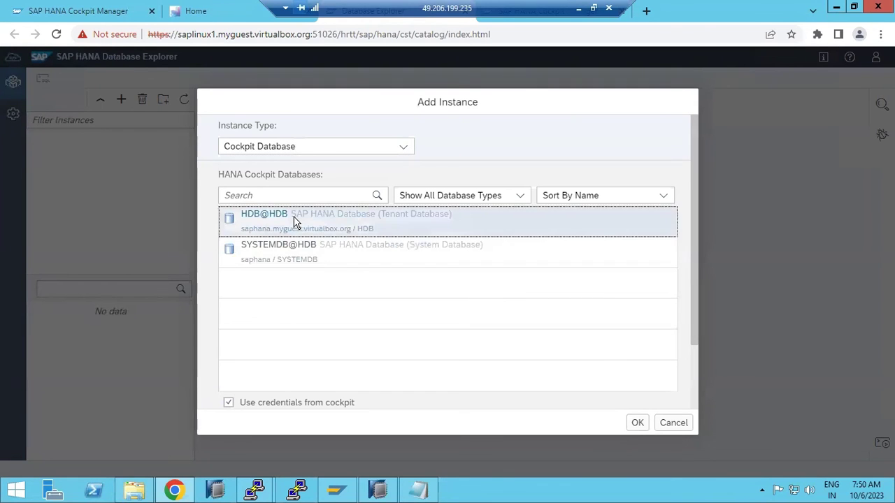
pyautogui.click(636, 423)
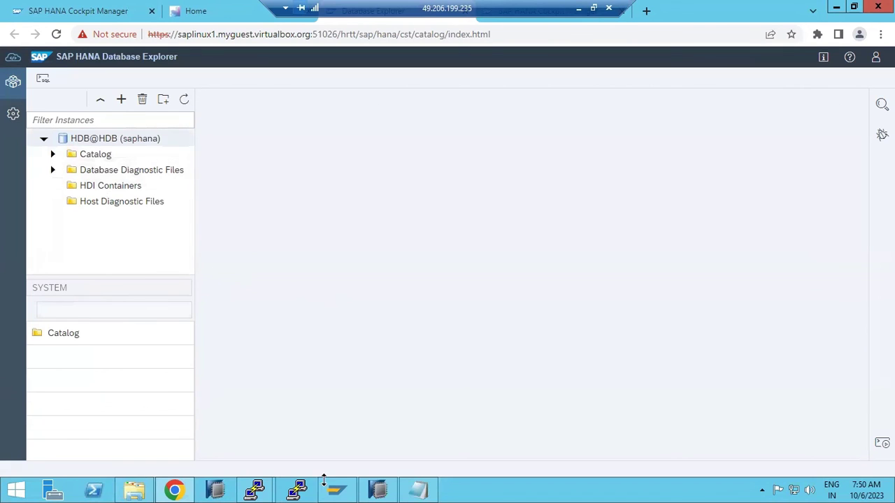
pyautogui.click(377, 489)
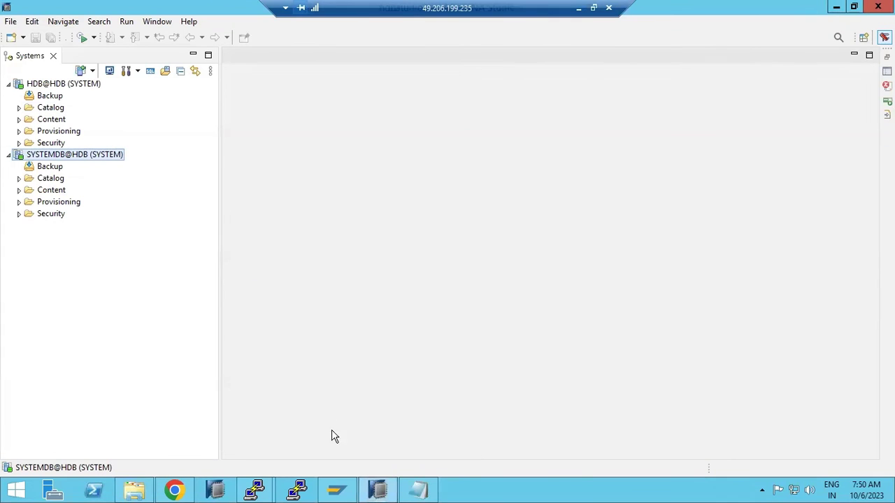
pyautogui.click(377, 489)
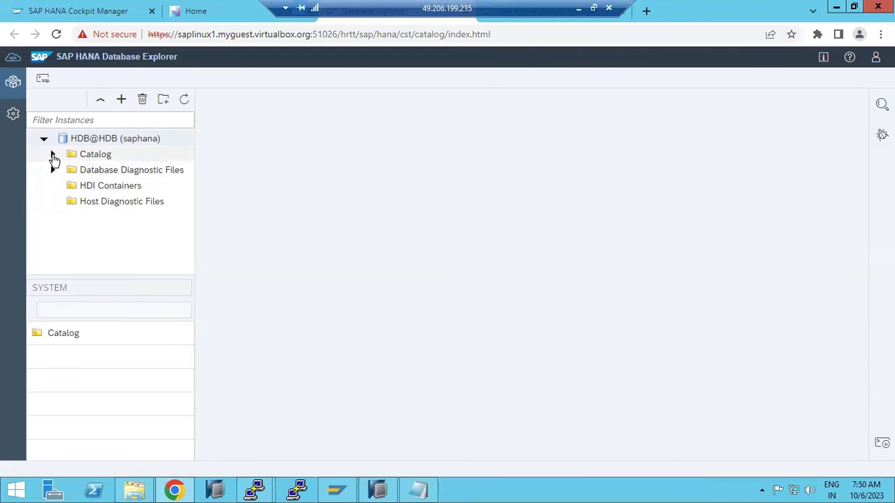
# - Expand HDB@HDB's Catalog, list its Tables, and open the ZTRAINING table definition
pyautogui.click(52, 154)
pyautogui.scroll(-2, 105, 210)
pyautogui.scroll(-3, 109, 228)
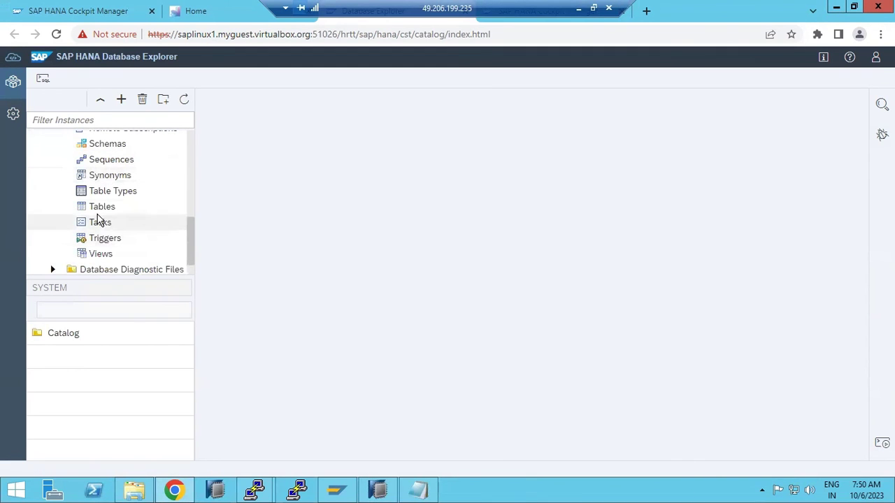
pyautogui.click(98, 209)
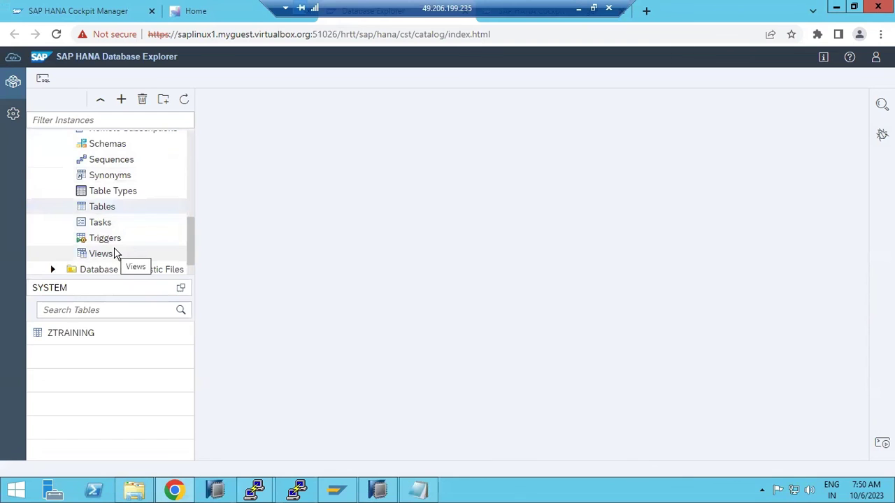
pyautogui.scroll(-1, 116, 254)
pyautogui.click(77, 338)
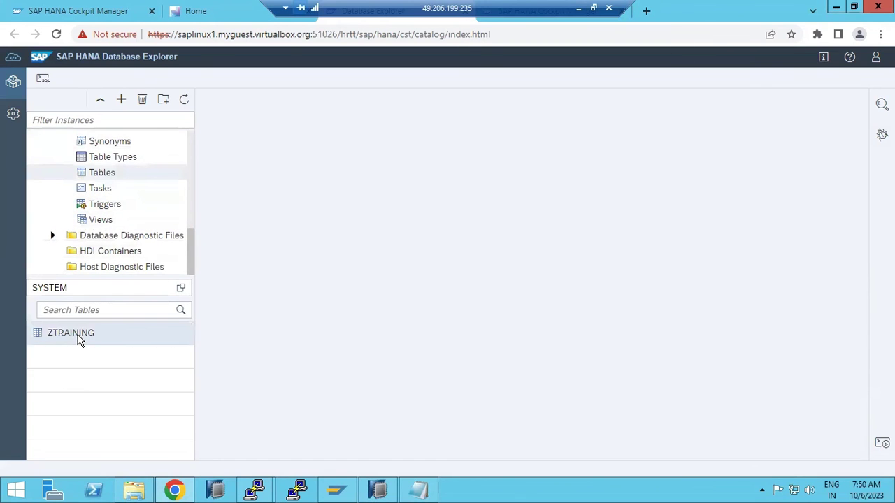
# - Start an Import Data wizard for ZTRAINING, then close it, the SQL console and the table tab
pyautogui.rightClick(79, 339)
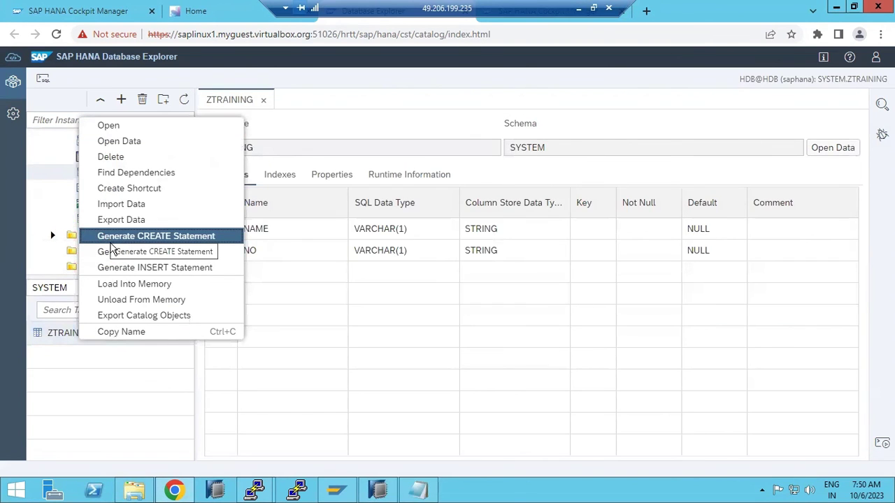
pyautogui.click(119, 207)
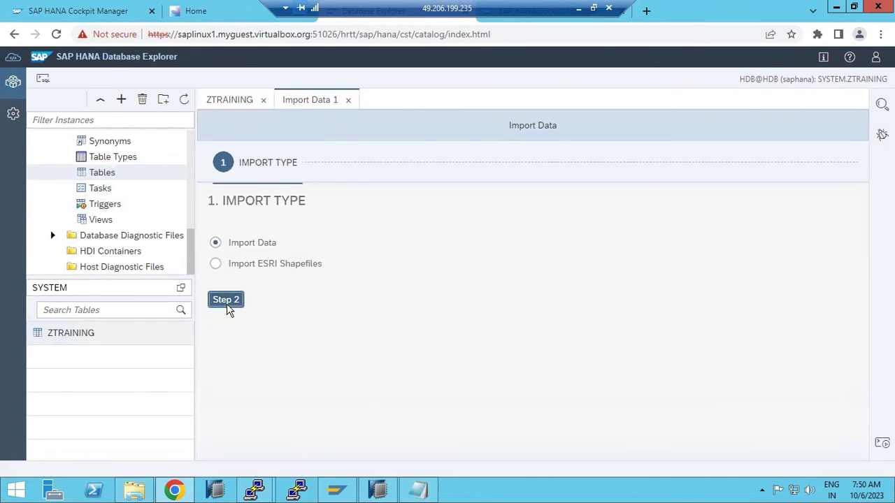
pyautogui.click(228, 310)
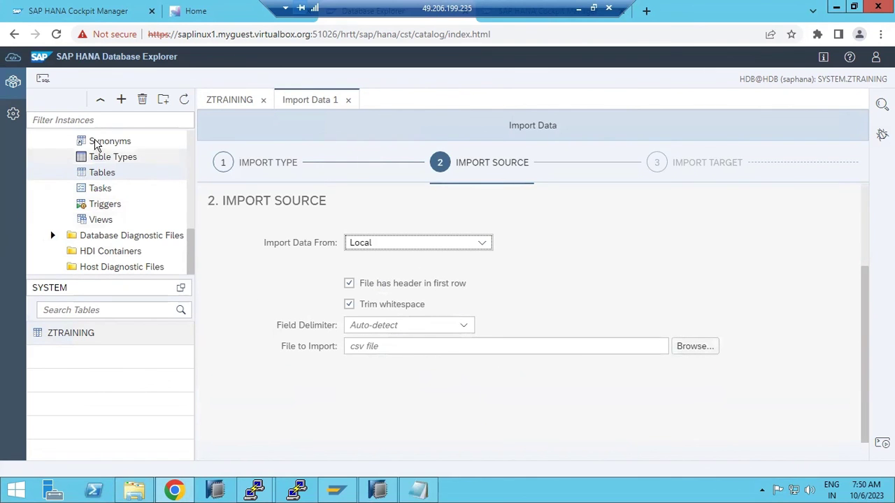
pyautogui.click(39, 81)
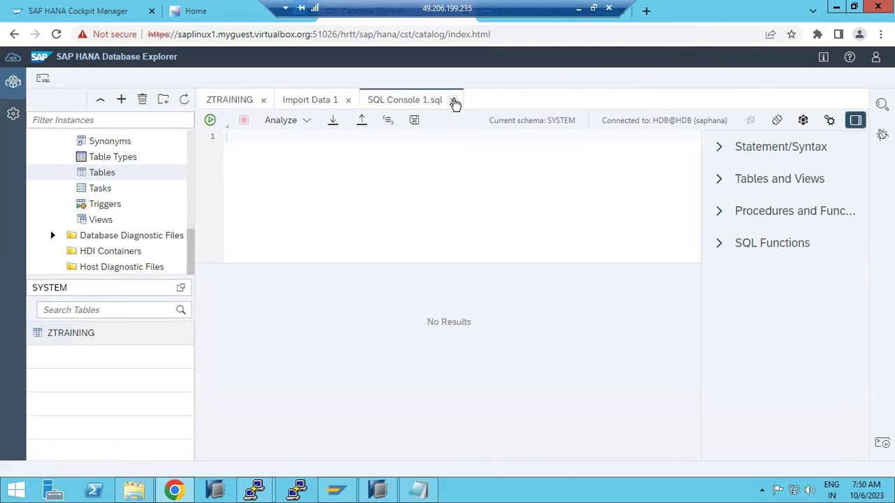
pyautogui.click(452, 100)
pyautogui.click(347, 100)
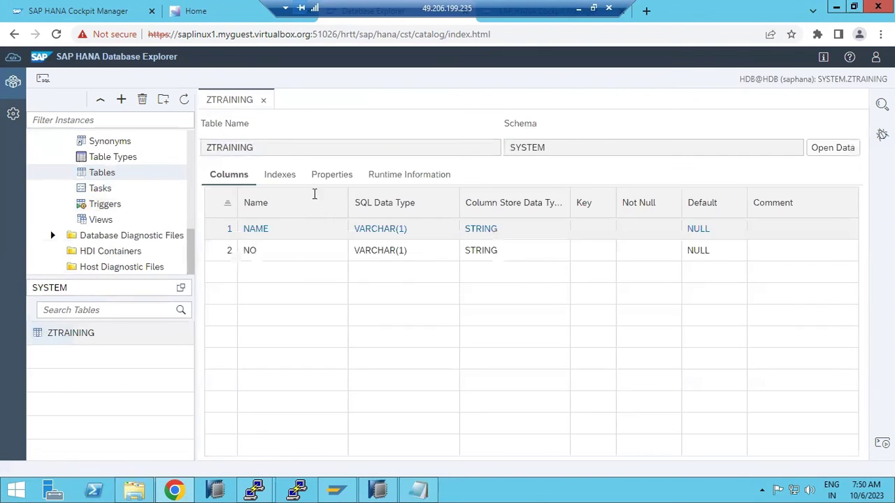
pyautogui.click(263, 101)
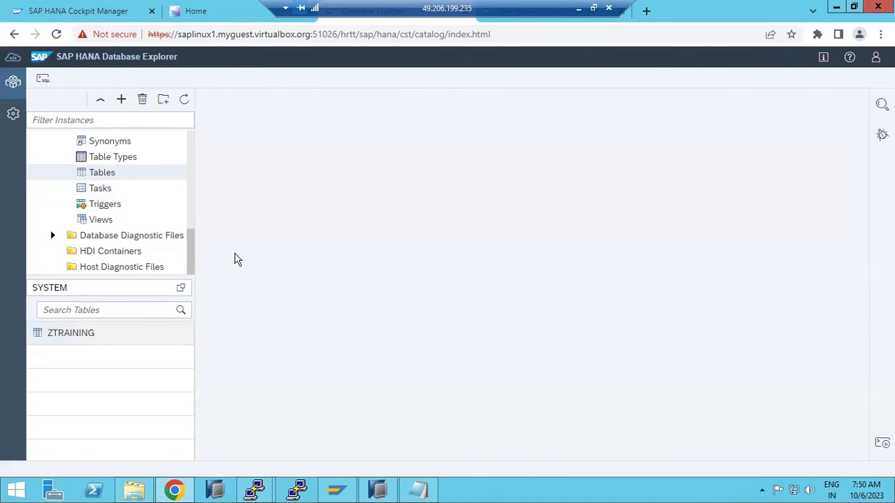
# - Start Import Data from the Tables folder and advance to the Import Source step
pyautogui.moveTo(191, 248); pyautogui.dragTo(179, 230)
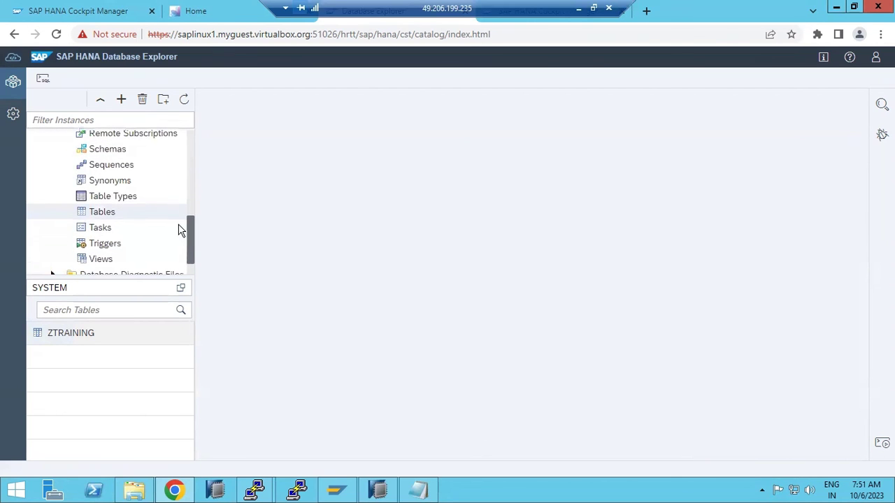
pyautogui.rightClick(105, 213)
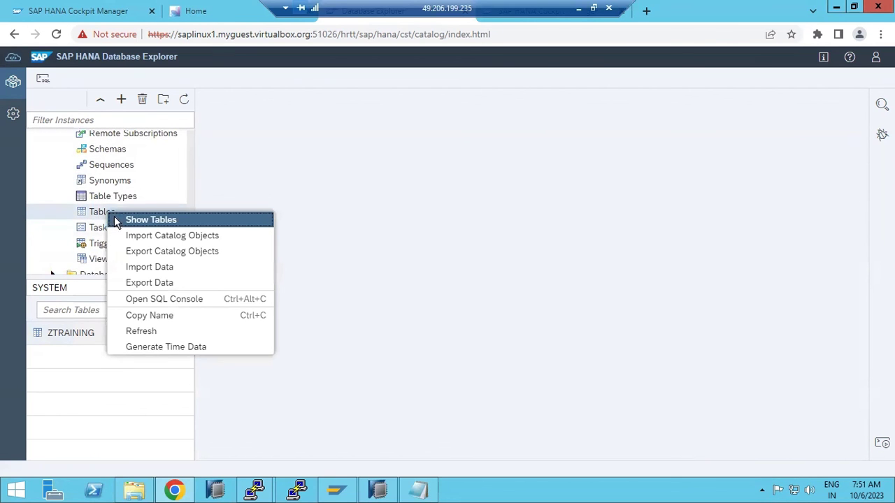
pyautogui.click(150, 267)
pyautogui.click(217, 300)
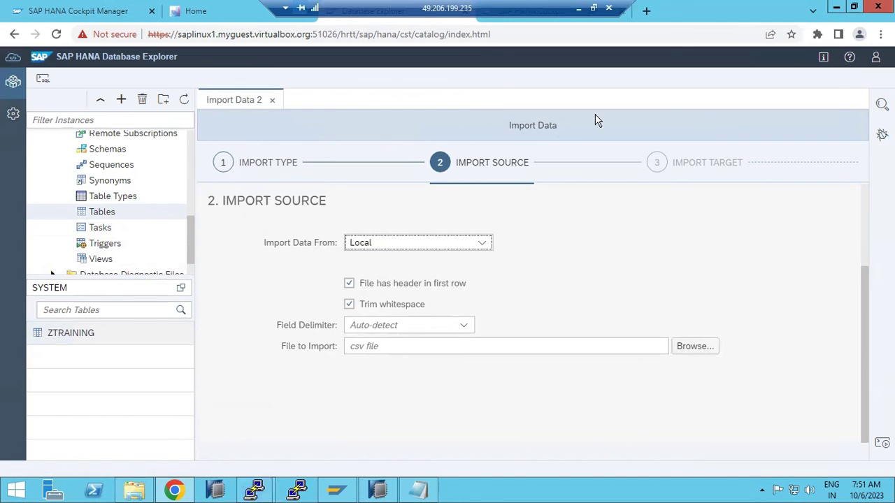
pyautogui.click(134, 490)
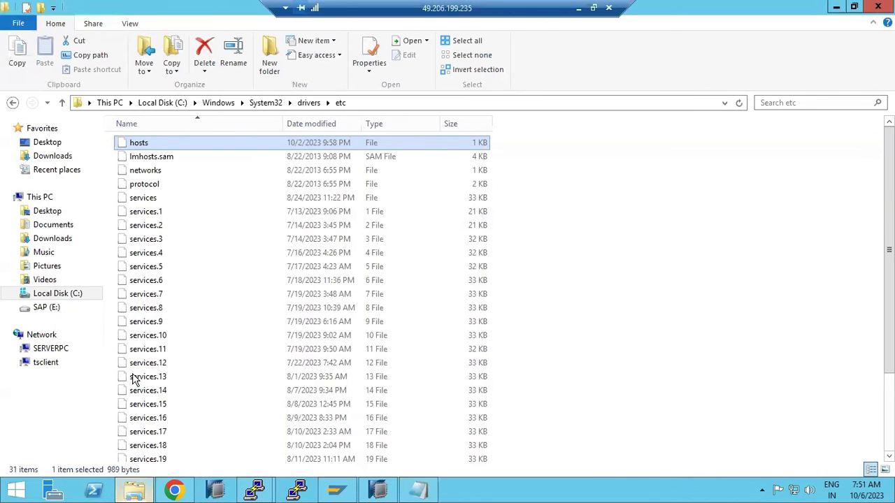
pyautogui.click(62, 156)
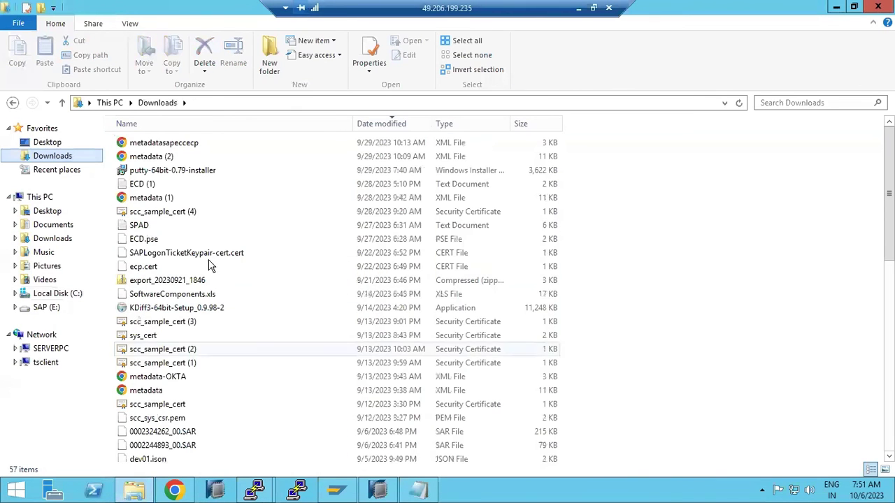
pyautogui.click(176, 489)
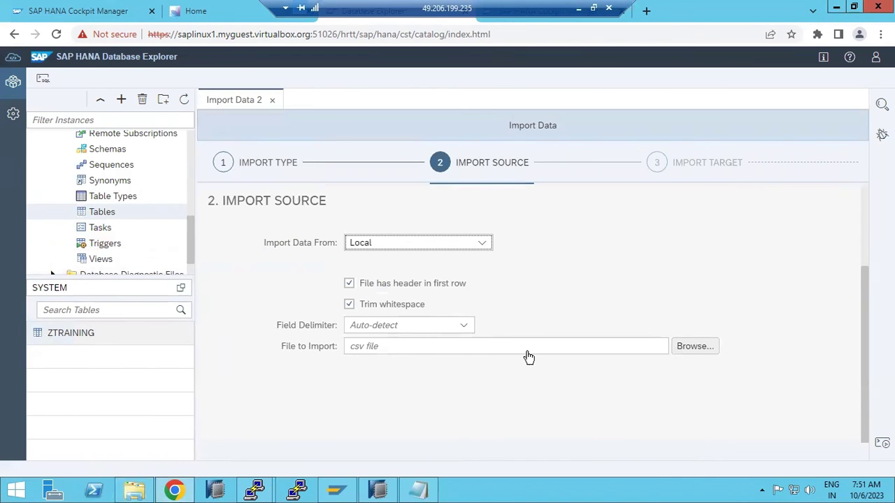
pyautogui.click(697, 348)
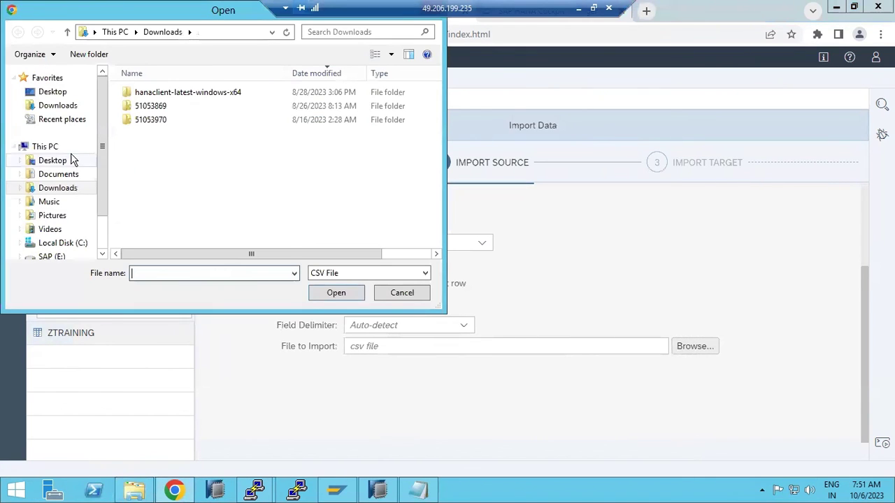
pyautogui.click(56, 106)
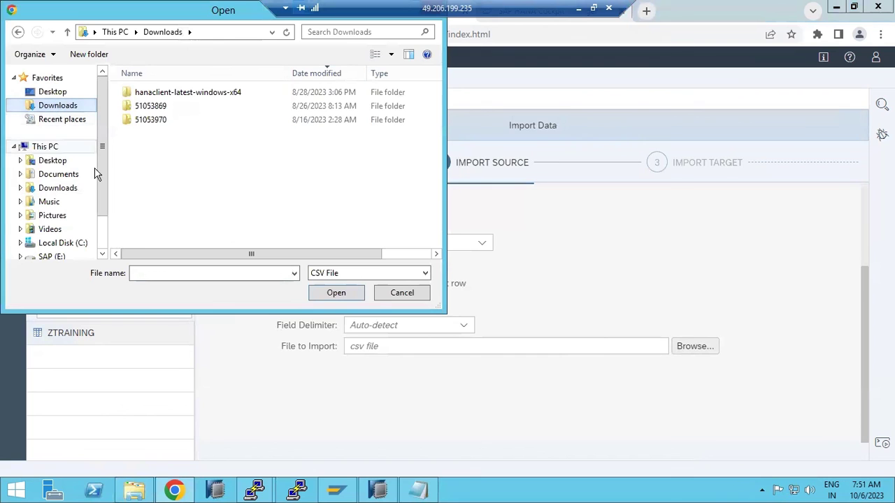
pyautogui.click(404, 293)
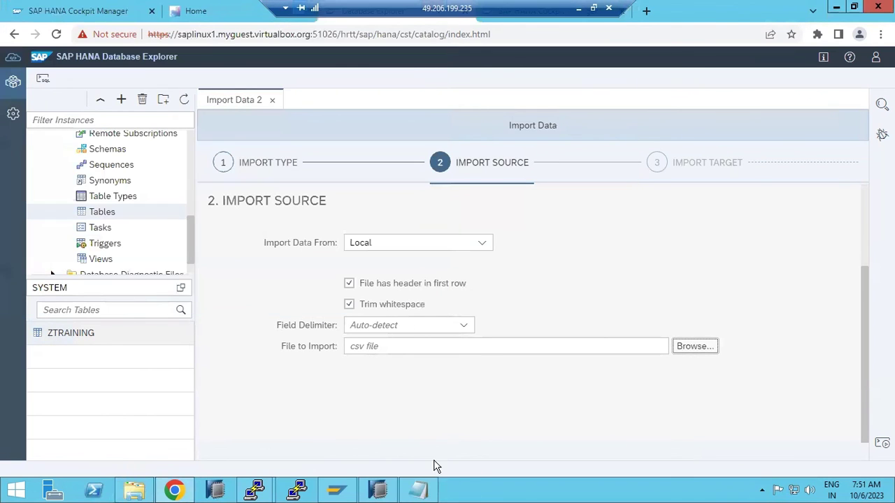
pyautogui.rightClick(485, 495)
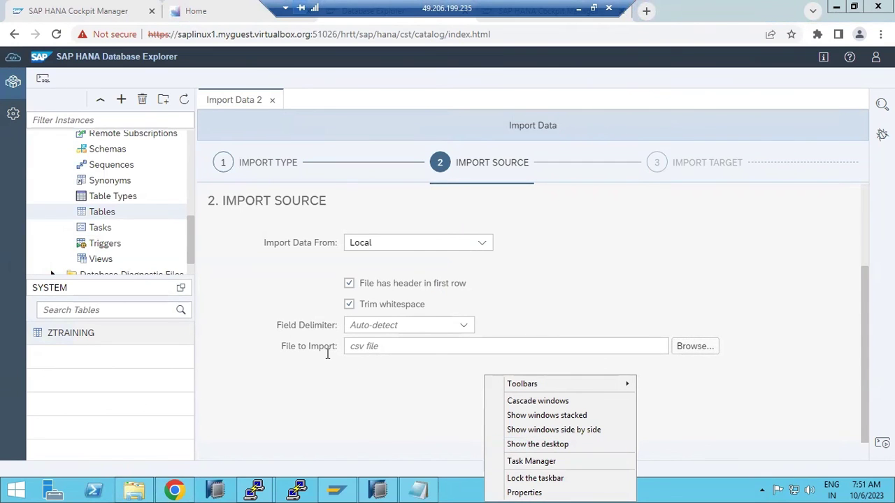
# - Close the Import Data 2 wizard and minimize the remote session to the local desktop
pyautogui.click(712, 209)
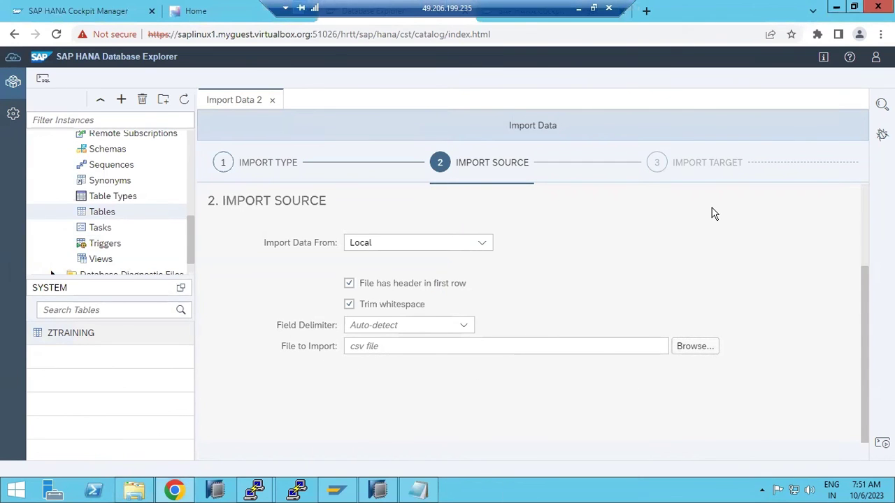
pyautogui.click(273, 101)
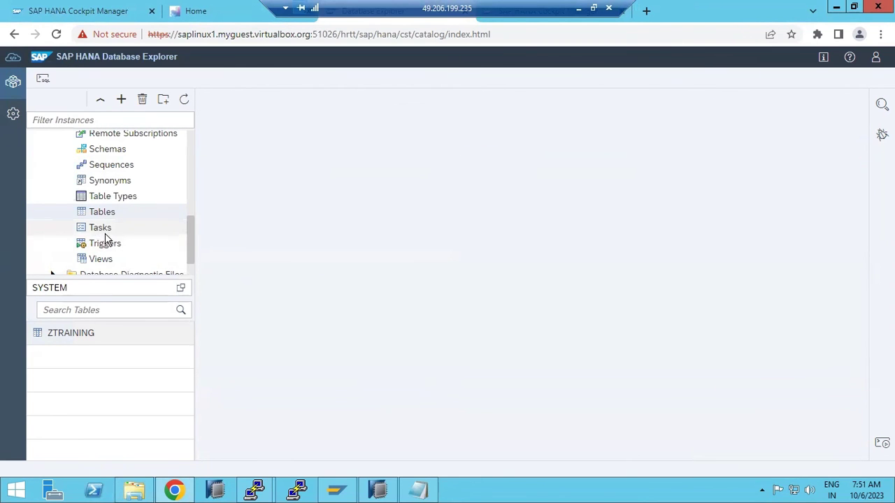
pyautogui.scroll(-2, 105, 239)
pyautogui.scroll(5, 124, 221)
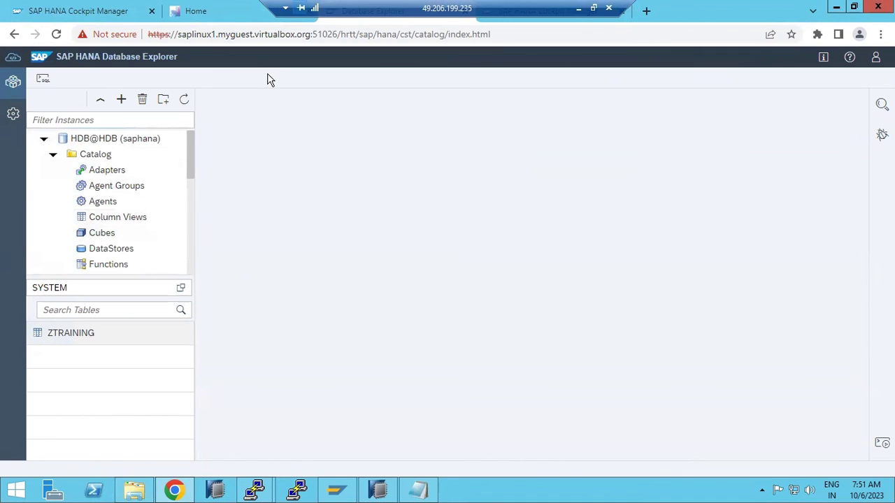
pyautogui.click(578, 9)
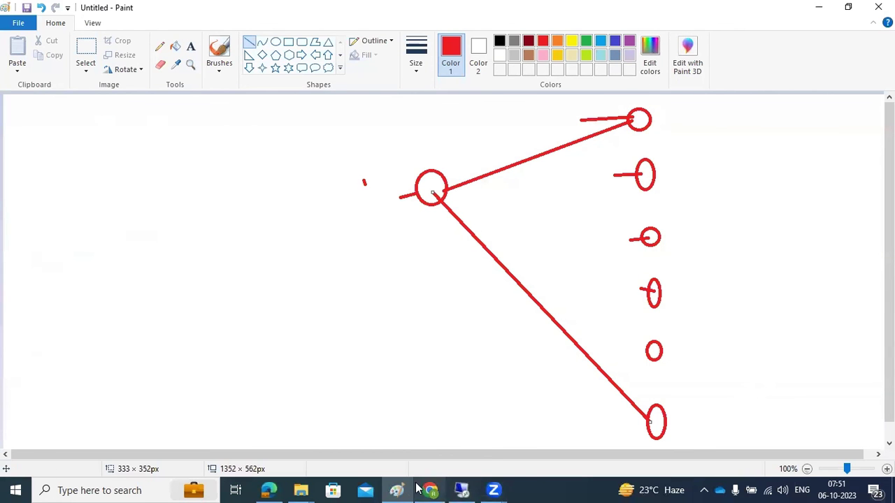
# - Create 'New Microsoft Excel Worksheet' in the local Downloads folder and open it in Excel
pyautogui.click(297, 491)
pyautogui.click(274, 412)
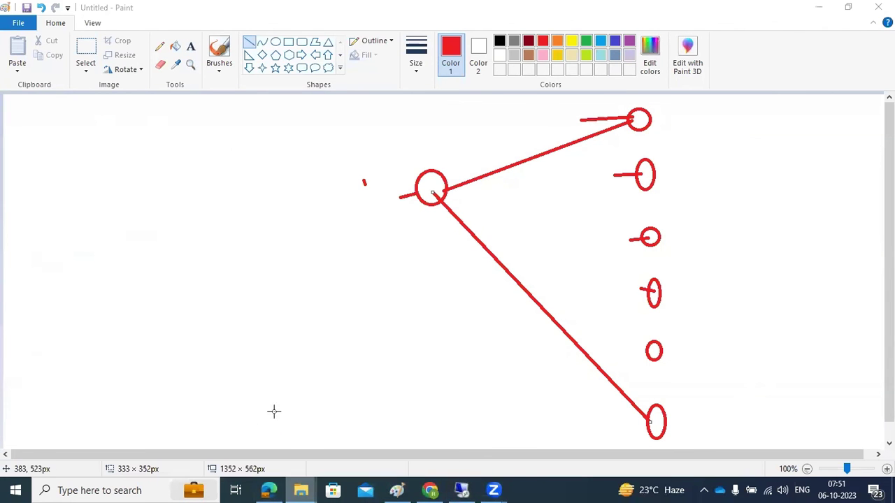
pyautogui.click(162, 132)
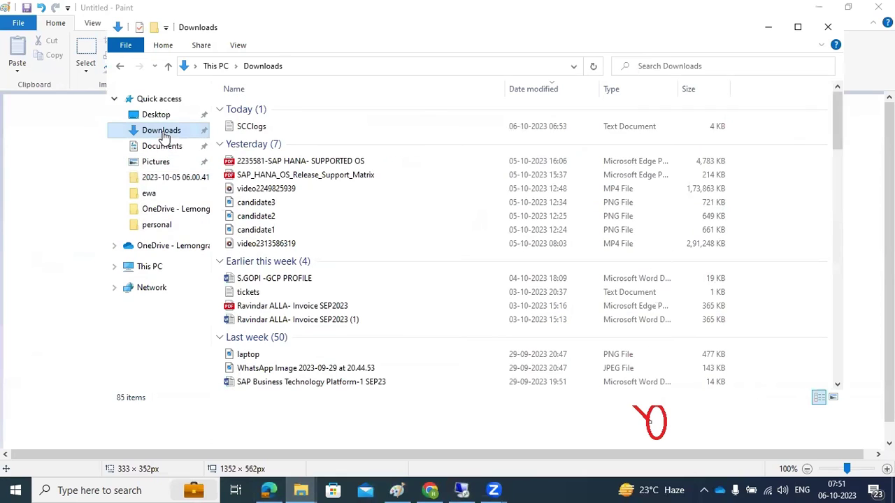
pyautogui.rightClick(791, 200)
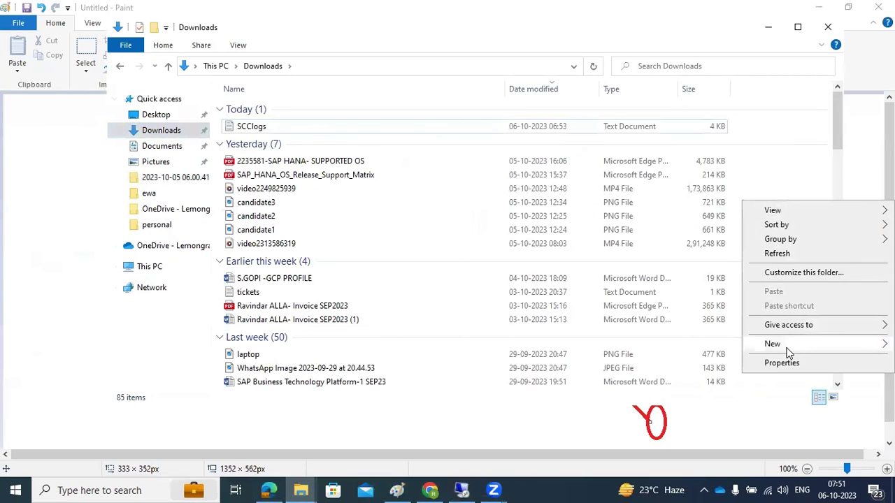
pyautogui.moveTo(788, 351)
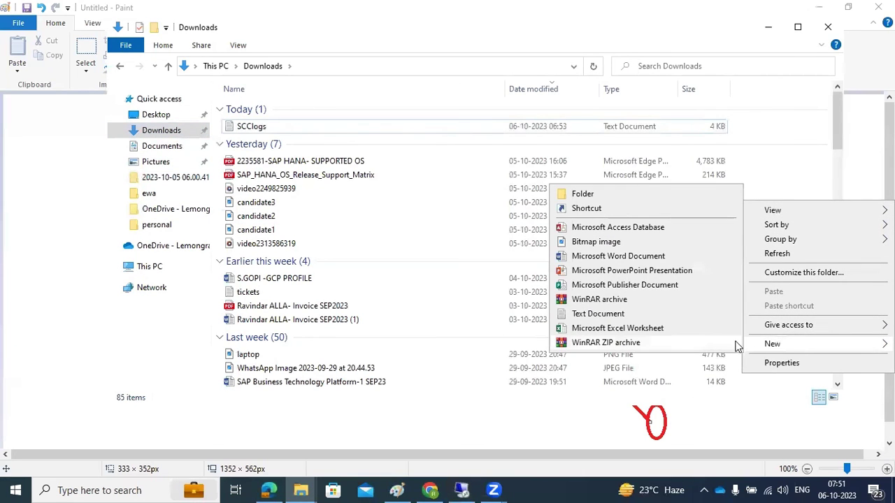
pyautogui.click(643, 329)
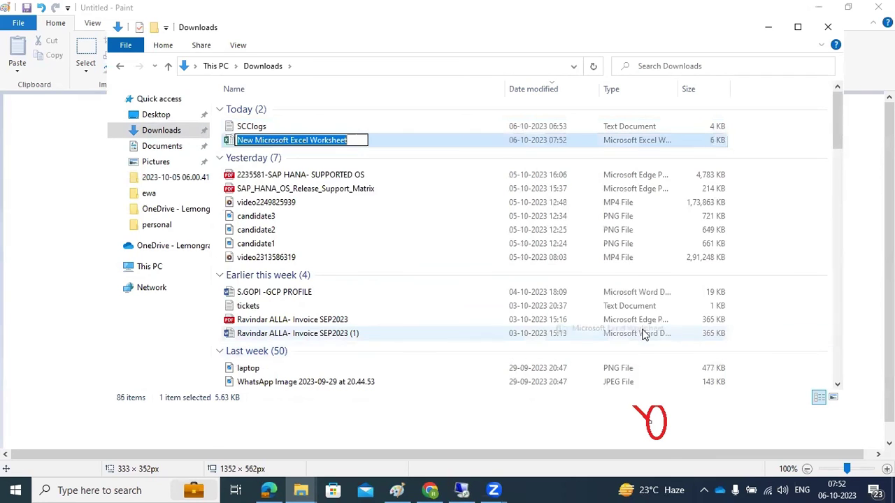
pyautogui.click(290, 202)
pyautogui.click(274, 142)
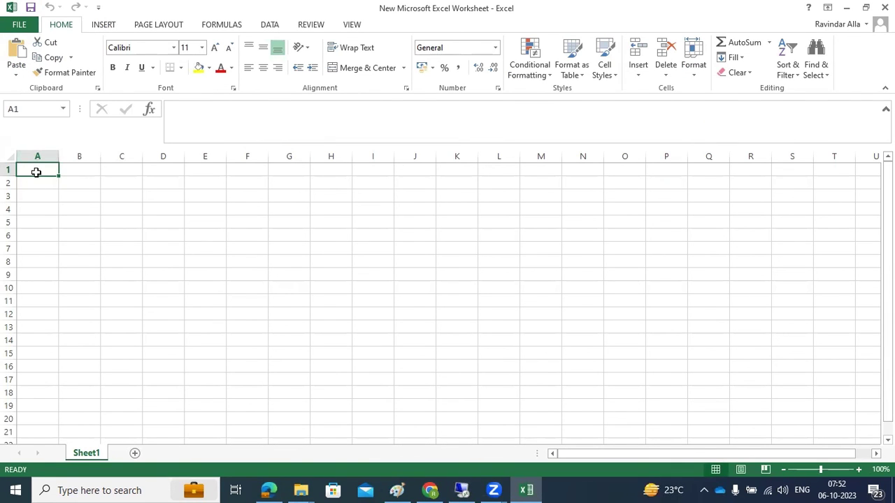
# - Enter the column headers EMP, NO and DATE in row 1
pyautogui.write('EMP')
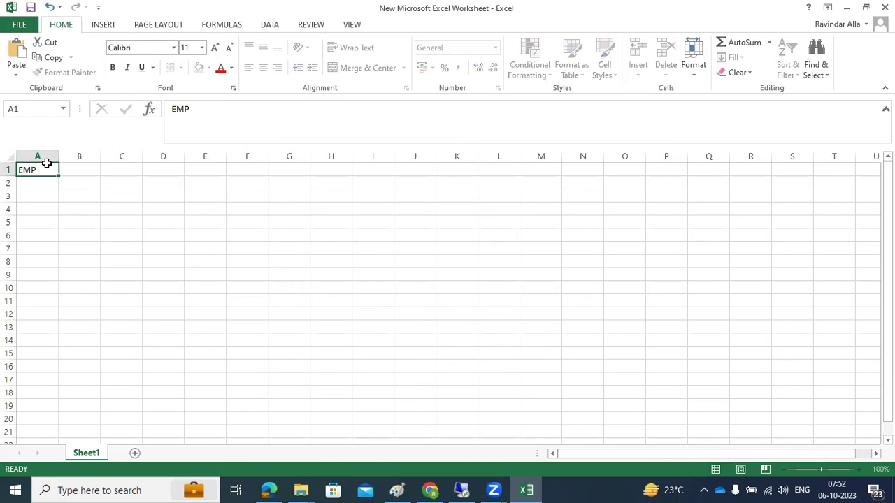
pyautogui.press('Tab')
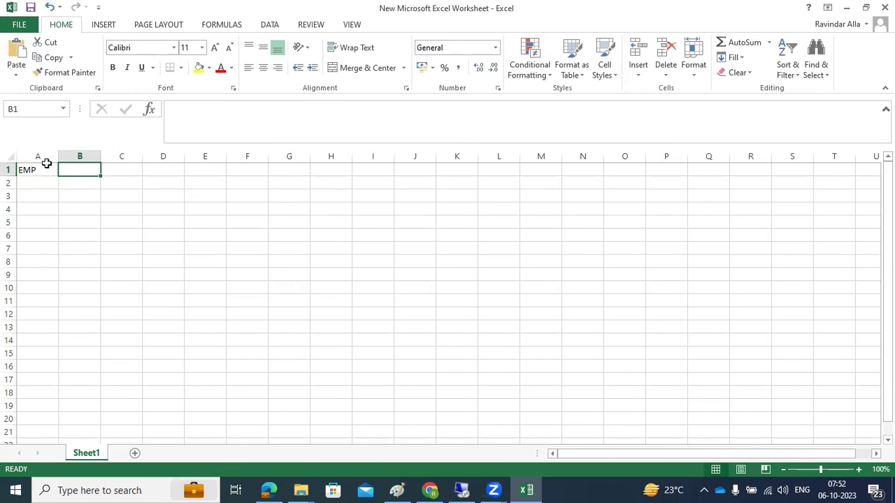
pyautogui.write('NO')
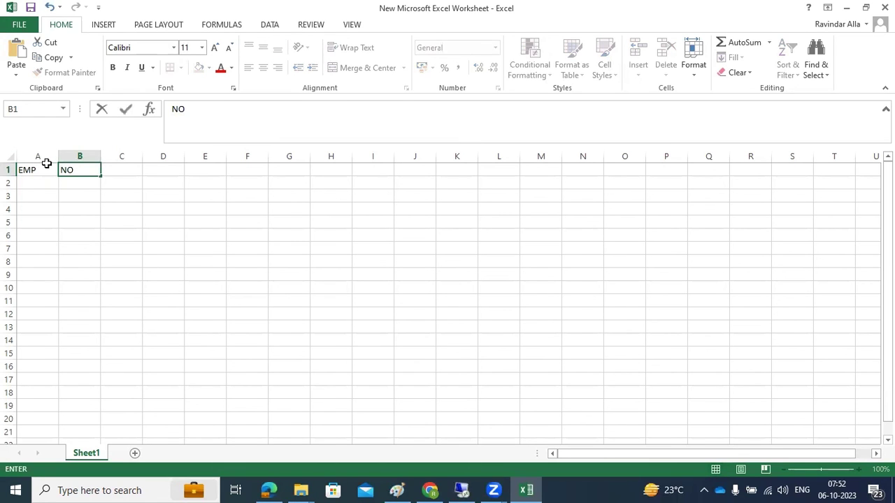
pyautogui.press('Tab')
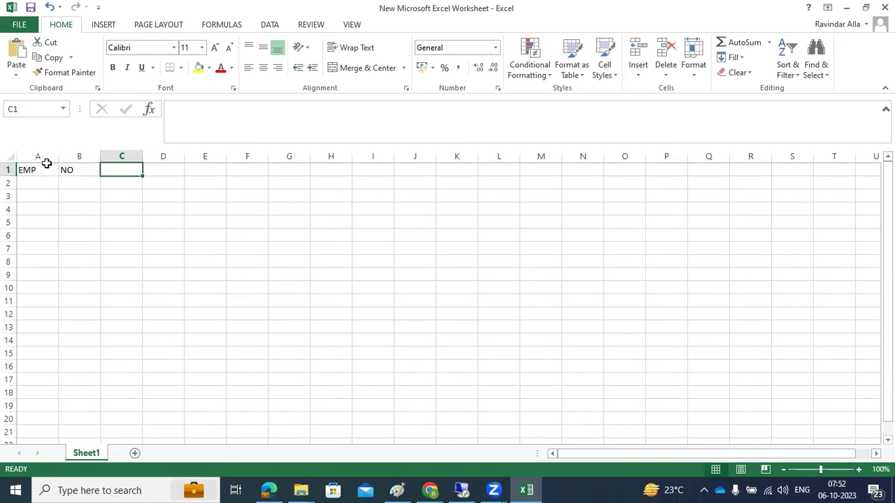
pyautogui.write('DATE')
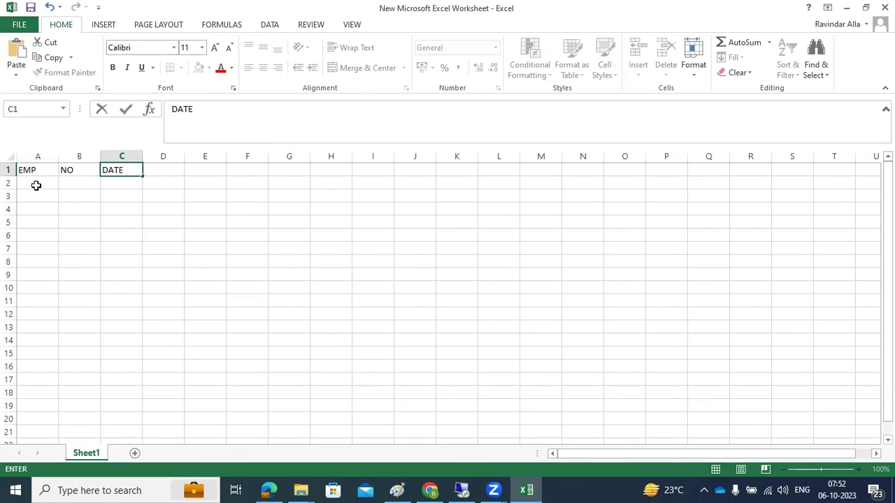
# - Fill row 2 with an employee name, number 123 and date 9012023
pyautogui.click(36, 183)
pyautogui.write('RAVI')
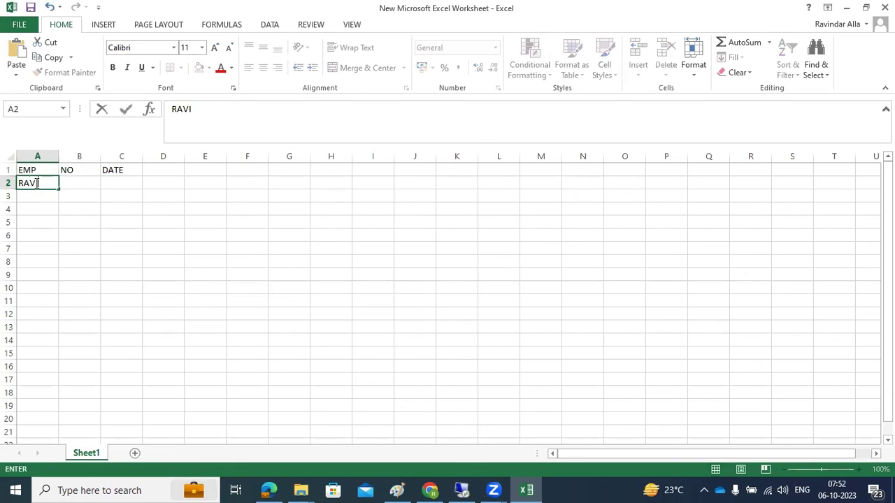
pyautogui.press('Tab')
pyautogui.write('1')
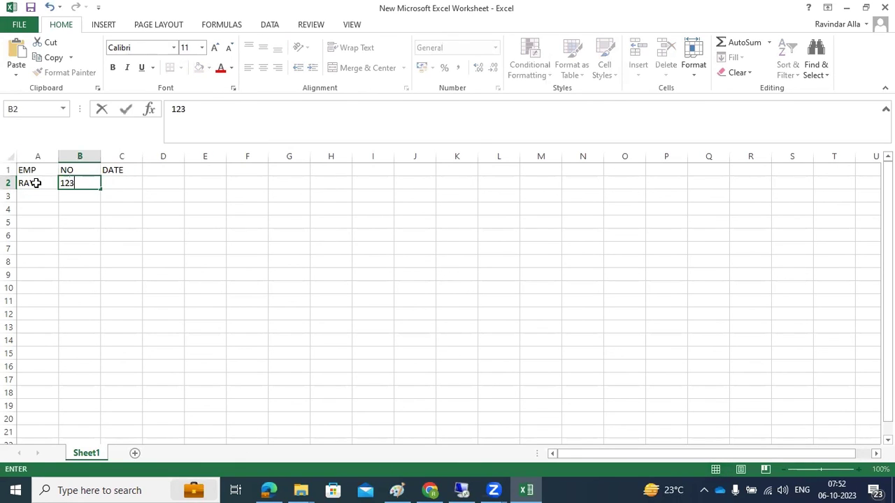
pyautogui.press('Tab')
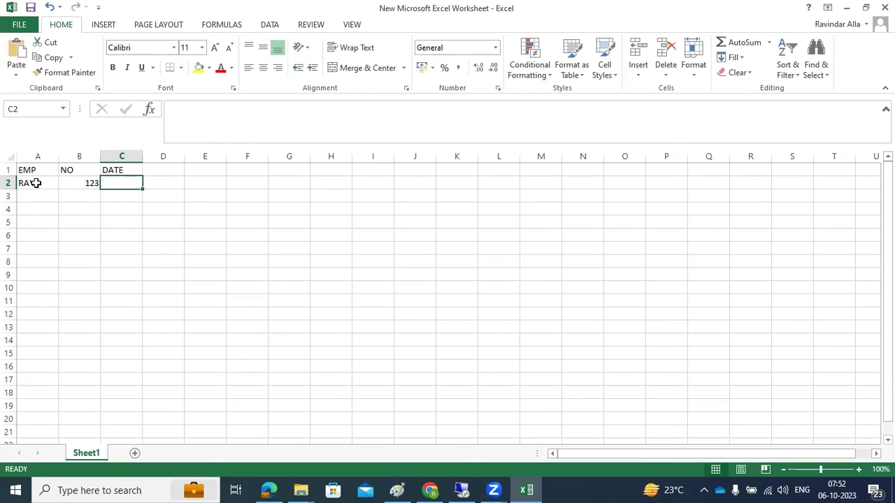
pyautogui.write('09012023')
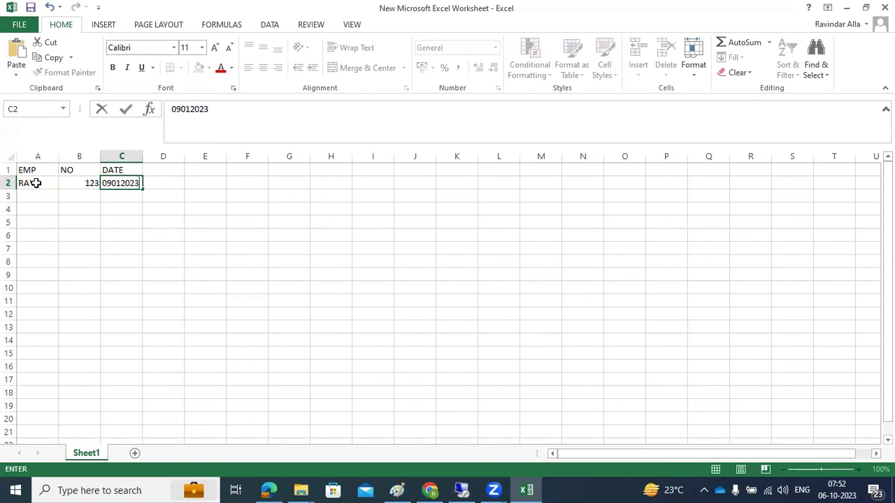
pyautogui.click(33, 196)
# - Fill row 3 with another employee name, number 1234, and the date copied from C2
pyautogui.write('RAVI1')
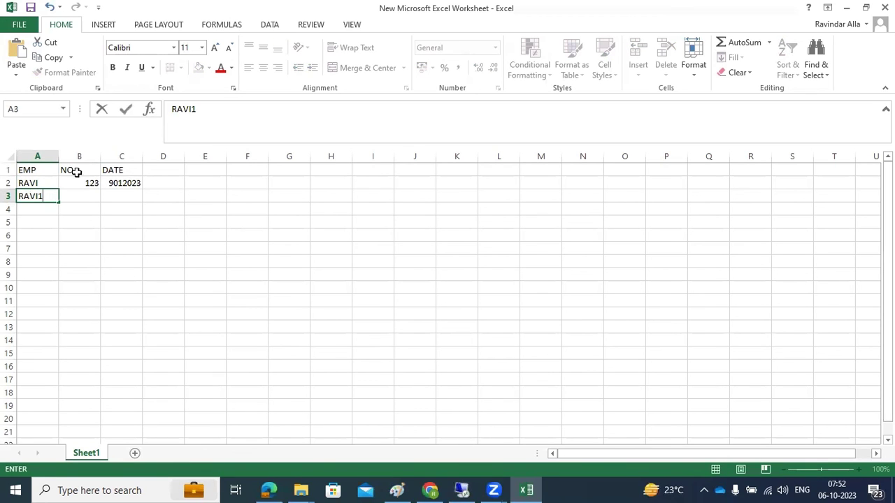
pyautogui.click(83, 199)
pyautogui.write('1234')
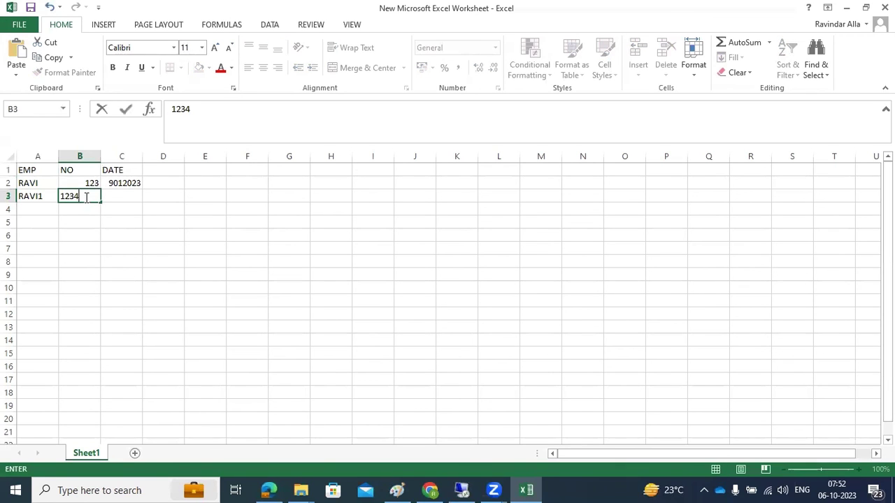
pyautogui.click(120, 196)
pyautogui.click(122, 184)
pyautogui.hotkey('ctrl', 'c')
pyautogui.click(123, 196)
pyautogui.hotkey('ctrl', 'v')
pyautogui.click(7, 25)
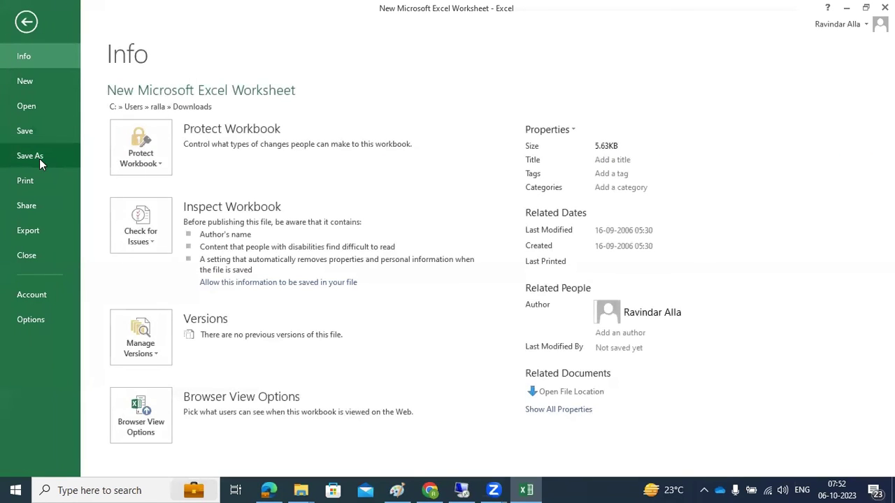
# - Save the sheet to Downloads as 1csv in CSV (Comma delimited) format
pyautogui.click(39, 159)
pyautogui.click(381, 152)
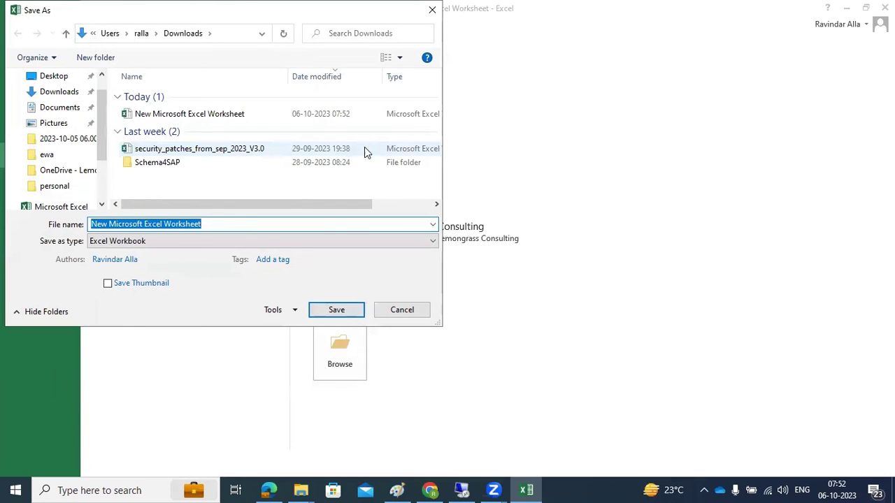
pyautogui.click(166, 241)
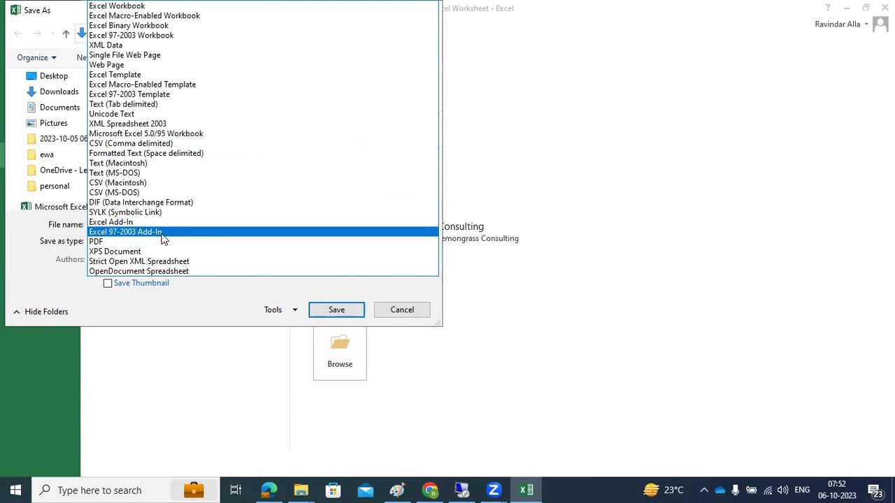
pyautogui.click(132, 147)
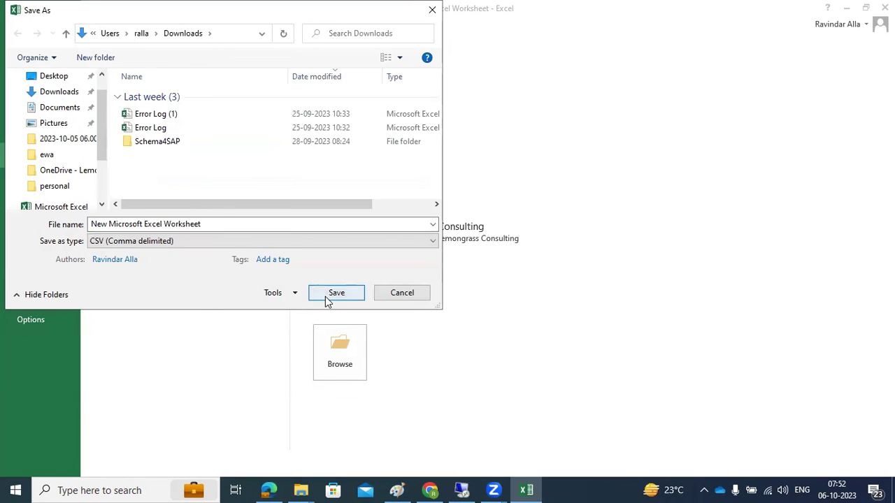
pyautogui.click(205, 221)
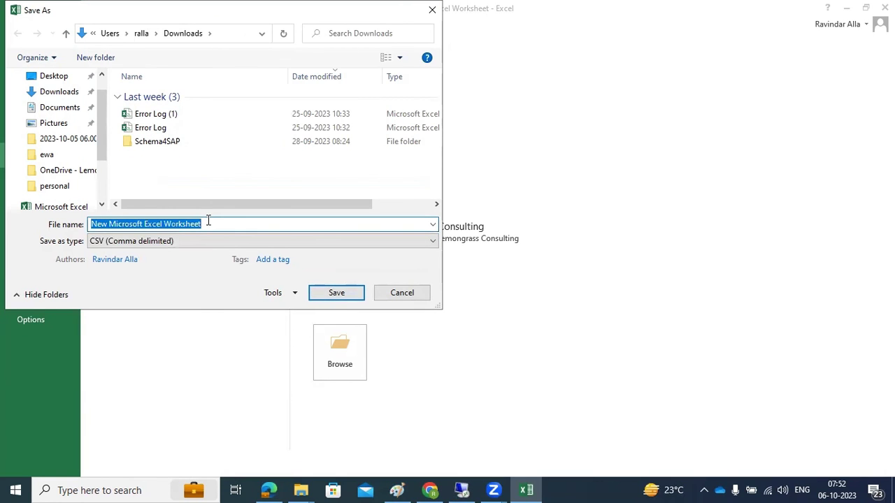
pyautogui.write('e')
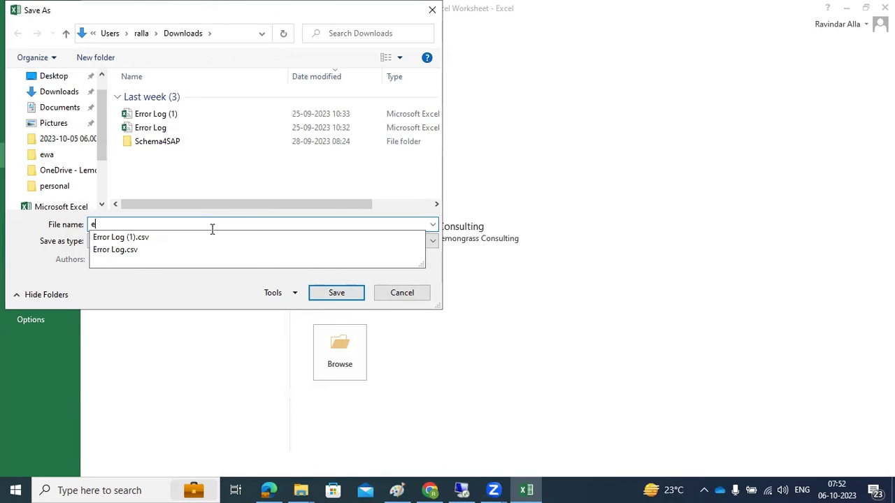
pyautogui.write('1')
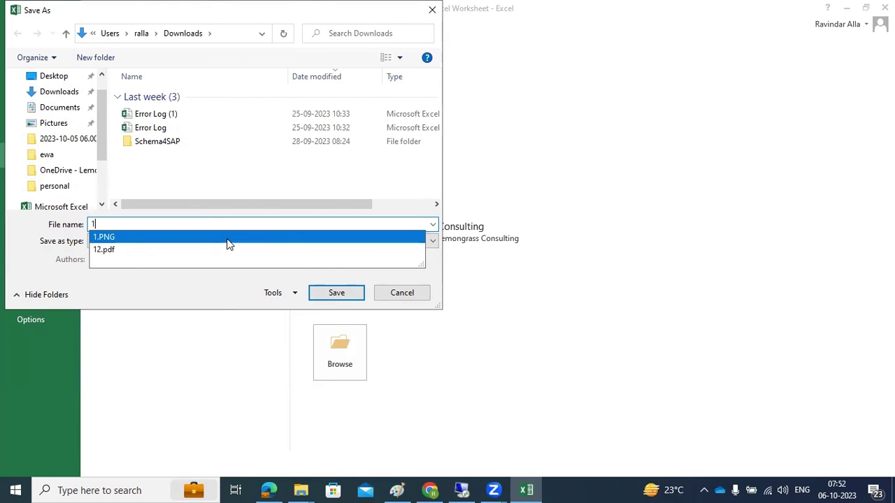
pyautogui.write('csv')
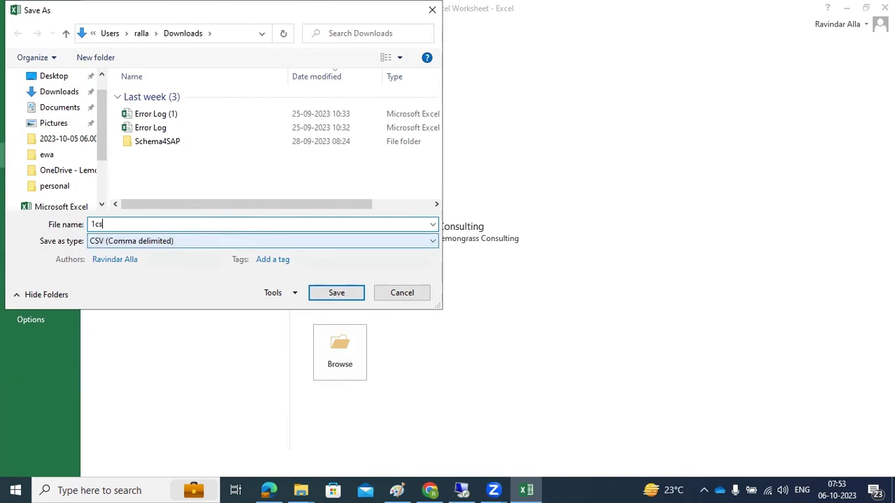
pyautogui.click(336, 297)
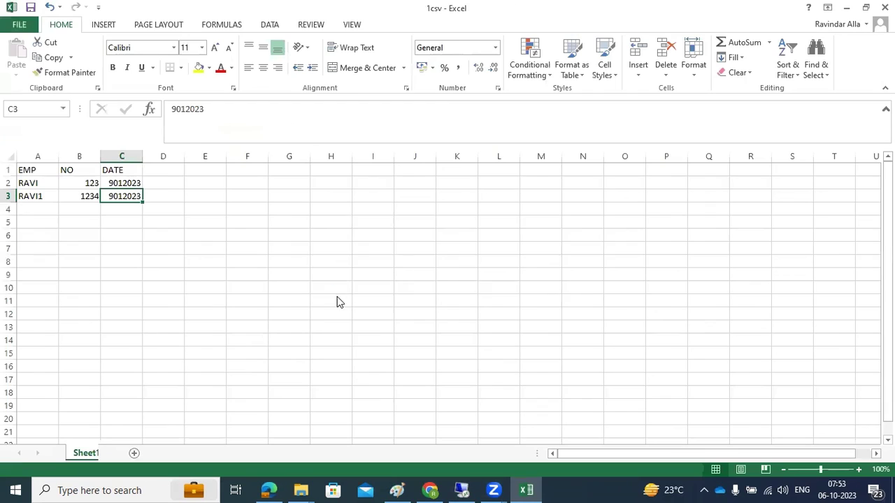
pyautogui.click(394, 285)
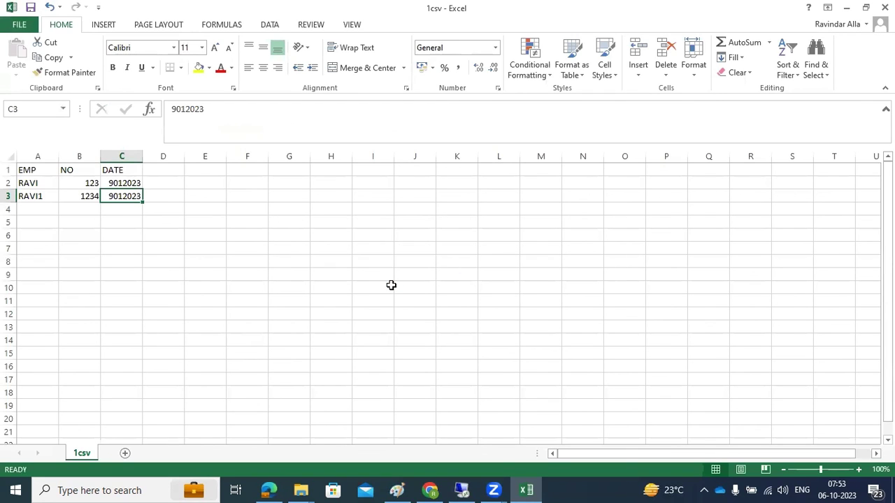
# - Close Excel, saving and replacing 1csv.csv in CSV format, then refresh Downloads
pyautogui.click(885, 8)
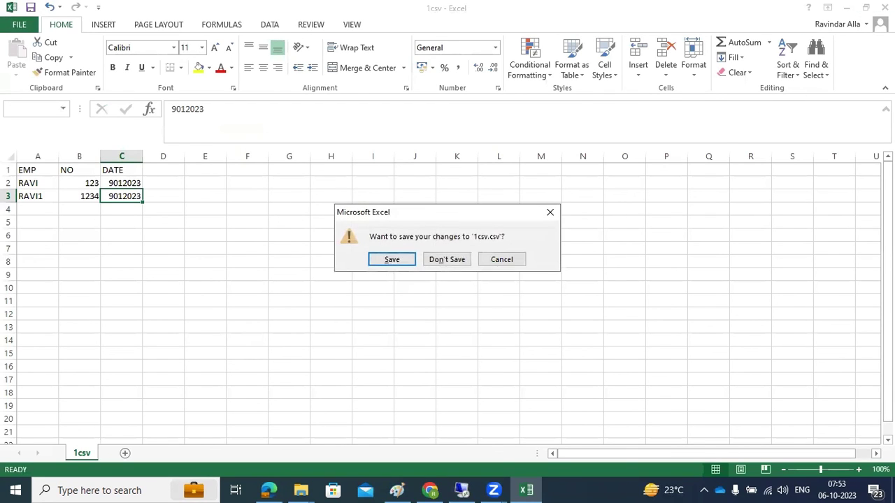
pyautogui.click(392, 259)
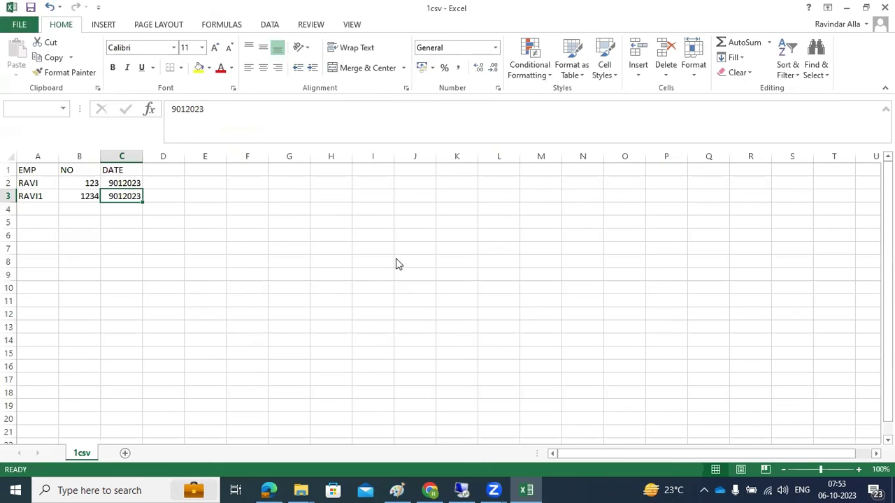
pyautogui.click(331, 294)
pyautogui.click(487, 249)
pyautogui.click(389, 286)
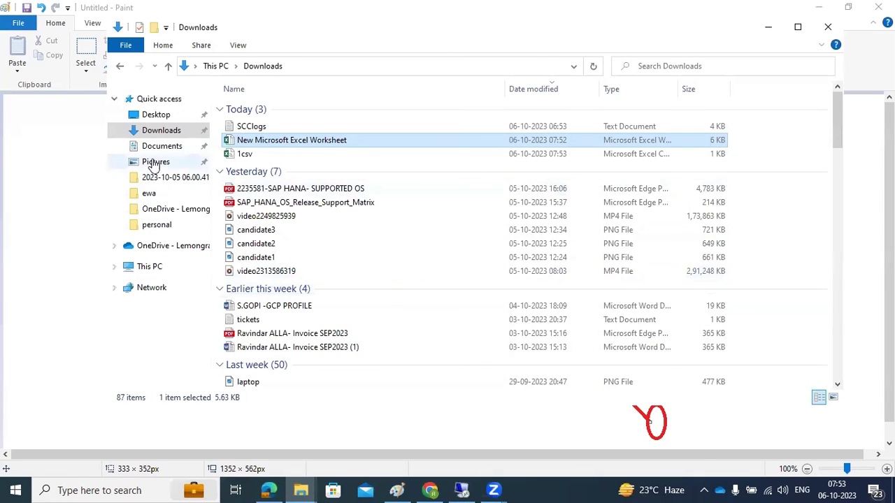
pyautogui.click(162, 130)
# - Copy 1csv.csv into the remote server's Downloads folder and return to HANA Database Explorer
pyautogui.click(245, 130)
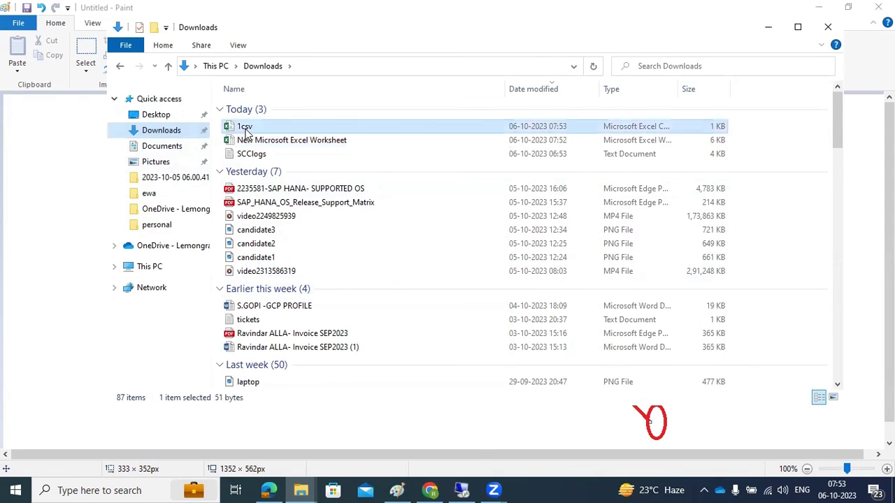
pyautogui.click(462, 490)
pyautogui.click(147, 493)
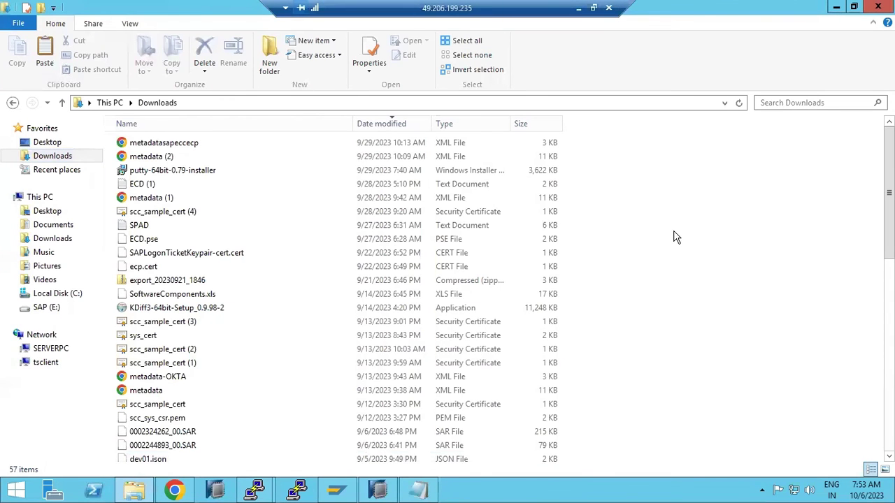
pyautogui.hotkey('ctrl', 'v')
pyautogui.click(376, 491)
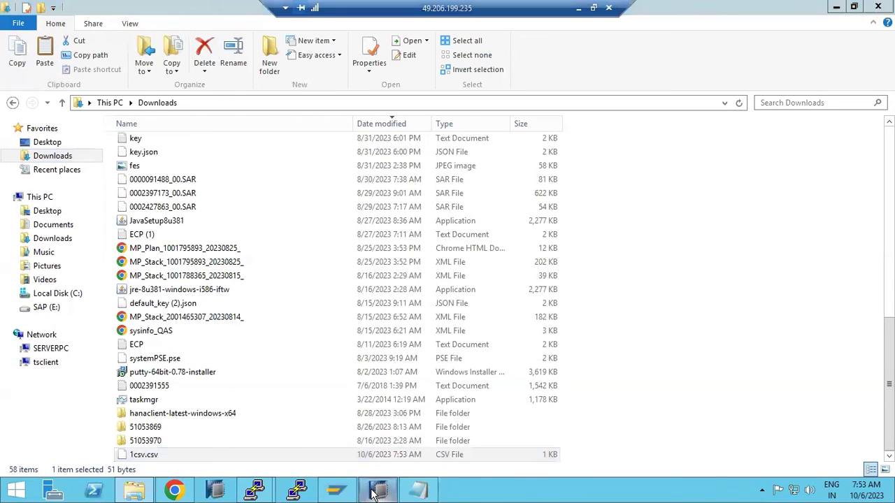
pyautogui.click(188, 491)
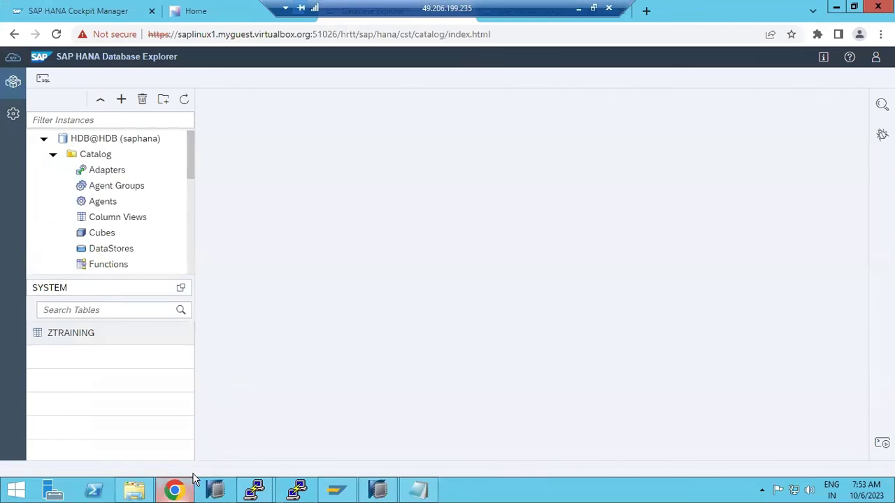
# - Start an Import Data wizard on HDB@HDB with local file 1csv.csv as the source
pyautogui.click(121, 103)
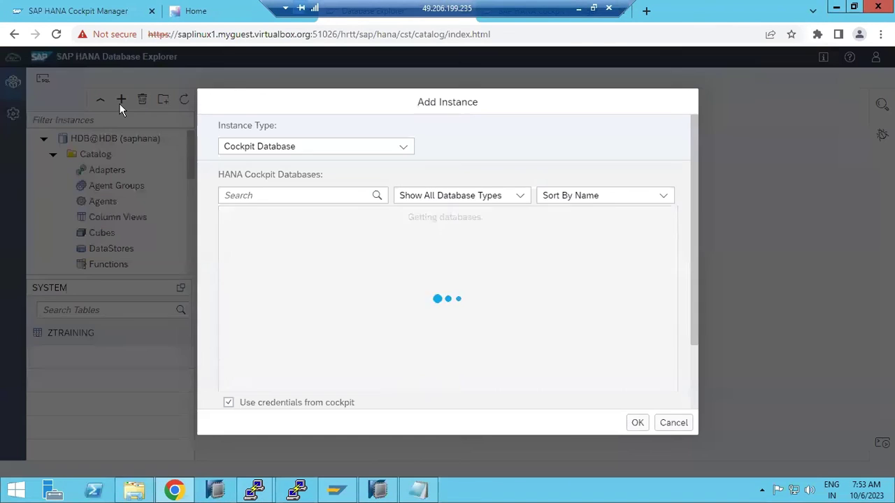
pyautogui.click(670, 424)
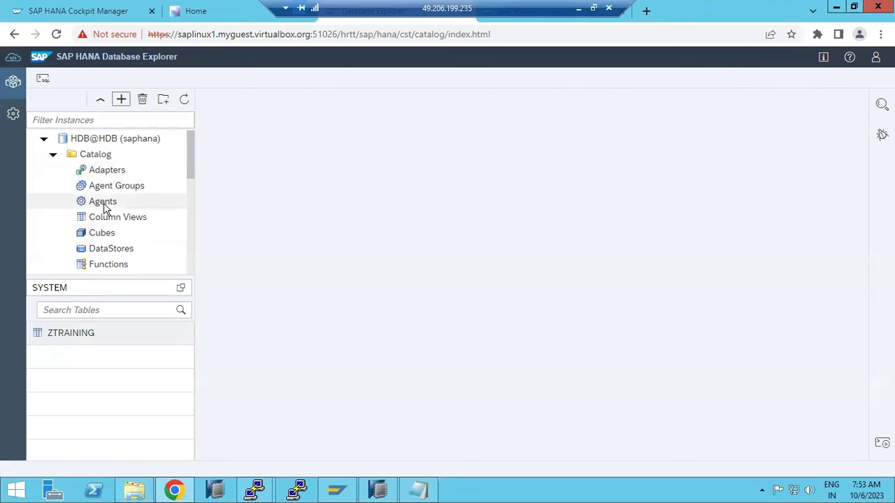
pyautogui.rightClick(97, 141)
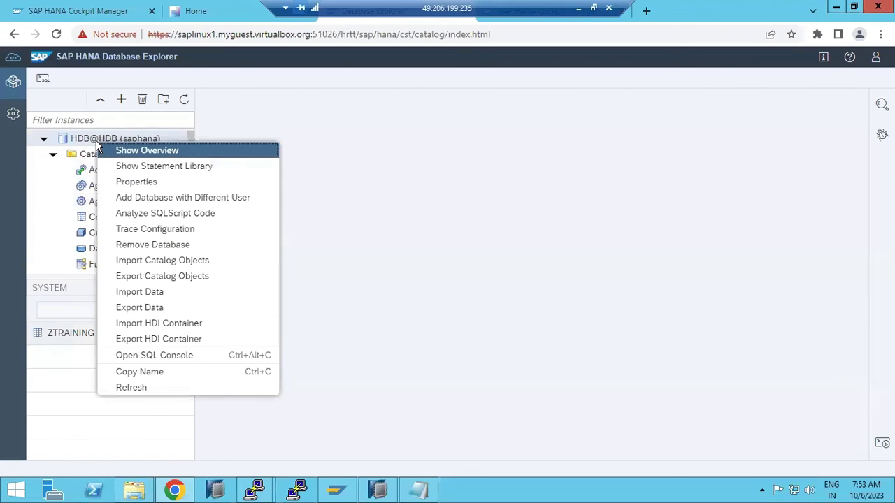
pyautogui.click(149, 297)
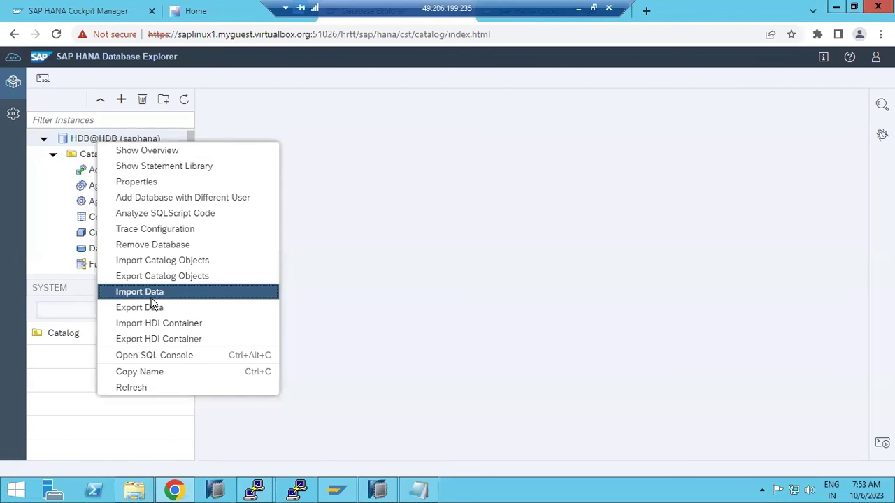
pyautogui.click(224, 300)
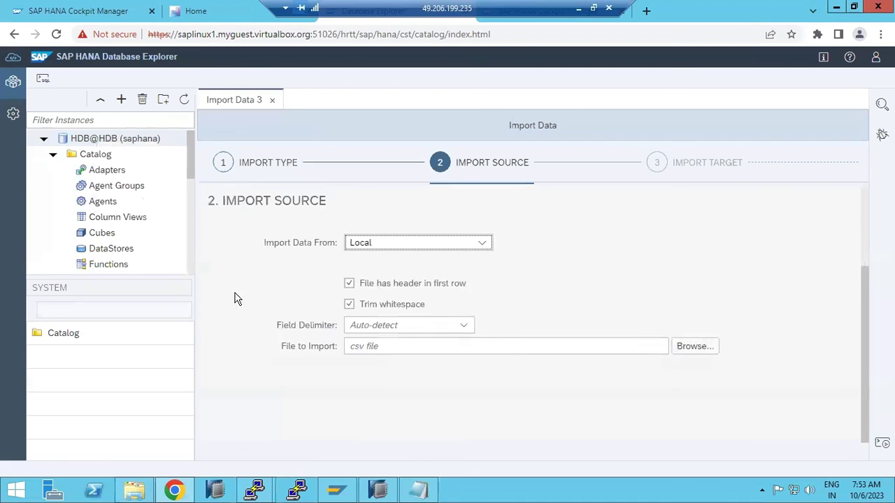
pyautogui.click(689, 354)
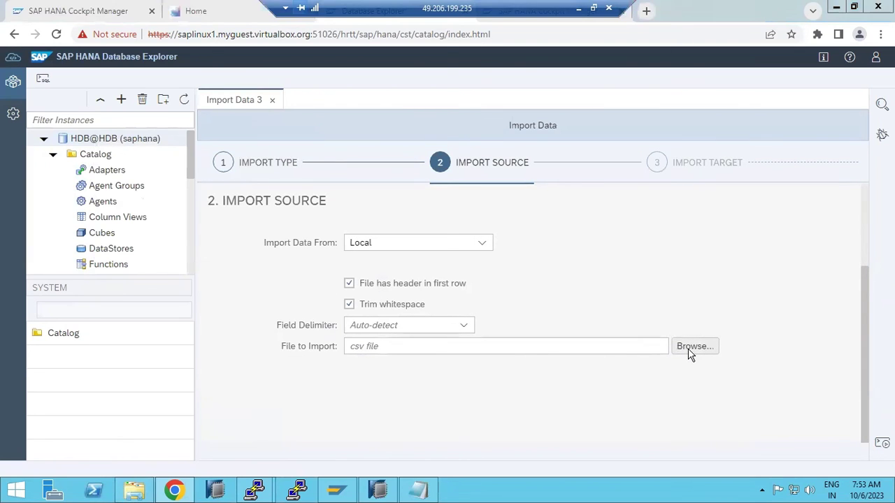
pyautogui.doubleClick(150, 93)
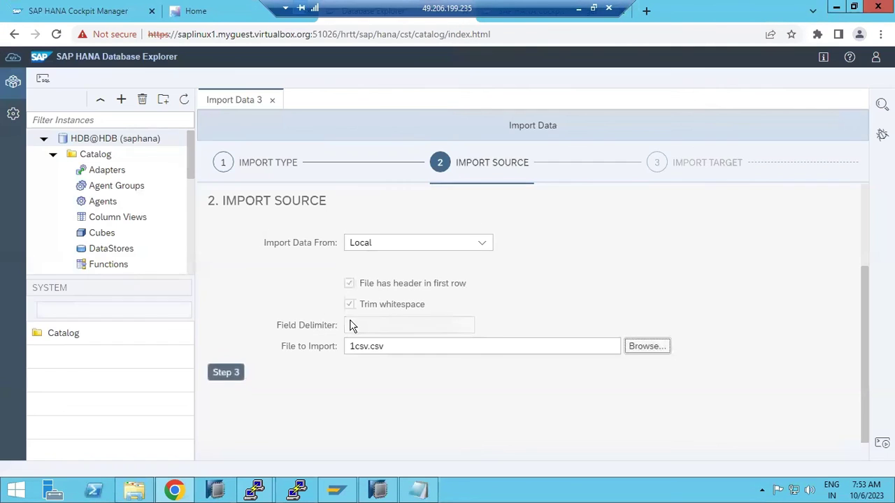
pyautogui.click(224, 373)
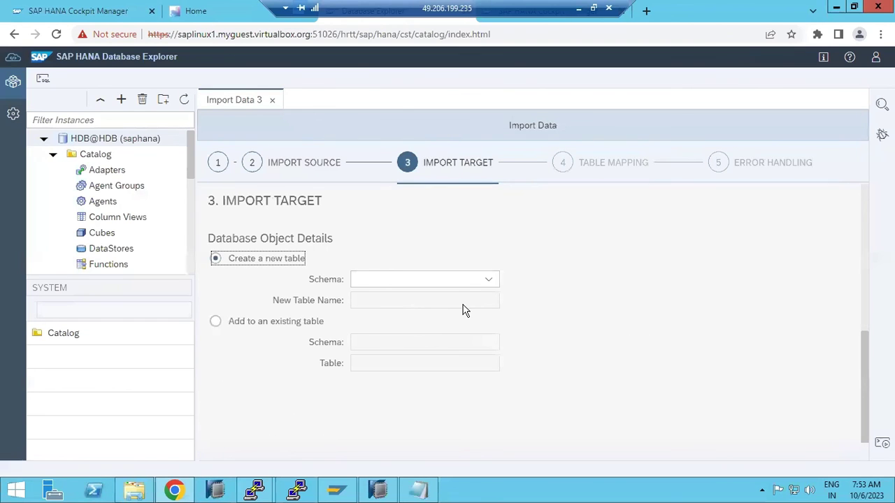
# - Set the import target to new table ZTRAINING1 in schema SYSTEM and continue to table mapping
pyautogui.click(489, 280)
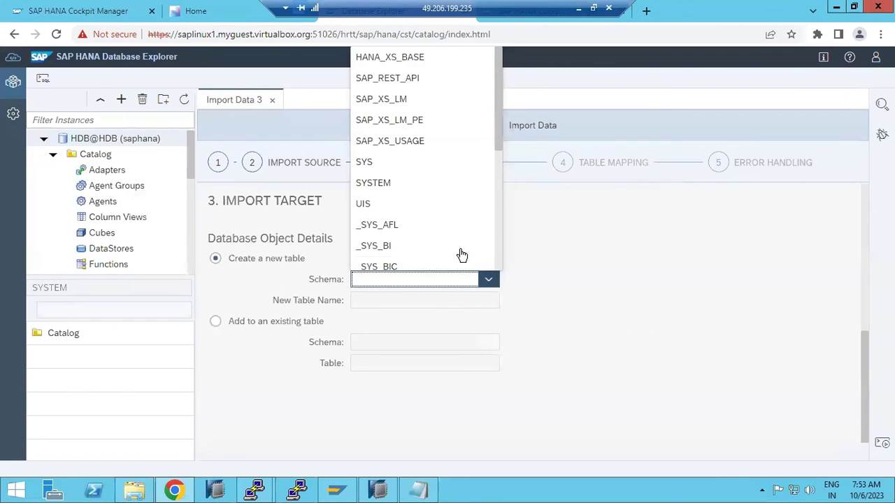
pyautogui.click(385, 183)
pyautogui.click(365, 300)
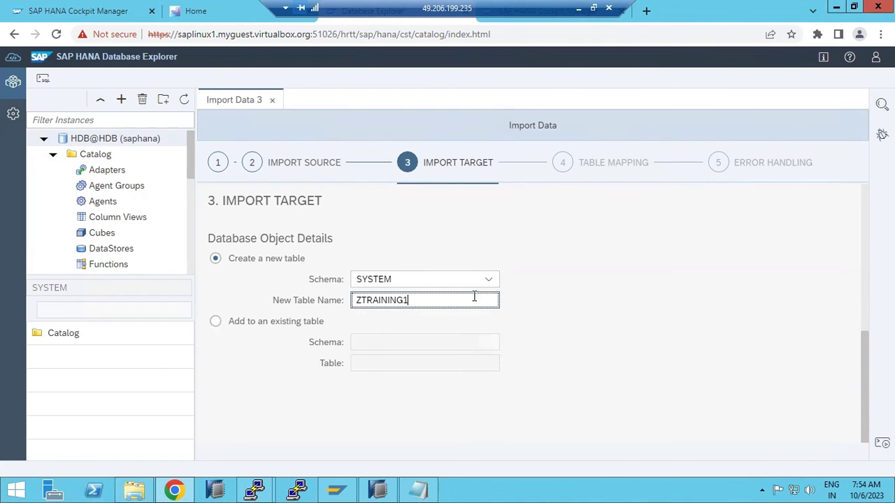
pyautogui.click(301, 414)
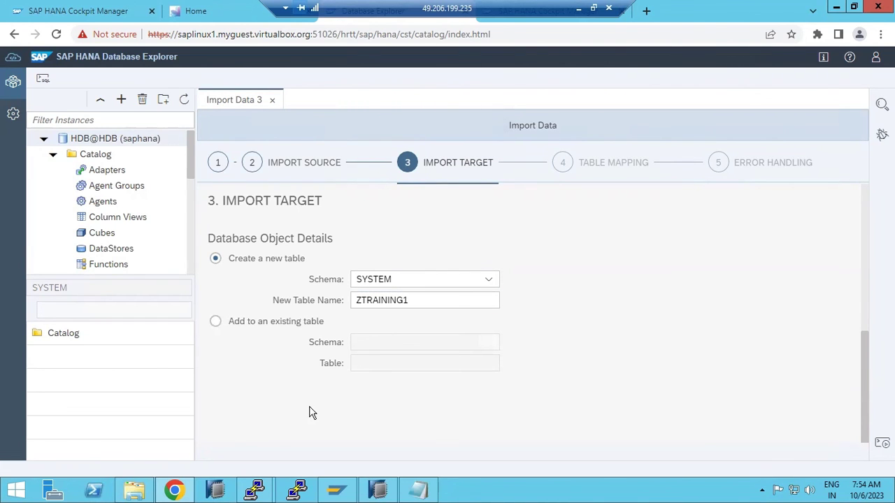
pyautogui.click(223, 396)
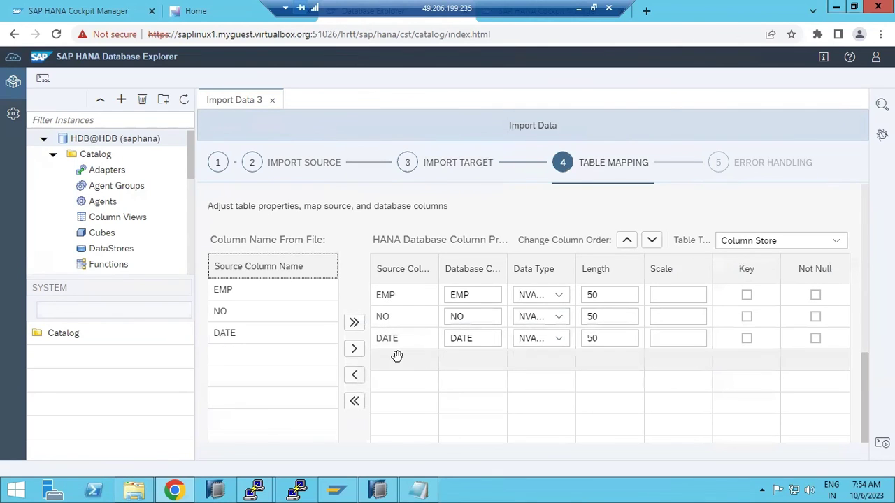
# - Pass error handling and review, then import 1csv.csv into SYSTEM.ZTRAINING1: 2 records, 0 errors
pyautogui.click(525, 450)
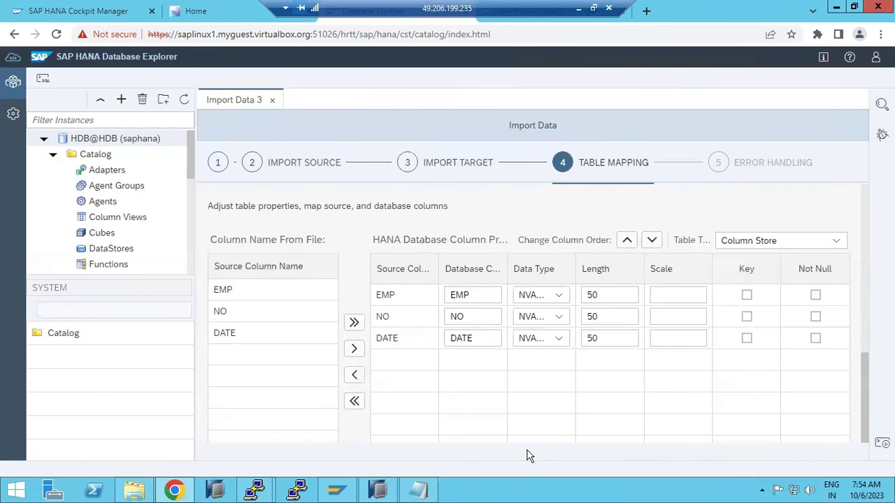
pyautogui.moveTo(866, 425); pyautogui.dragTo(872, 448)
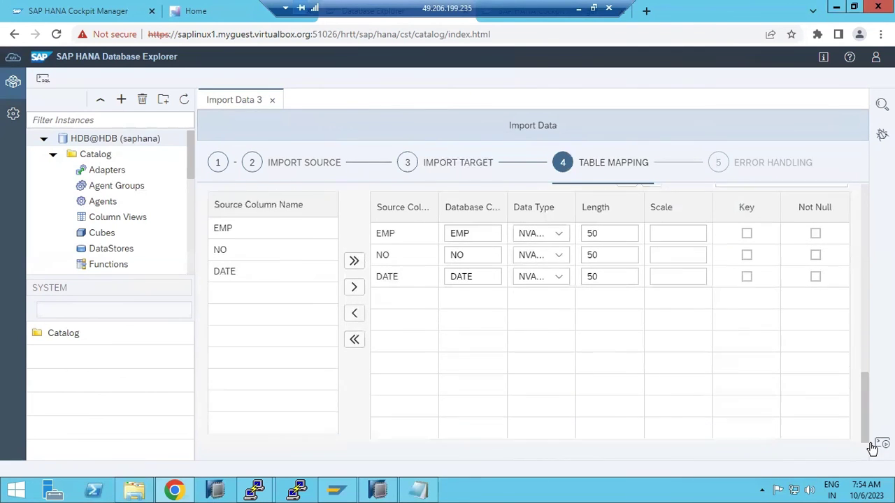
pyautogui.scroll(-1, 870, 443)
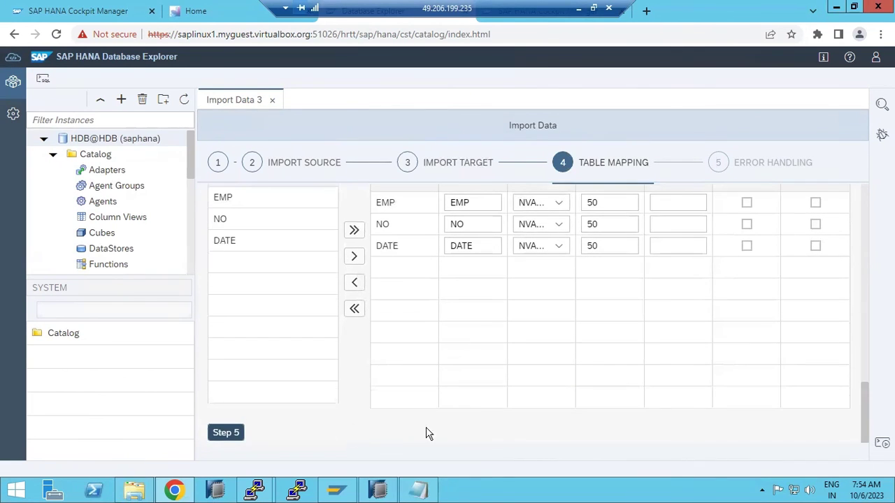
pyautogui.click(227, 433)
pyautogui.click(222, 338)
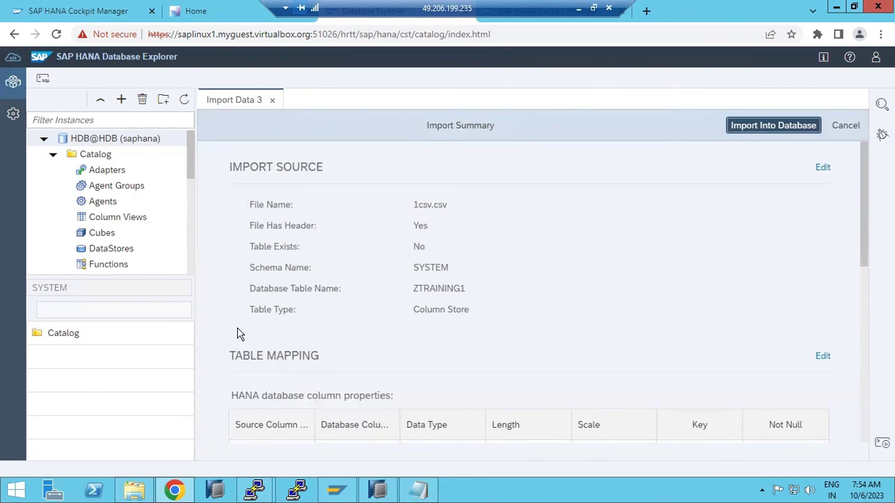
pyautogui.click(751, 125)
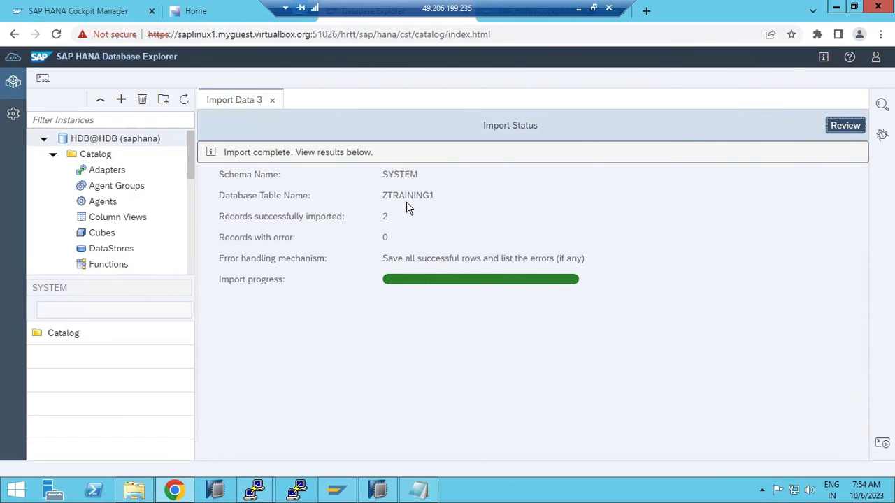
# - Find ZTRAINING1 under Catalog > Tables, view its columns, and open its data showing rows 123 and 1234
pyautogui.scroll(-3, 121, 195)
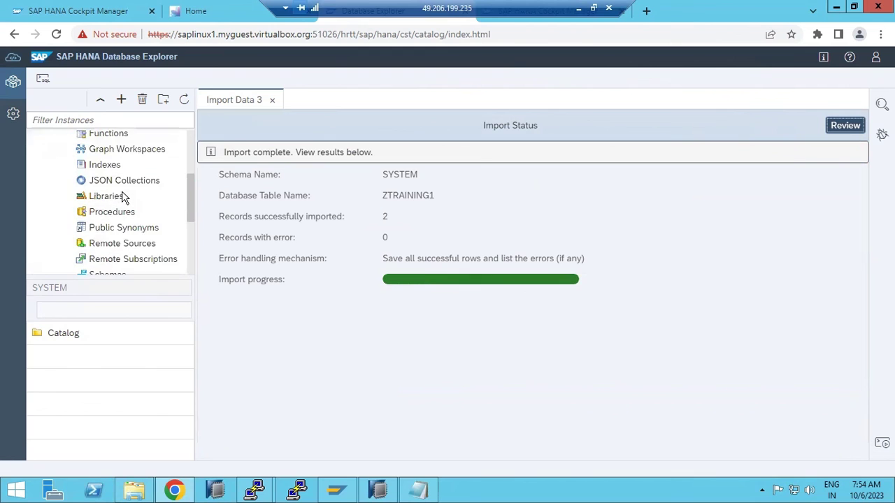
pyautogui.scroll(-2, 122, 197)
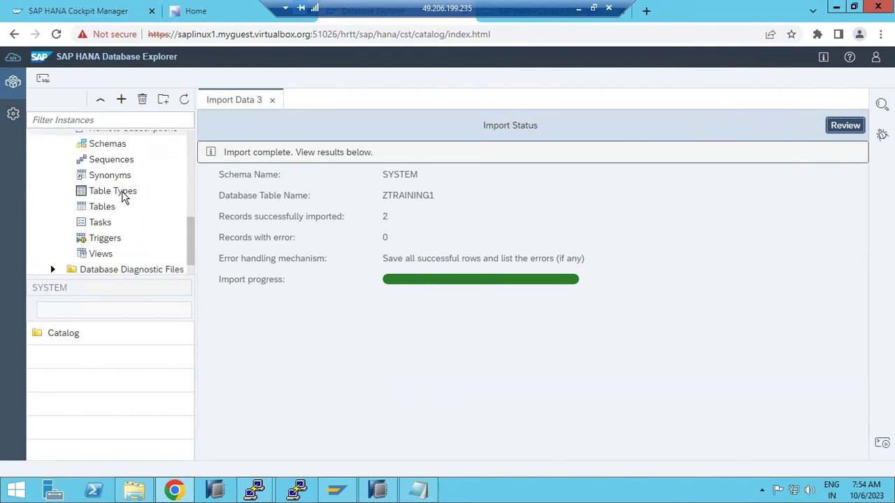
pyautogui.scroll(-1, 121, 198)
pyautogui.scroll(4, 122, 198)
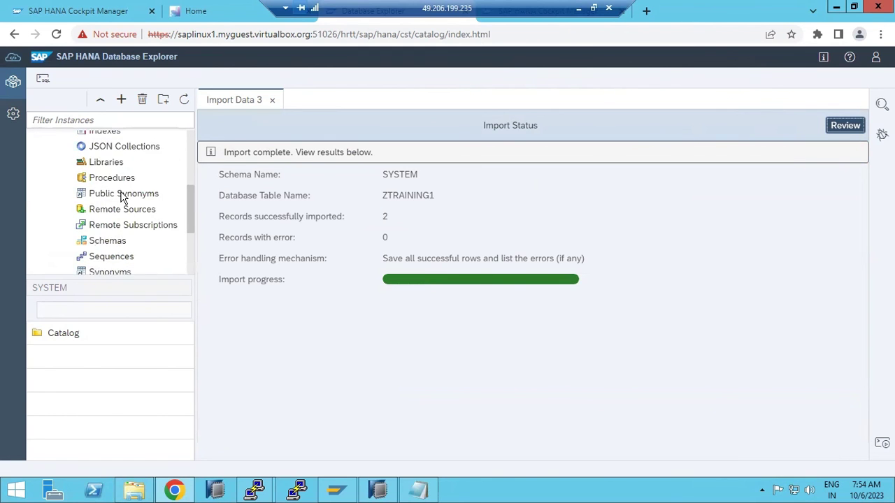
pyautogui.click(65, 334)
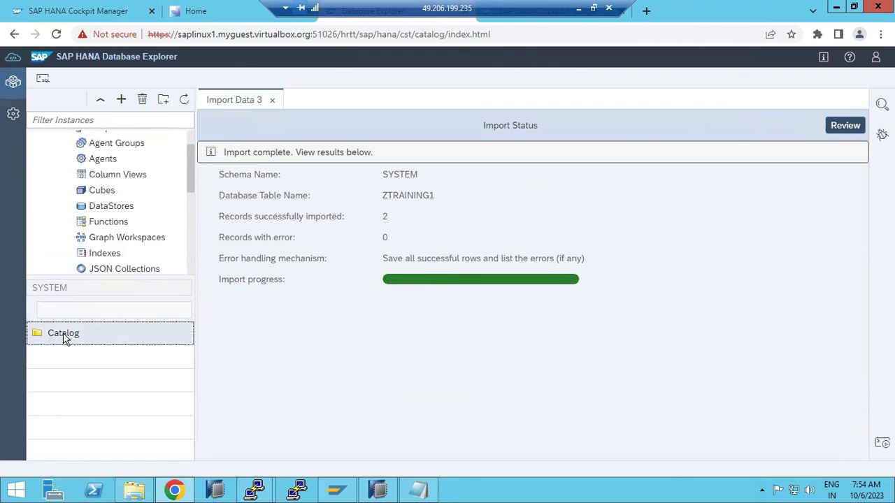
pyautogui.scroll(-1, 104, 237)
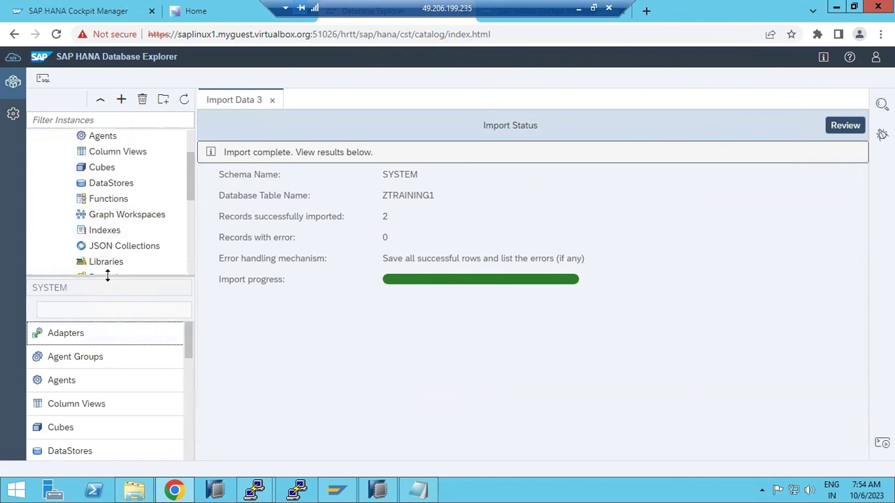
pyautogui.scroll(-3, 109, 259)
pyautogui.click(98, 174)
pyautogui.click(73, 358)
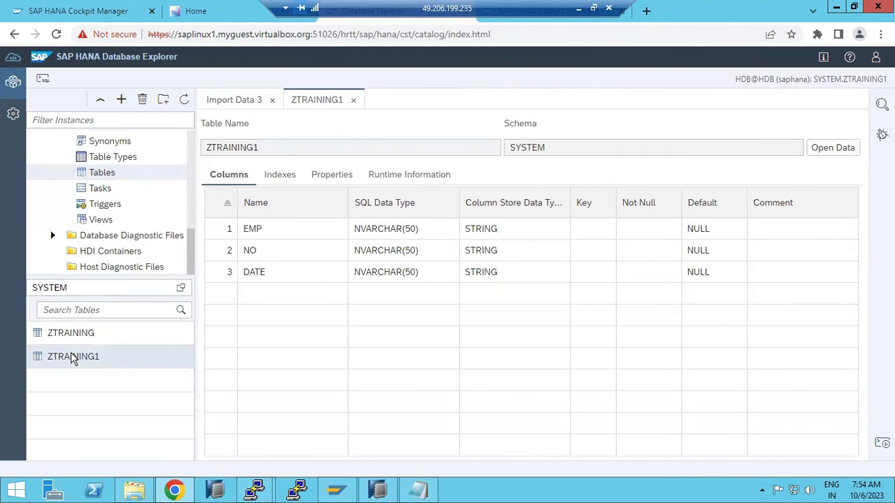
pyautogui.rightClick(73, 358)
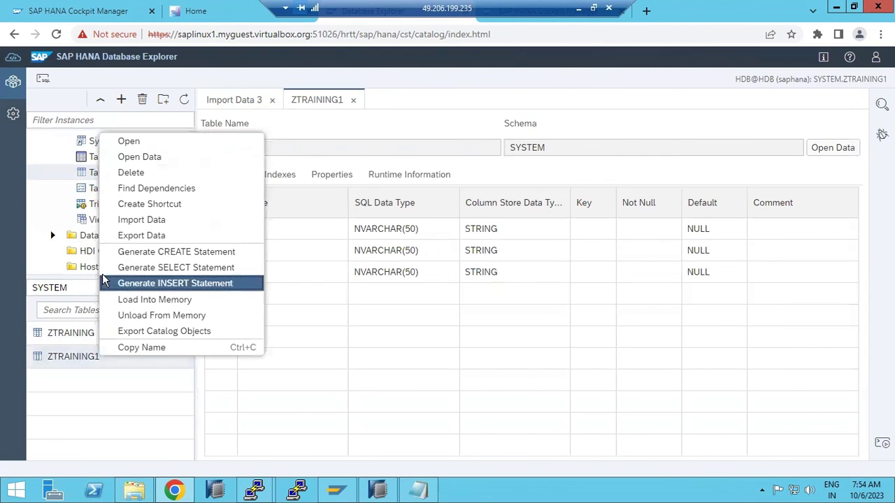
pyautogui.click(143, 157)
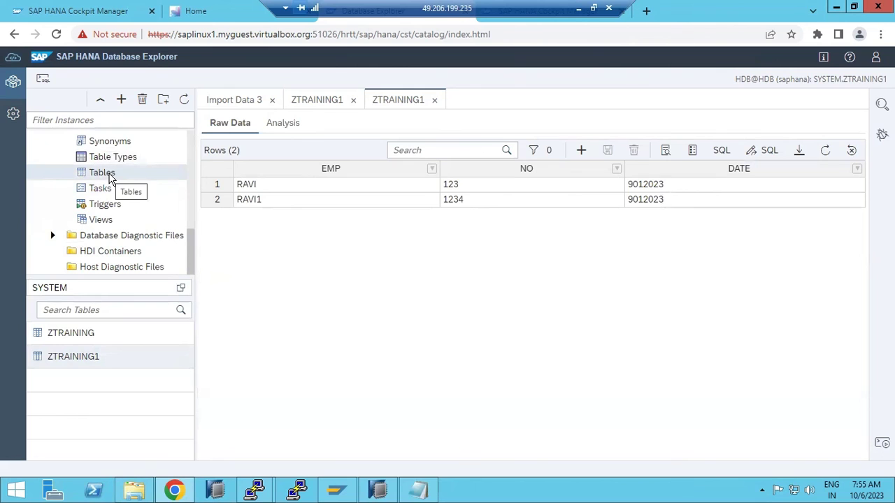
# - In HANA Studio, open a data preview of SYSTEM.ZTRAINING1 to confirm both rows, then return to Chrome
pyautogui.click(377, 490)
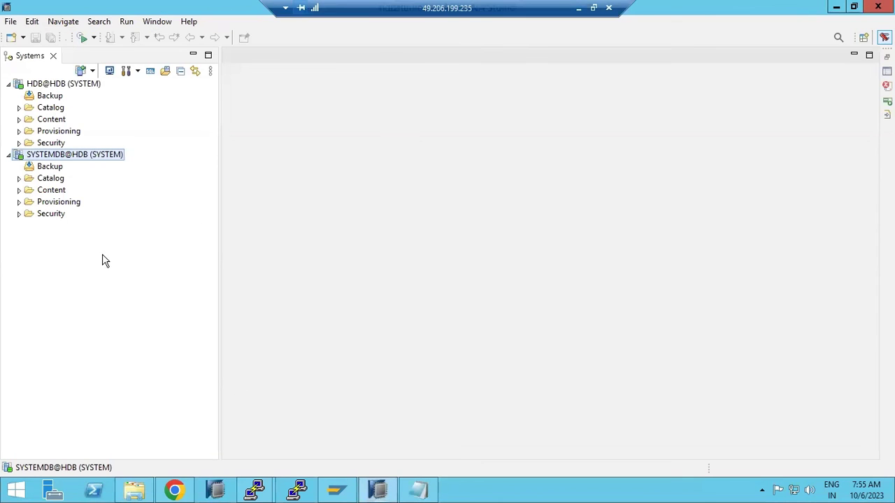
pyautogui.click(19, 107)
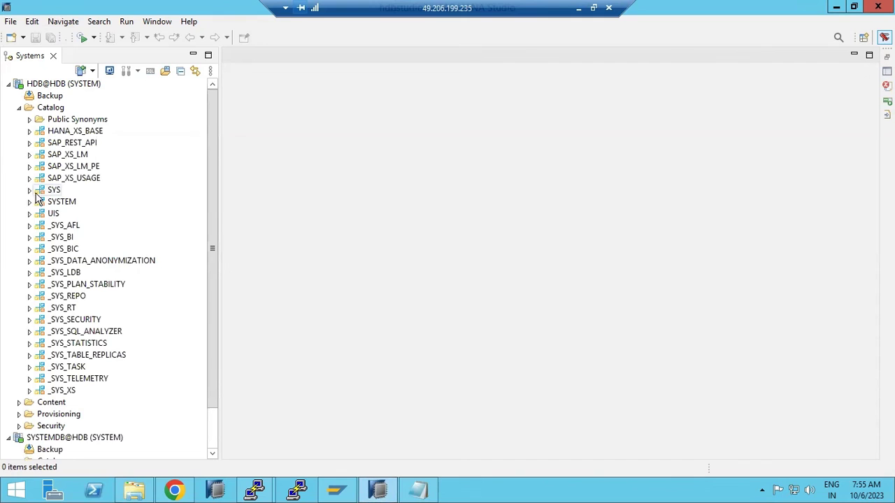
pyautogui.click(29, 202)
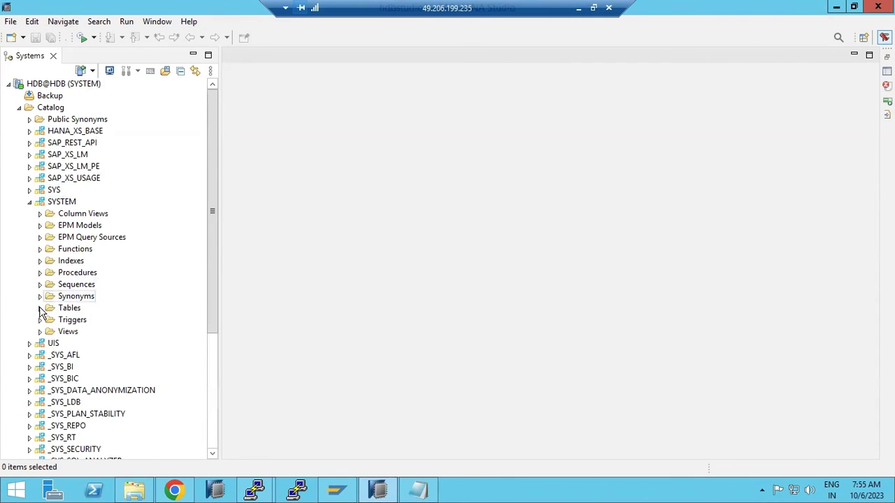
pyautogui.click(40, 308)
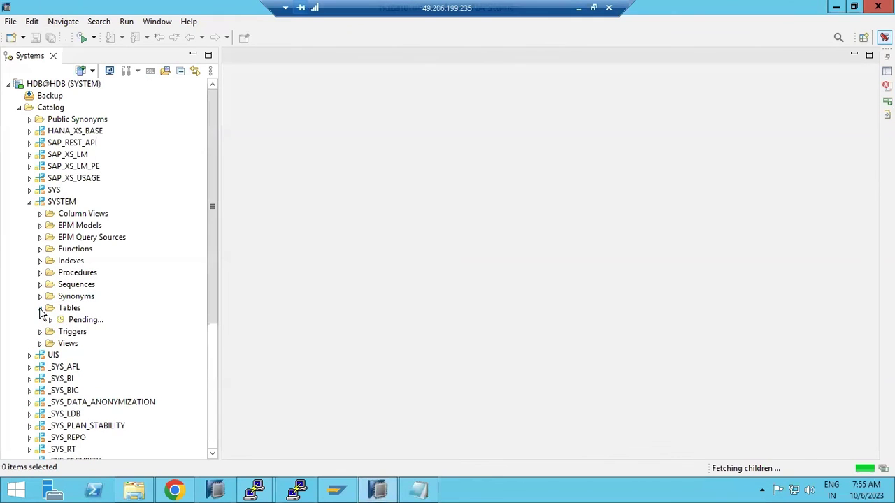
pyautogui.click(93, 332)
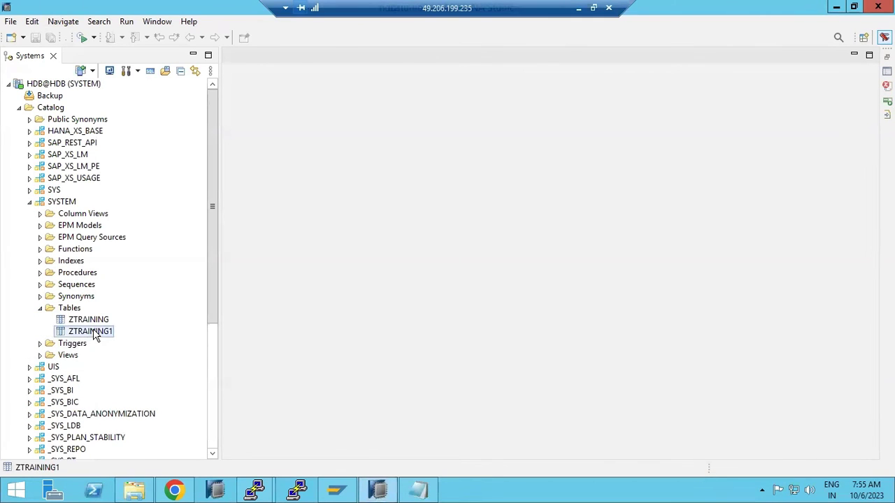
pyautogui.rightClick(95, 334)
pyautogui.click(149, 209)
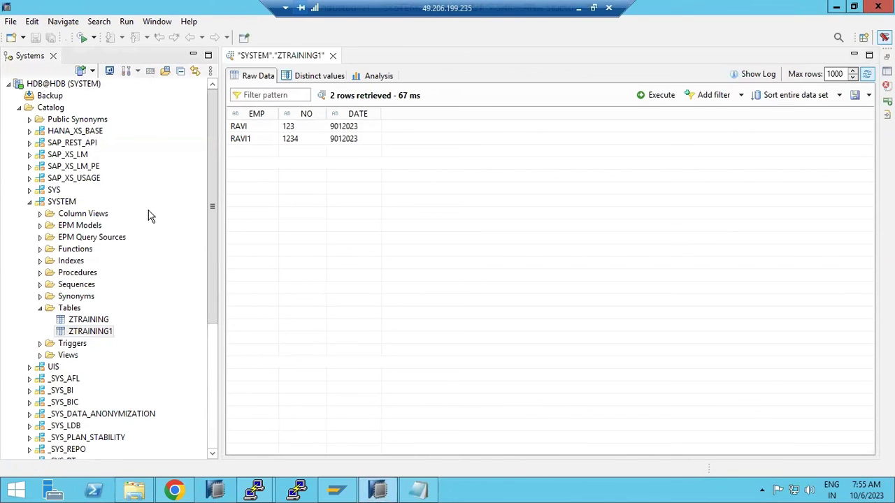
pyautogui.click(368, 491)
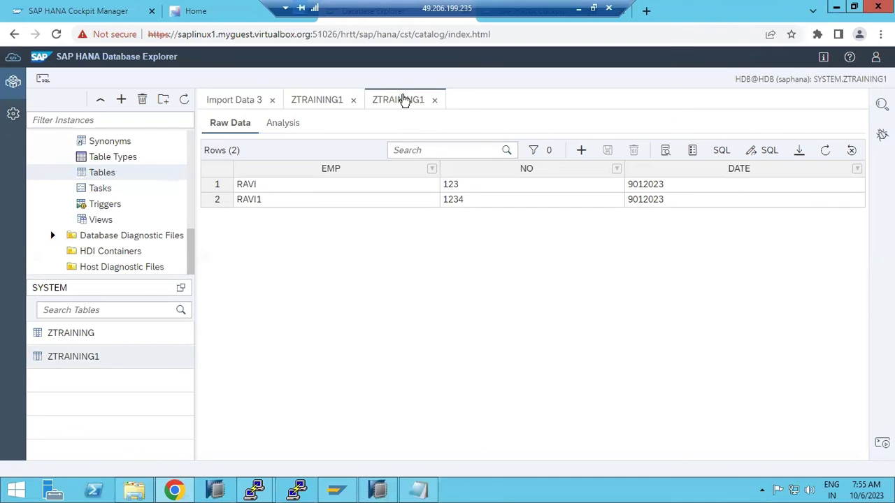
pyautogui.click(580, 8)
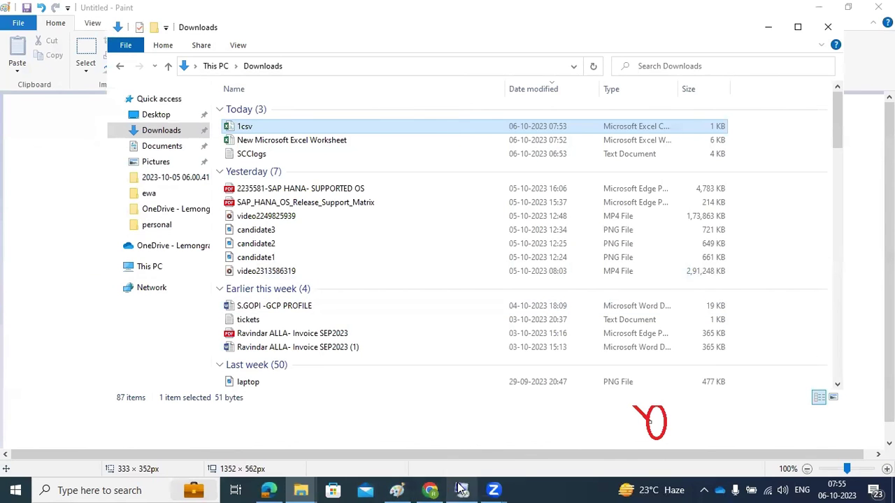
pyautogui.click(460, 488)
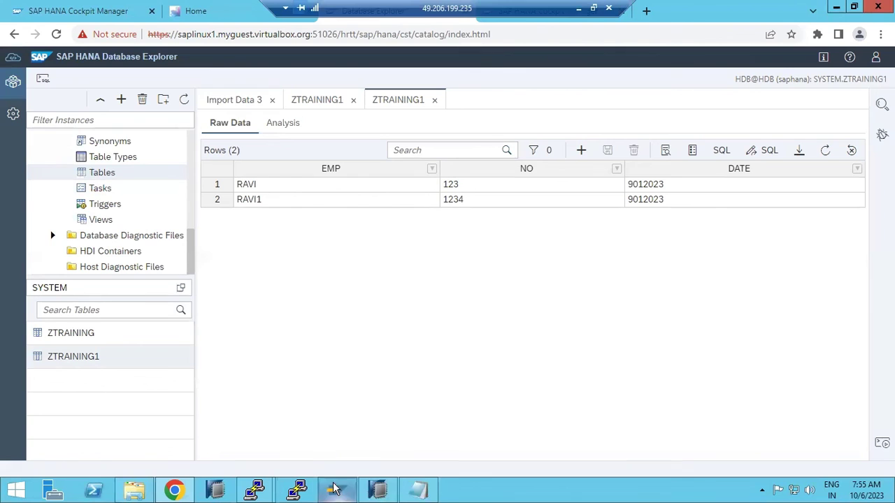
pyautogui.click(297, 489)
pyautogui.moveTo(241, 493)
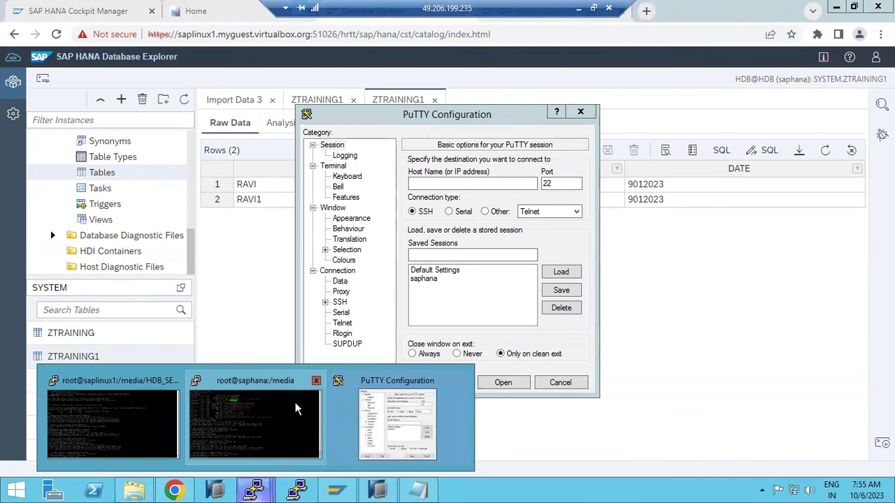
pyautogui.click(557, 384)
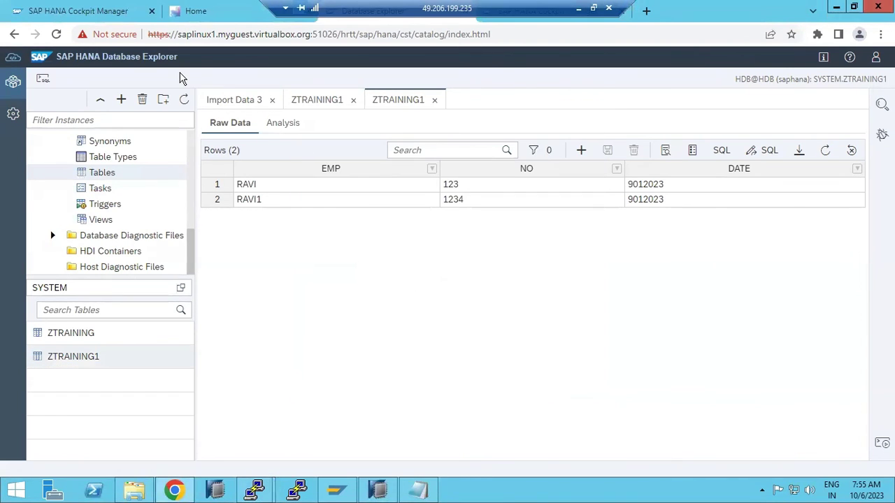